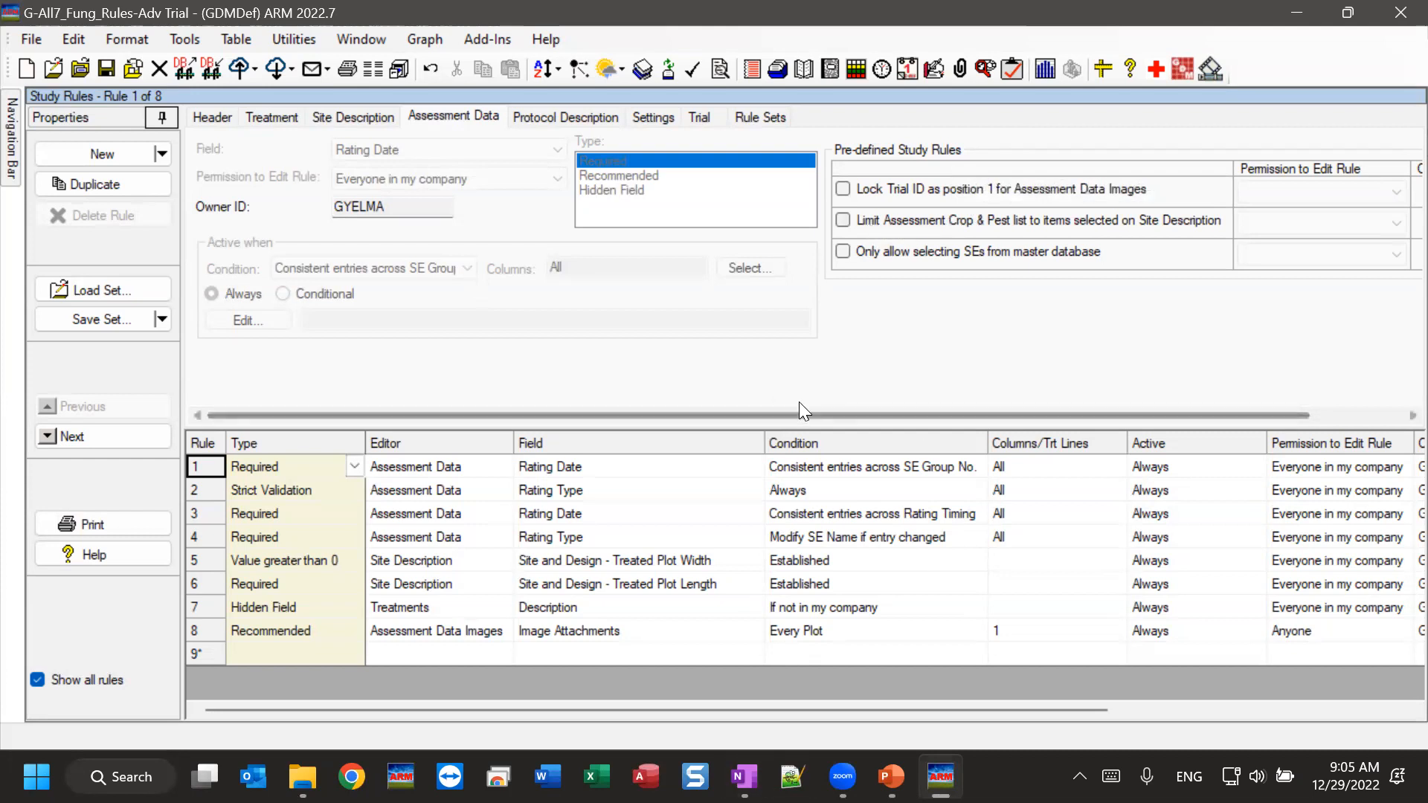
Enable the pre-defined study rule that limits the assessment crop and pest list to items selected on Site Description
drag(799, 415, 1006, 418)
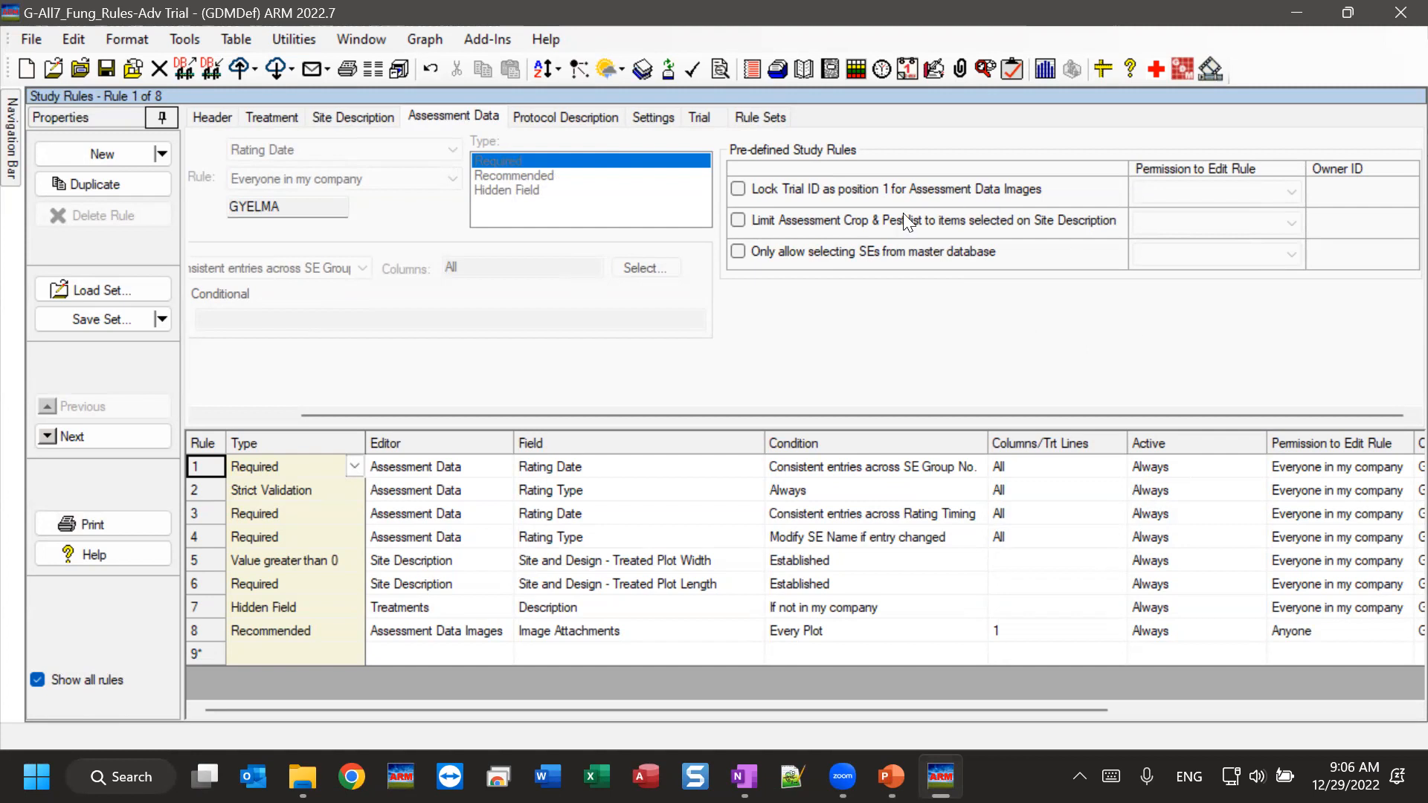
click(739, 220)
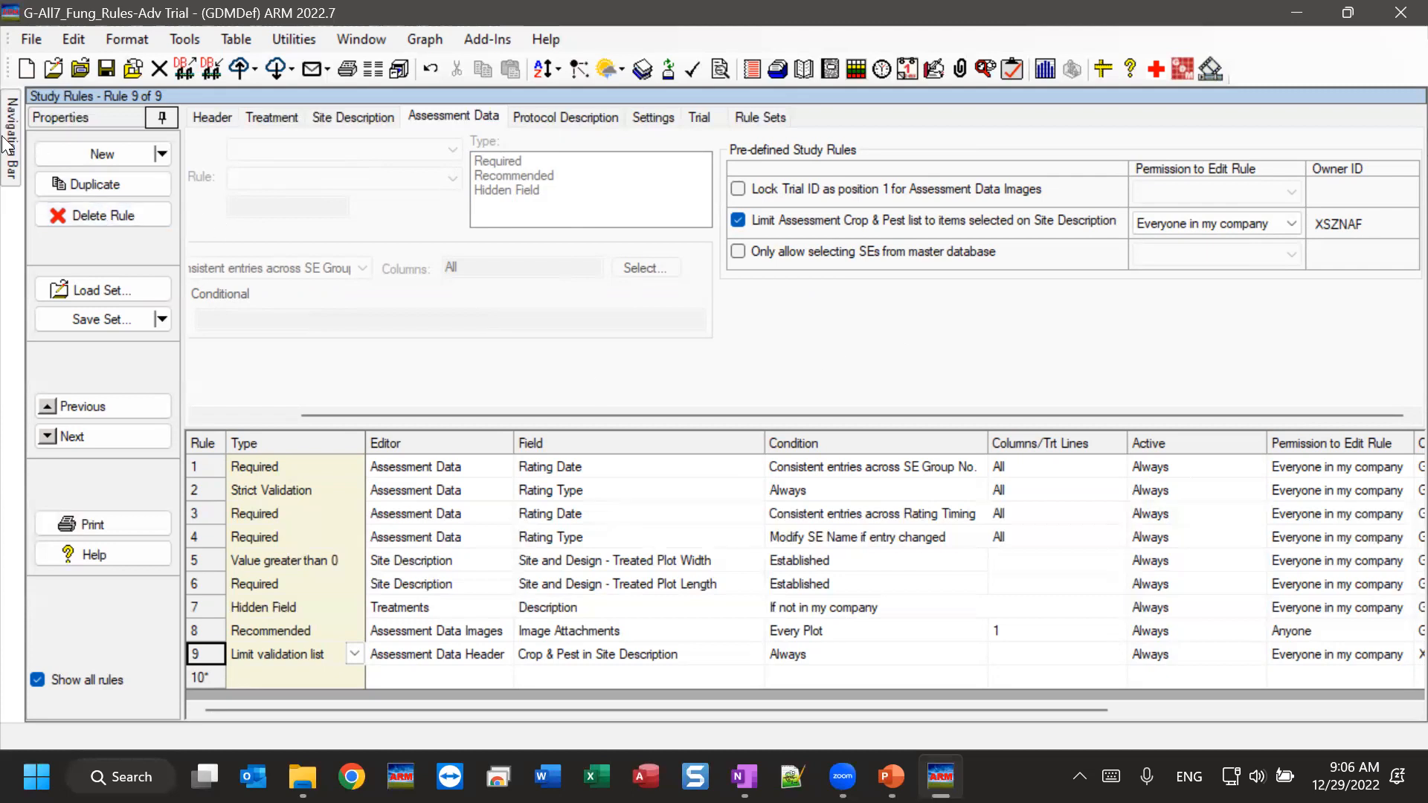
Open the study's assessment data and bring up the list of selectable Pest ID Codes for column 1
mouse_move(13, 132)
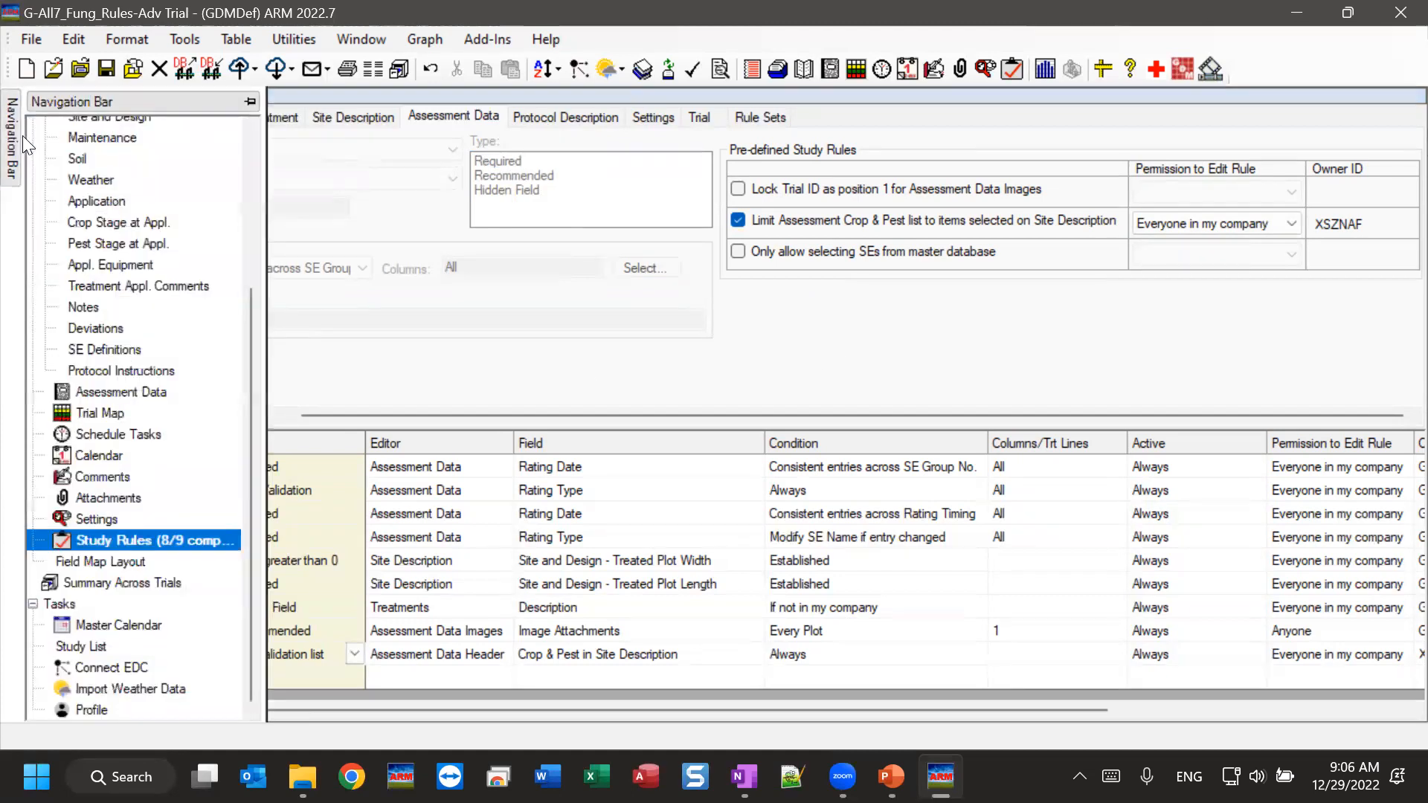
click(119, 393)
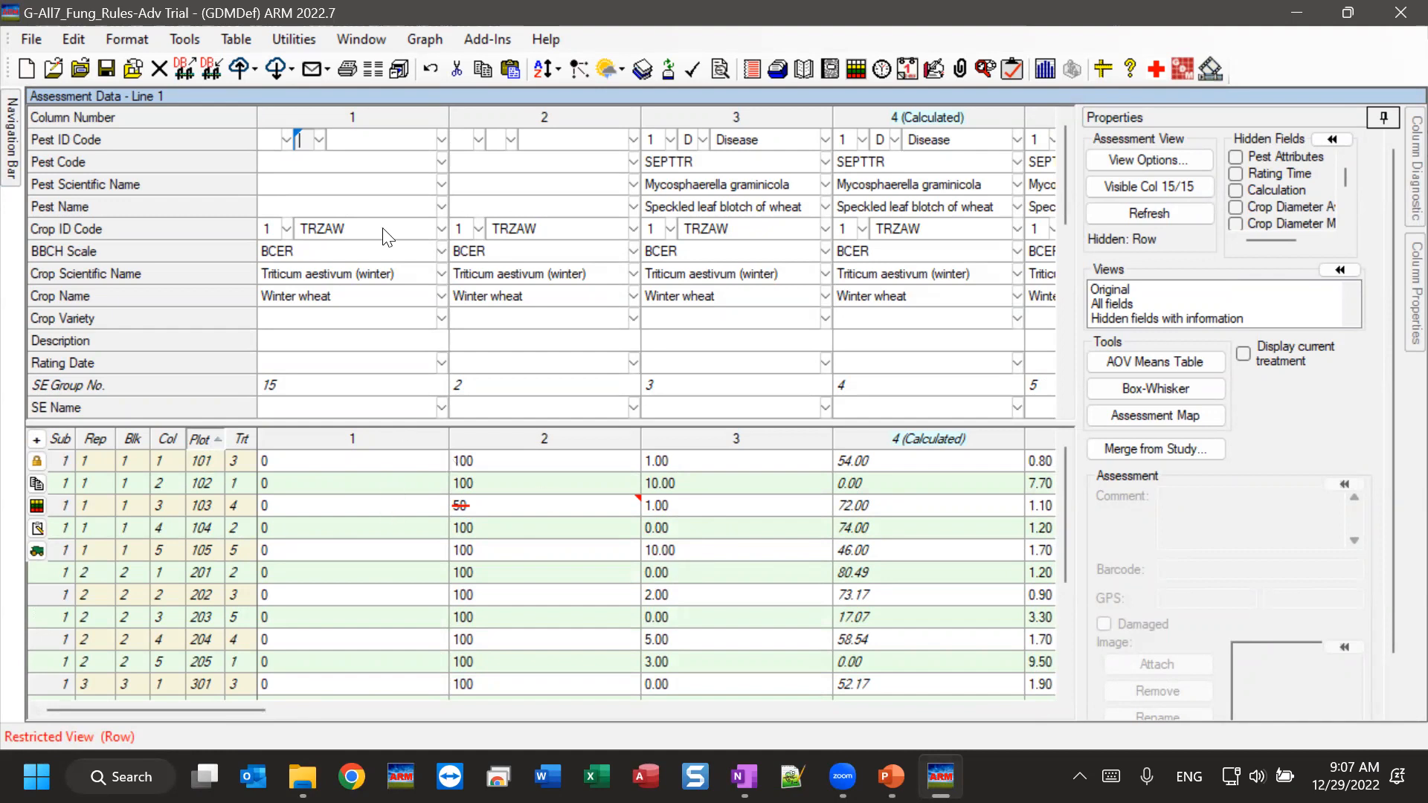
click(287, 171)
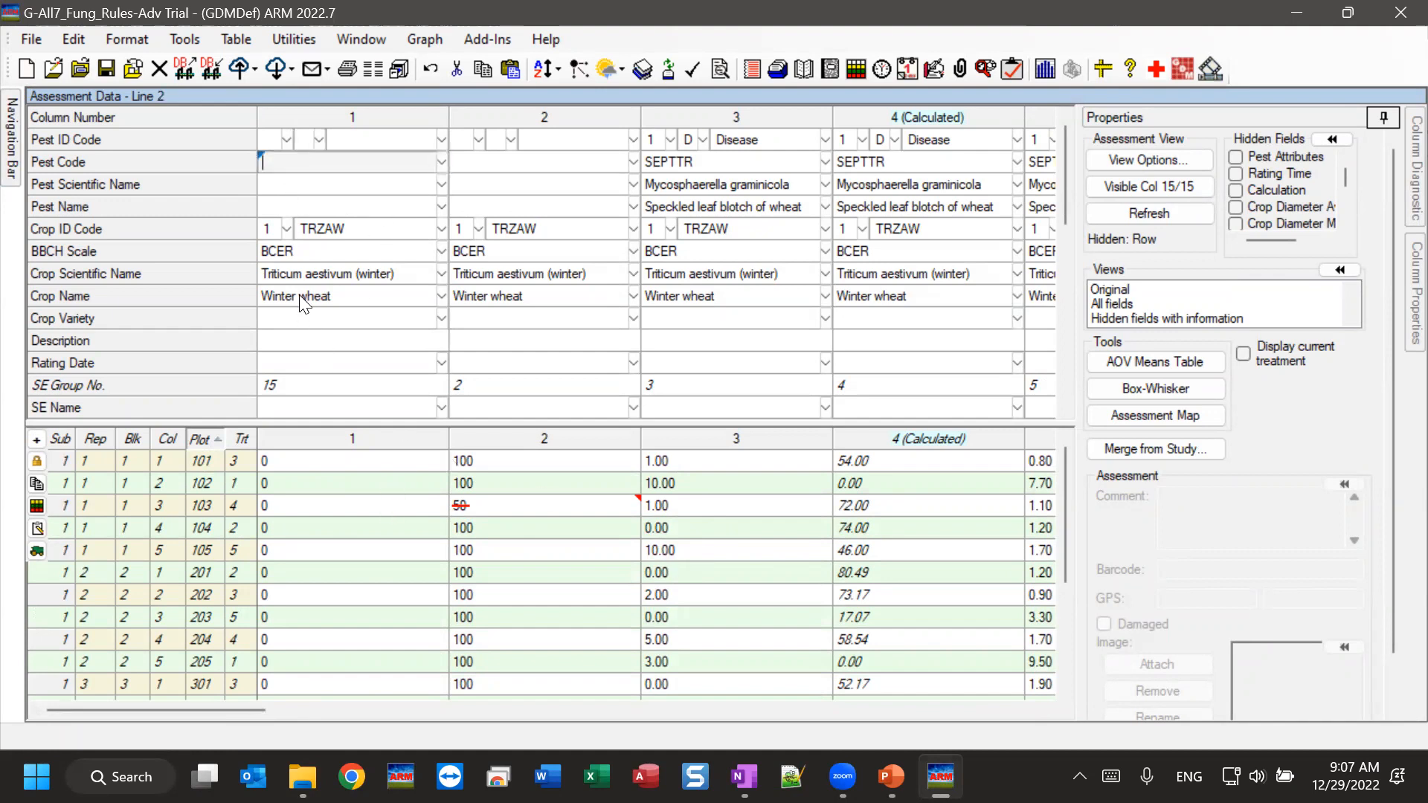
click(268, 141)
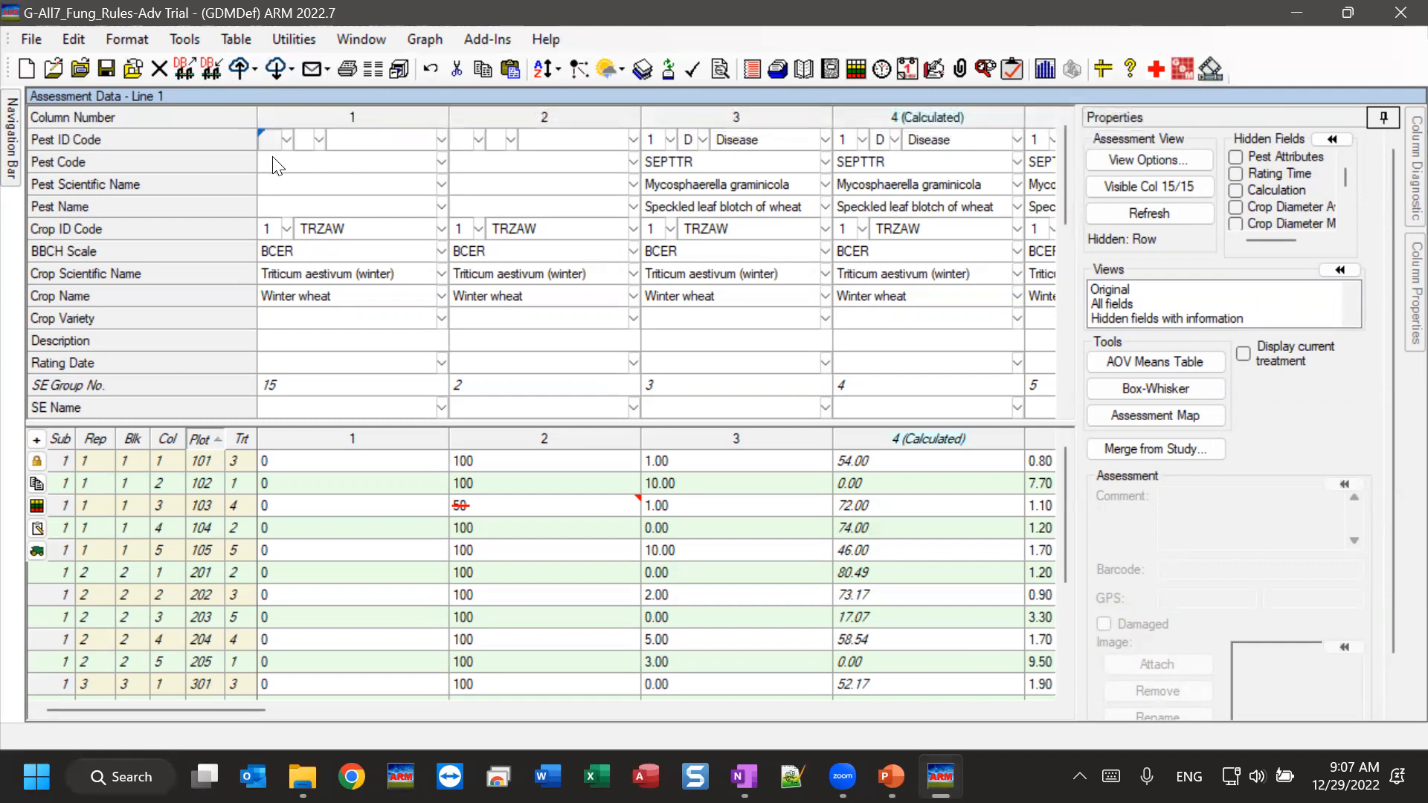
click(287, 141)
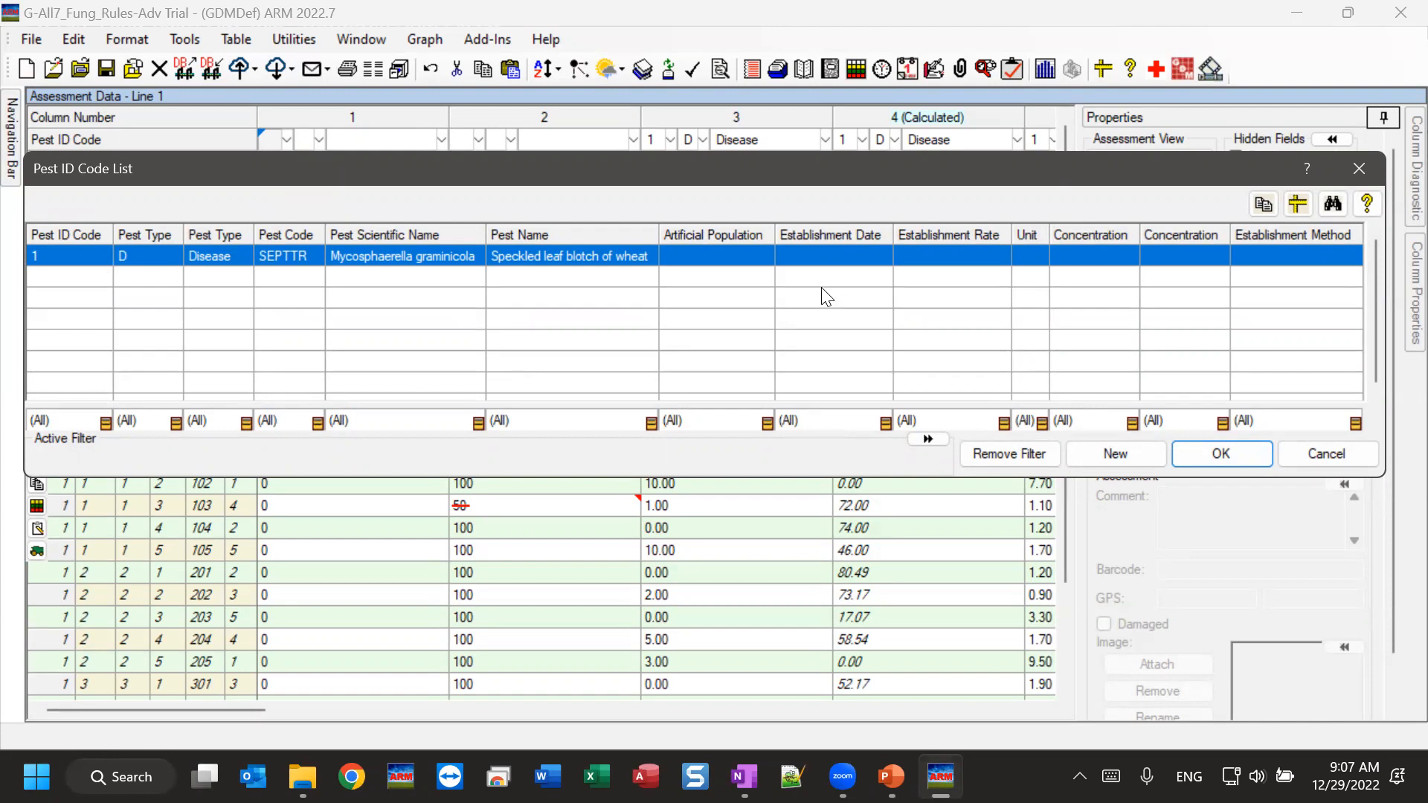
drag(595, 173, 686, 253)
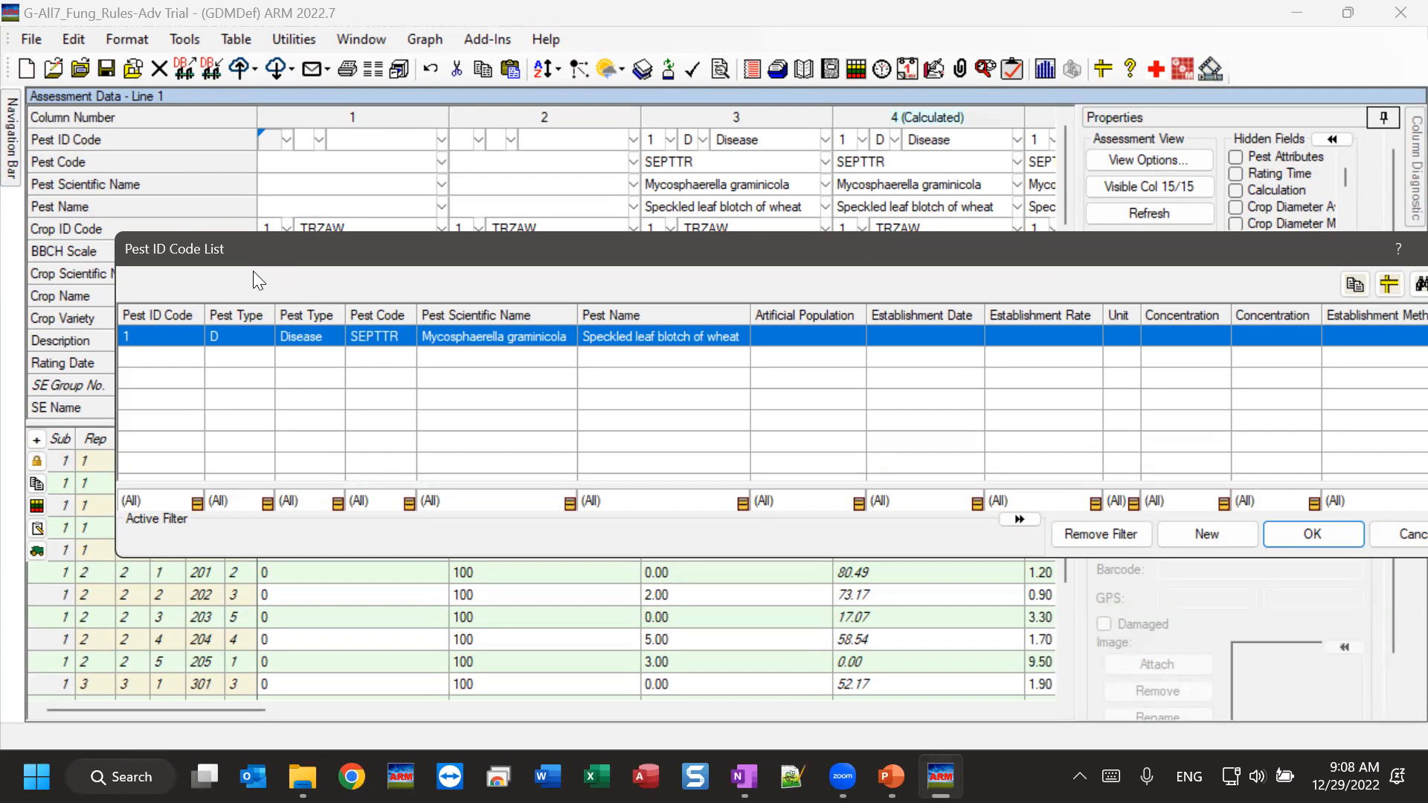
drag(260, 255, 251, 348)
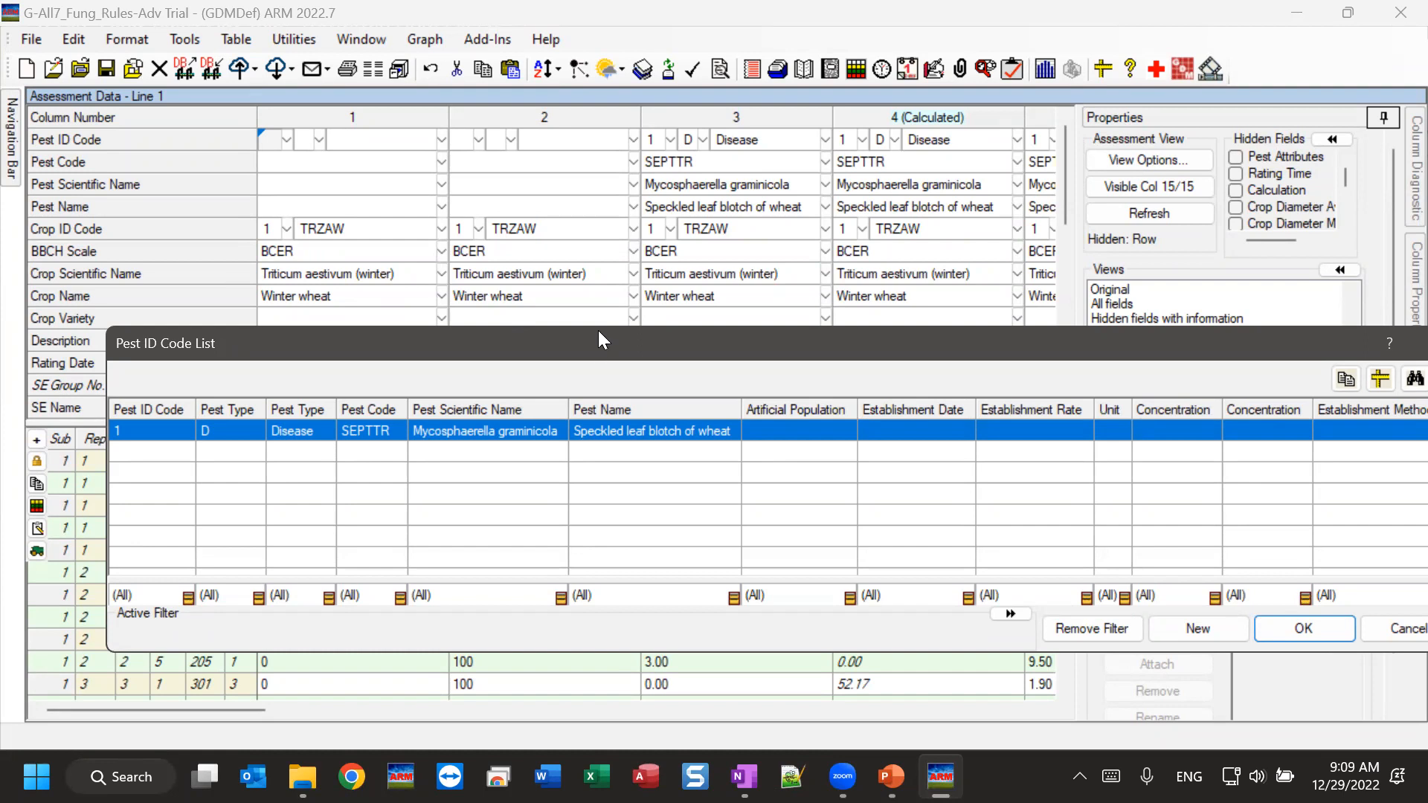
drag(600, 343, 525, 297)
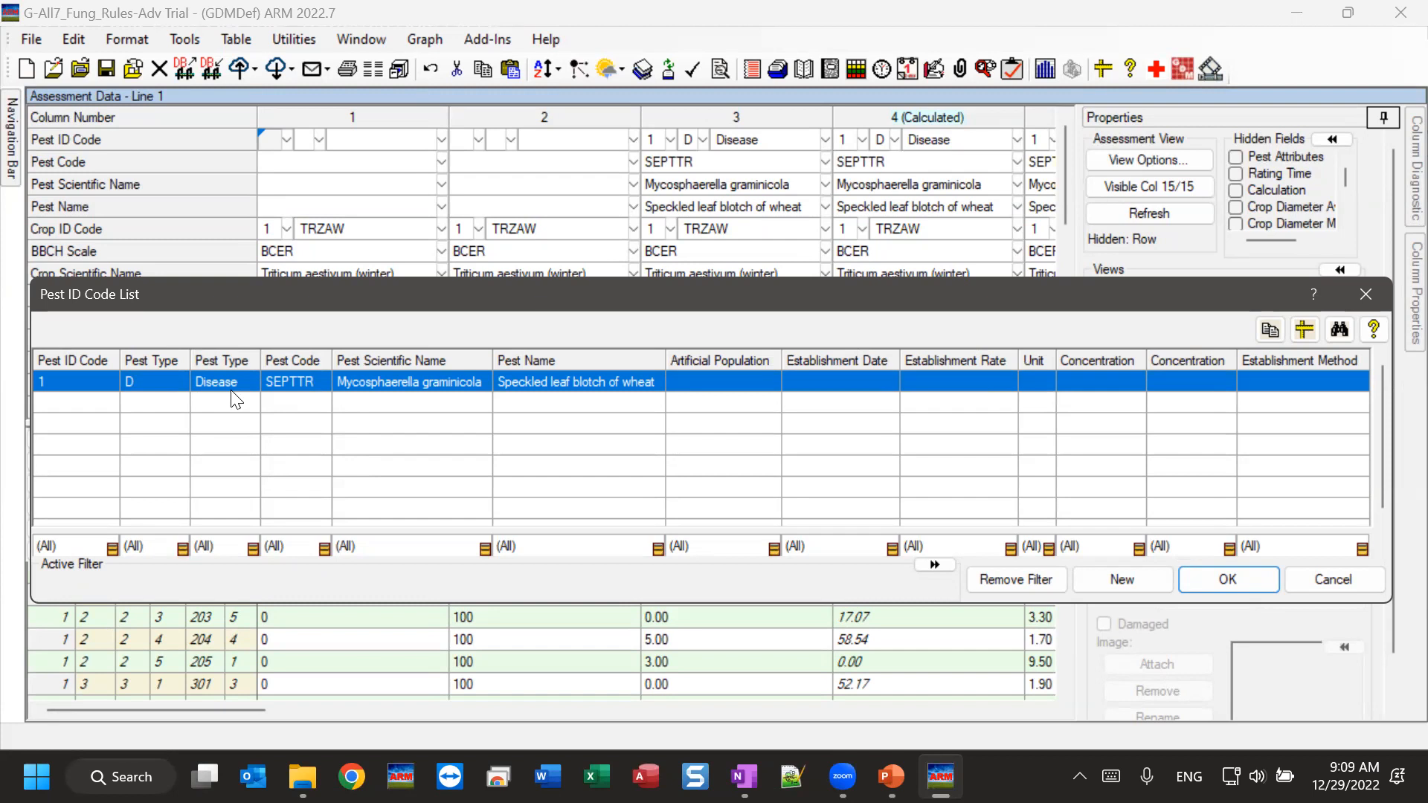
Create a new pest from the Pest ID Code list, inserting its section at the end, and enlarge the Site Description pane
click(1114, 580)
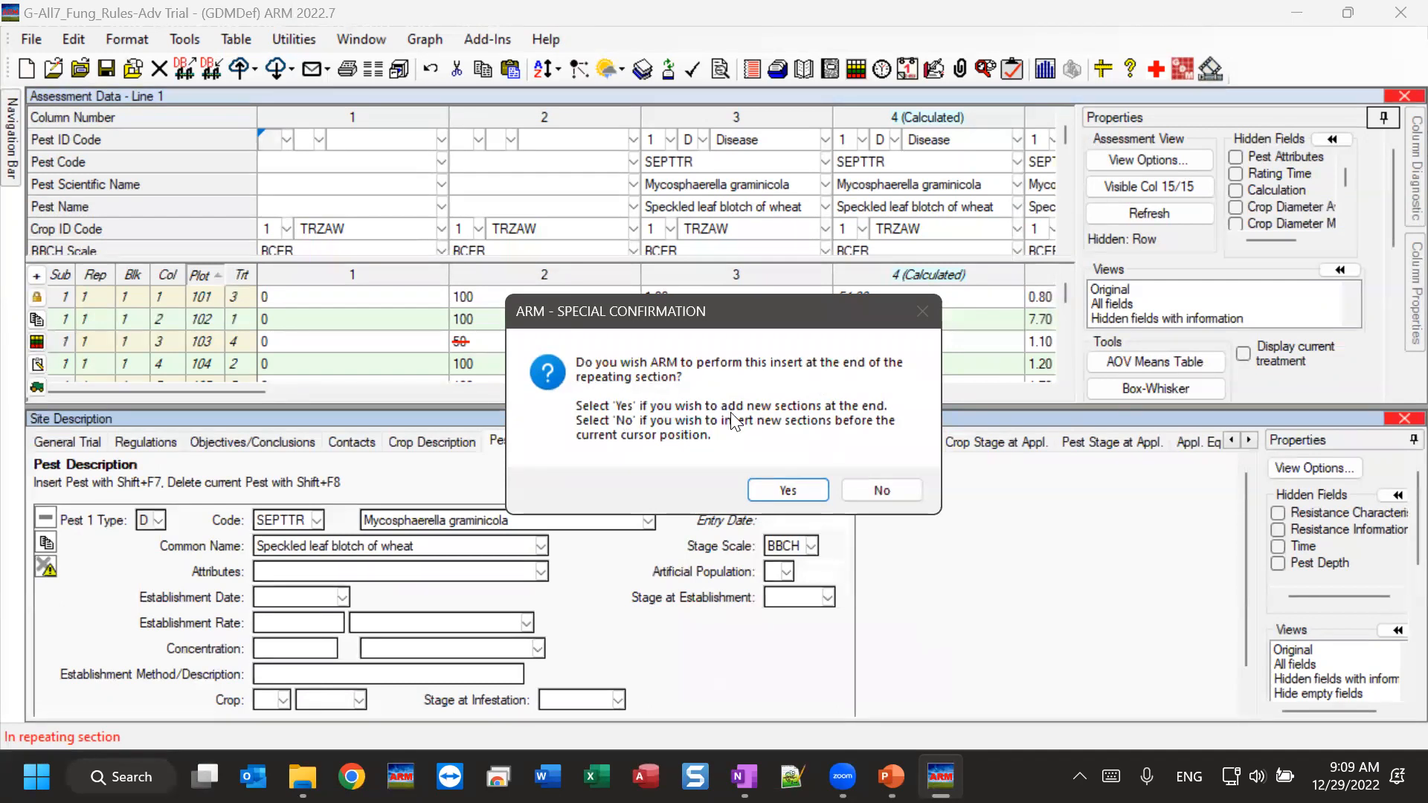
click(788, 491)
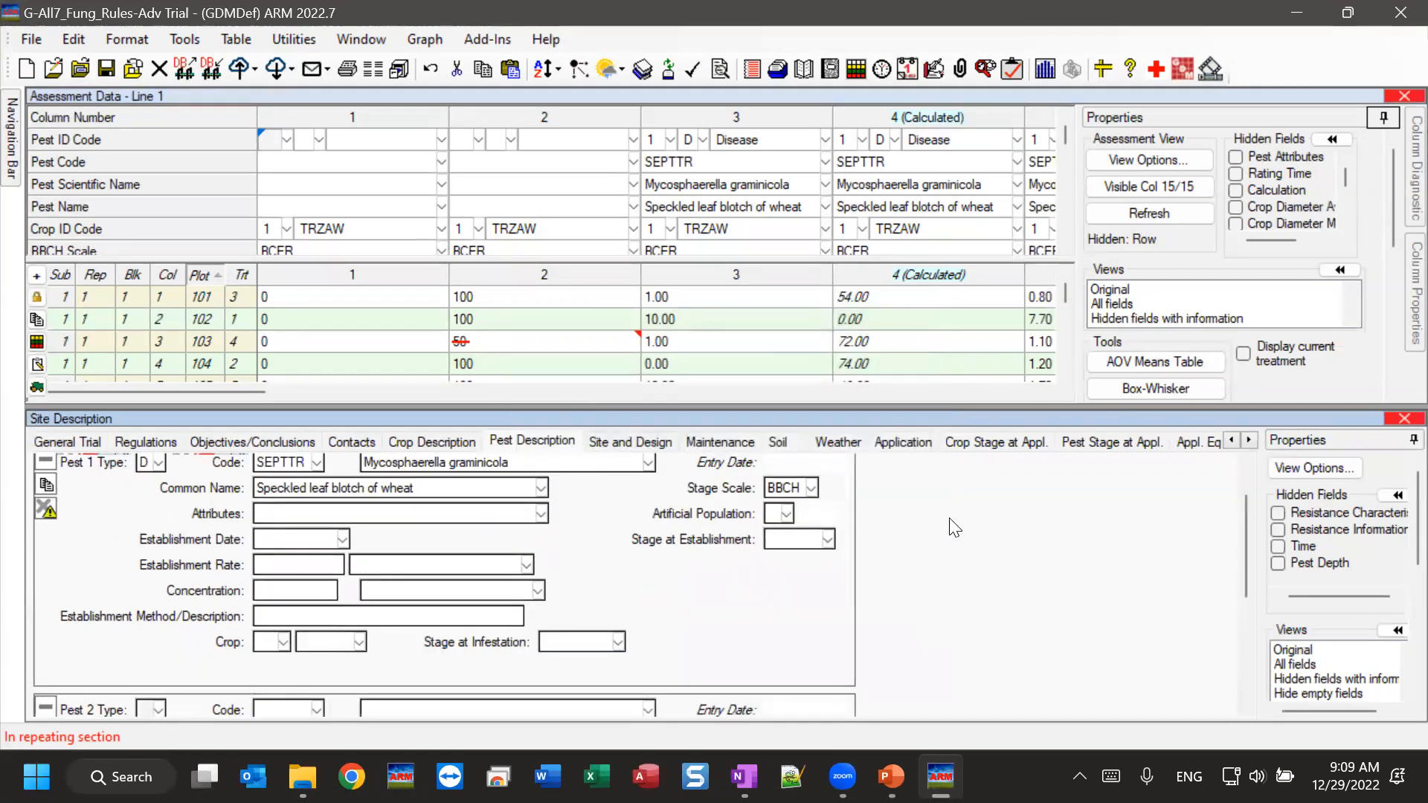
drag(861, 409, 869, 277)
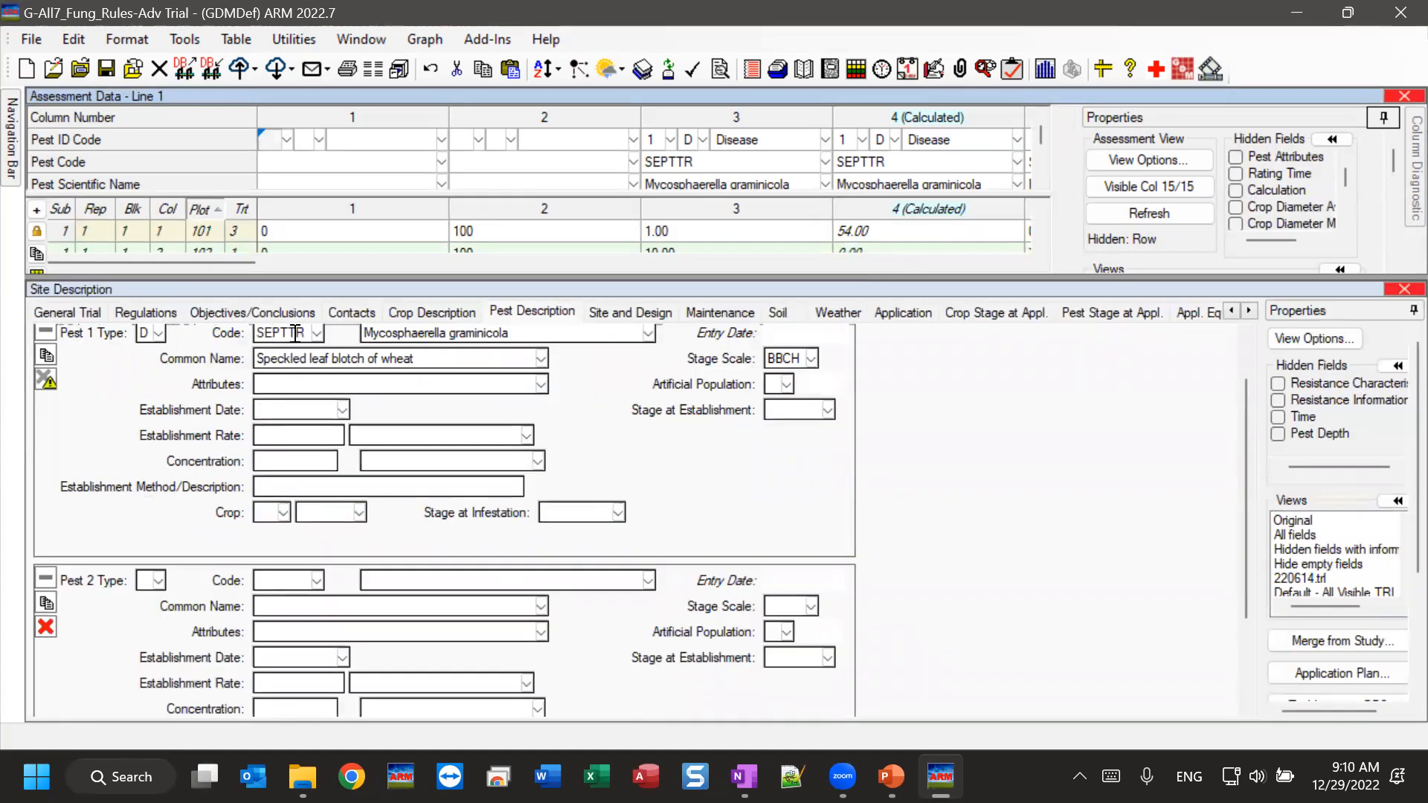
click(256, 334)
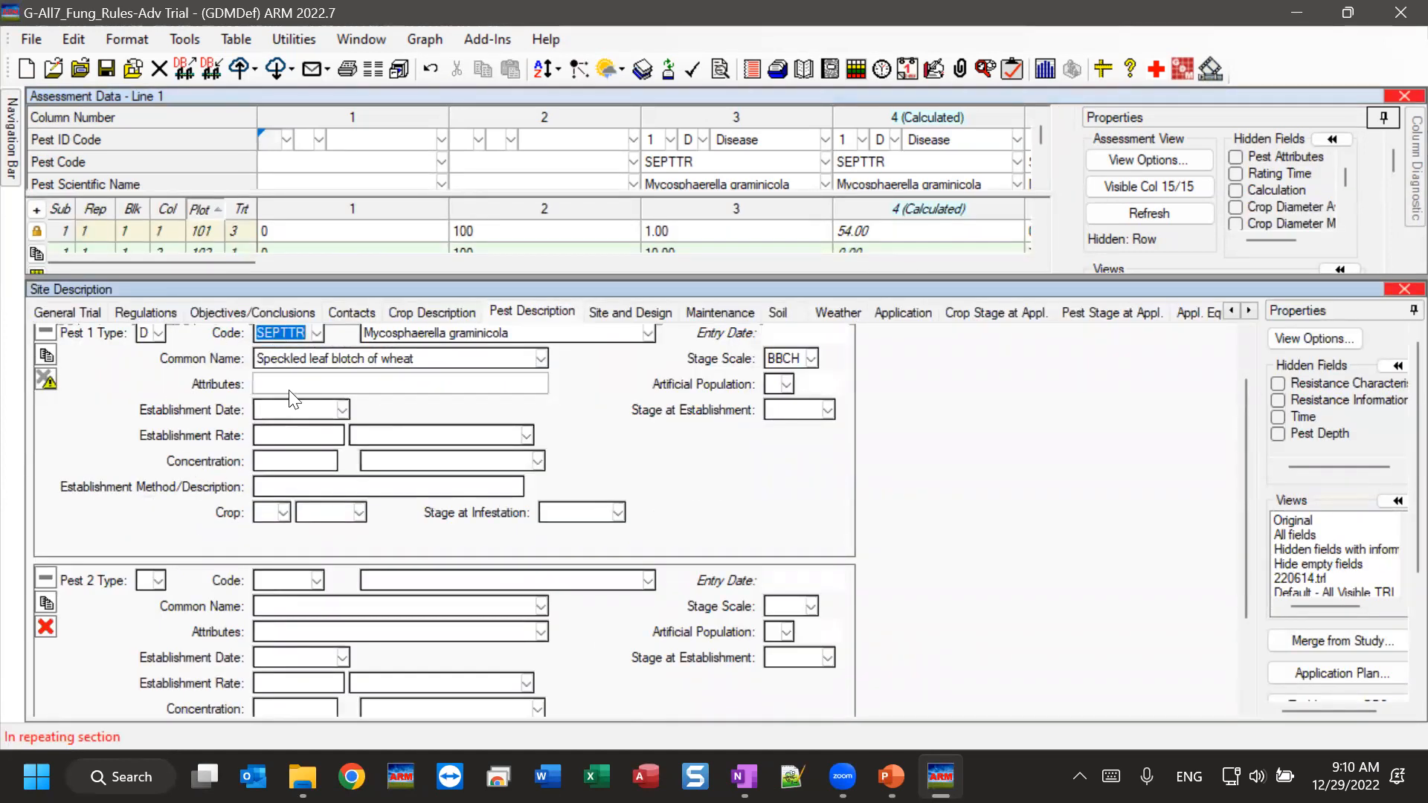
scroll(359, 487, up, 1)
scroll(205, 550, down, 2)
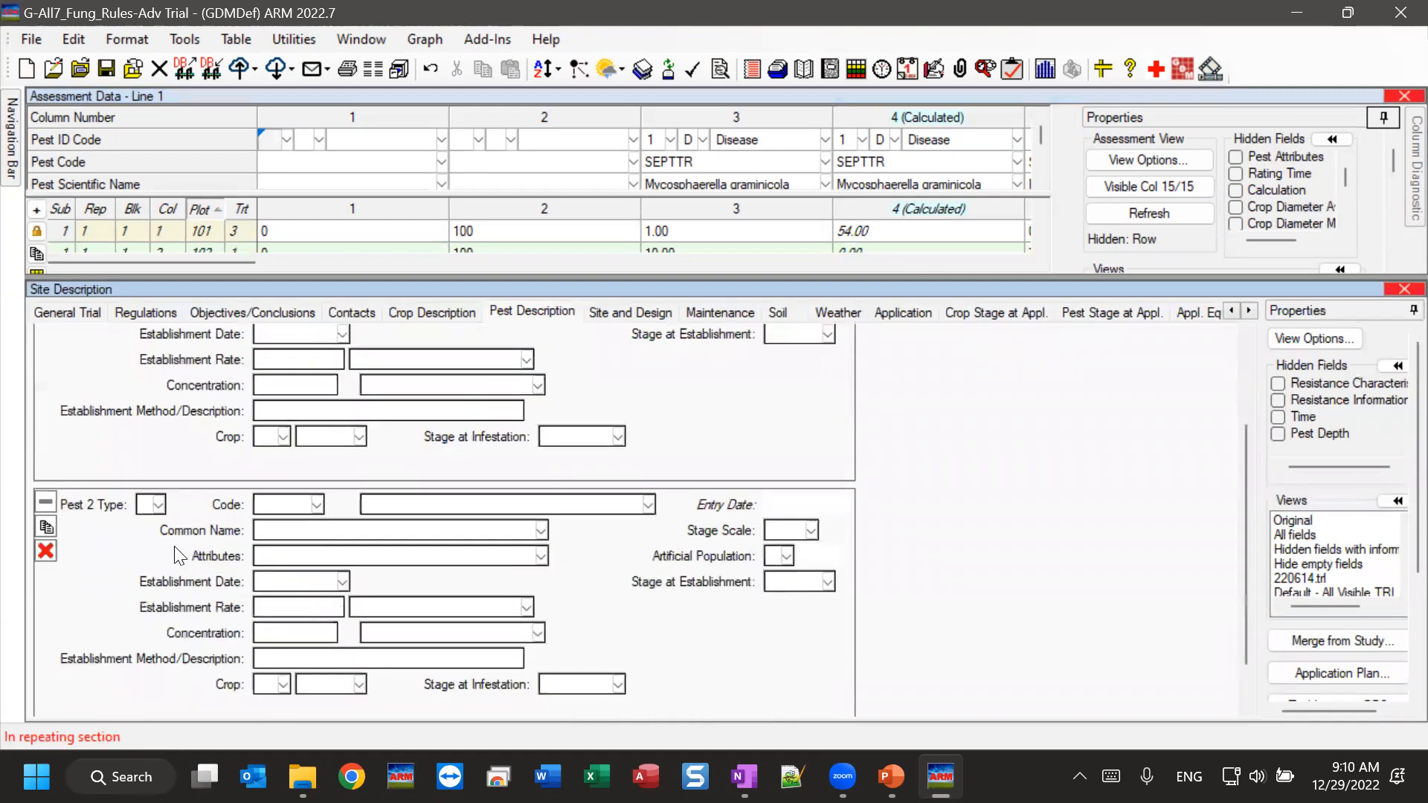
Define Pest 2 as type D (disease) with the code 1ACETF, Acetobacteraceae
click(158, 504)
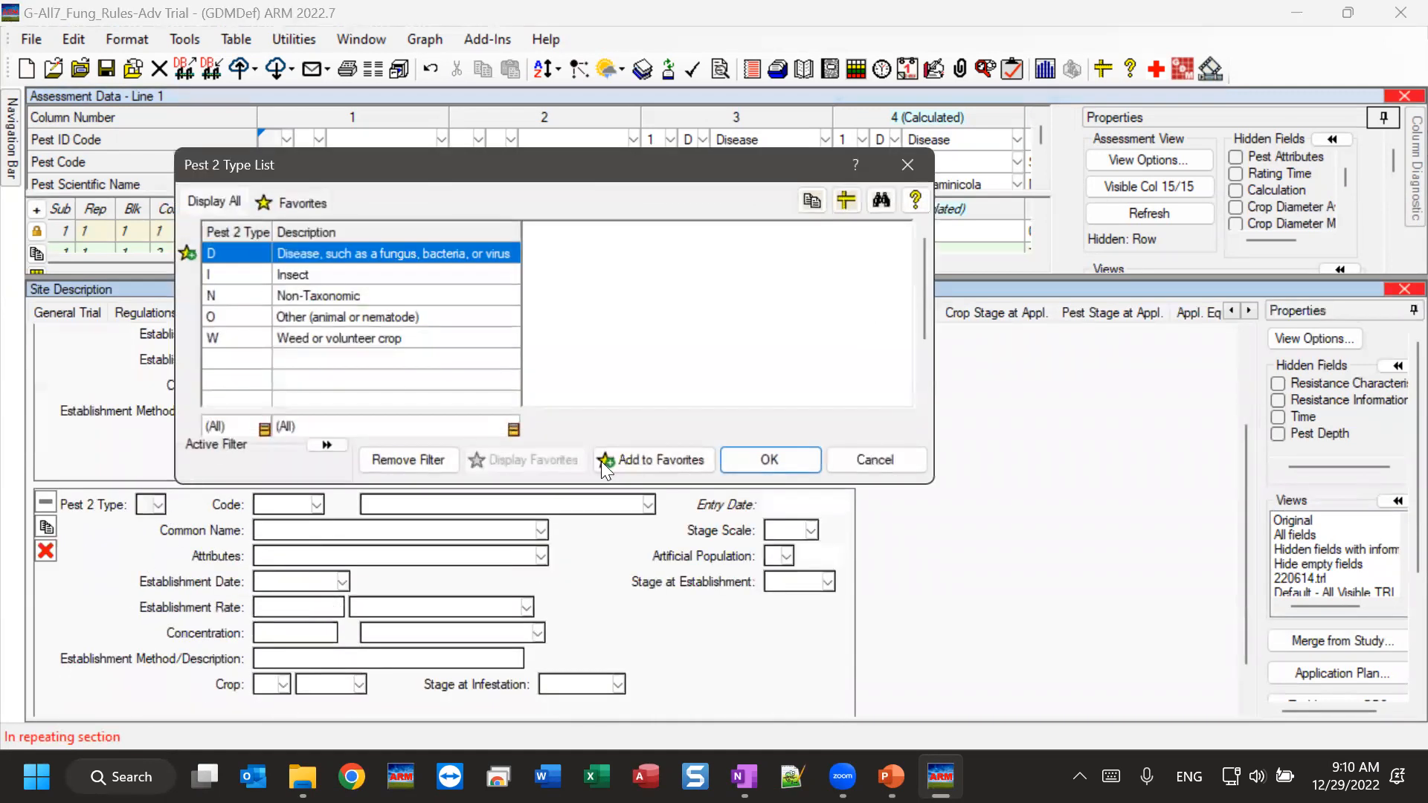
click(763, 461)
click(317, 505)
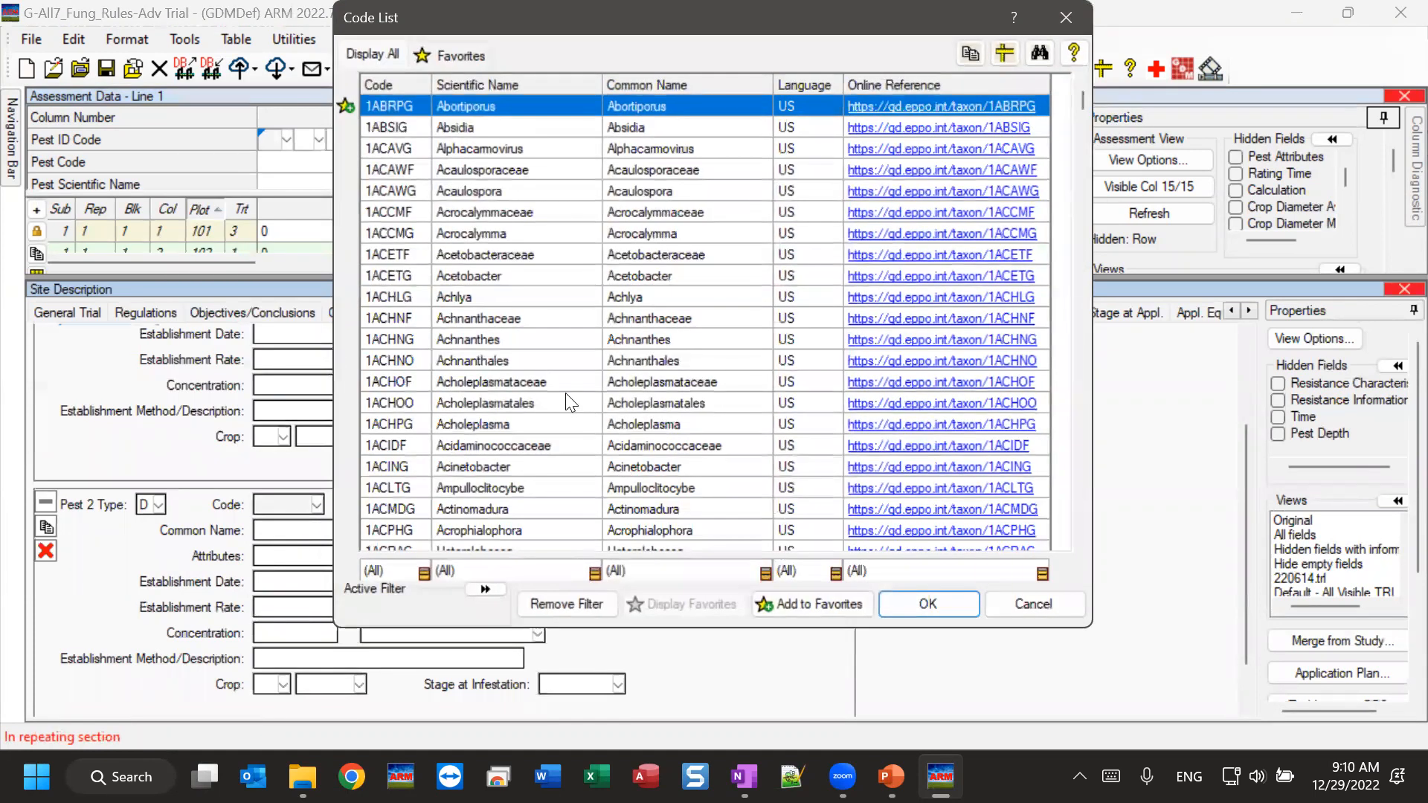
click(448, 56)
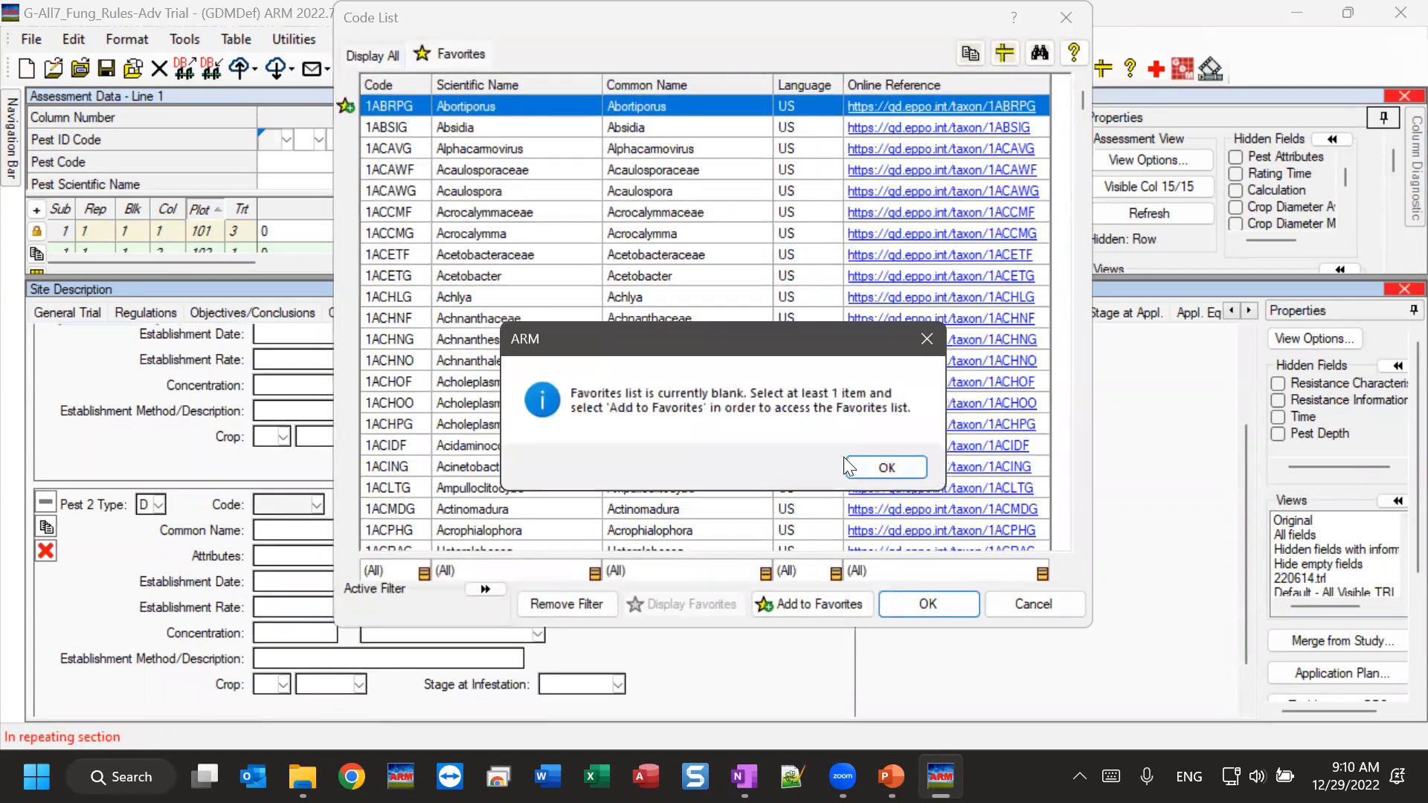
click(884, 467)
click(455, 260)
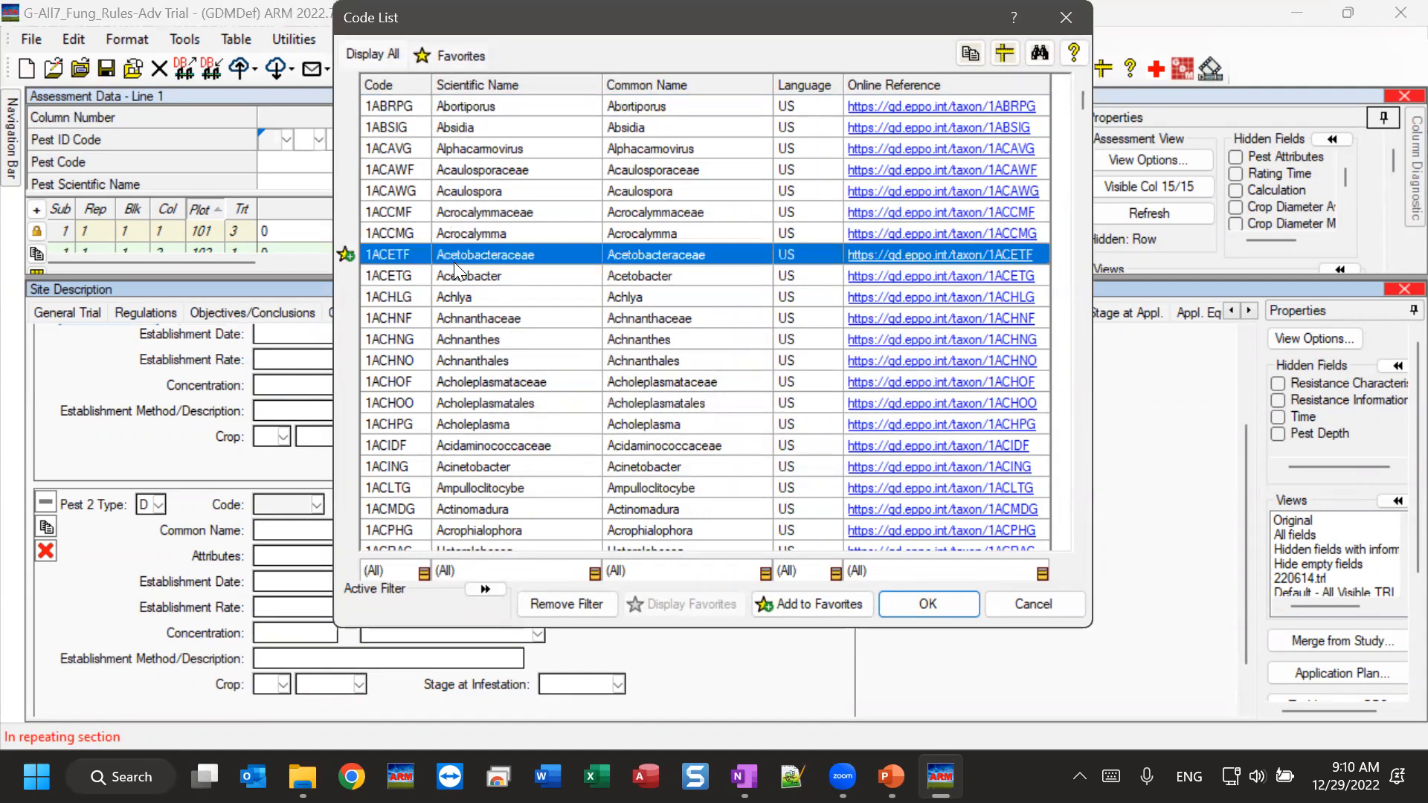
click(928, 604)
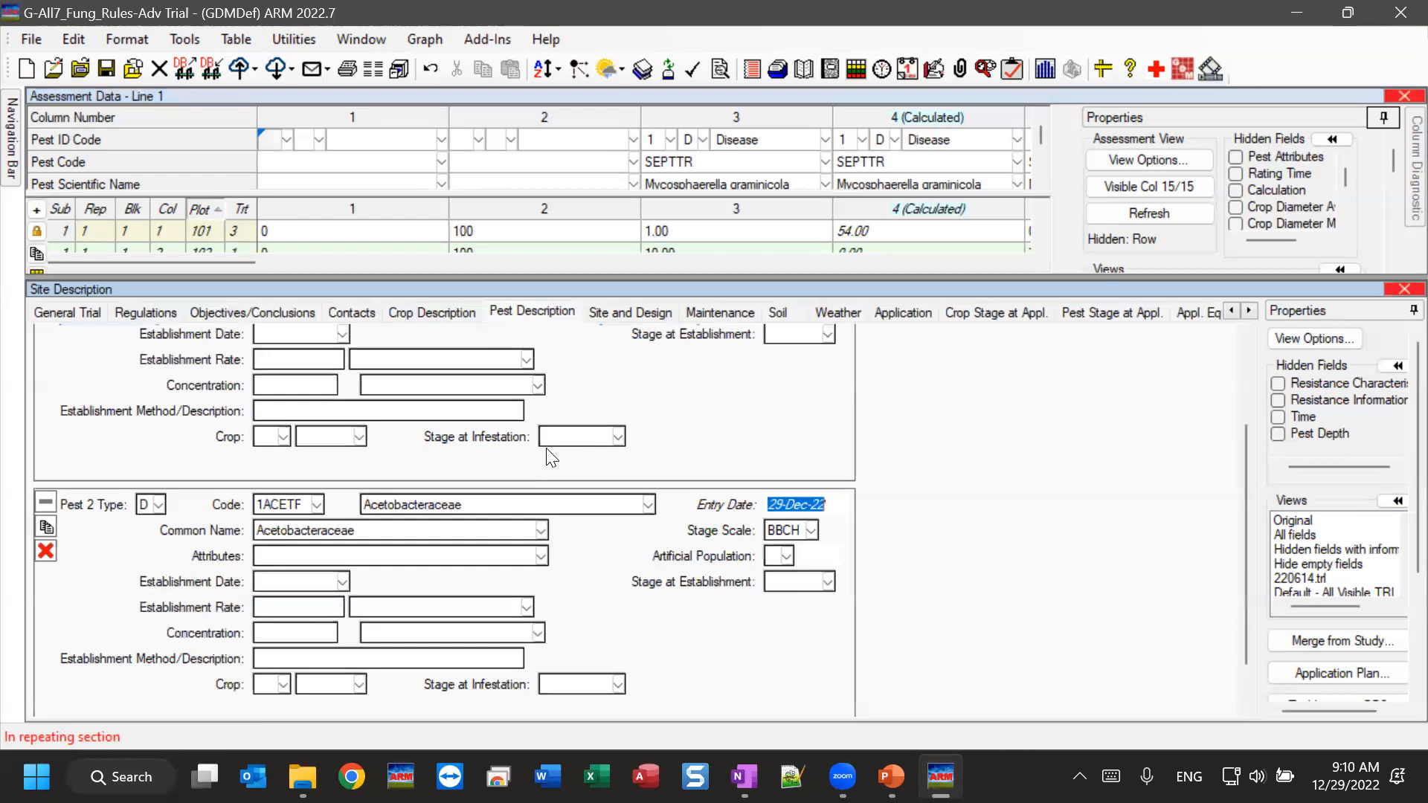
Assign Pest ID Code 2 (Acetobacteraceae) to assessment column 1 and close the Site Description pane
drag(523, 280, 536, 461)
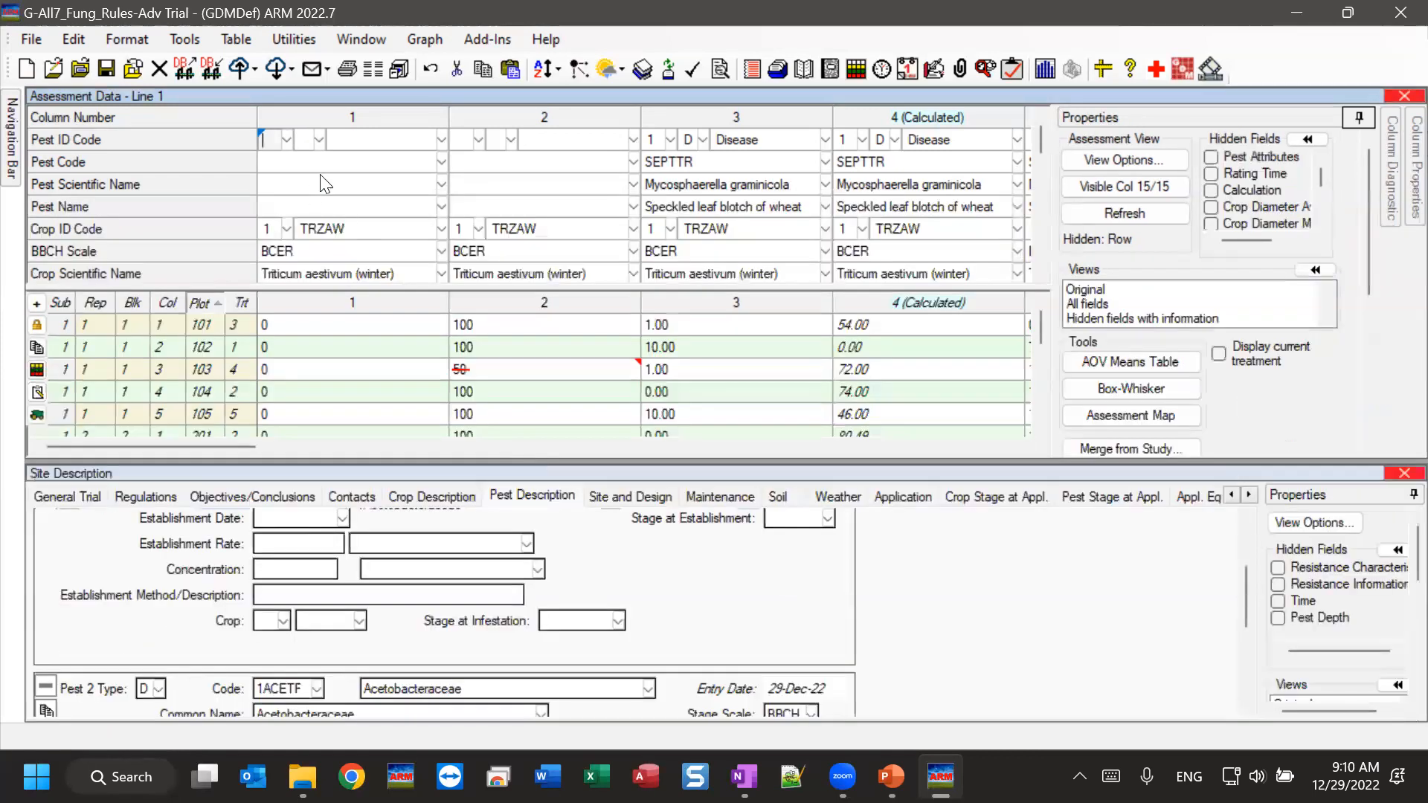
click(268, 159)
click(272, 141)
click(287, 141)
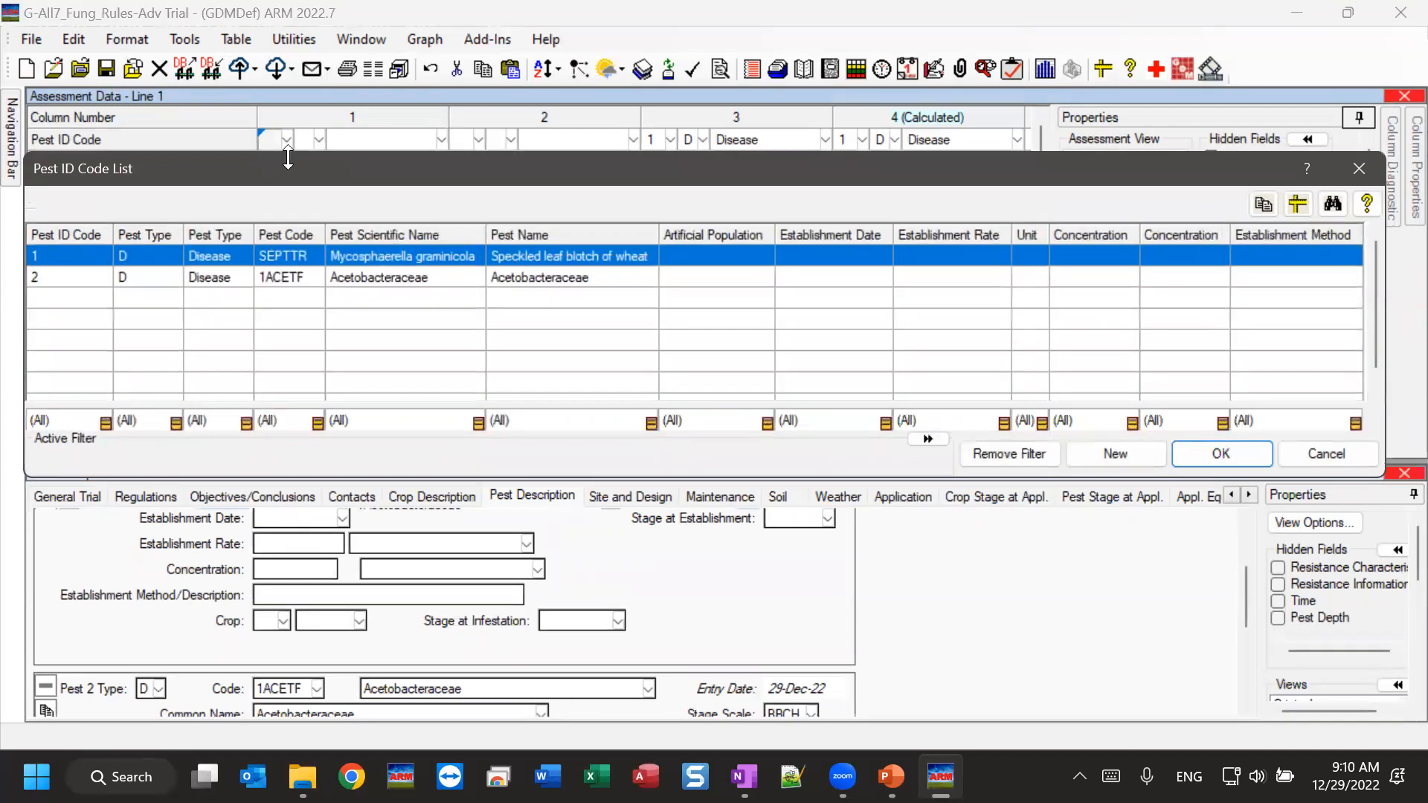
click(266, 281)
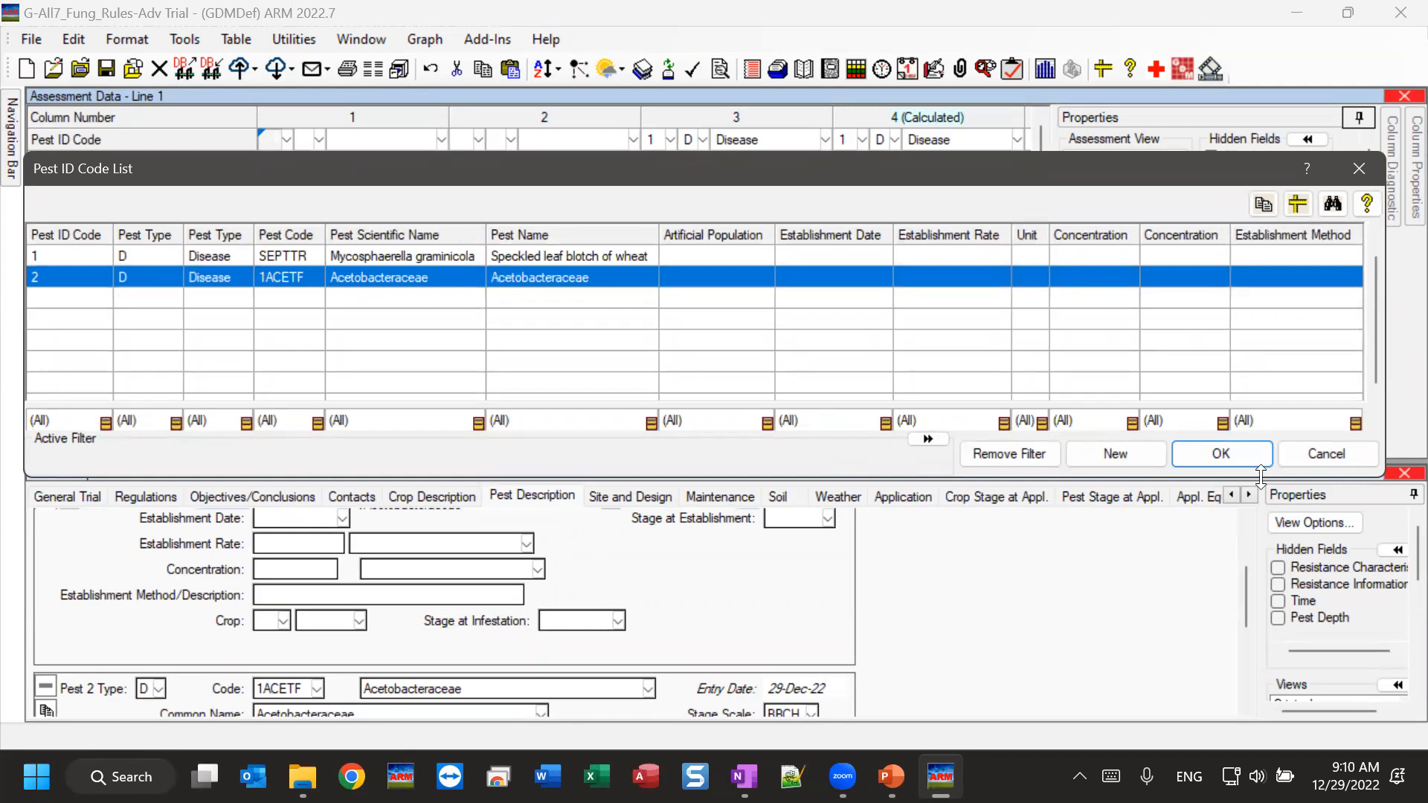
click(1240, 462)
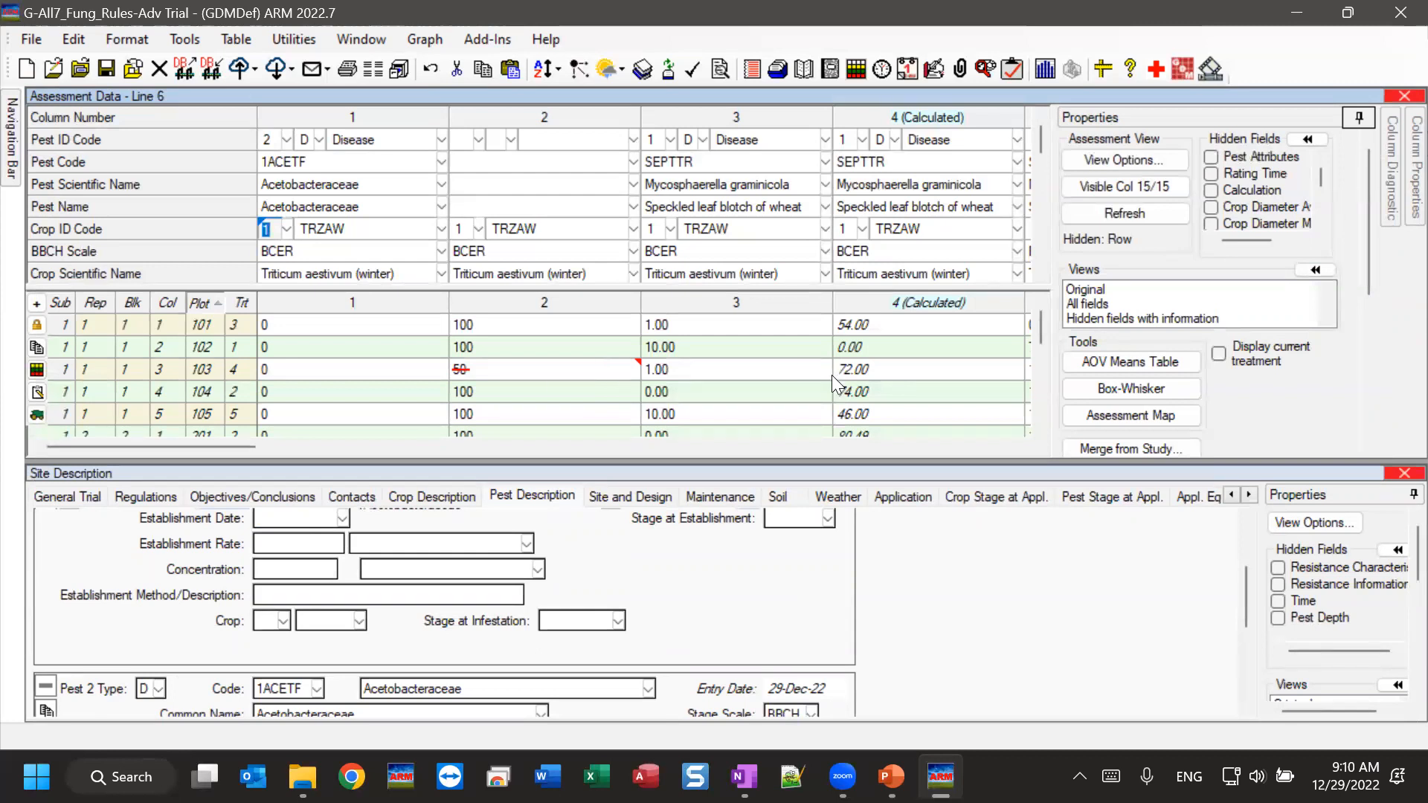
click(1398, 474)
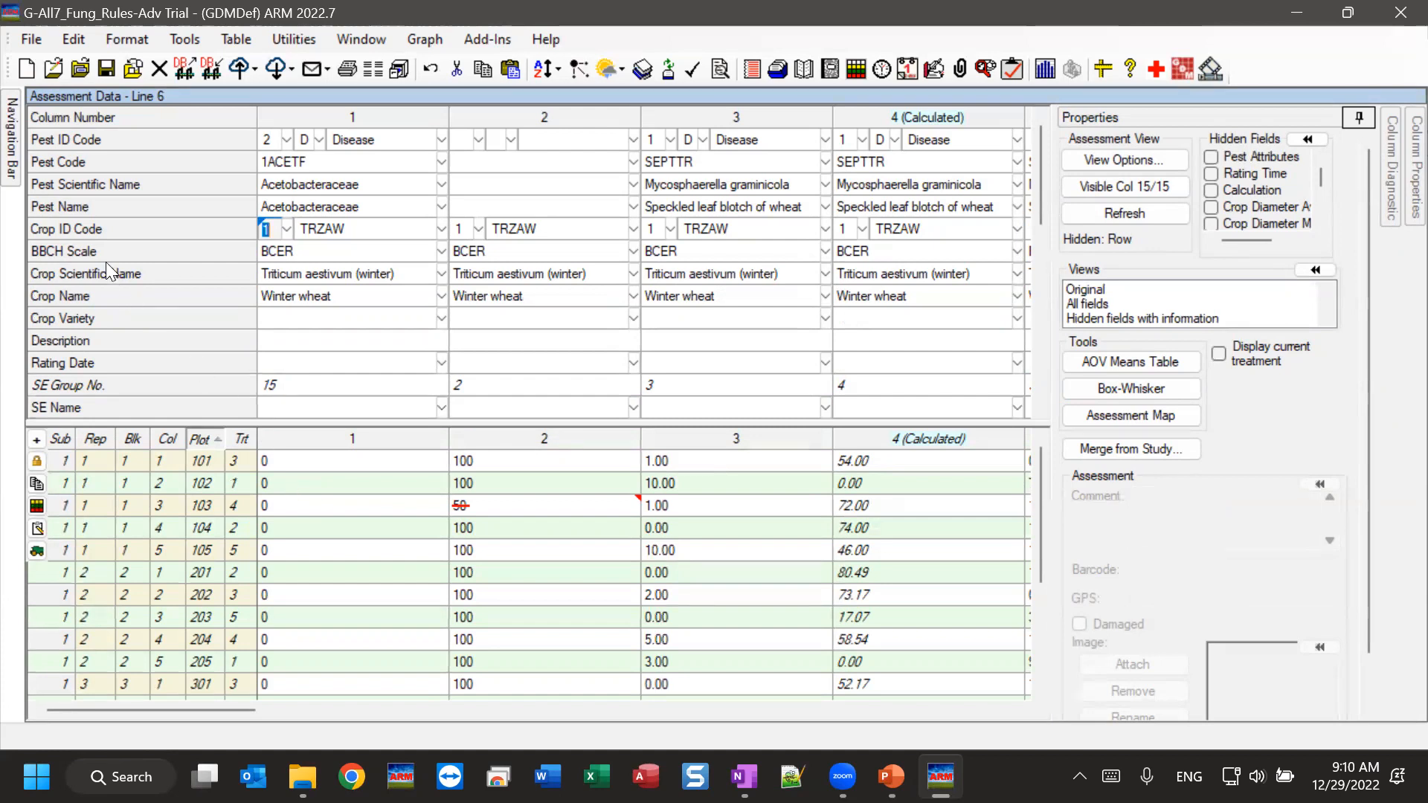
Return to the study rules and examine the edit permission options for the rule limiting the crop and pest list
mouse_move(11, 159)
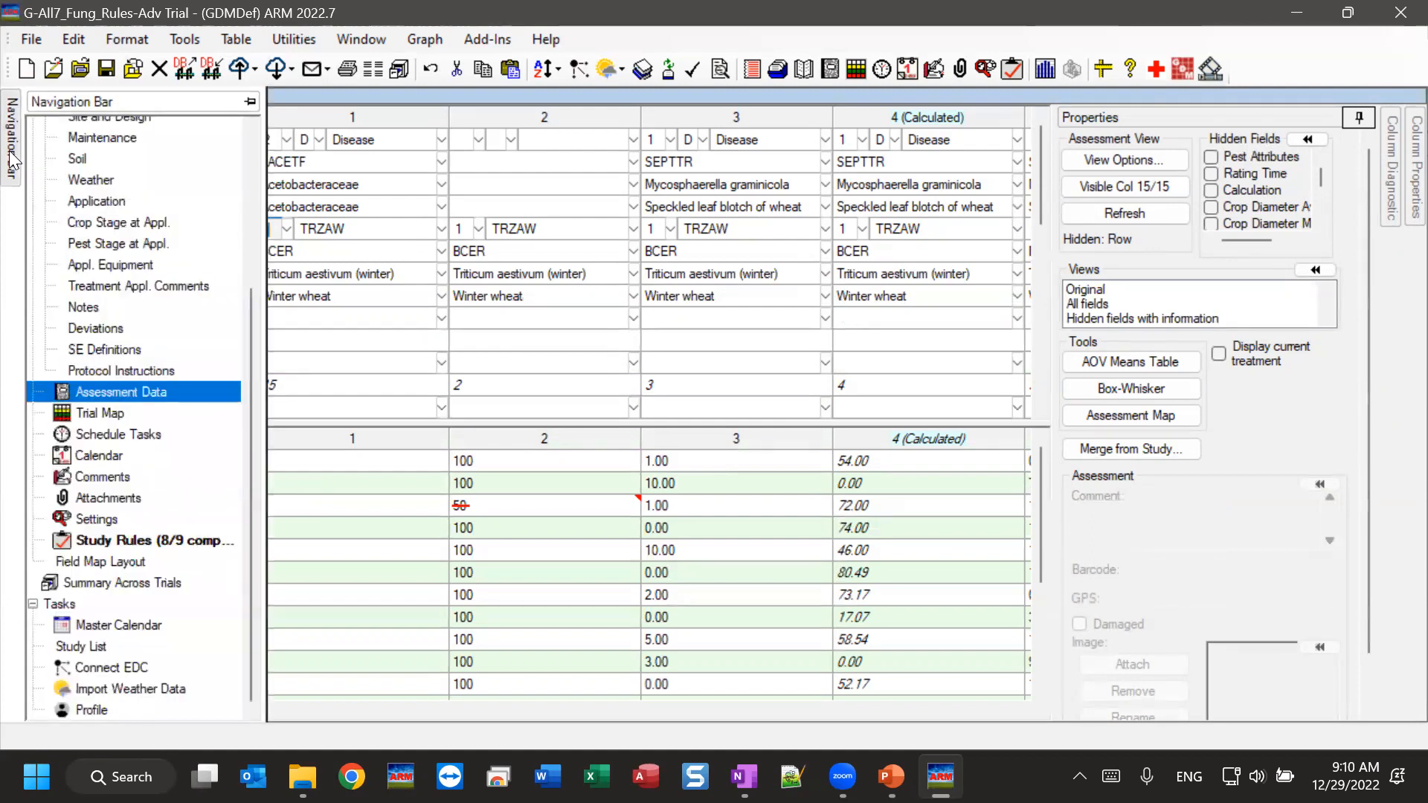
click(95, 542)
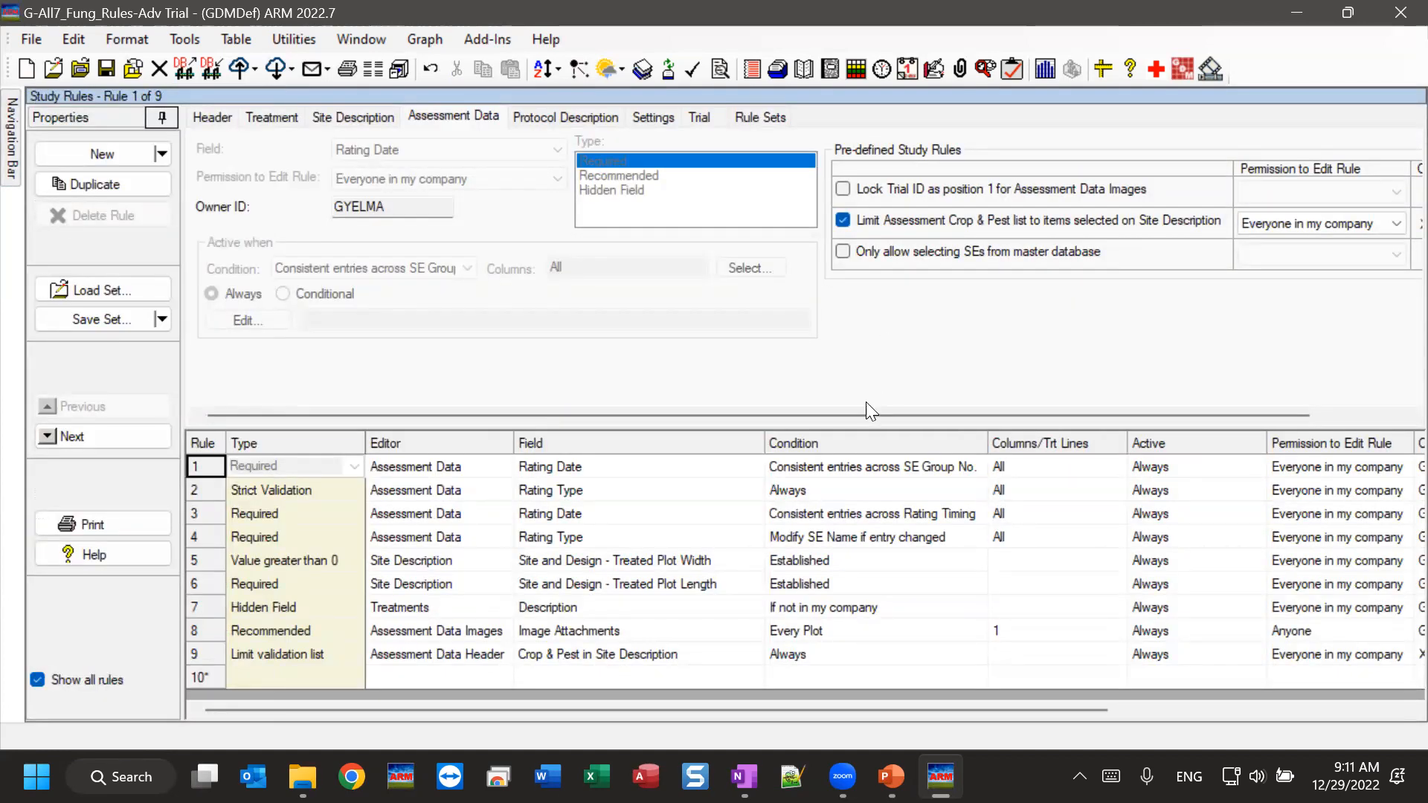
drag(887, 415, 1136, 413)
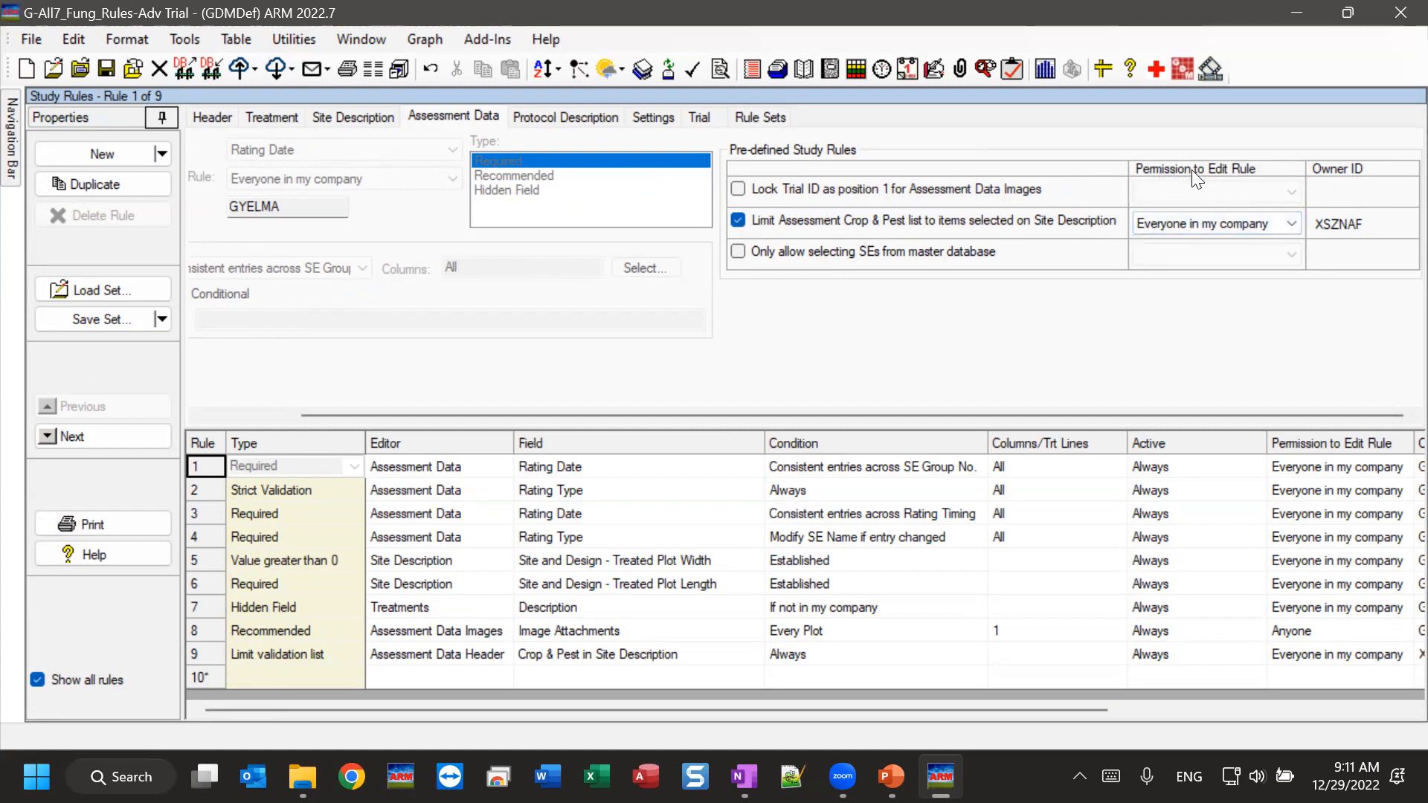
click(1292, 224)
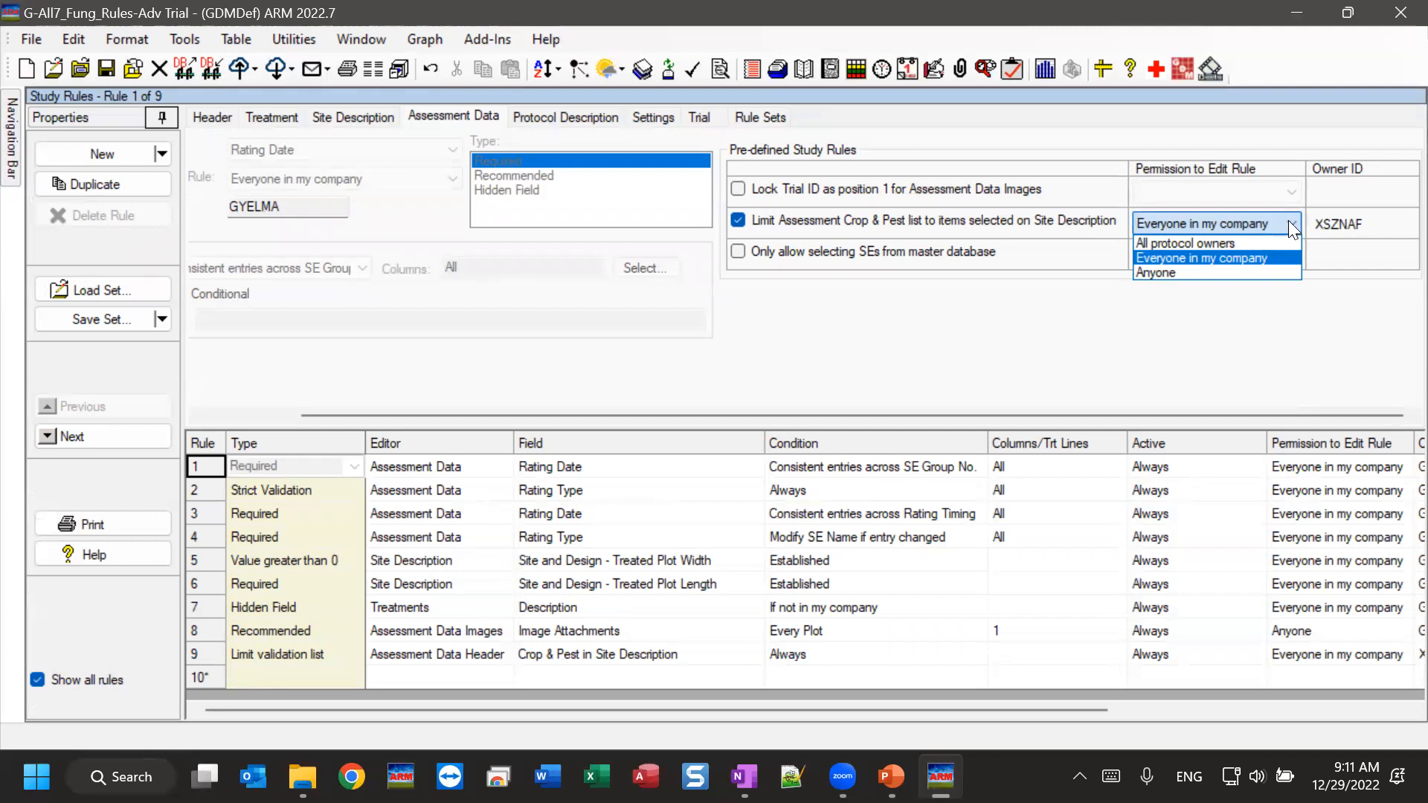
click(1288, 220)
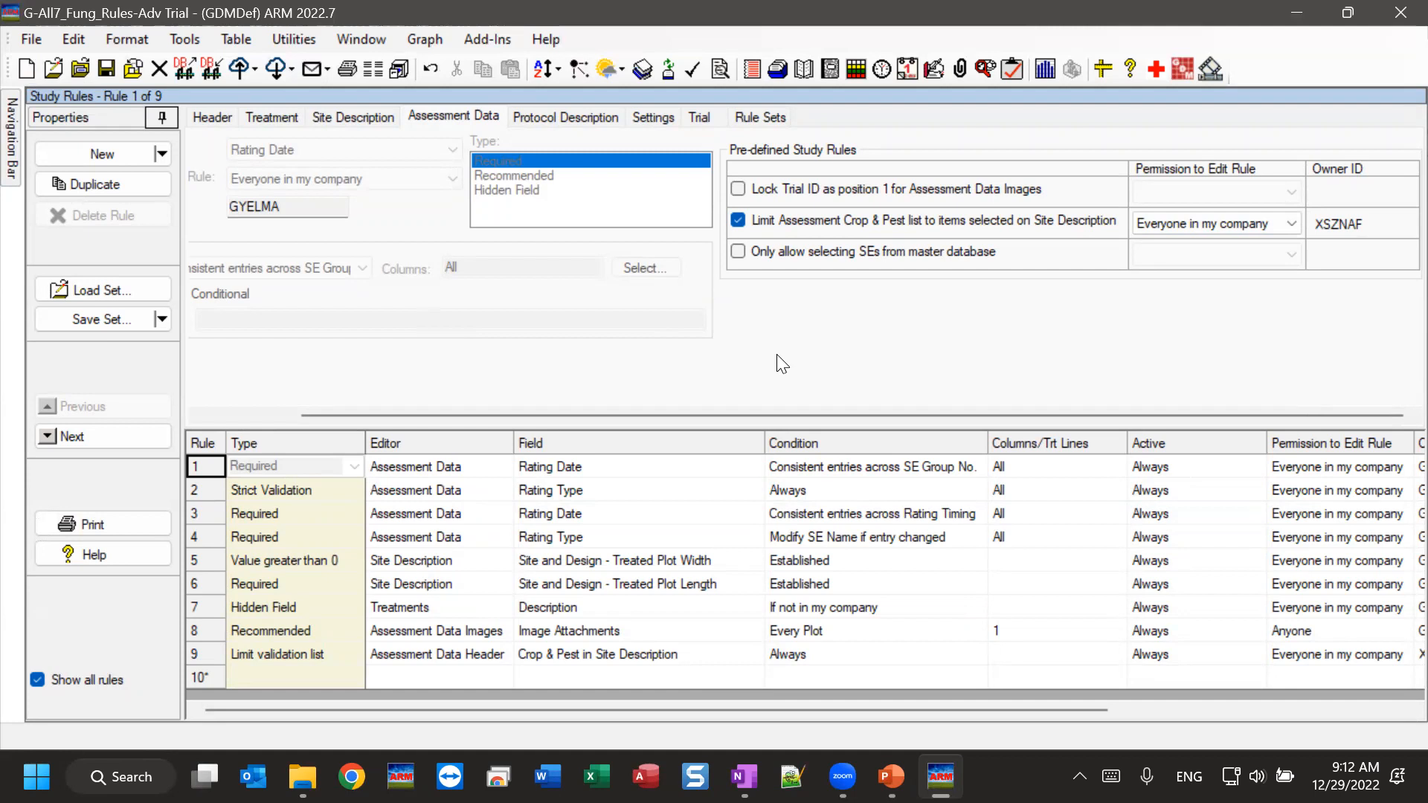
Add a new treatment study rule and set its field to Form Conc
click(255, 115)
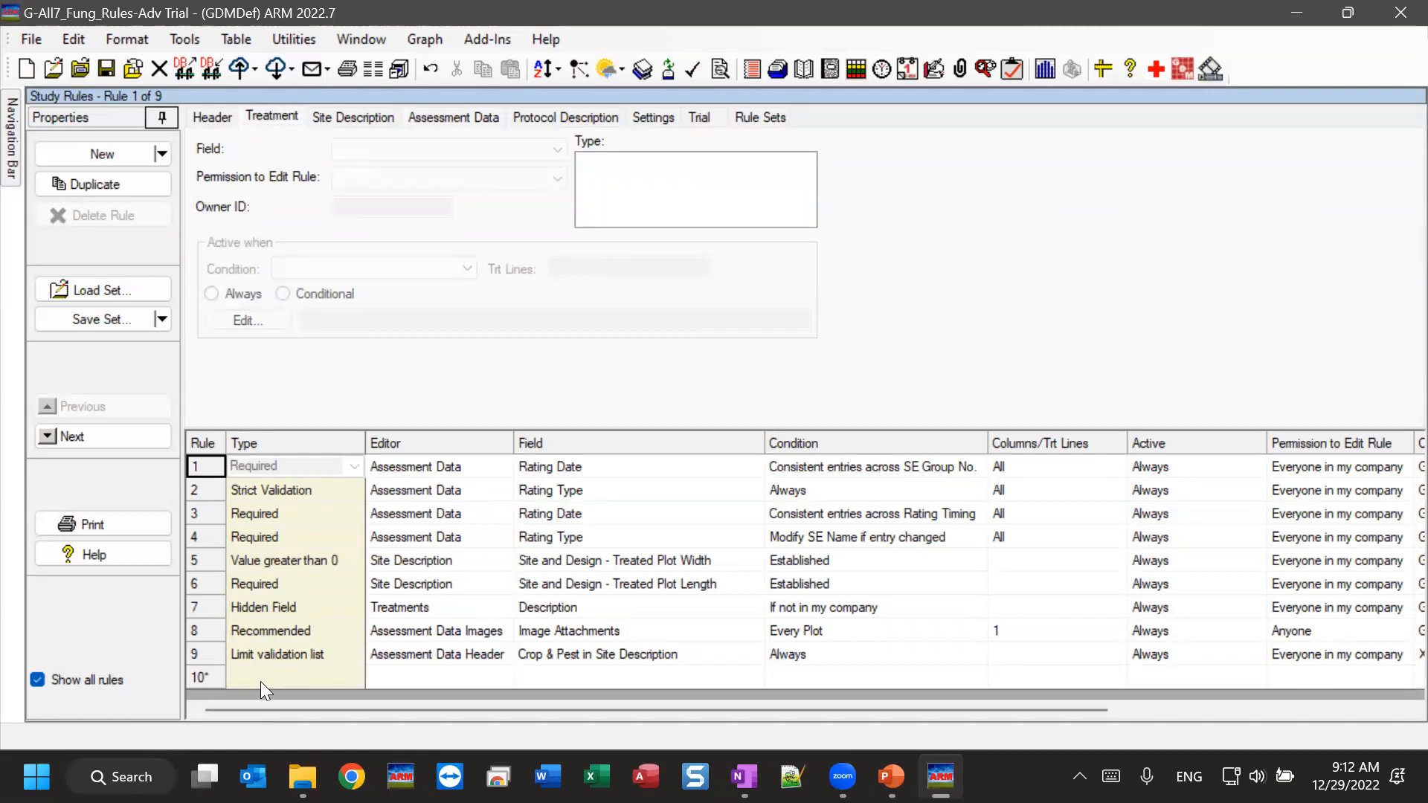
click(77, 152)
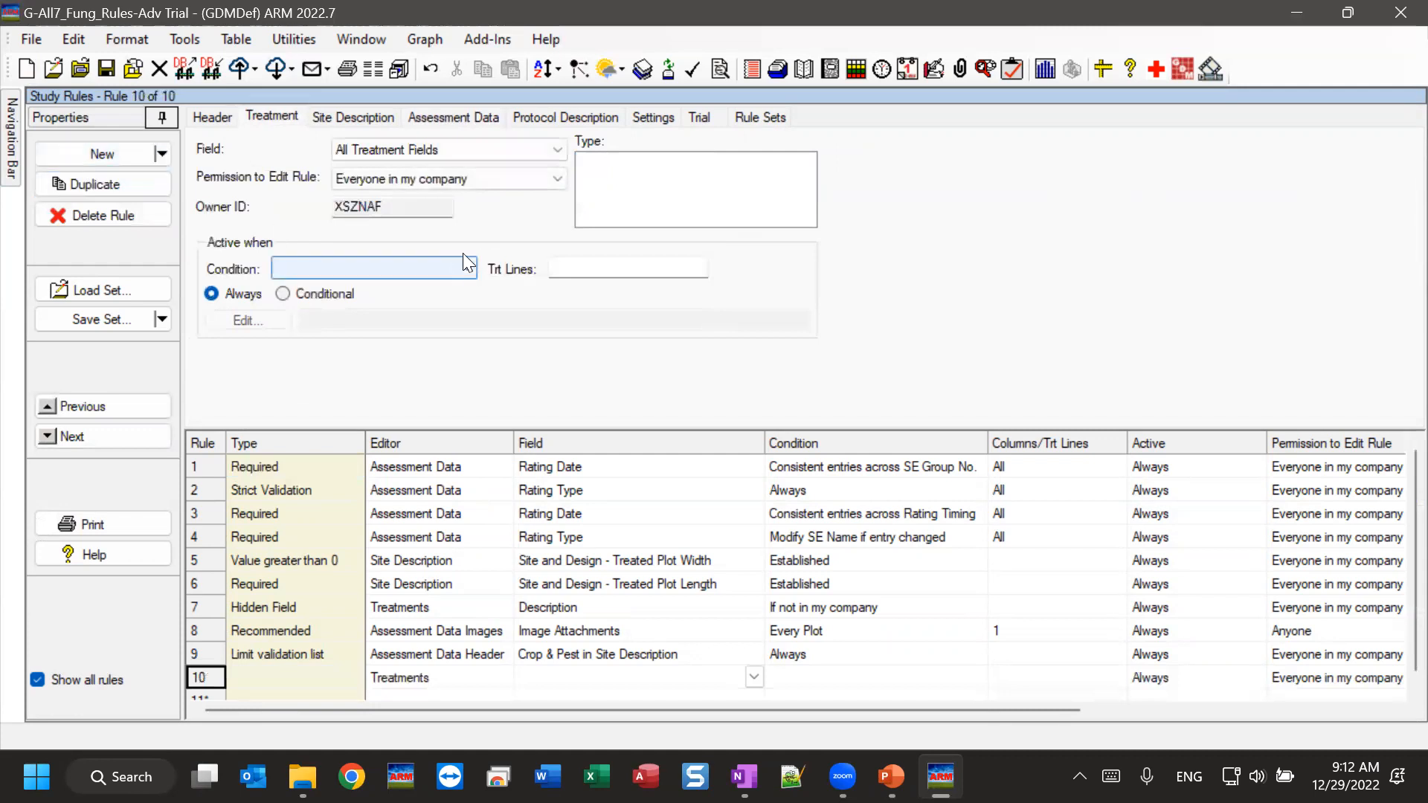
click(457, 148)
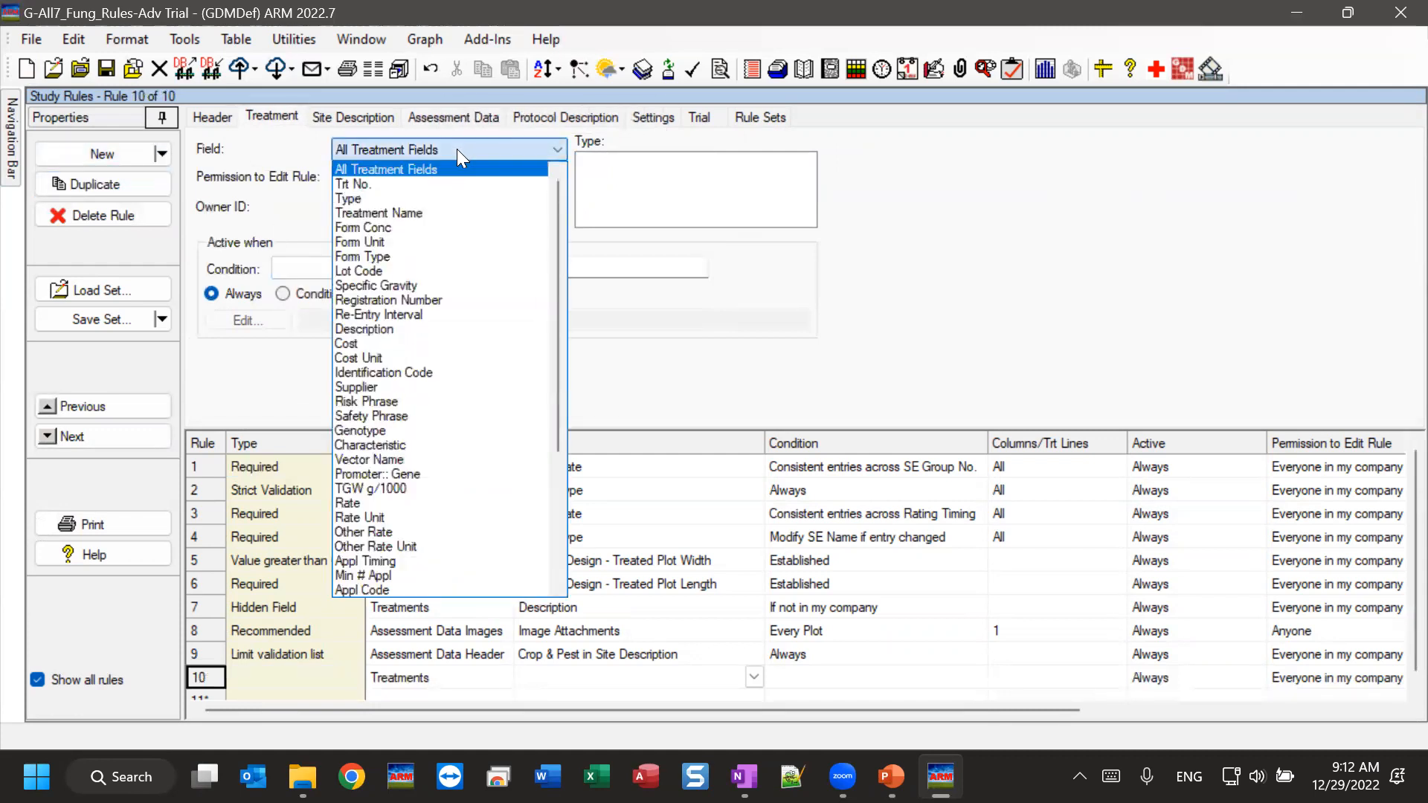
click(377, 217)
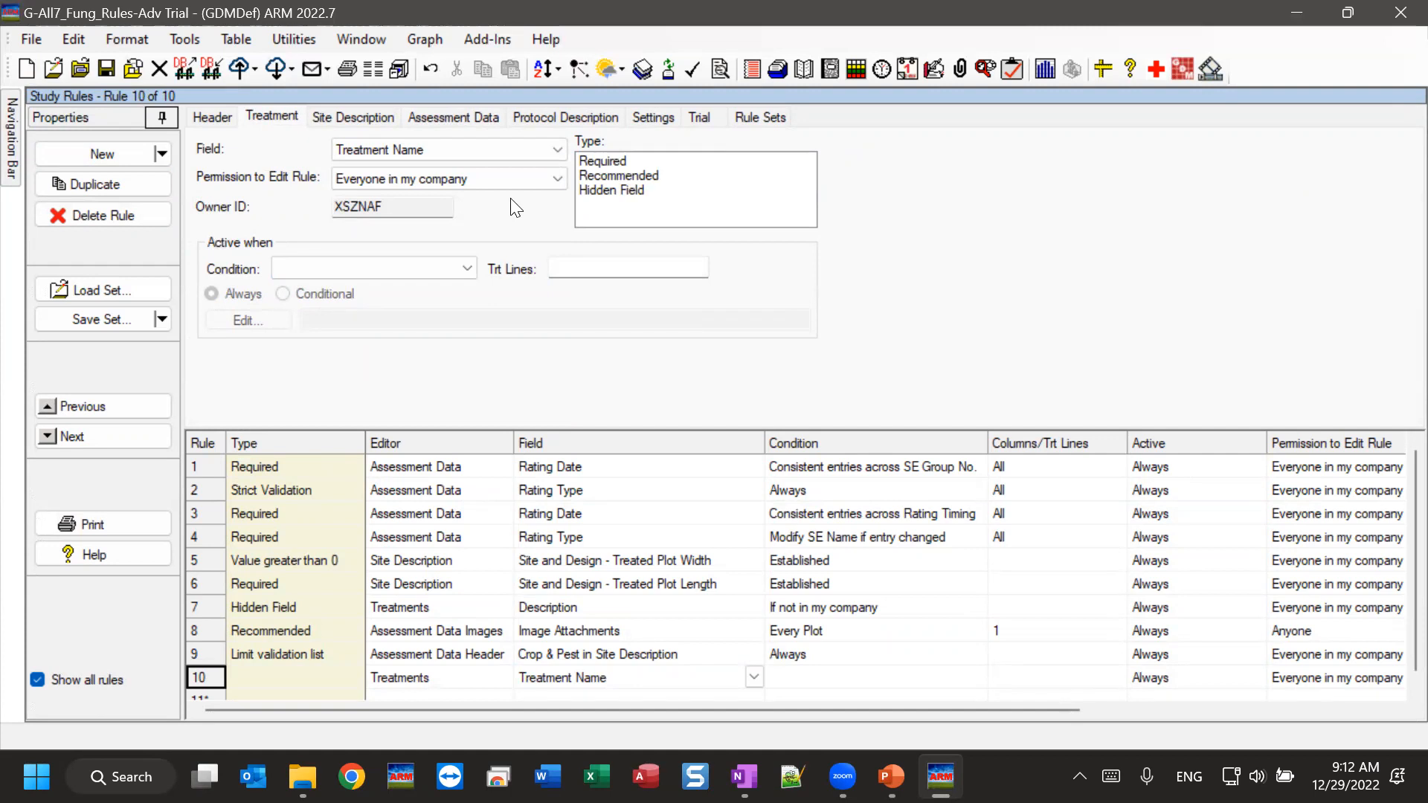
click(456, 149)
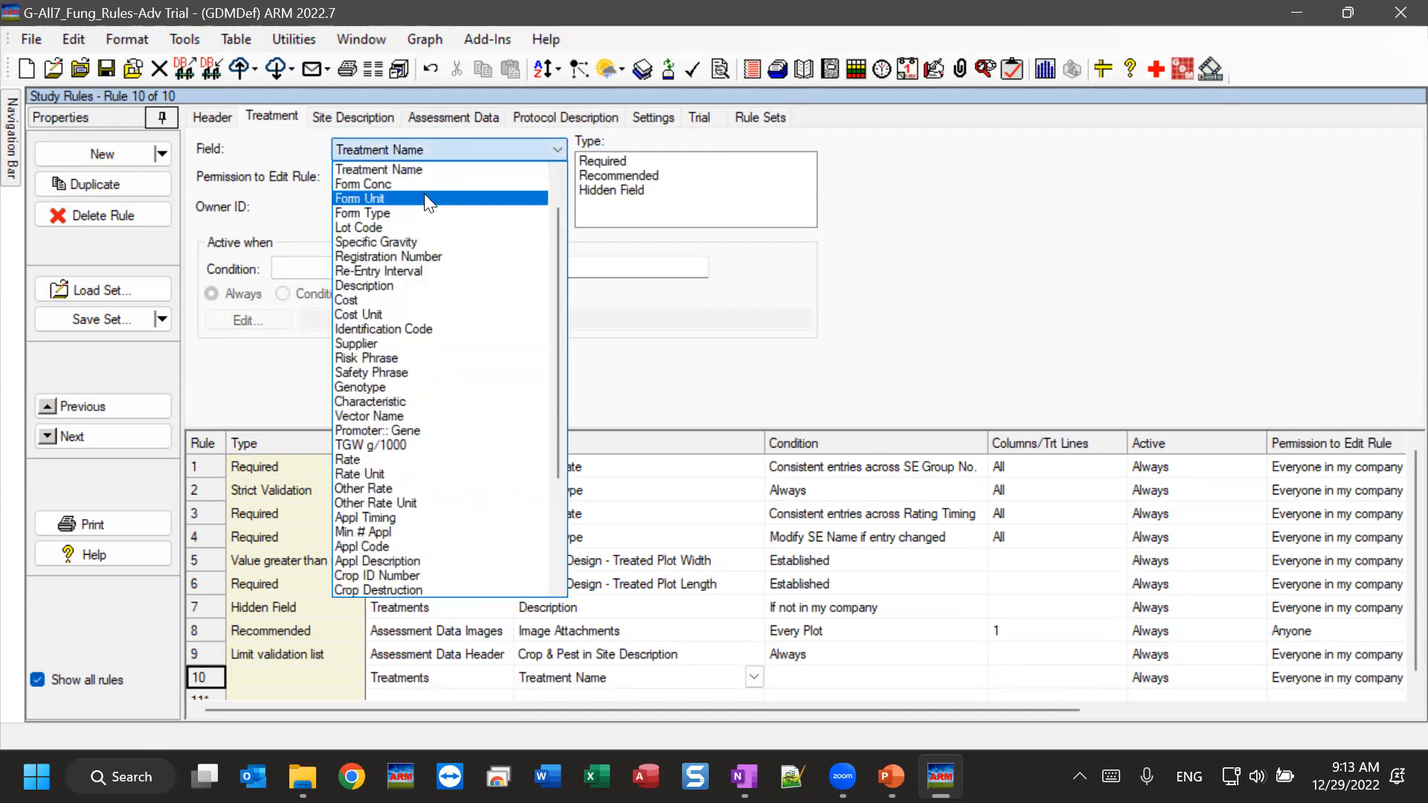
click(401, 184)
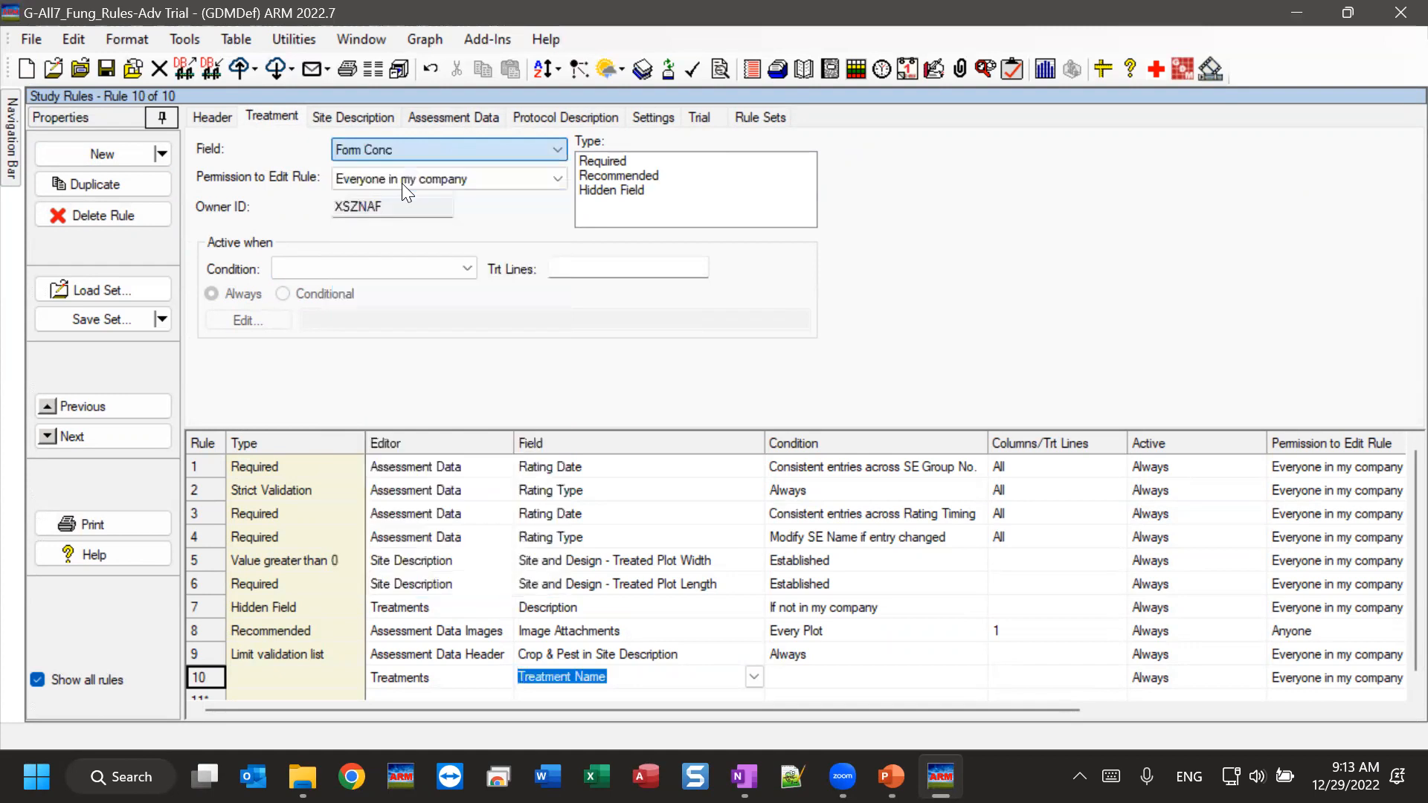
click(436, 153)
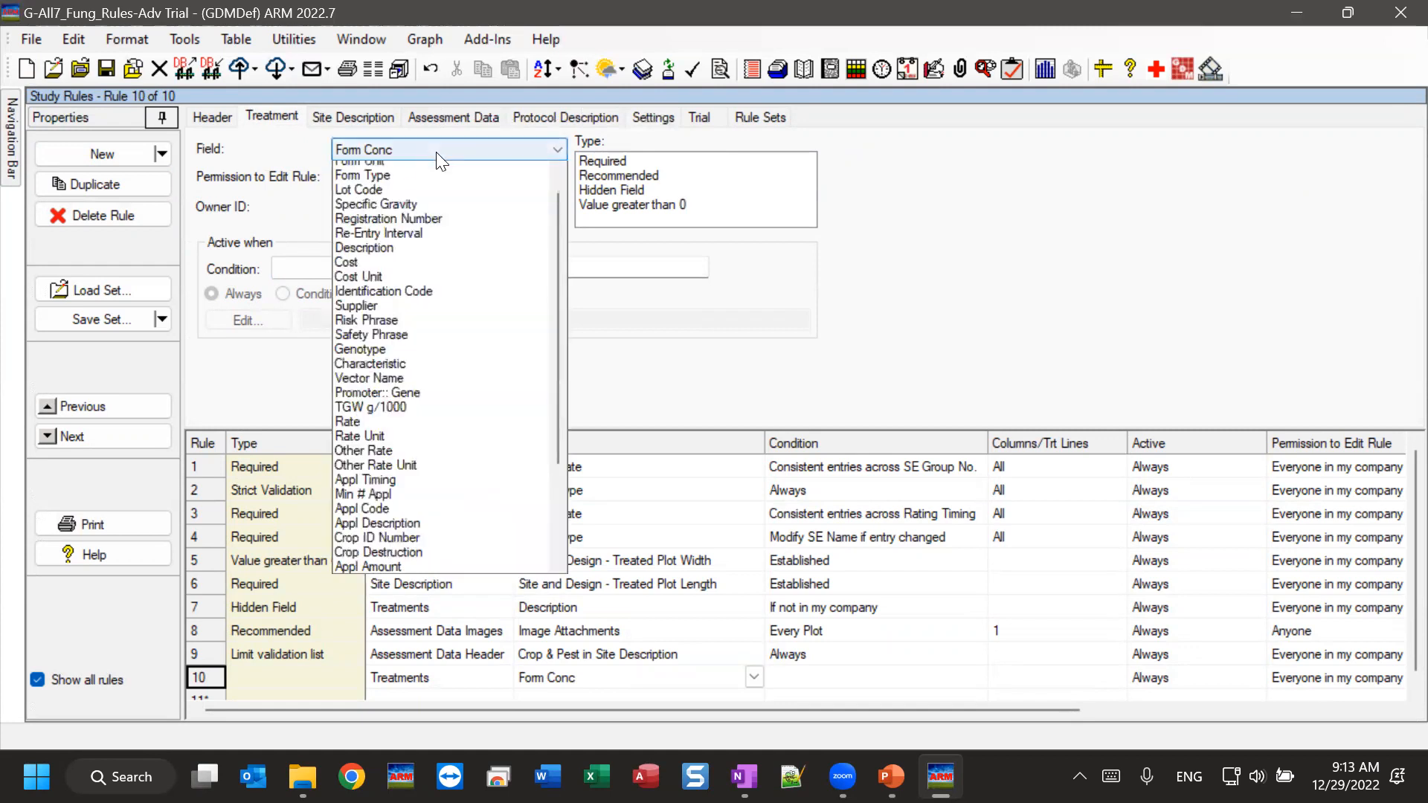
click(435, 152)
Switch to the Treatments editor and examine the Required rule options available for the treatment name on line 2
mouse_move(12, 93)
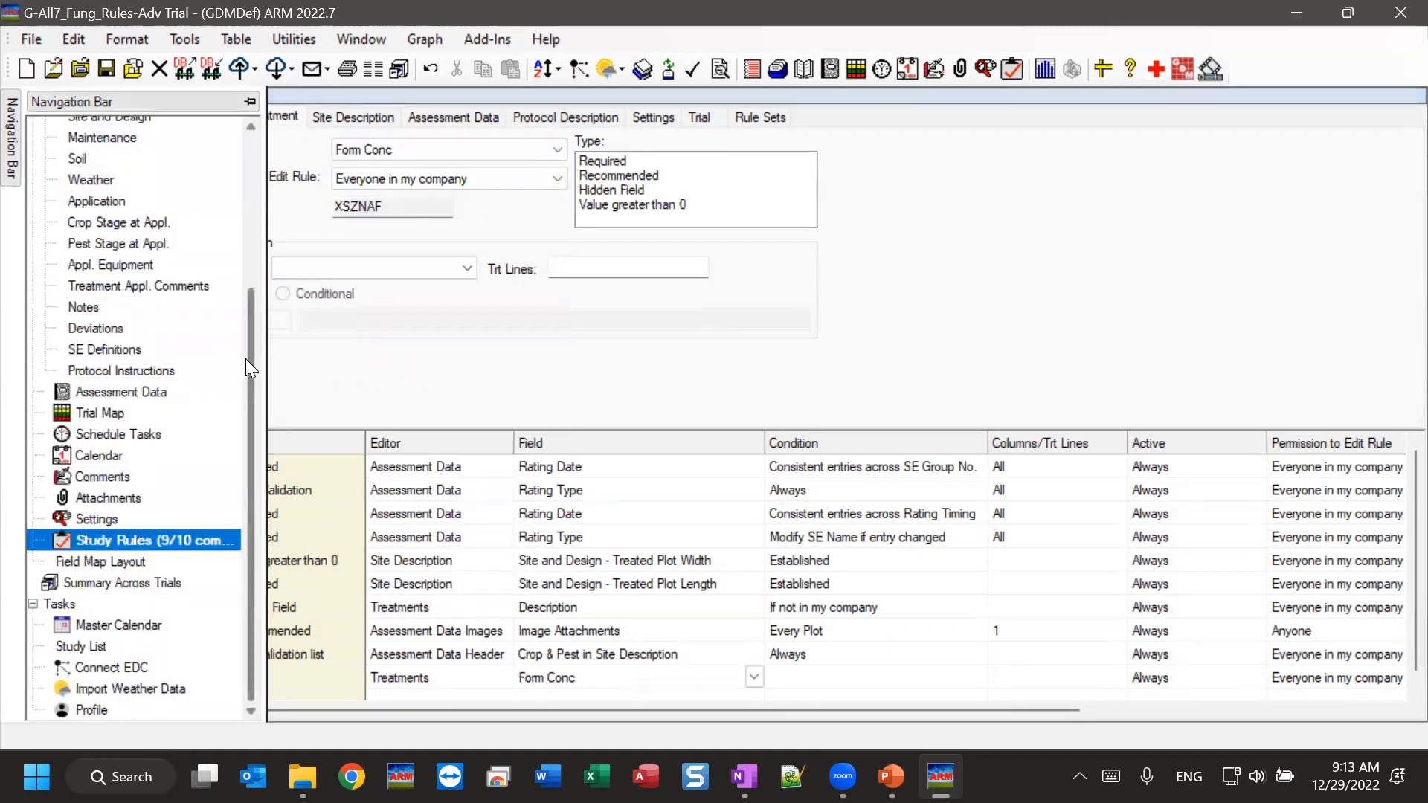
scroll(248, 358, up, 4)
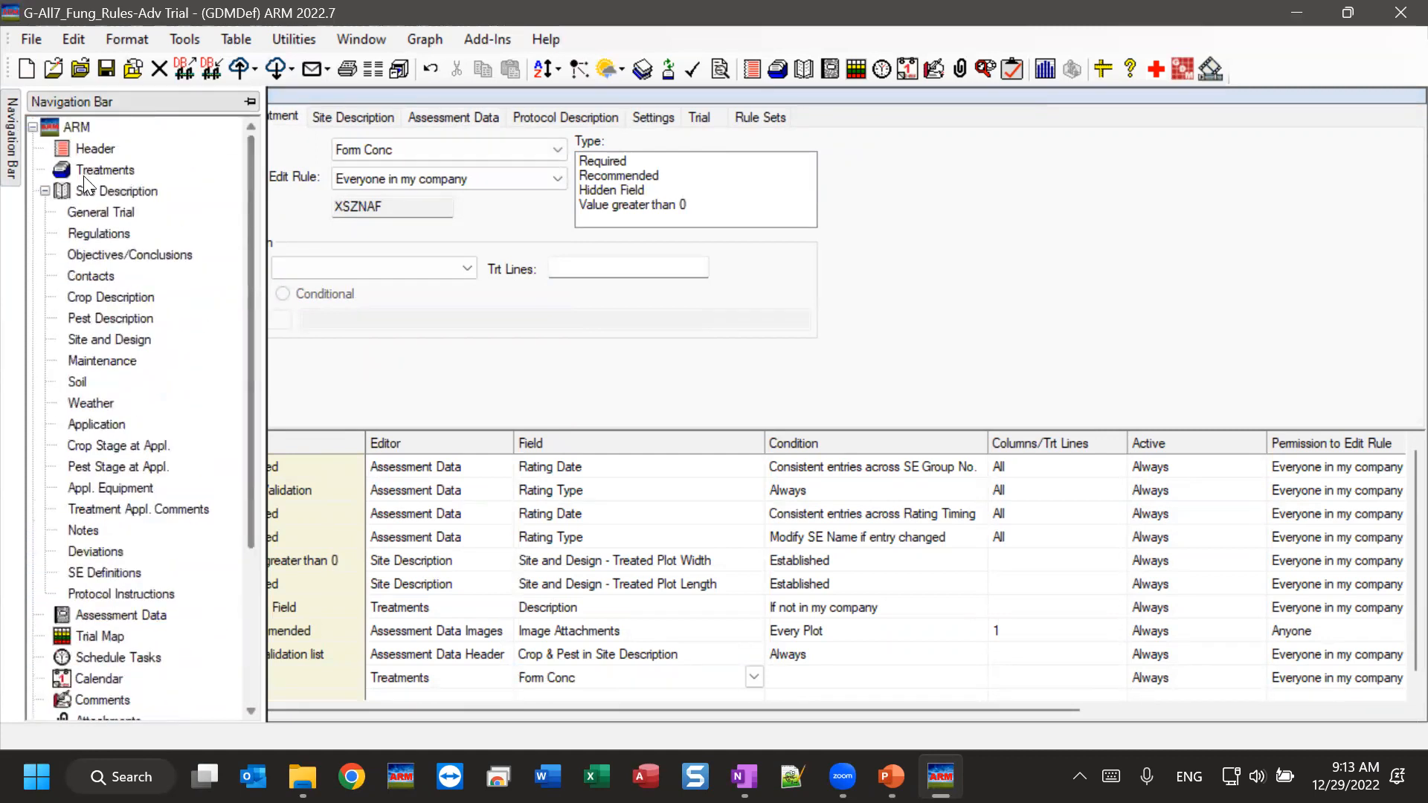
click(108, 171)
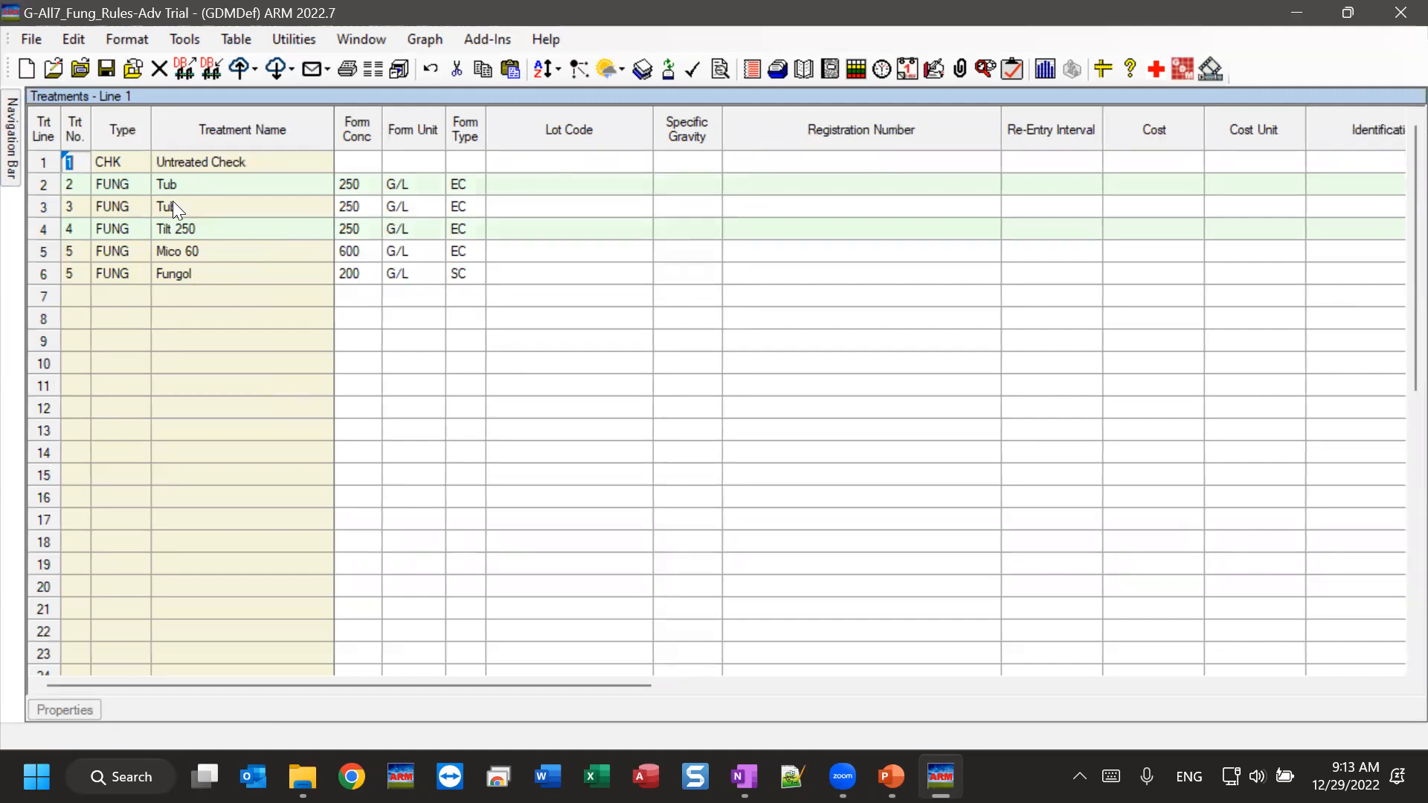
click(230, 185)
right_click(217, 188)
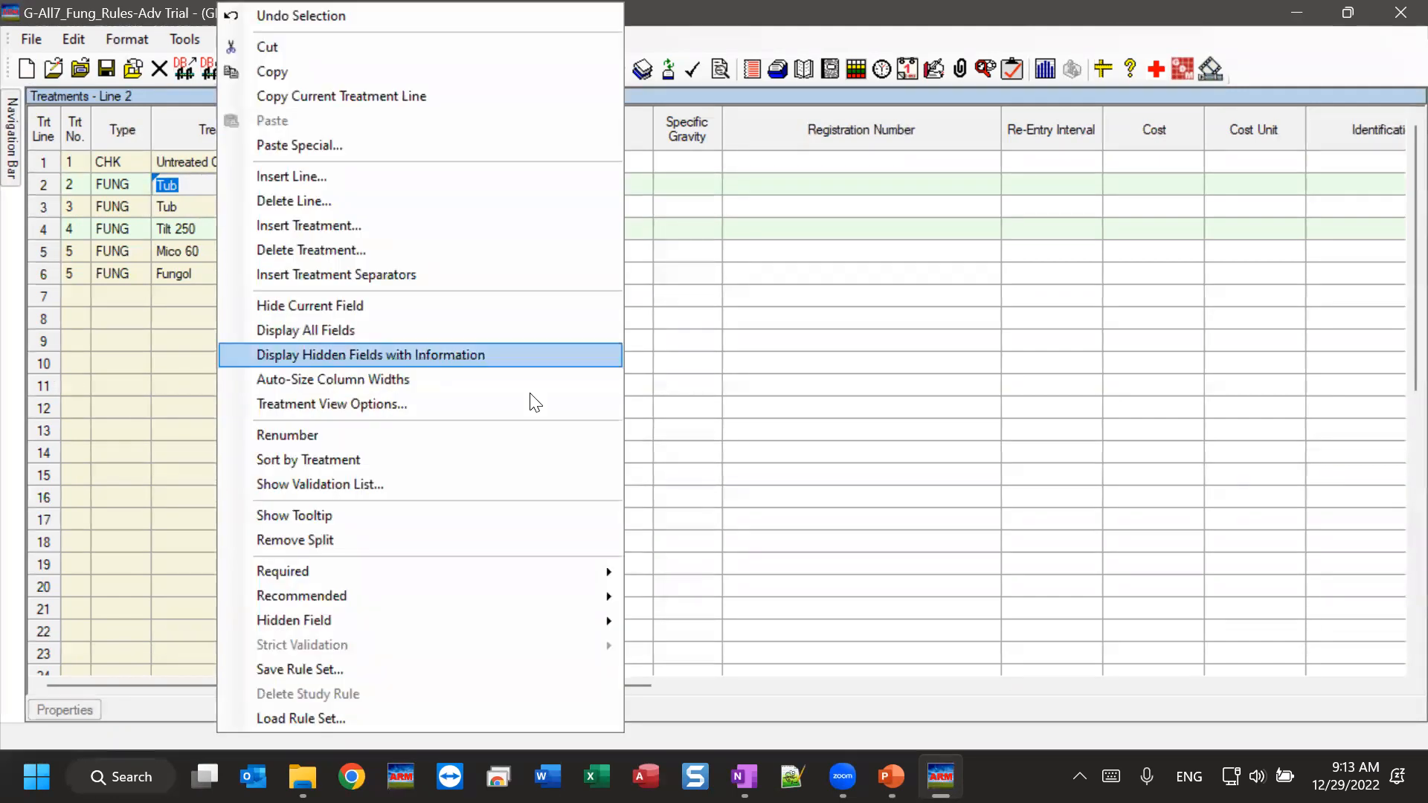
mouse_move(522, 576)
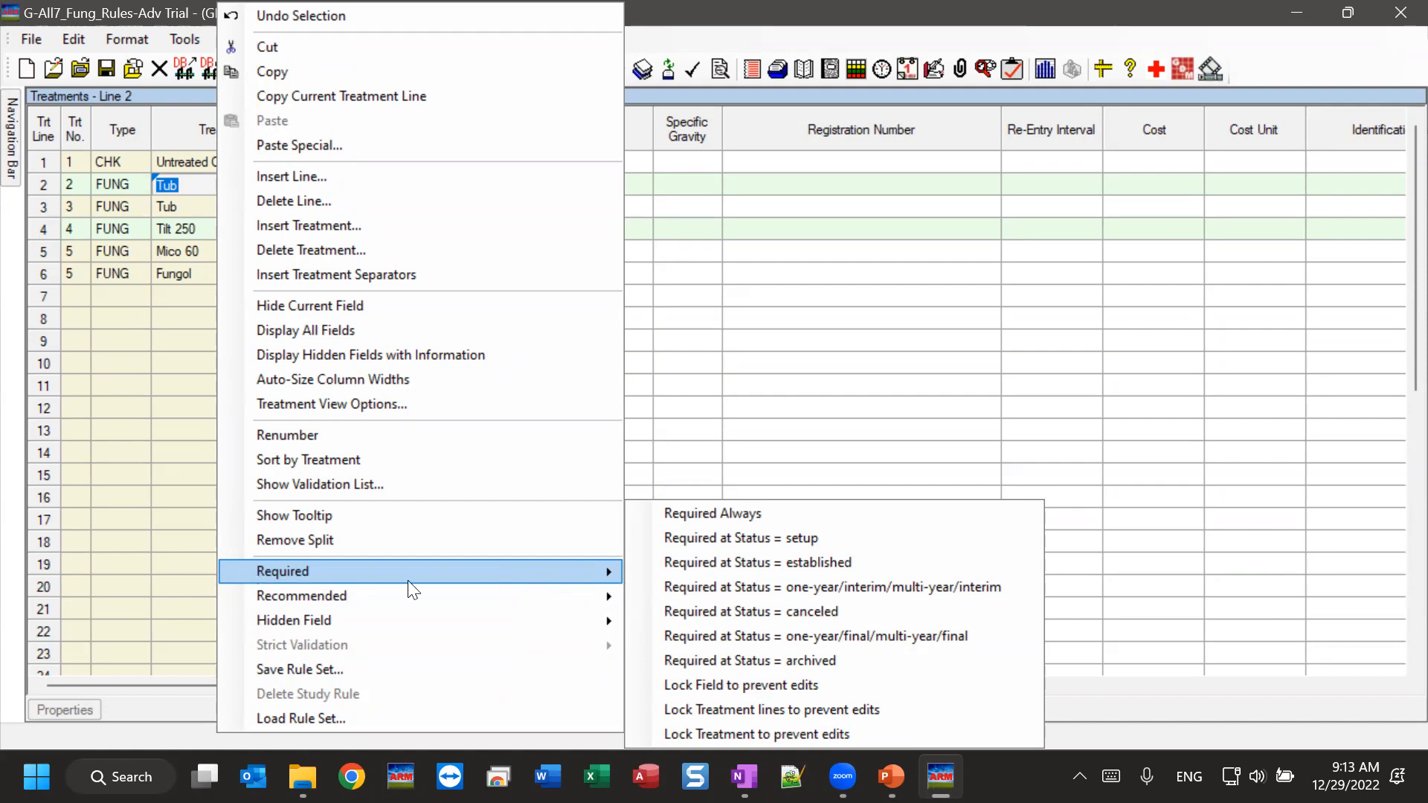
click(172, 180)
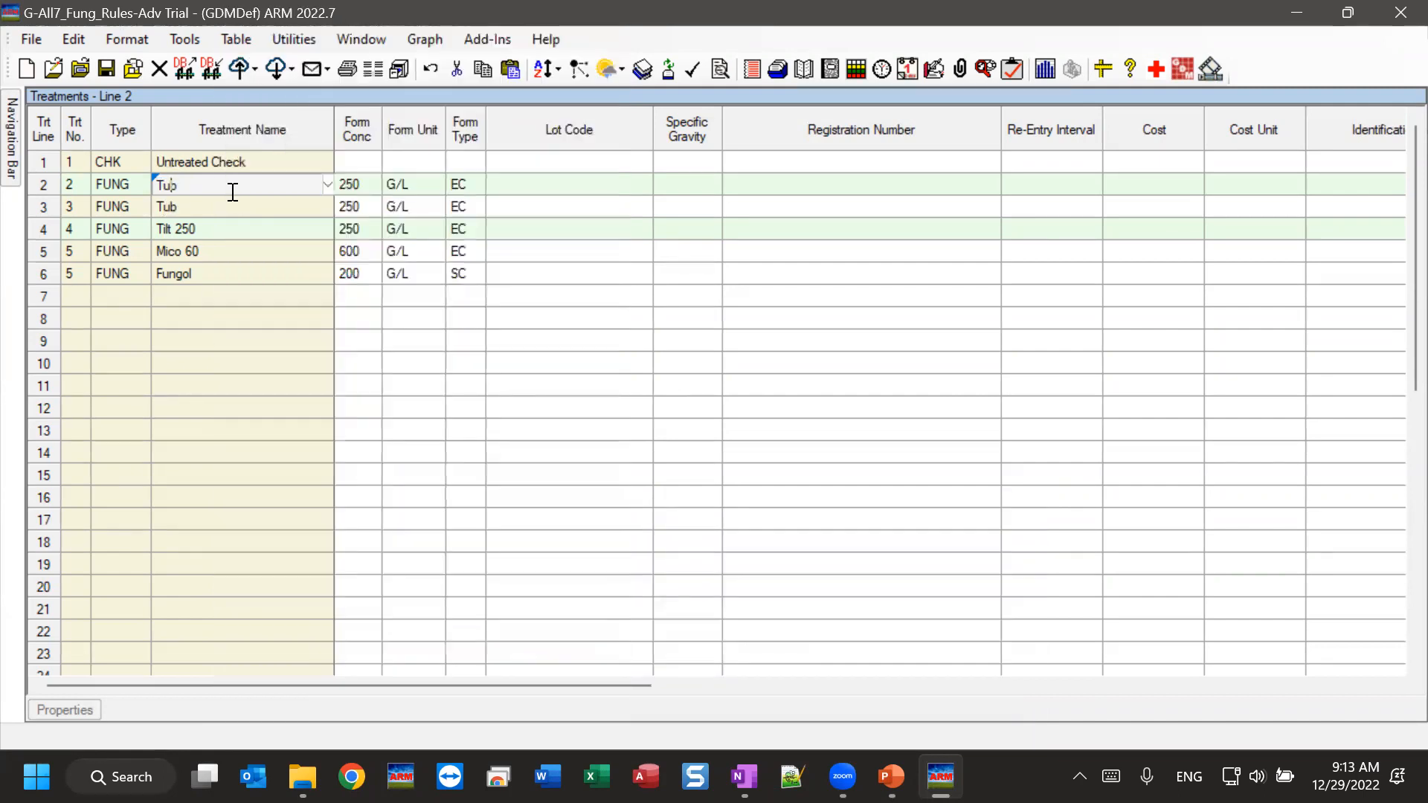
key(Down)
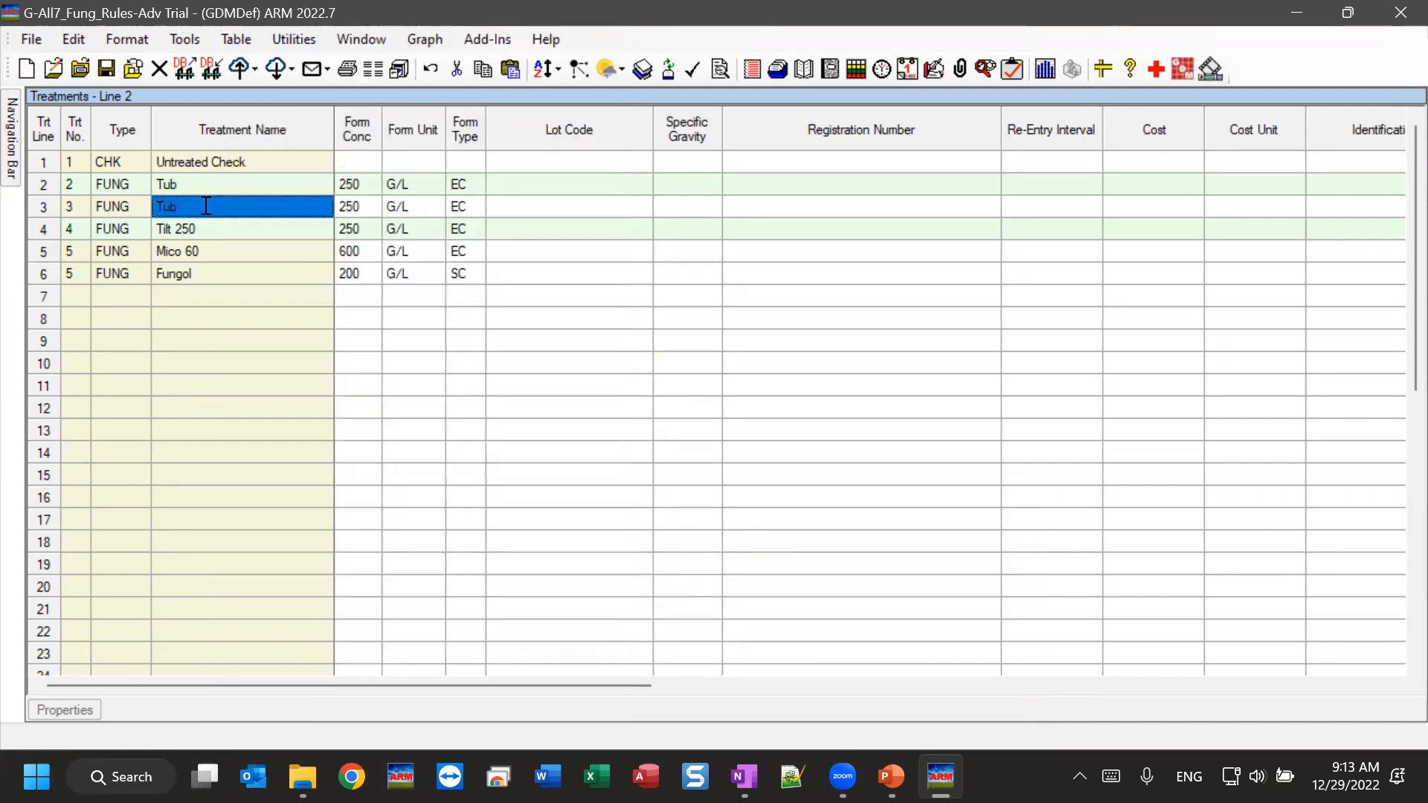
click(211, 182)
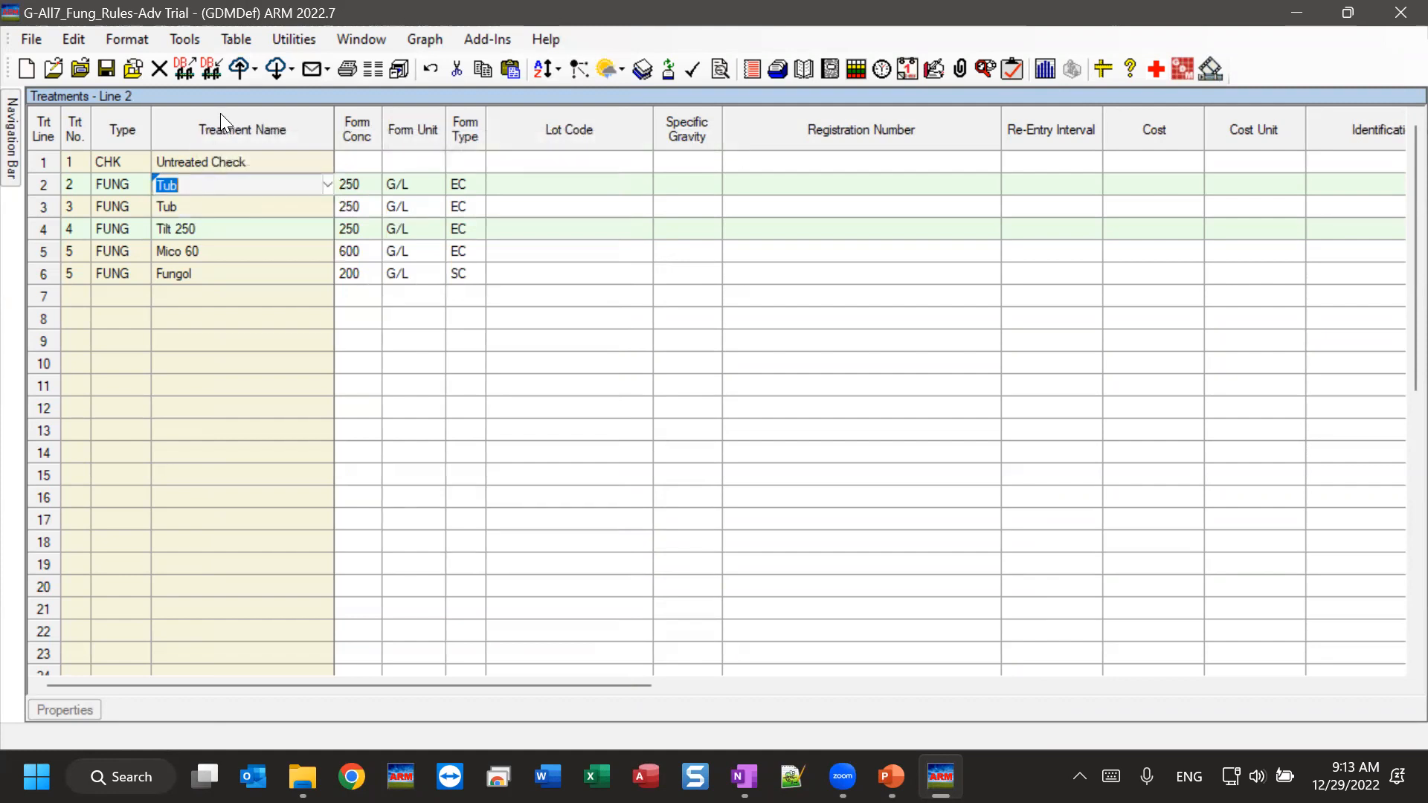
Add a Required rule to the line 2 treatment name that locks the treatment line to prevent edits, and check the lock
right_click(233, 185)
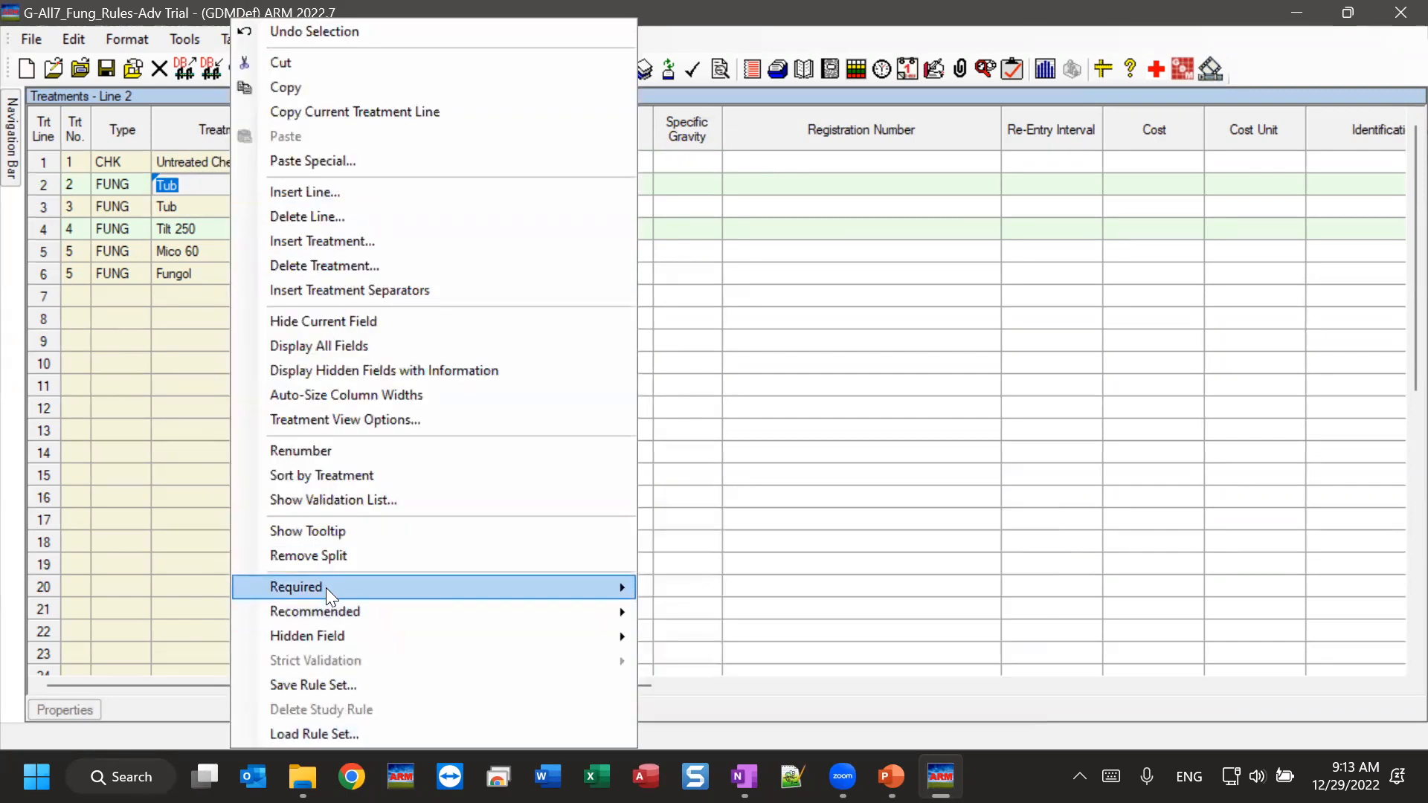
mouse_move(325, 591)
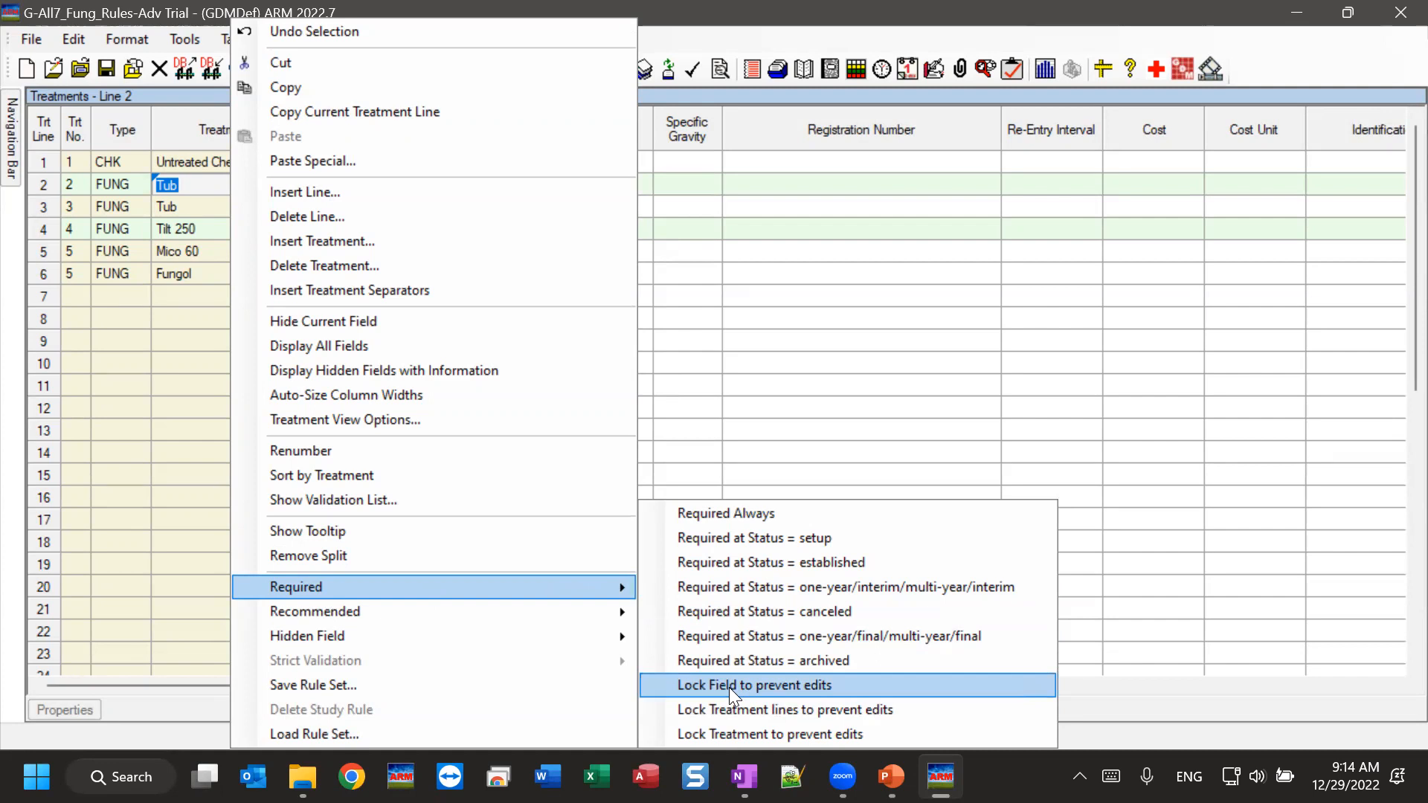
click(833, 685)
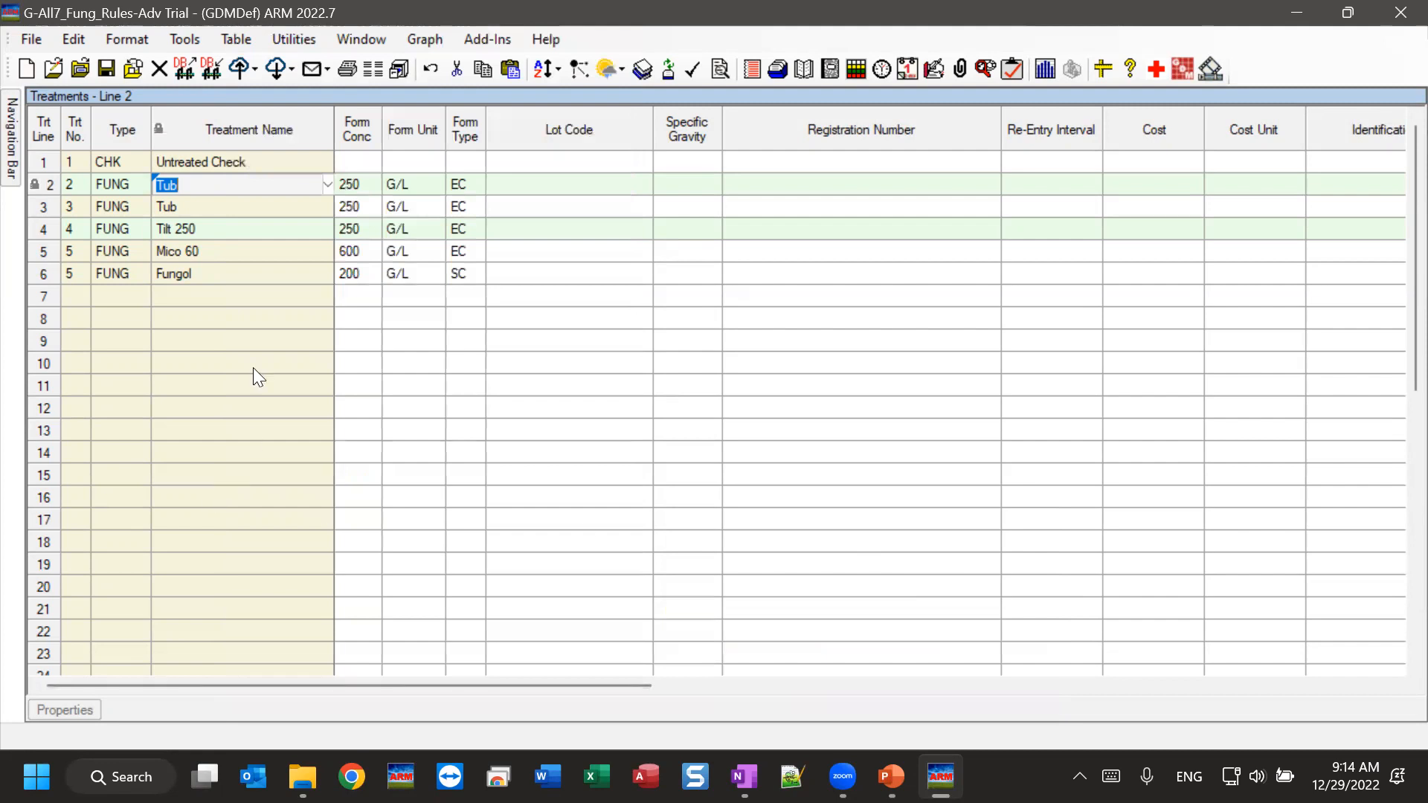
click(220, 223)
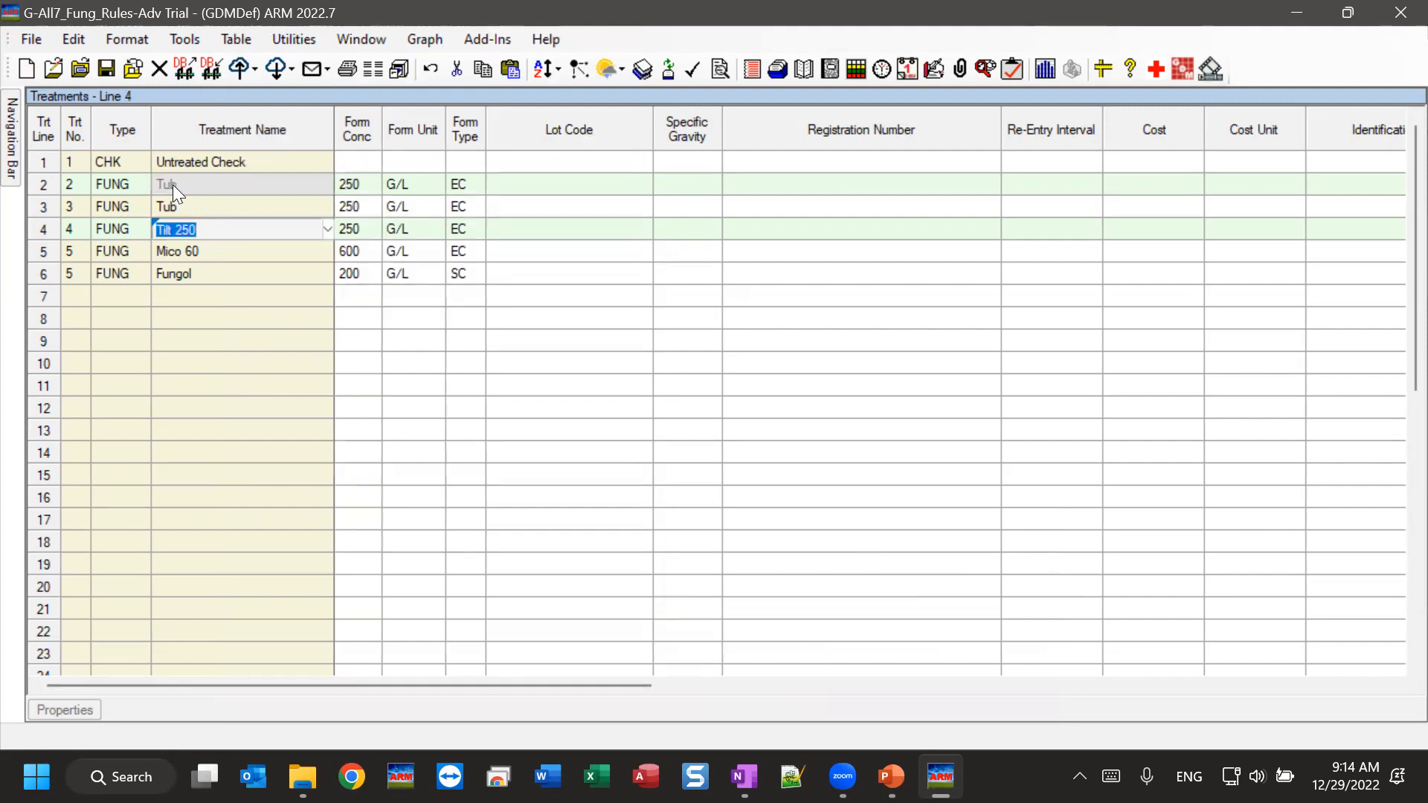
click(232, 185)
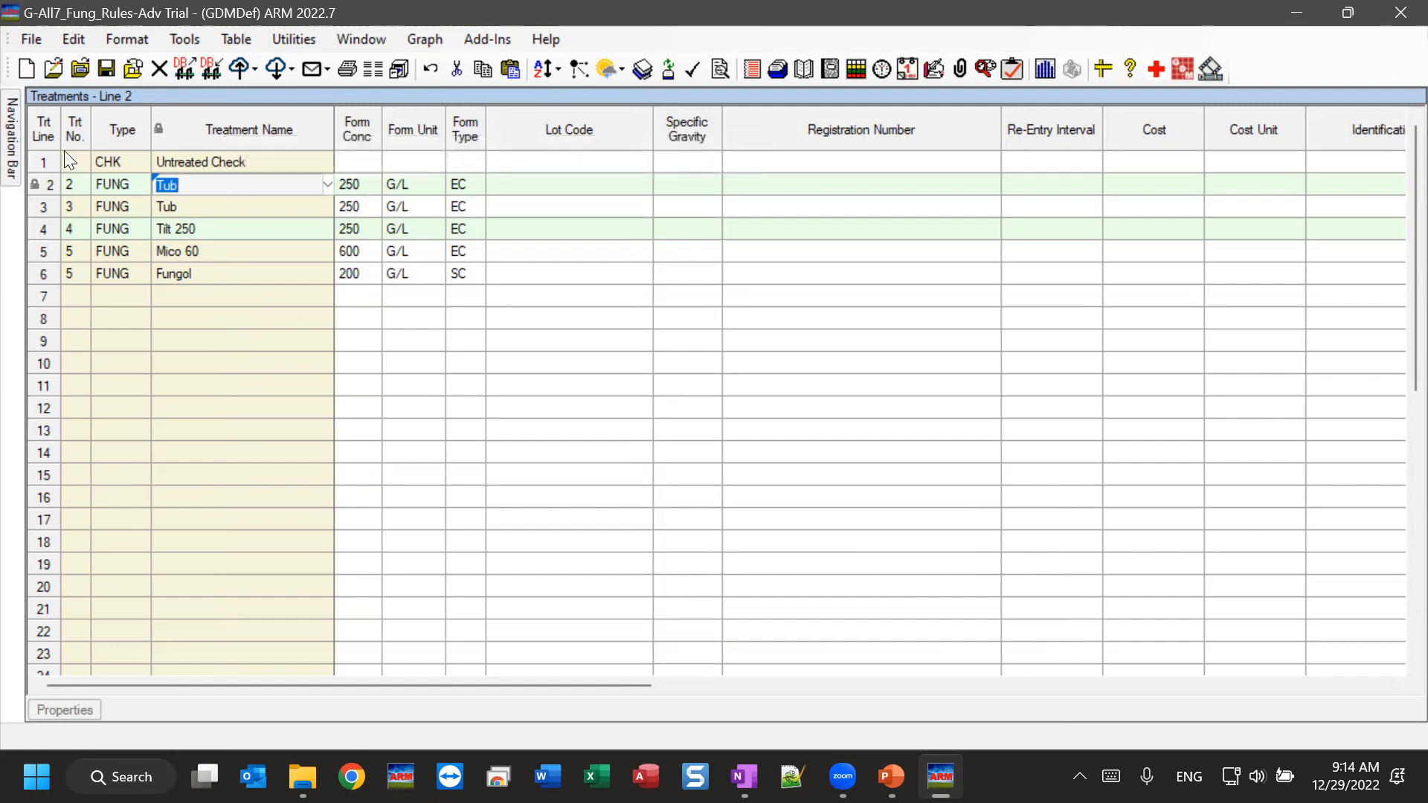
Return to the study rules and delete the unfinished Form Conc treatment rule
mouse_move(10, 155)
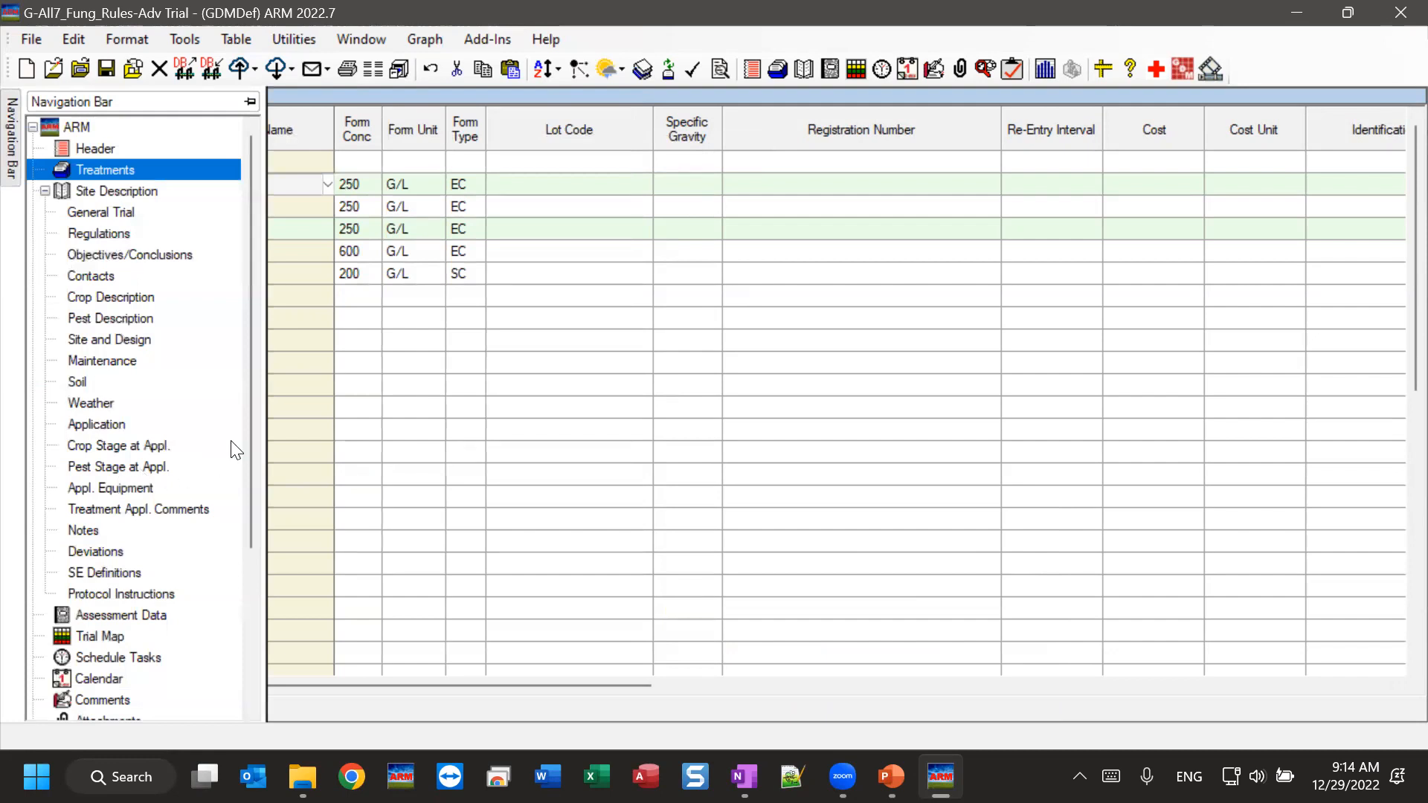
scroll(247, 589, down, 2)
scroll(247, 589, down, 1)
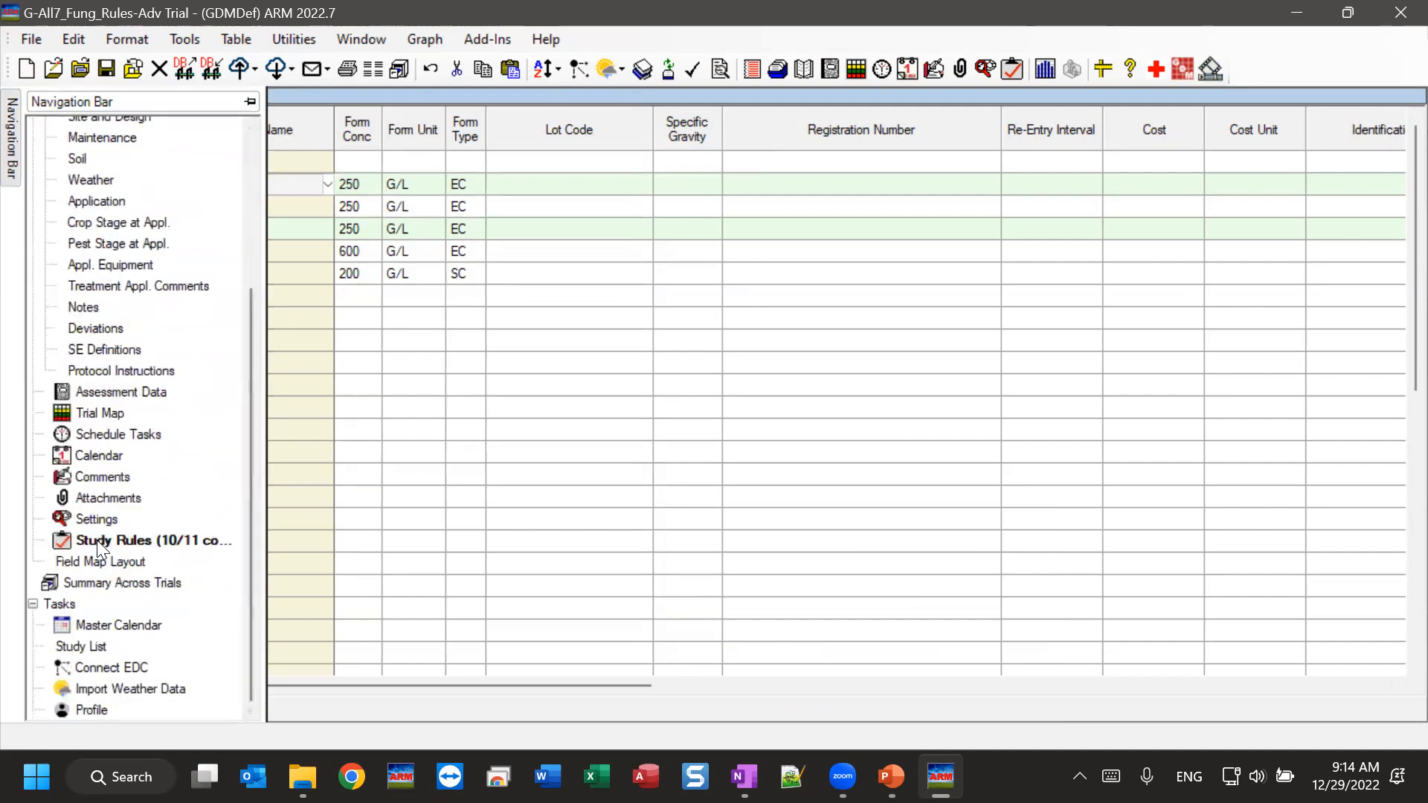
click(96, 539)
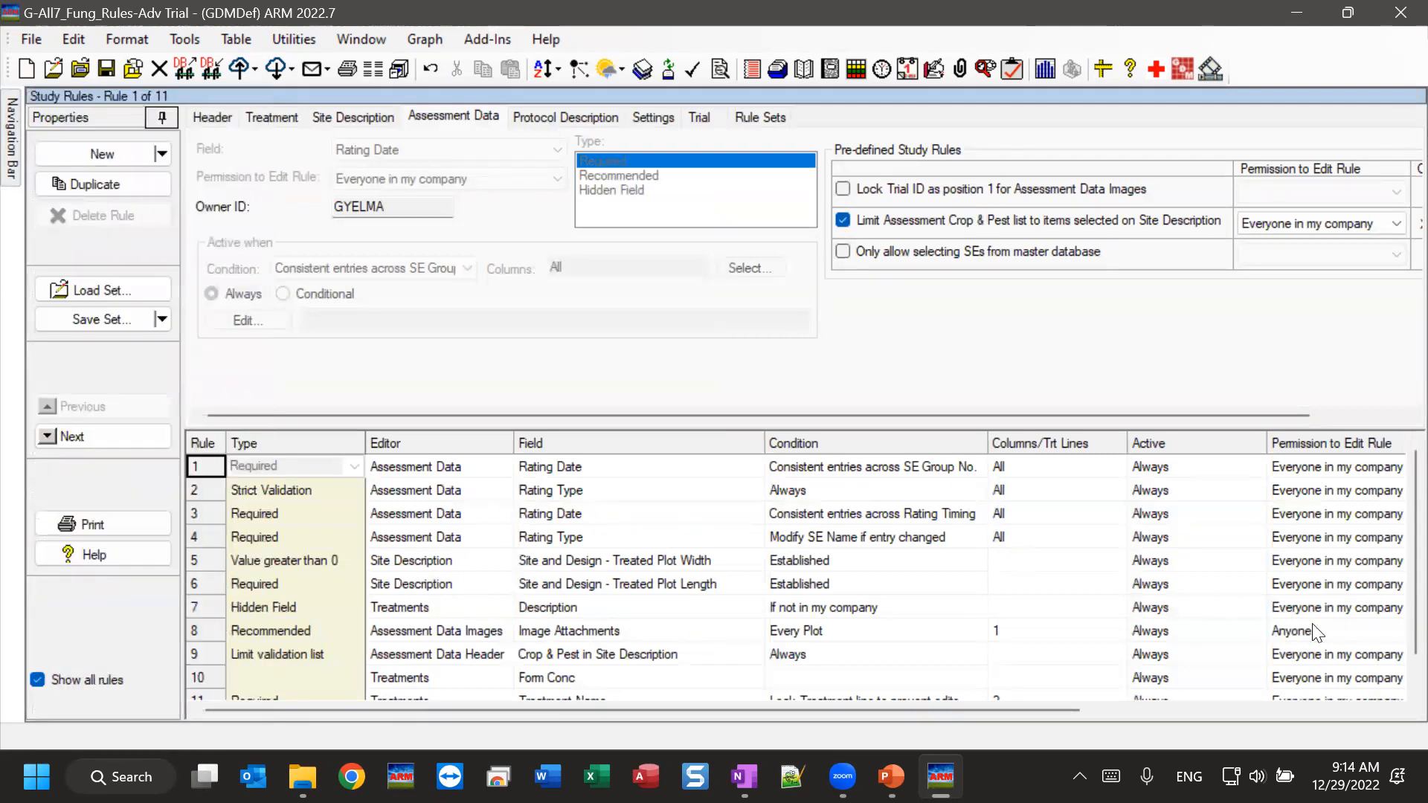
scroll(1392, 688, down, 2)
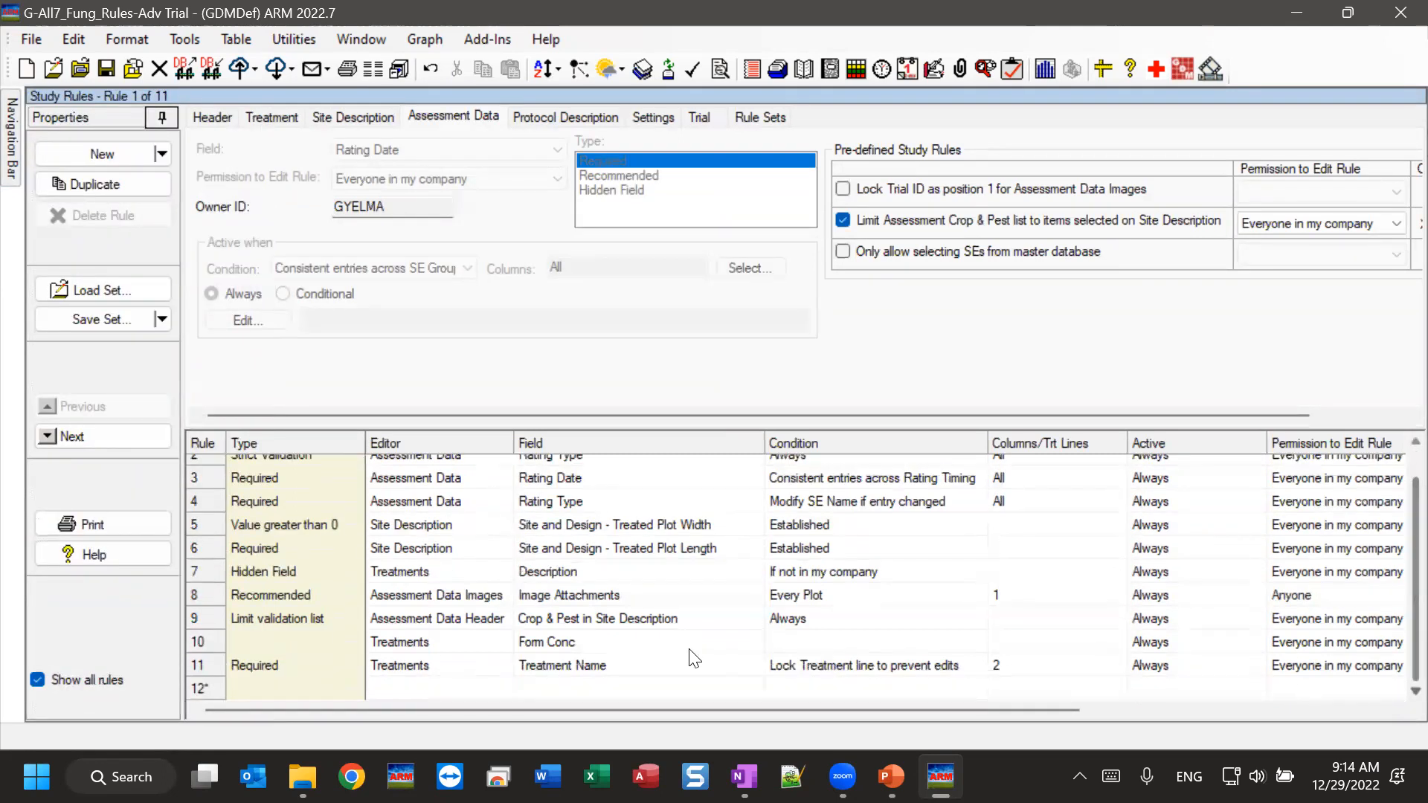
click(237, 644)
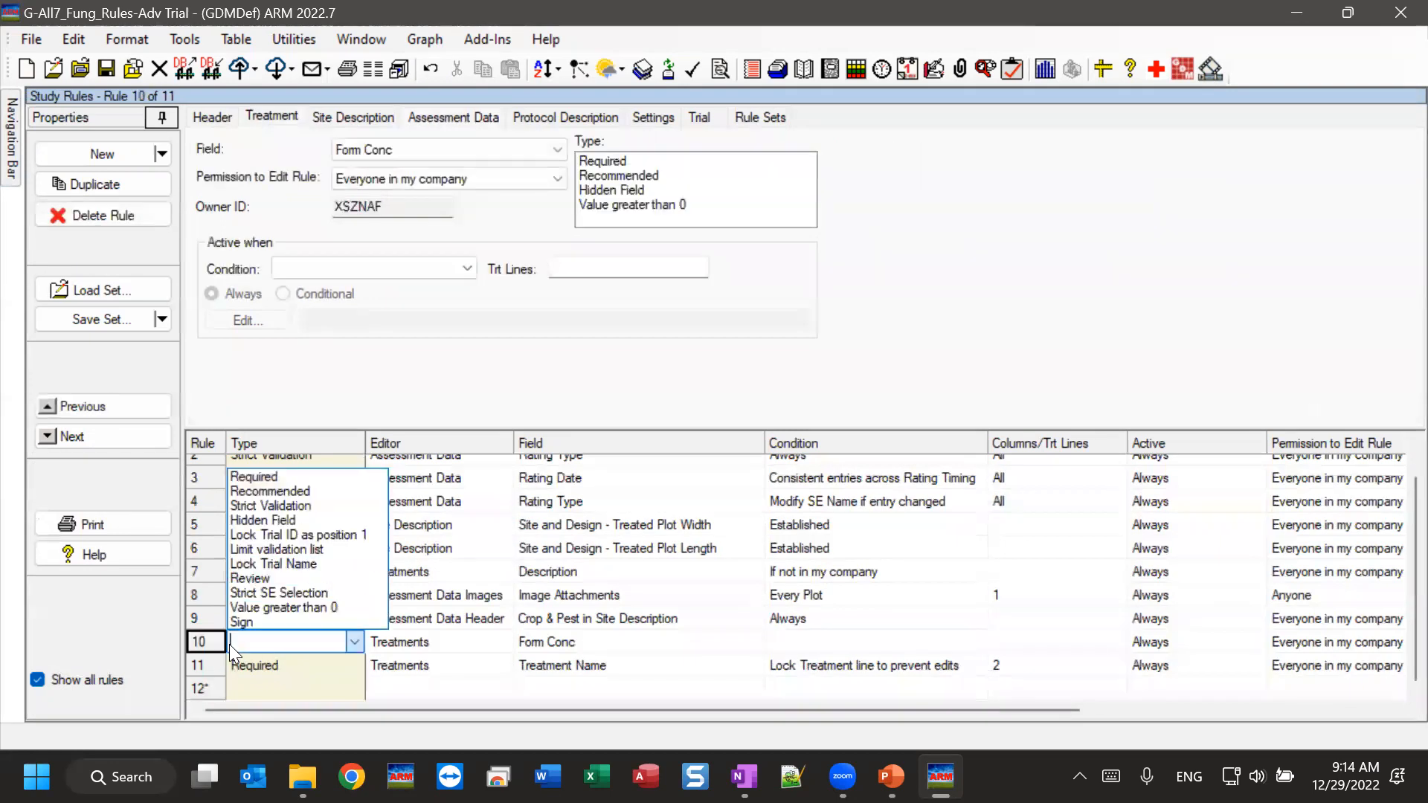
click(91, 218)
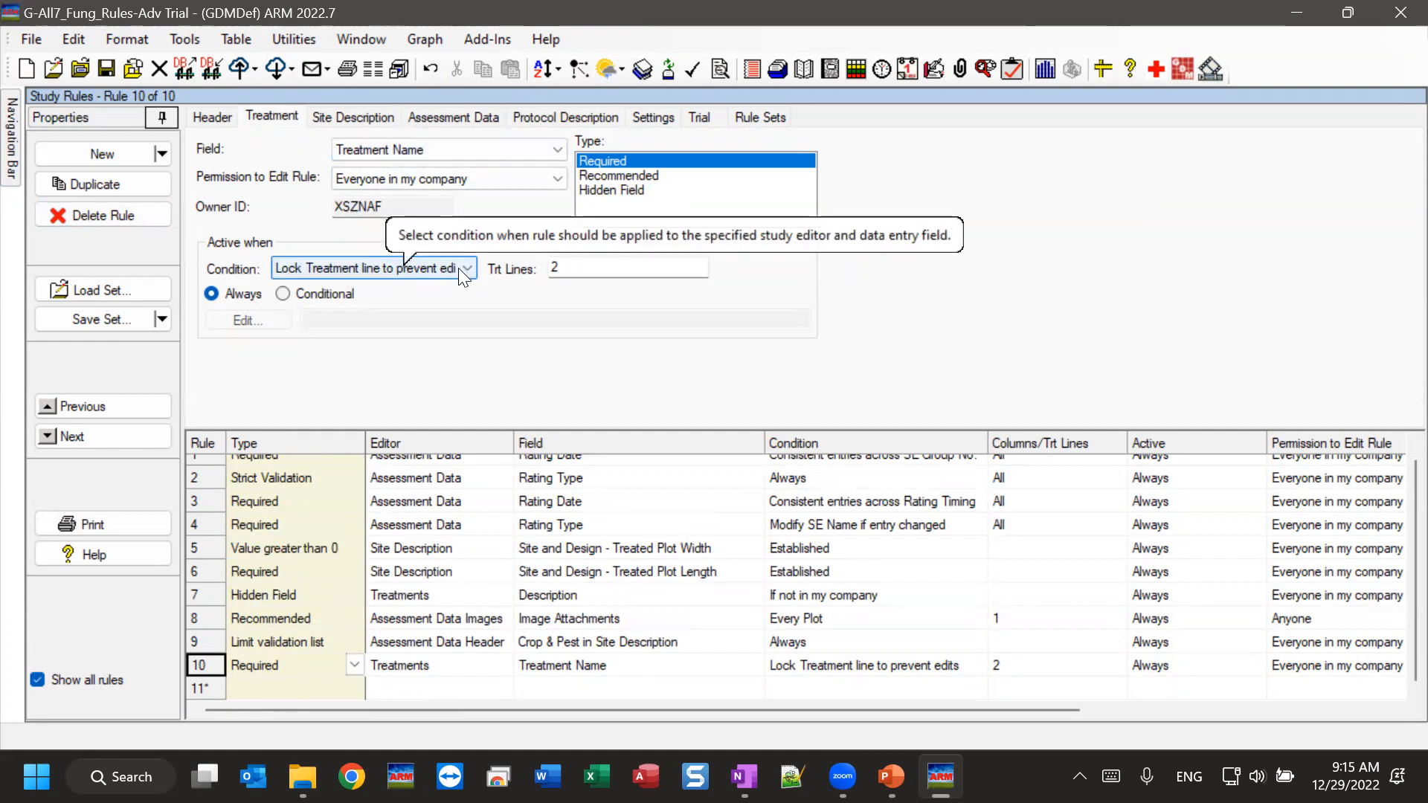
Set the treatment lines covered by the Treatment Name lock rule to 2-6
click(628, 266)
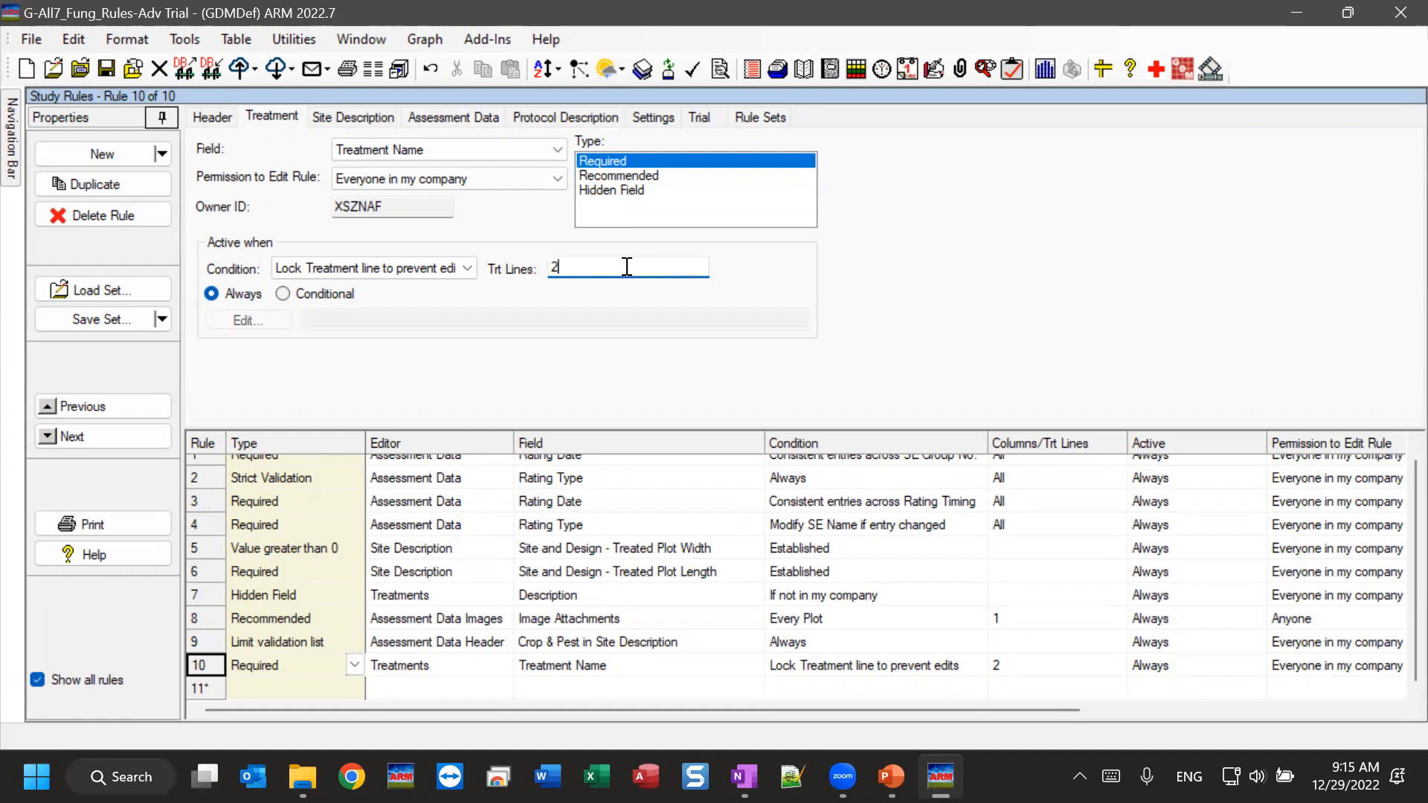
text(6)
key(Return)
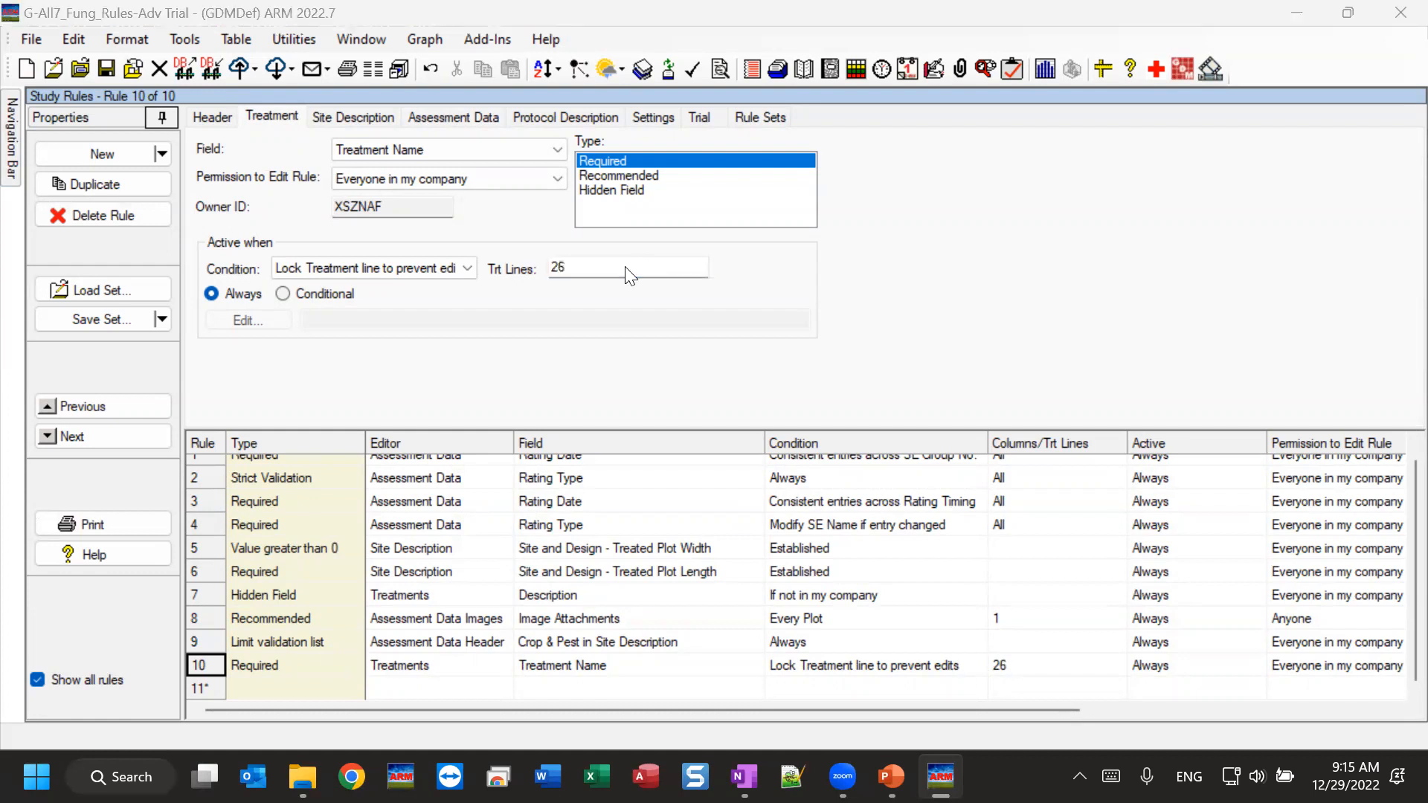
click(846, 467)
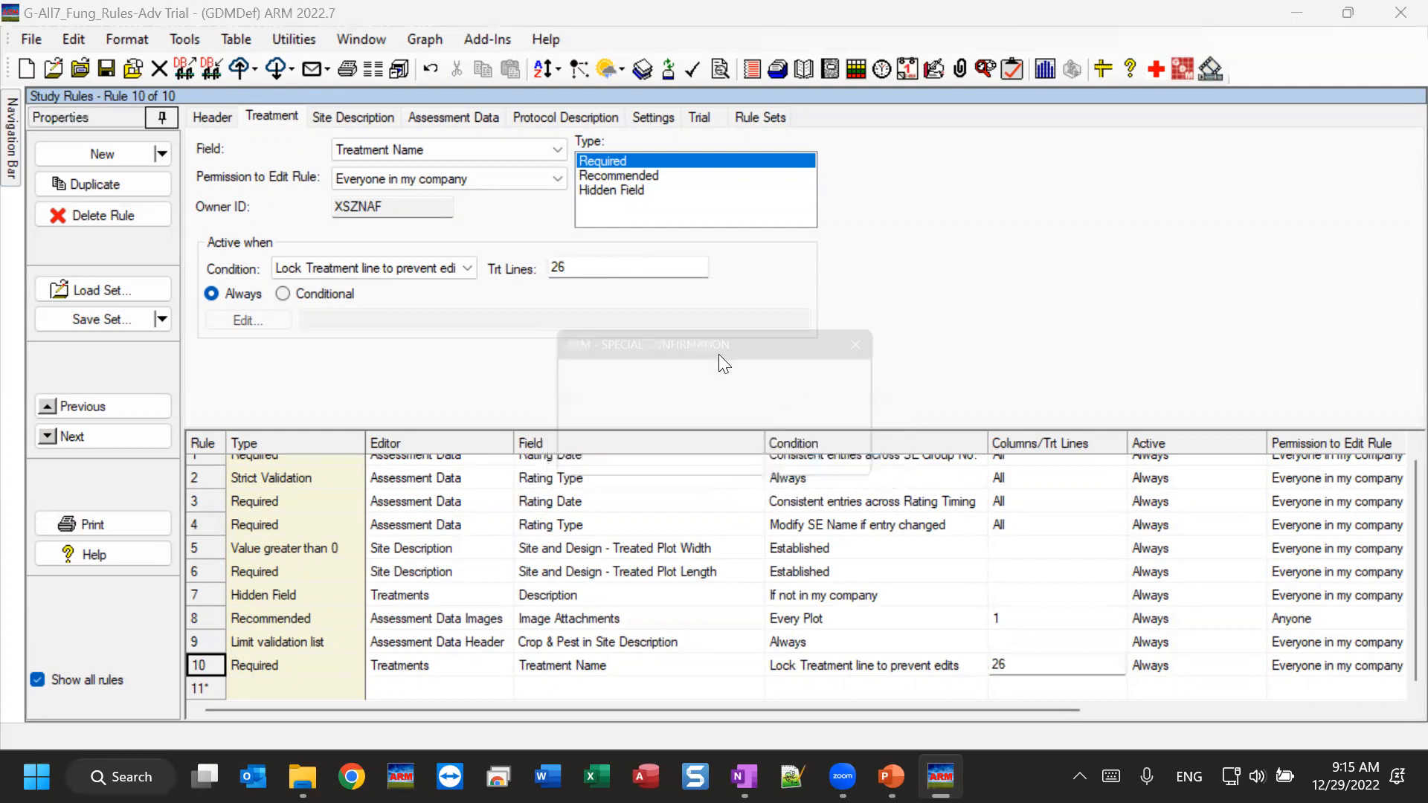
click(846, 467)
text(Al)
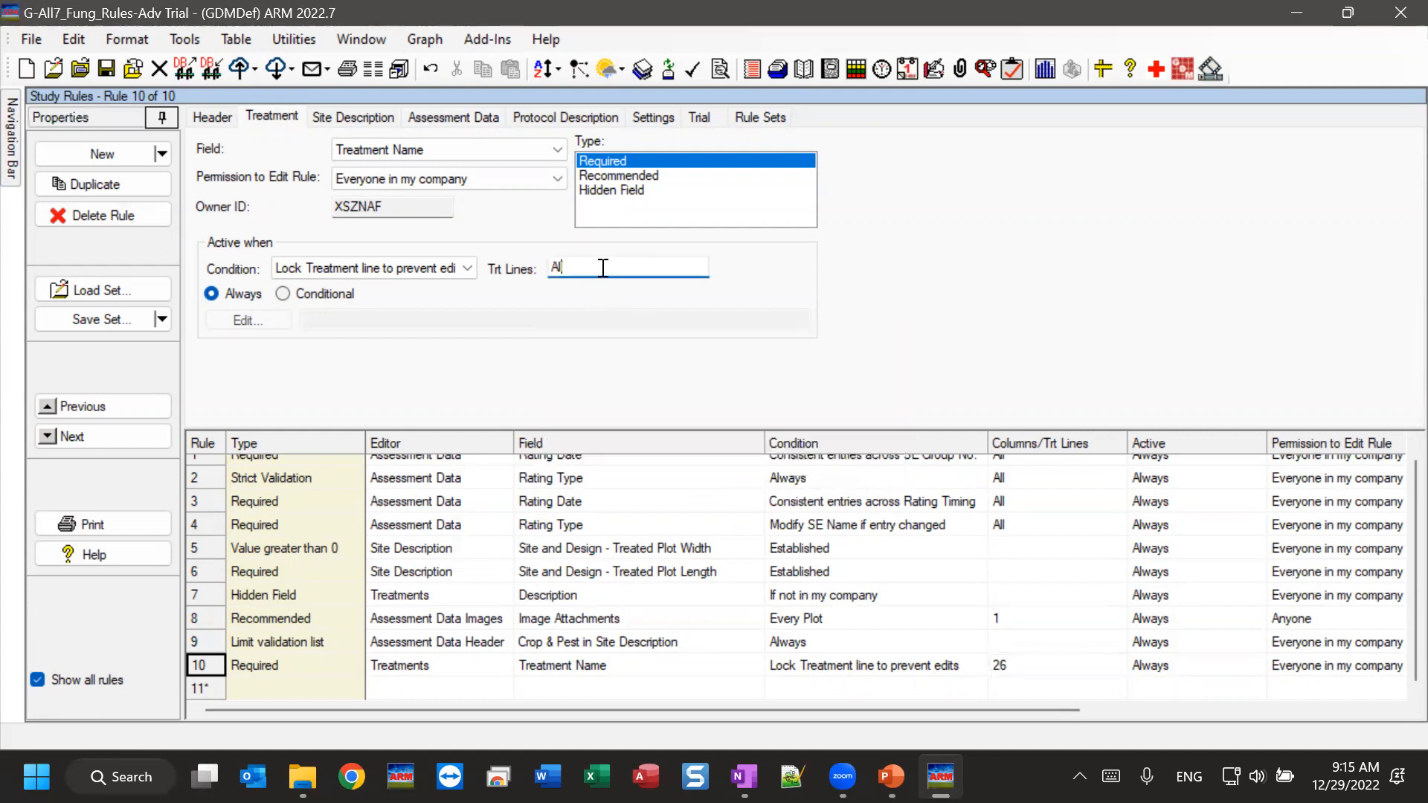
key(BackSpace)
key(BackSpace)
text(2-6)
Return to the Treatments editor and check the lock on each treatment name in lines 2 to 6
click(13, 134)
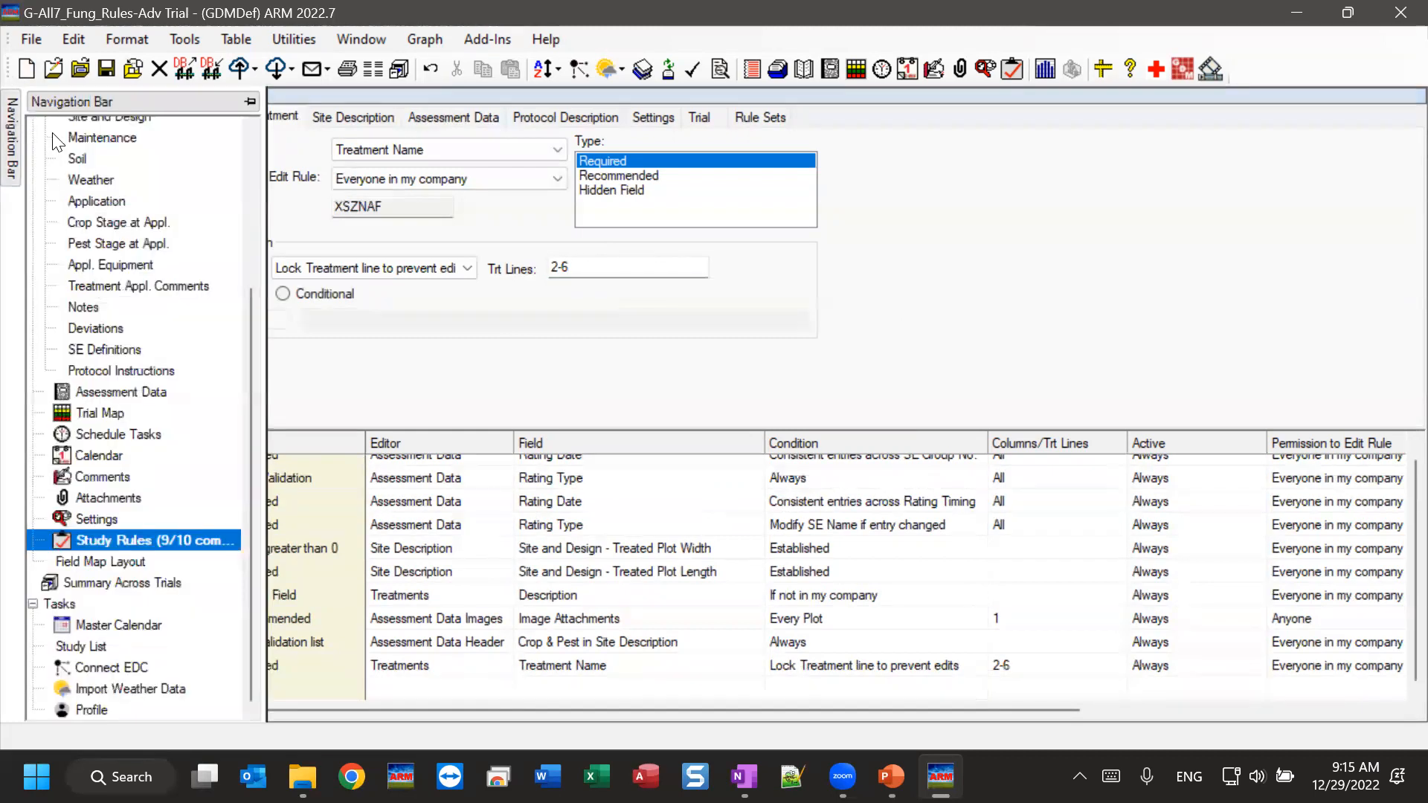
drag(253, 298, 244, 141)
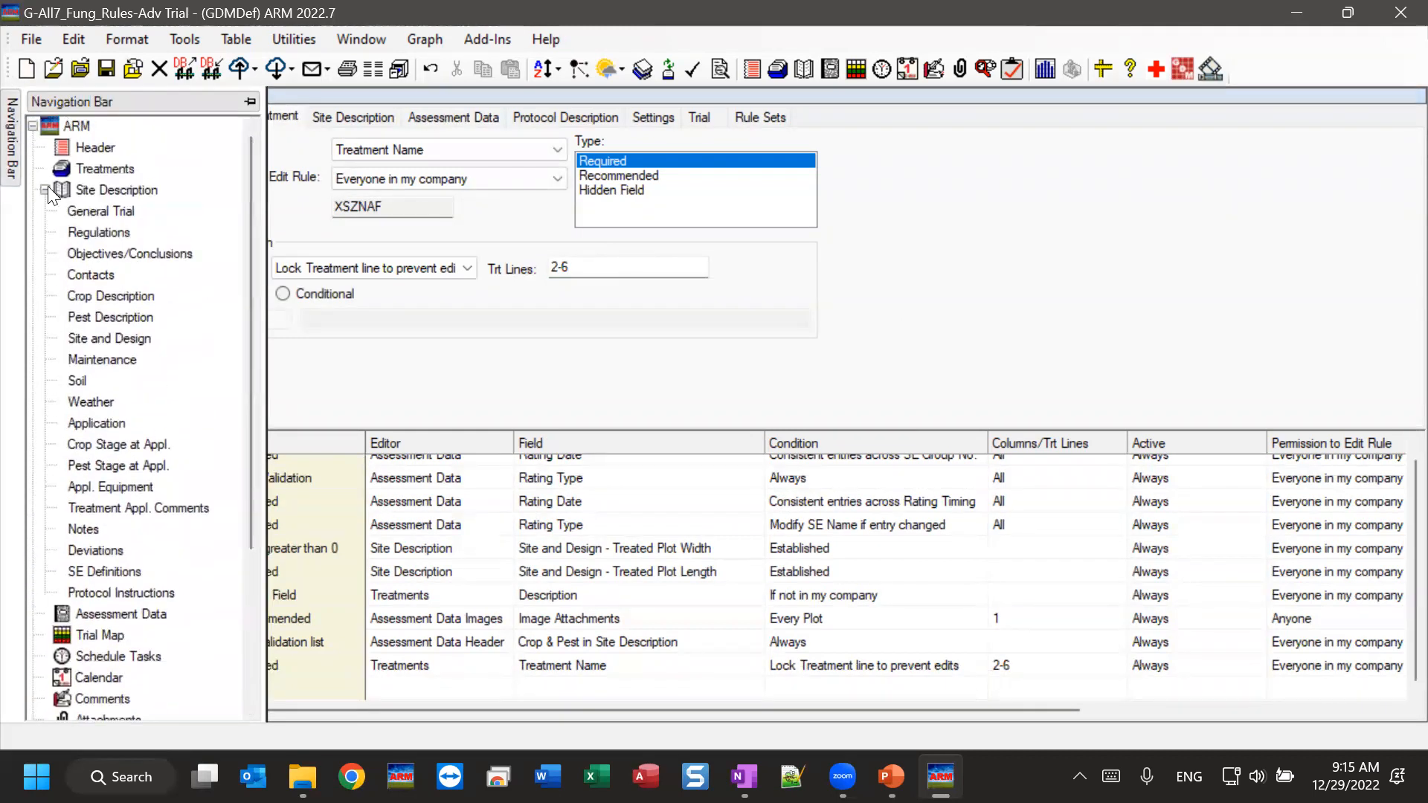
click(46, 188)
click(104, 169)
click(439, 227)
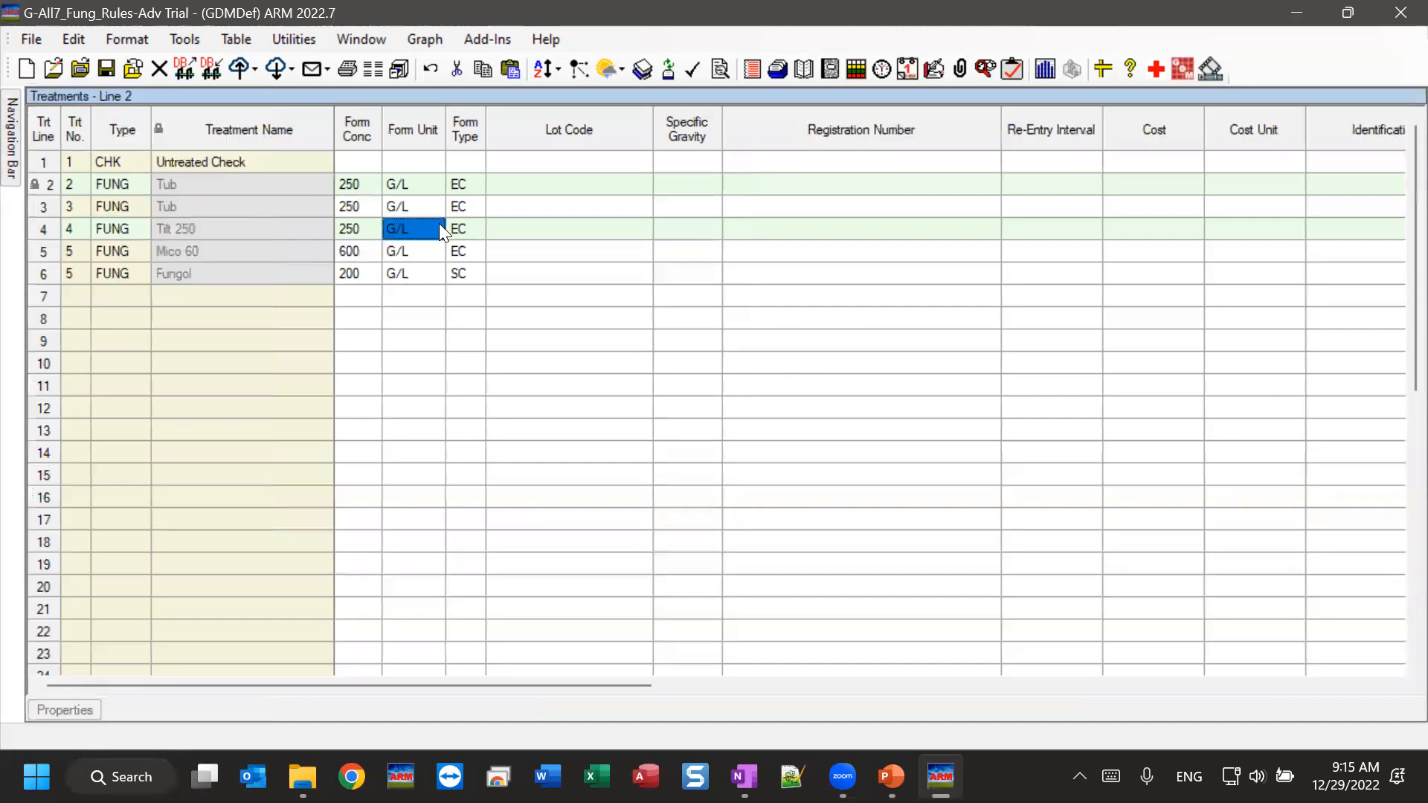
click(177, 183)
click(220, 201)
click(198, 226)
click(193, 250)
click(259, 275)
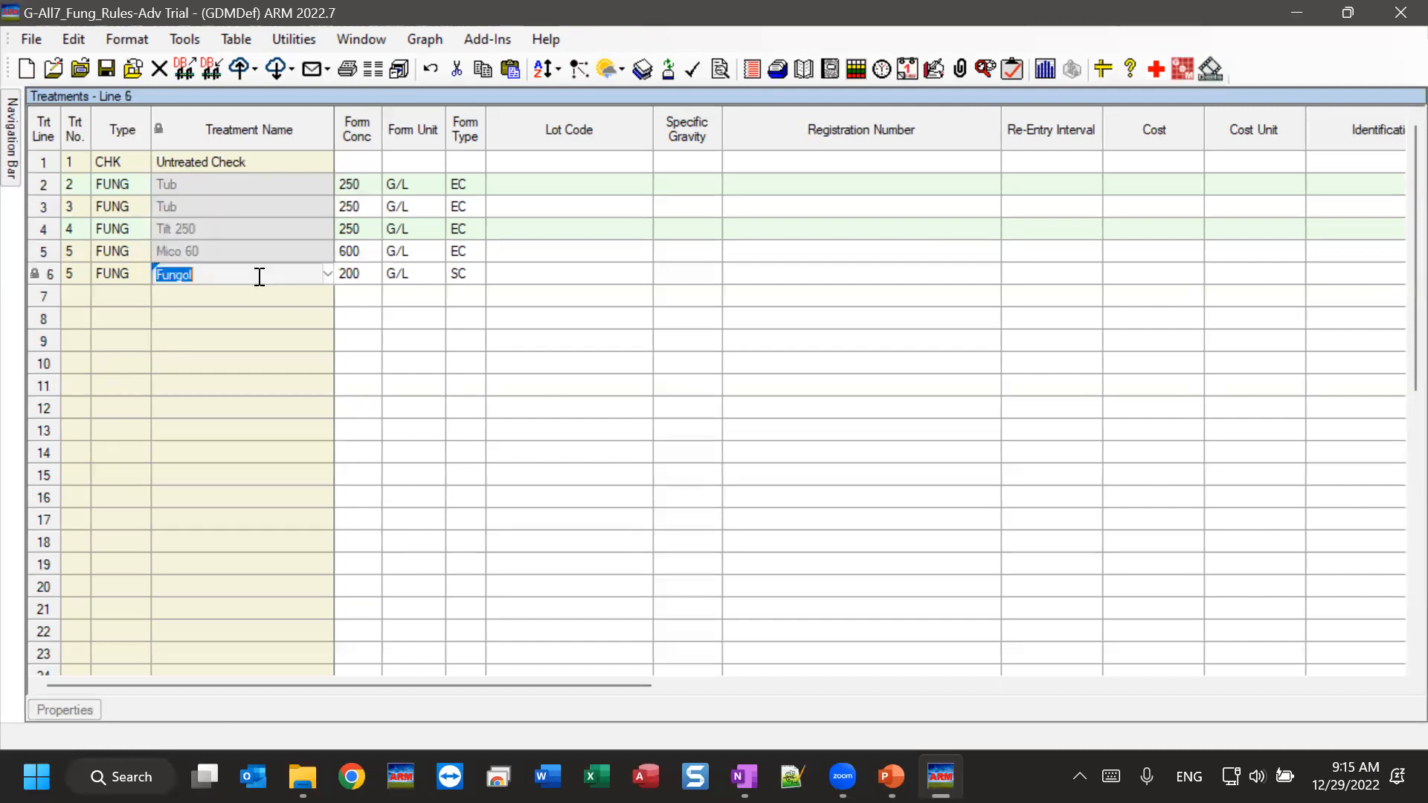
click(264, 183)
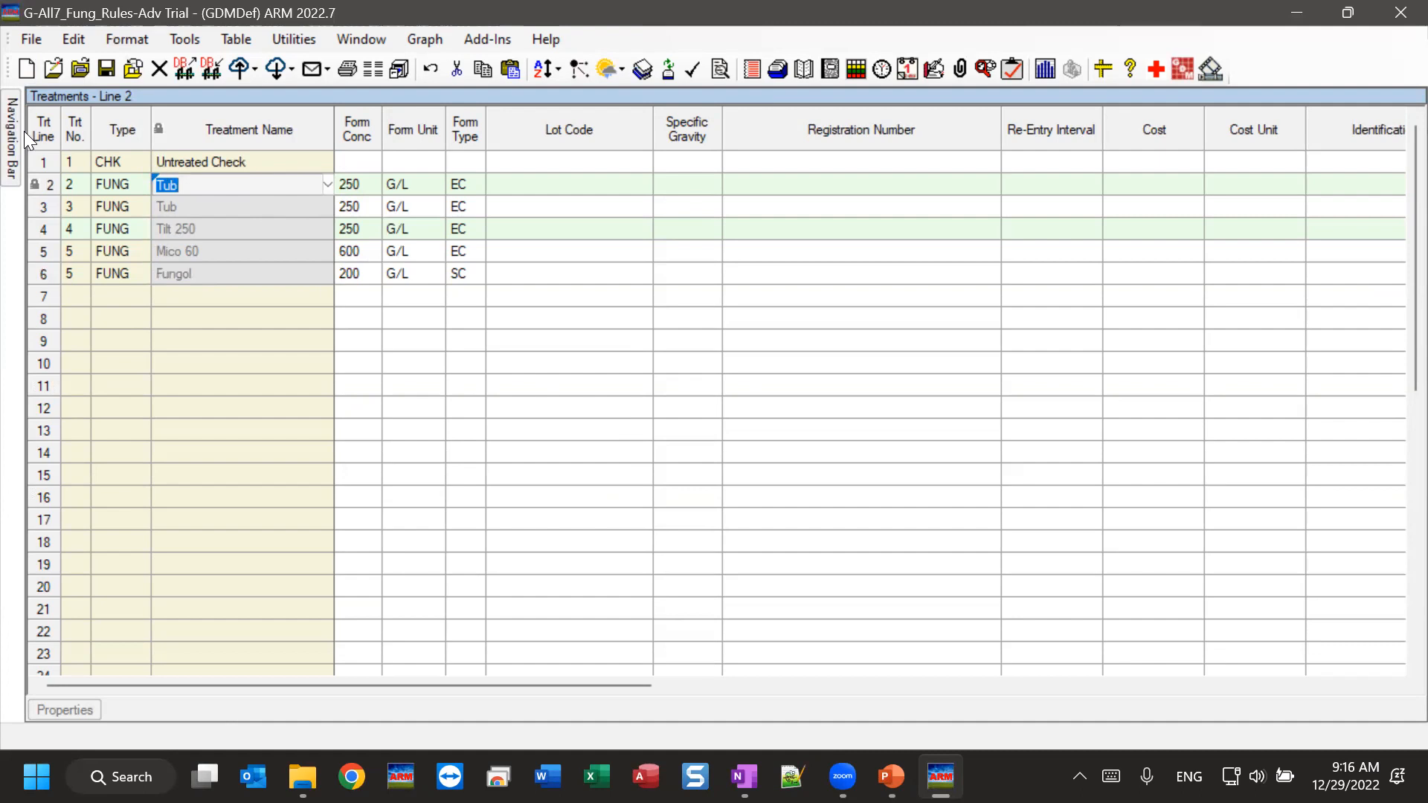
Return to the study rules and apply the Treatment Name lock rule to All treatment lines, keeping its type as Required
mouse_move(9, 147)
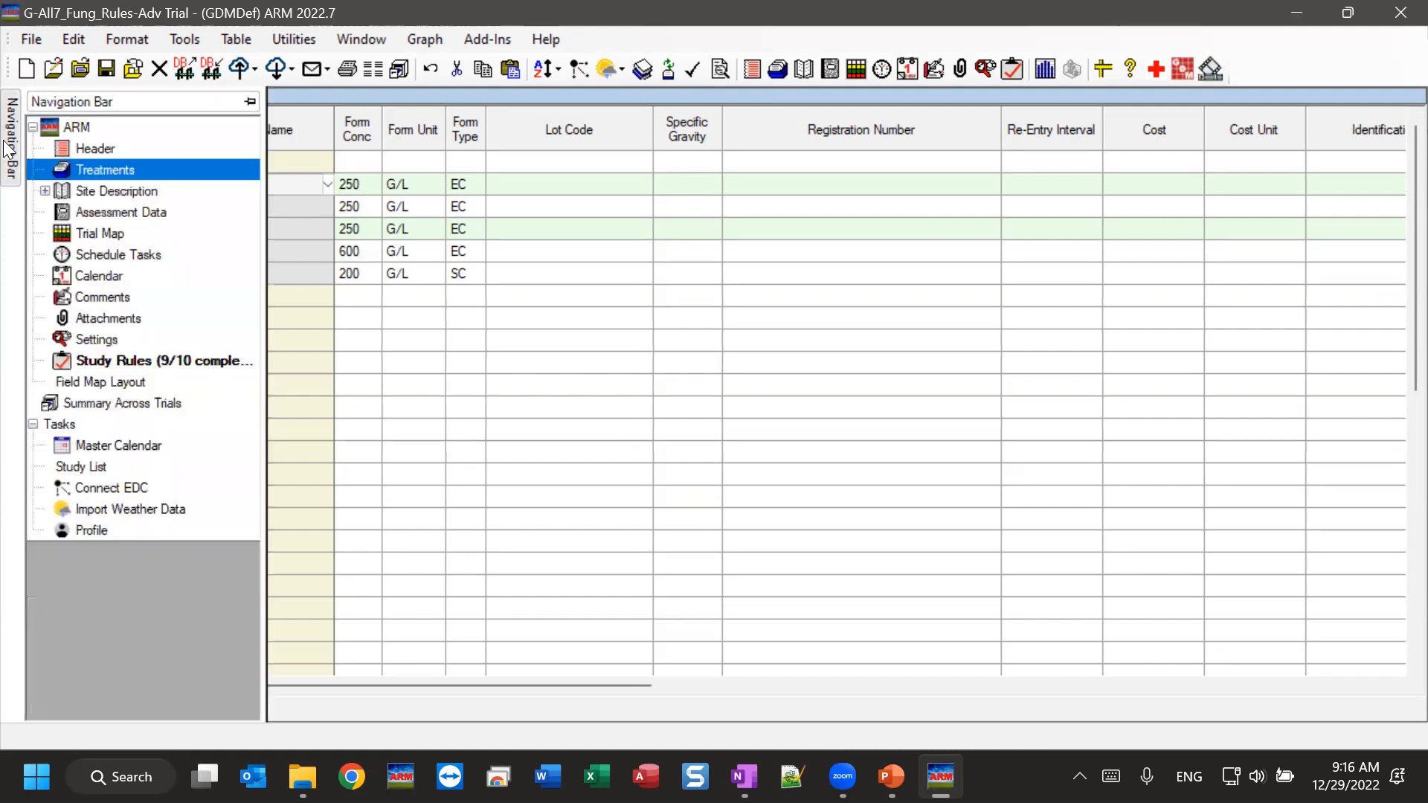
click(108, 359)
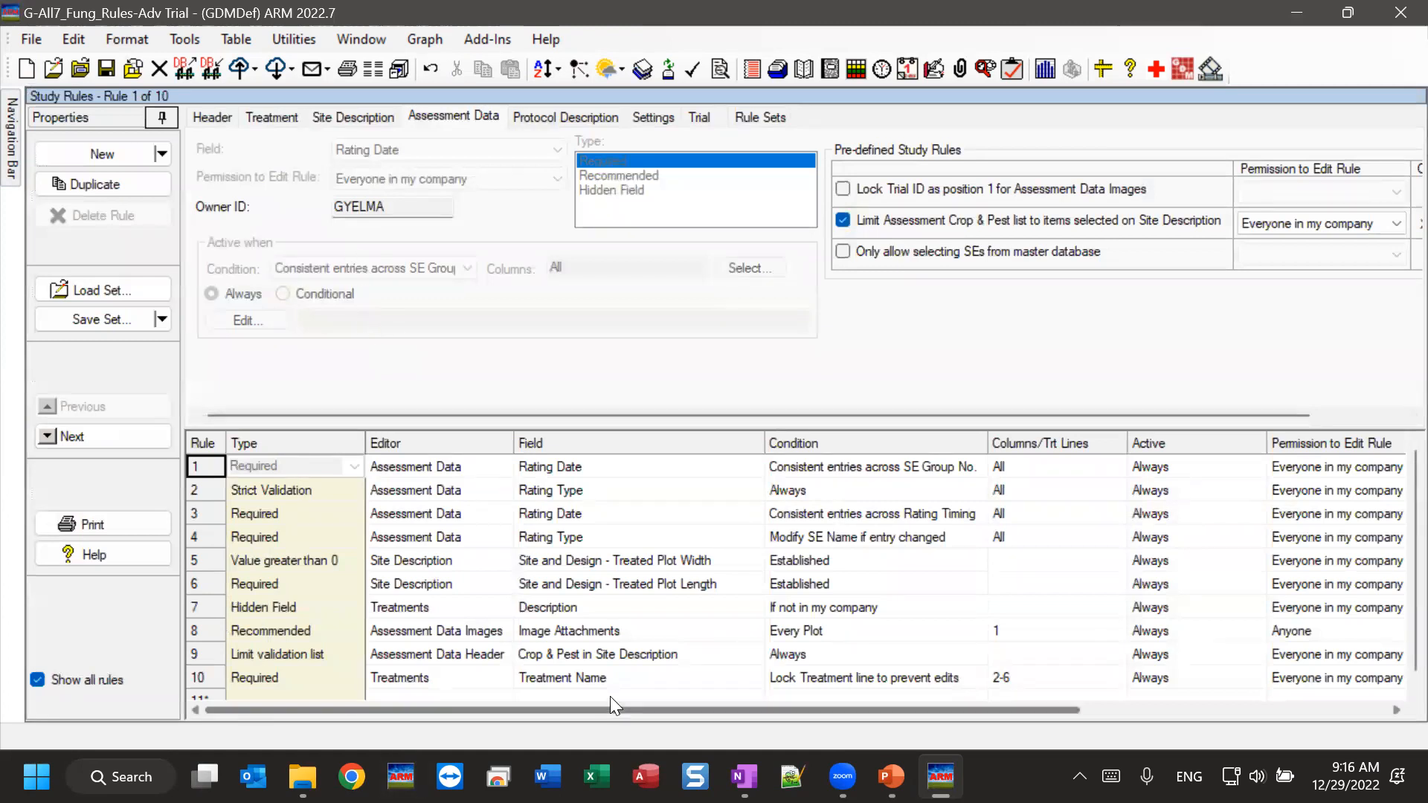
click(631, 683)
click(630, 678)
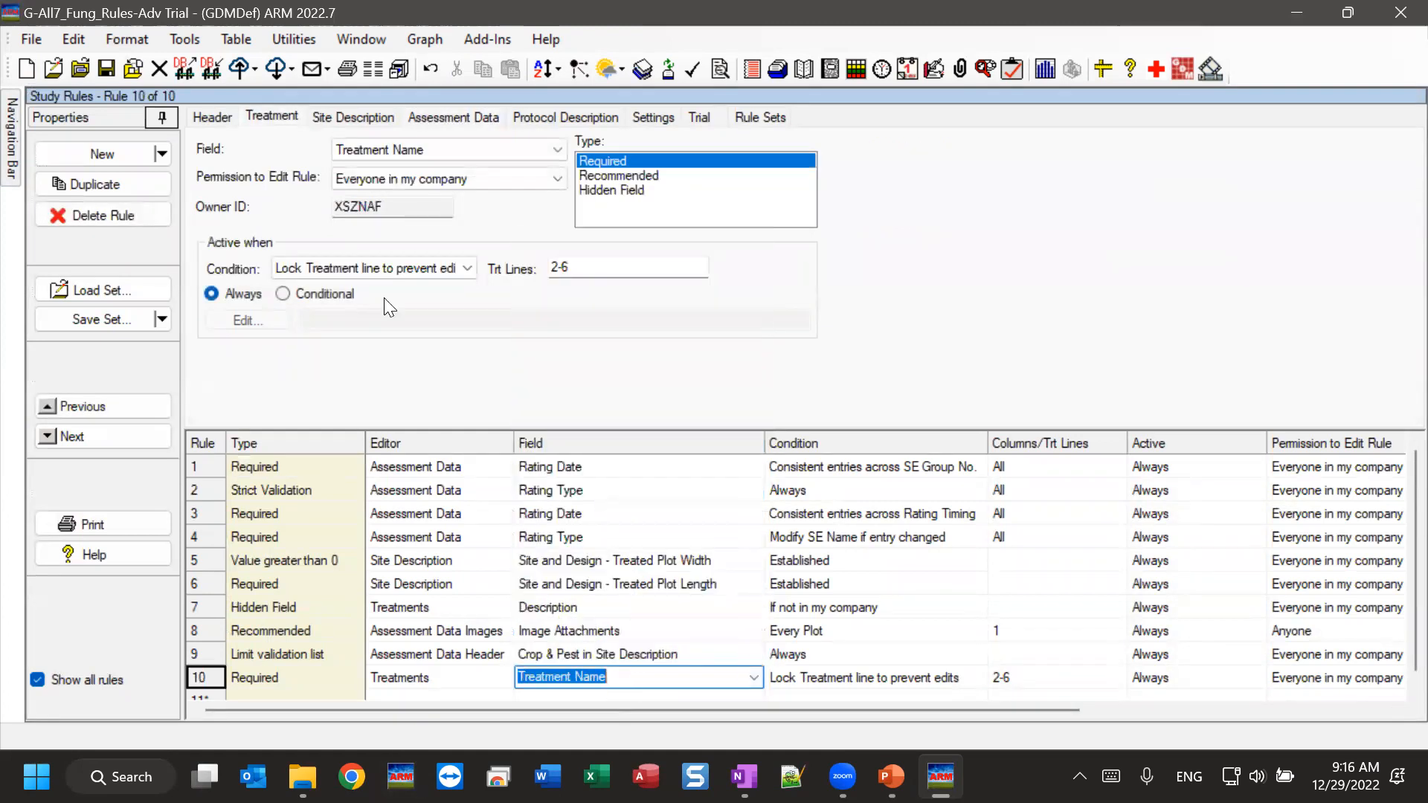
click(569, 272)
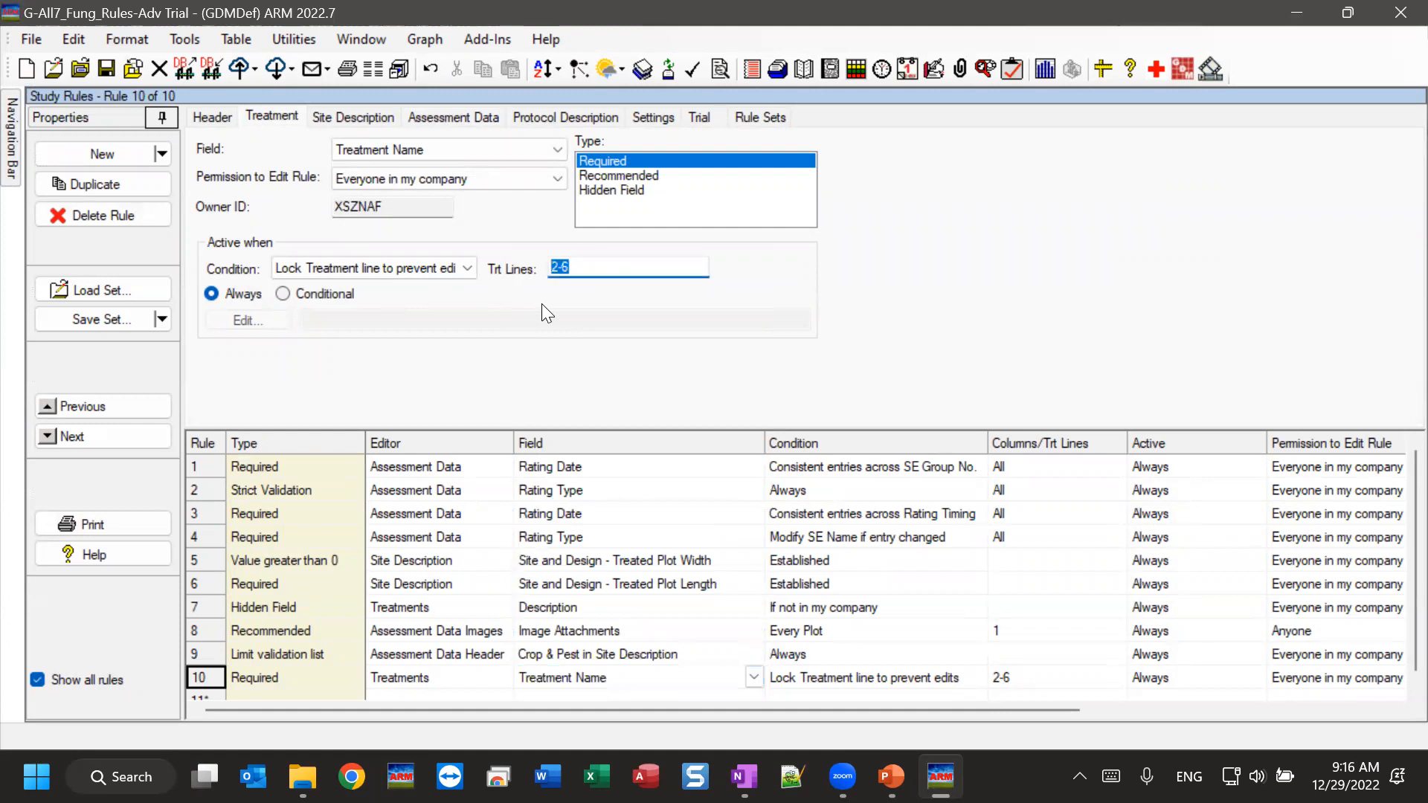
text(All)
click(622, 177)
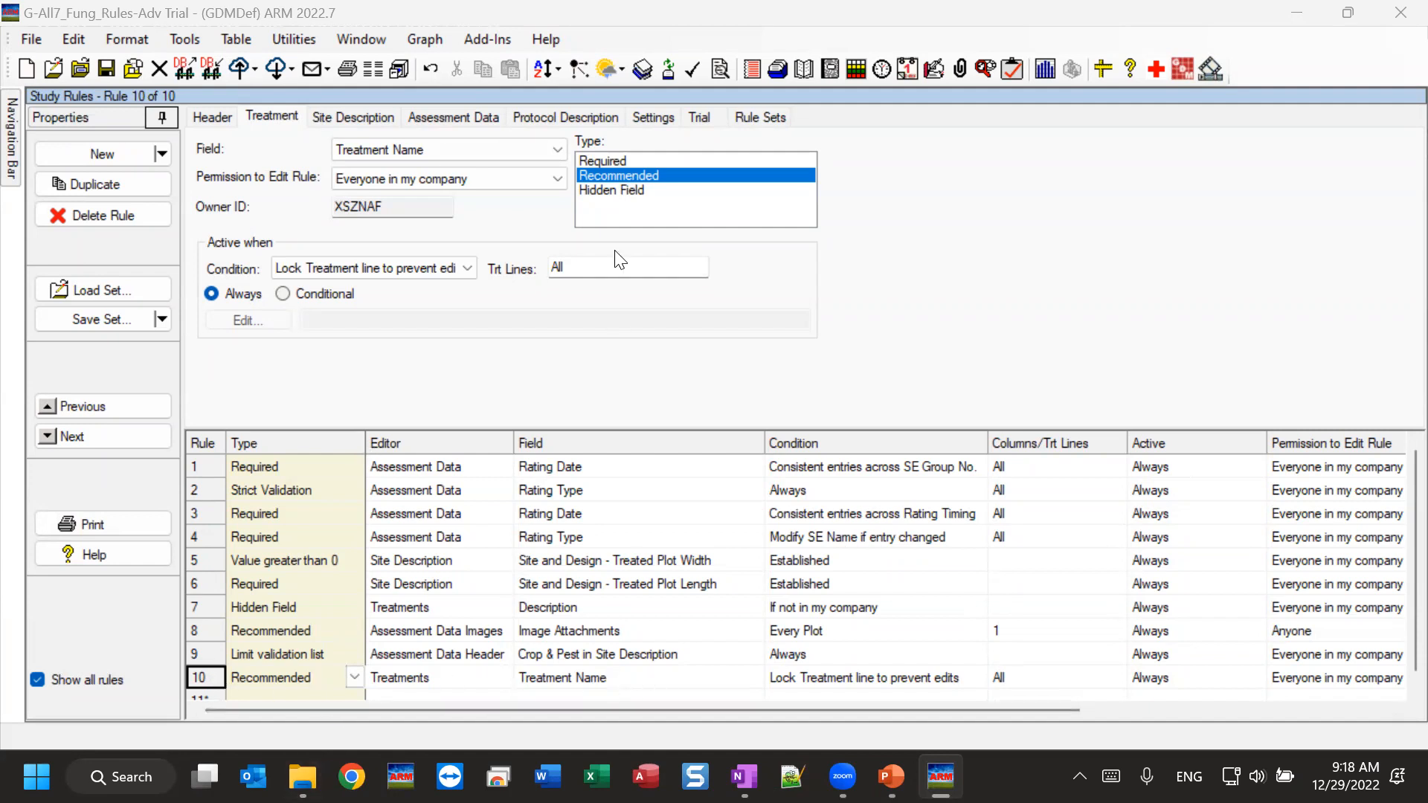
click(594, 162)
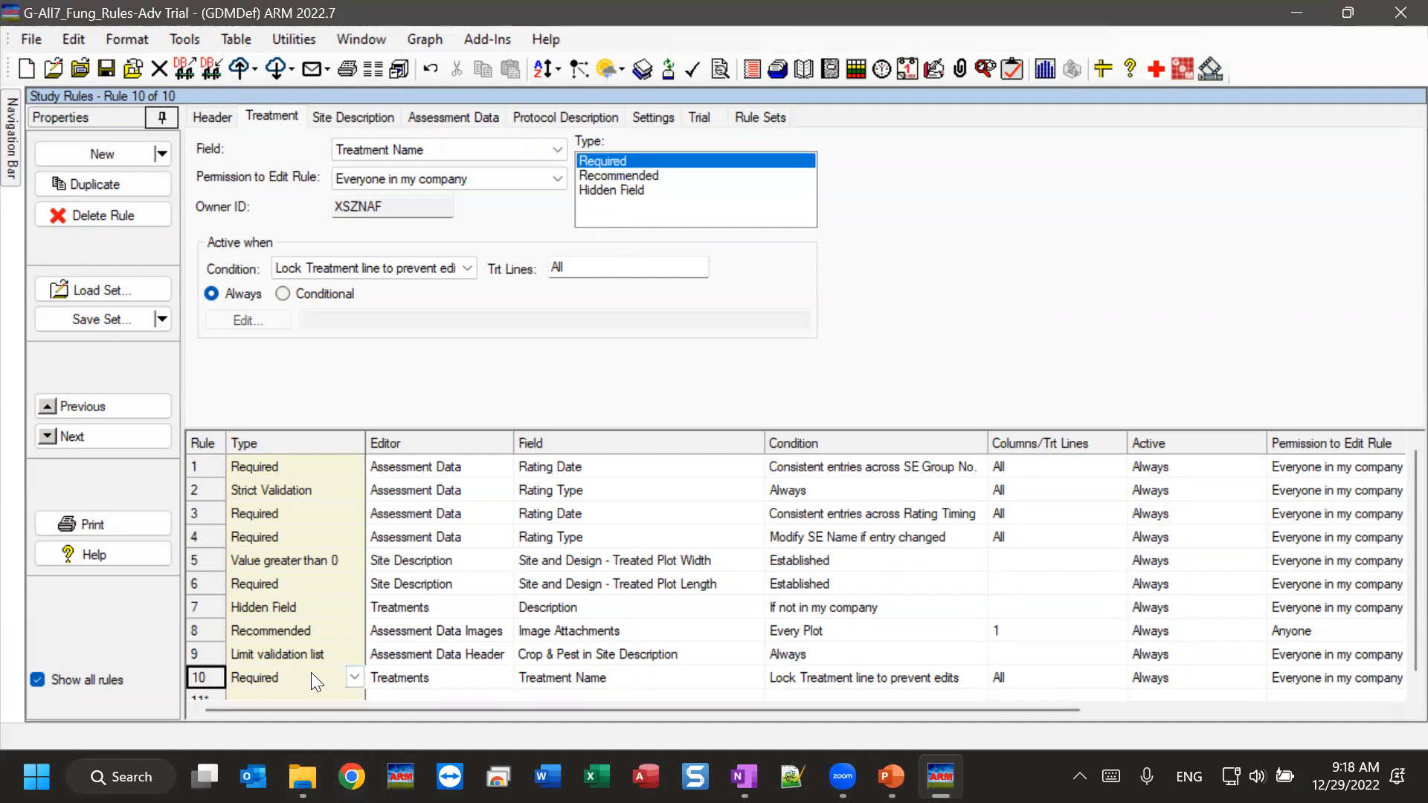
click(606, 681)
click(606, 681)
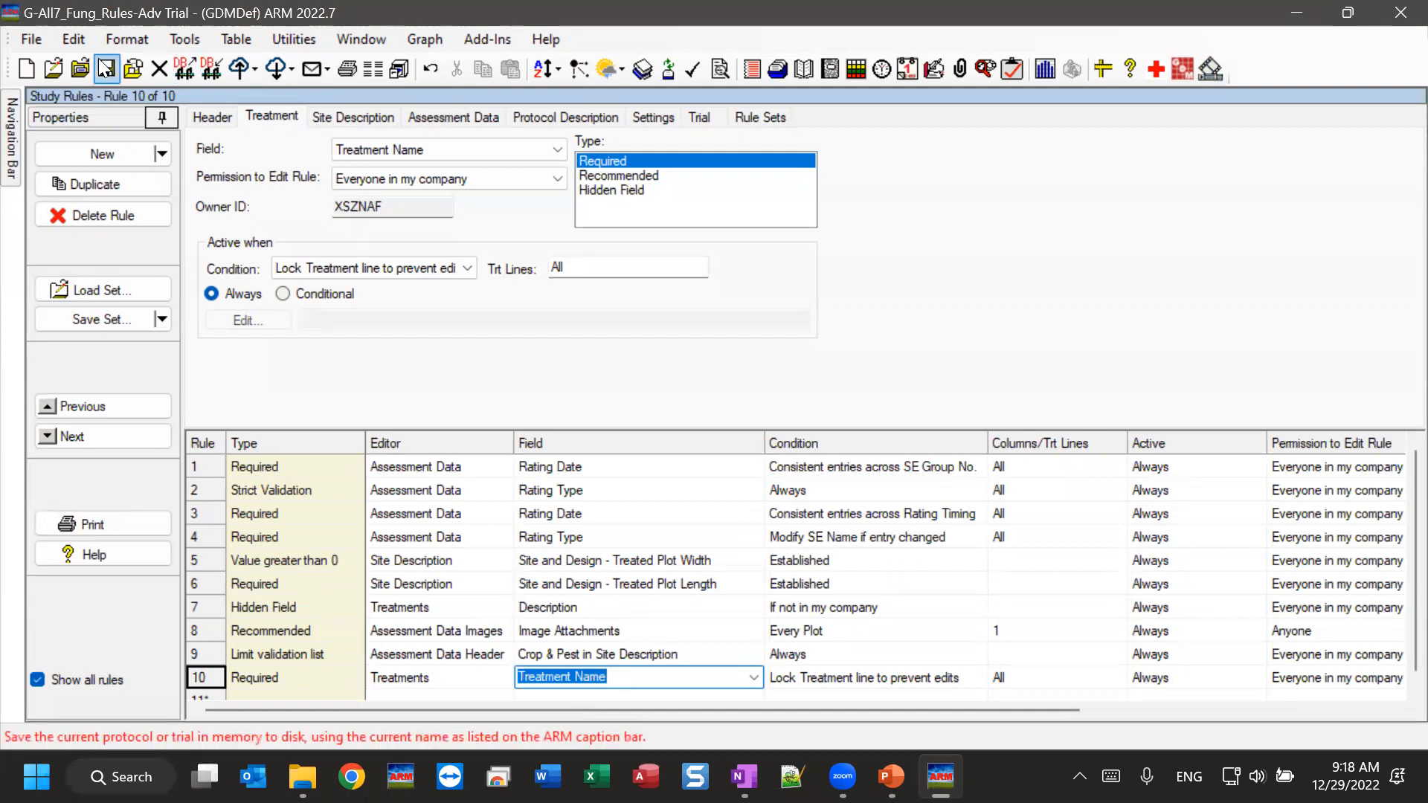
Open the Treatments editor and set the formulation concentration on line 2 to 300, checking the rate columns of that line
mouse_move(13, 152)
click(107, 170)
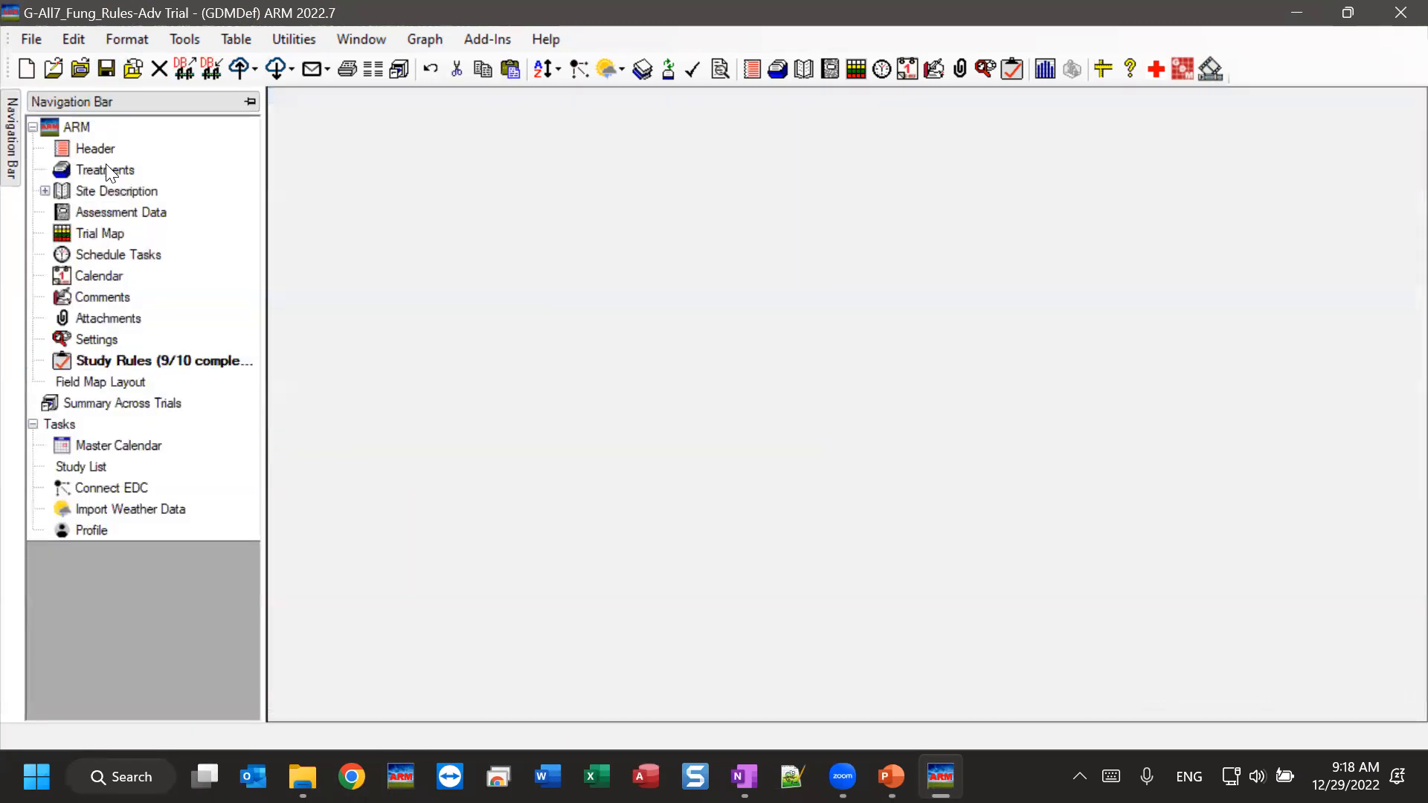
click(367, 184)
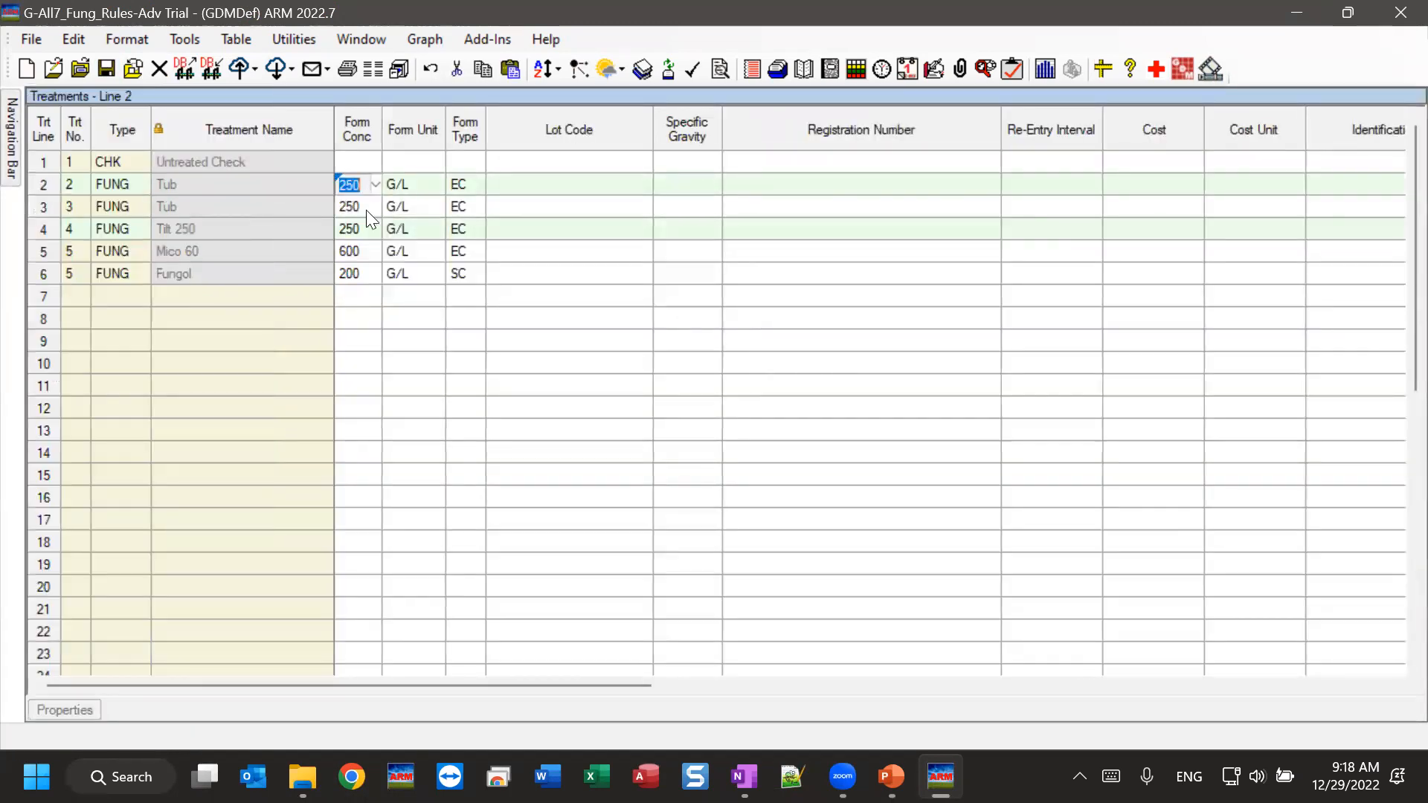
text(300)
key(Tab)
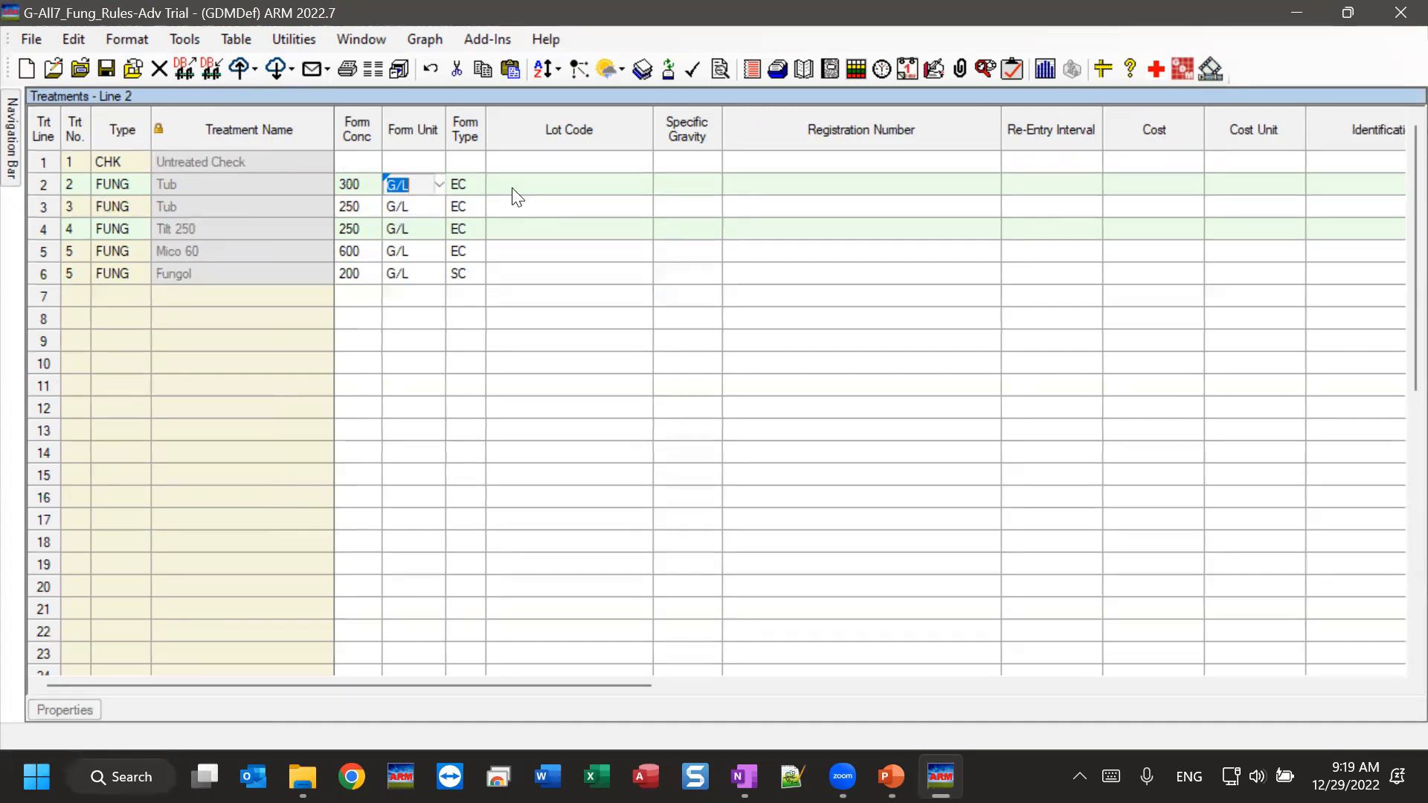
click(356, 178)
drag(626, 685, 1053, 685)
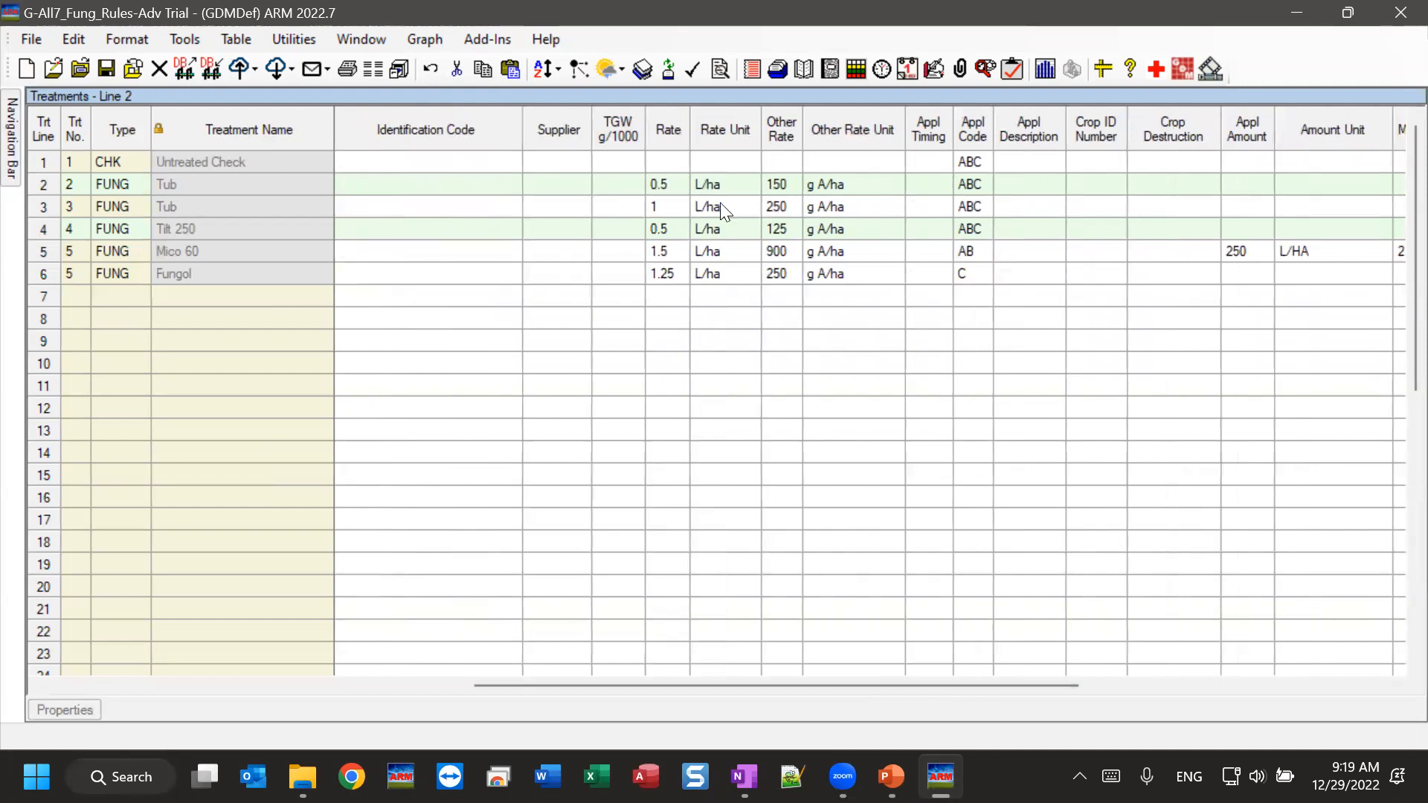
click(65, 711)
click(59, 712)
Examine the Required lock options for the Fungol treatment name and compare the two lines of treatment 5, Mico 60 and Fungol
click(189, 273)
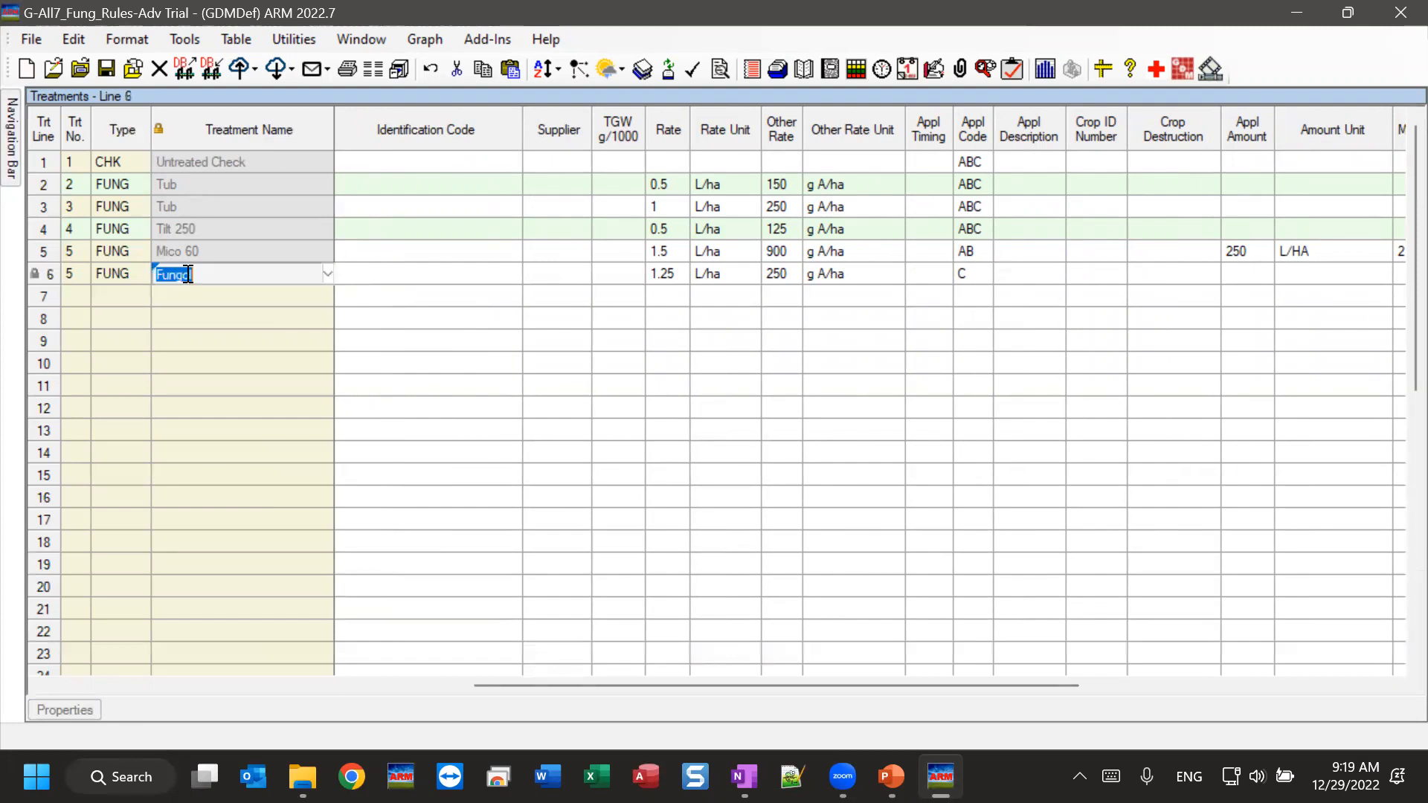
right_click(234, 272)
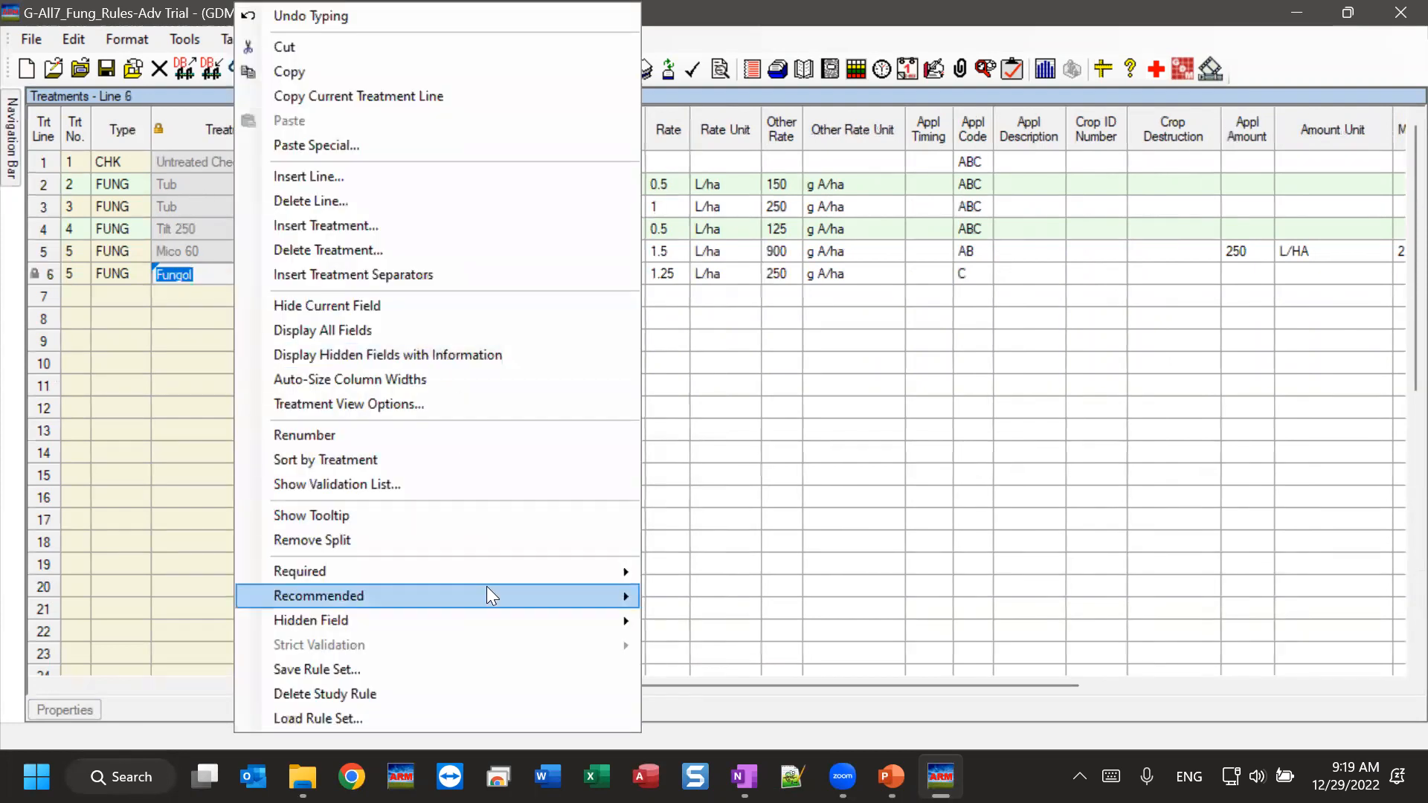
mouse_move(491, 573)
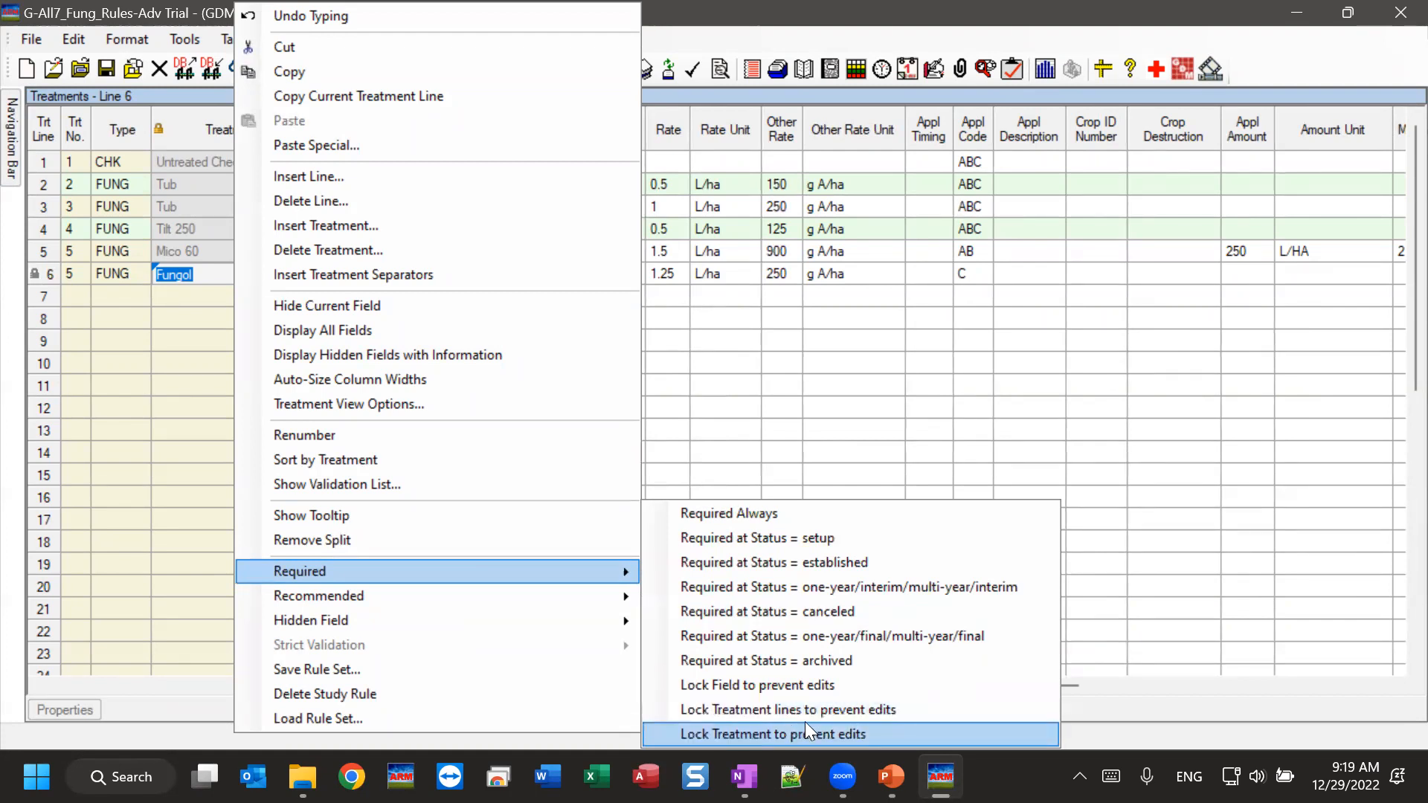
drag(41, 253, 39, 275)
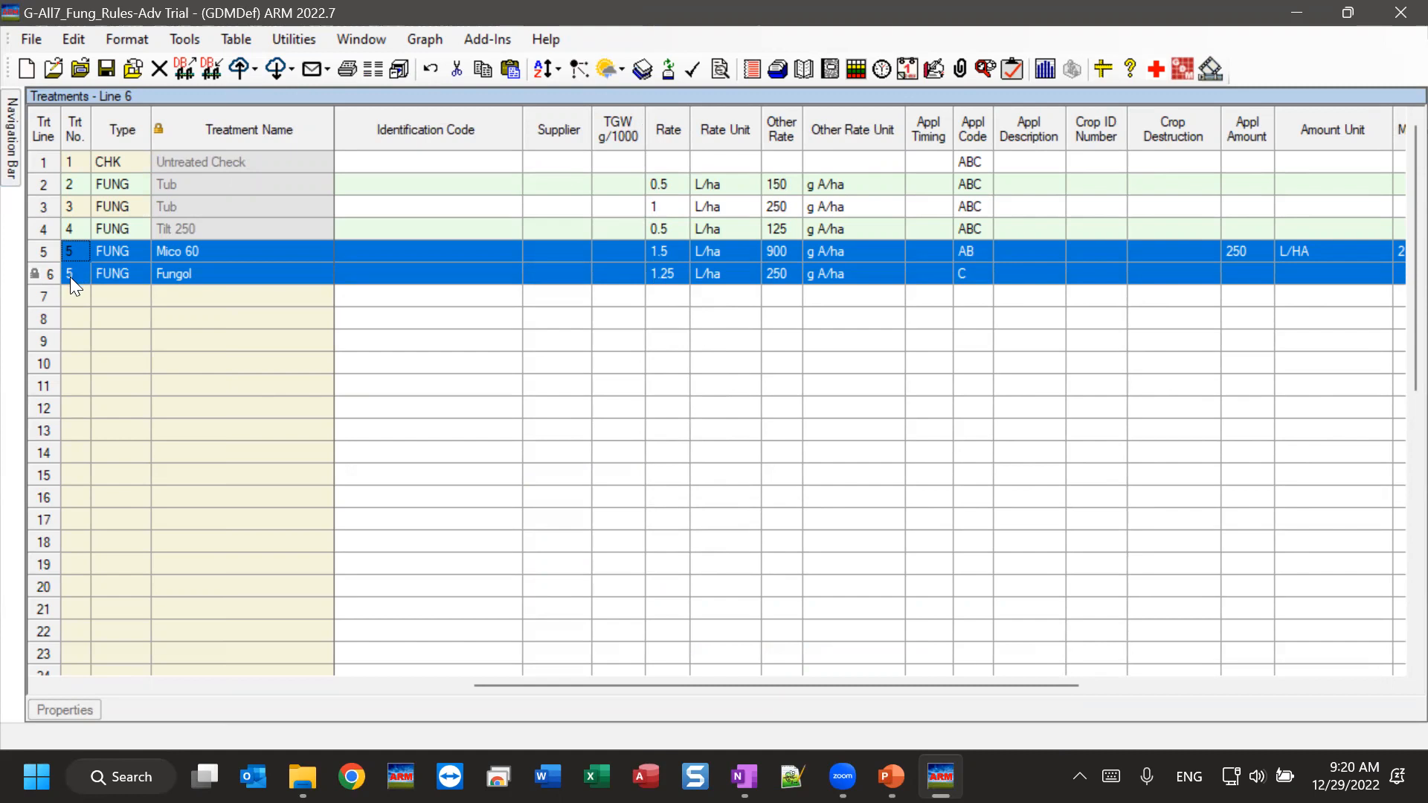
click(210, 255)
click(208, 272)
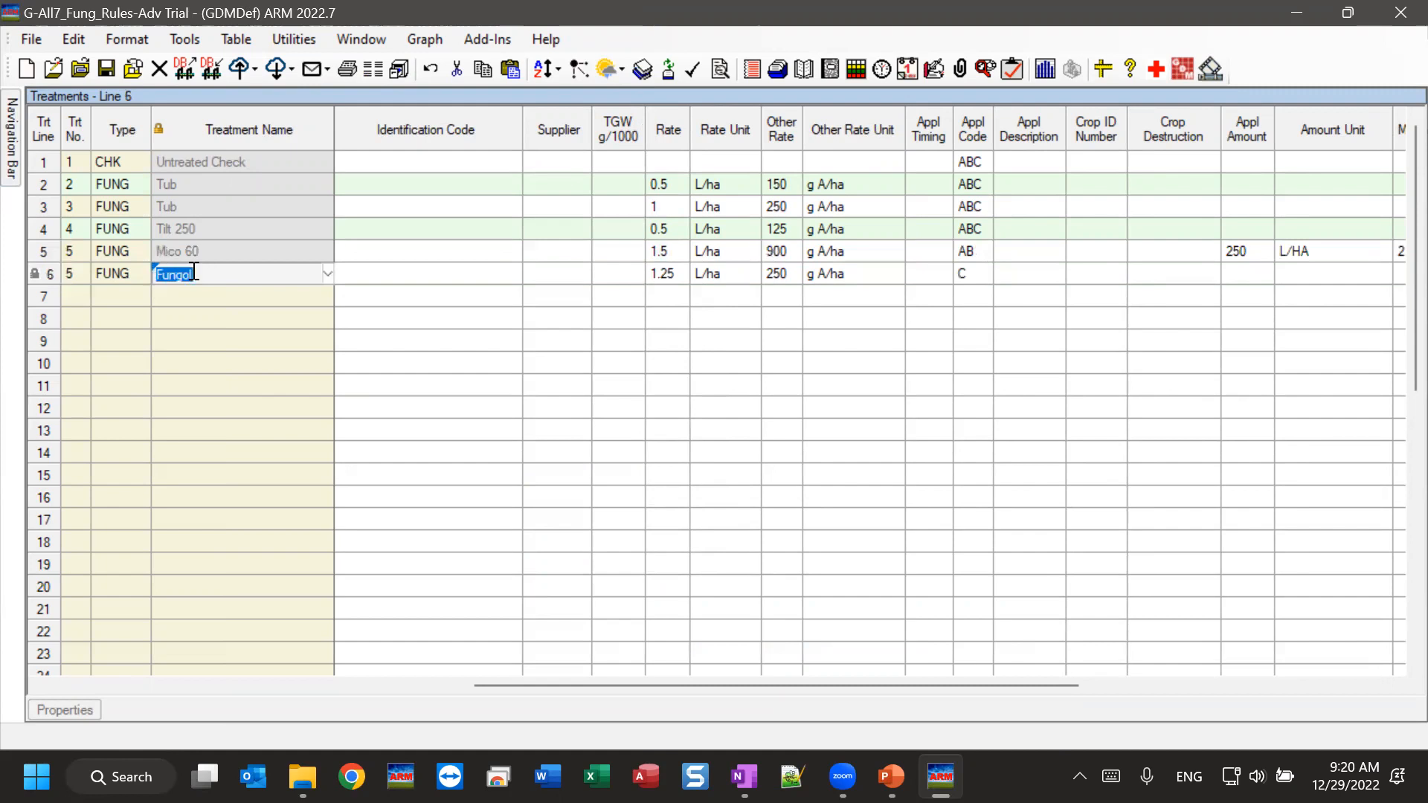
click(175, 252)
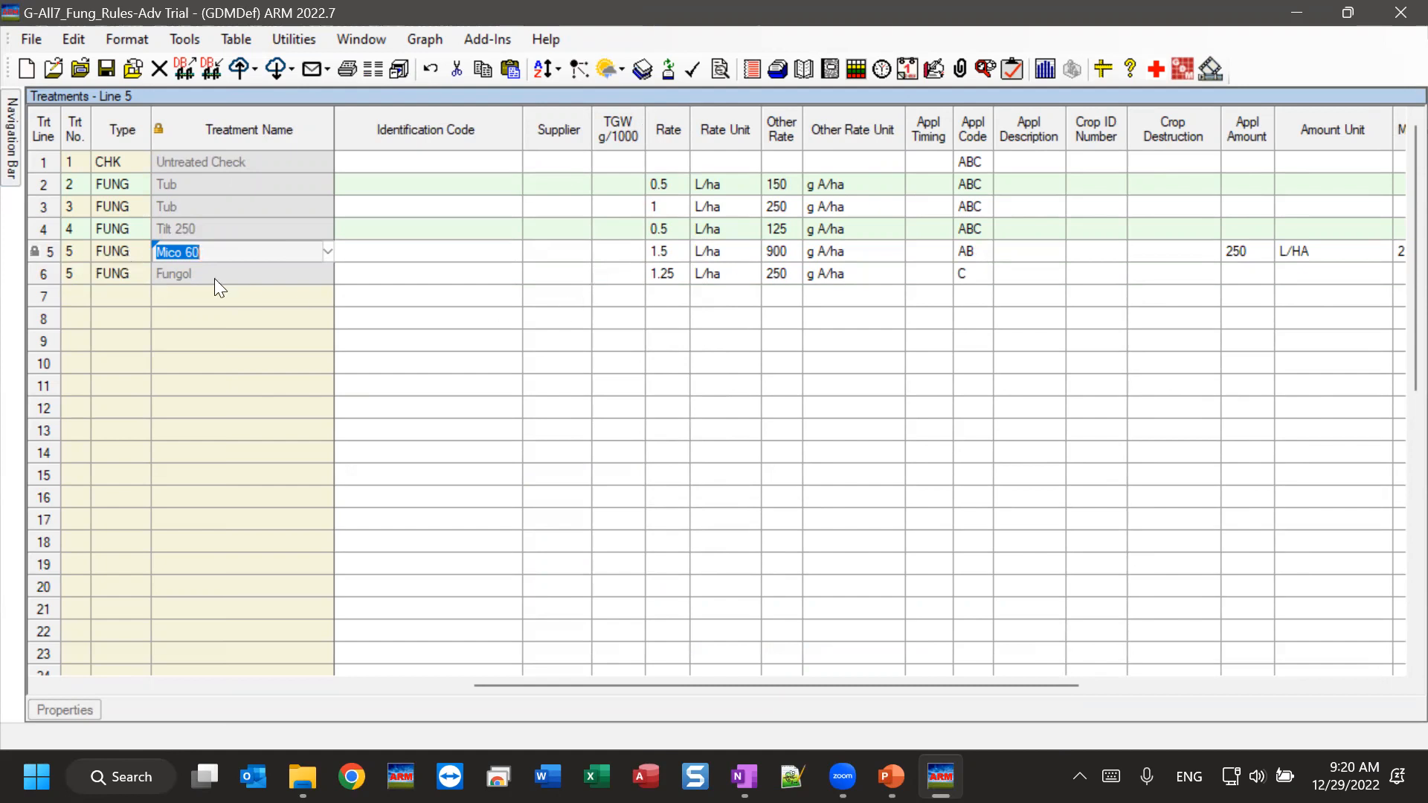
click(192, 275)
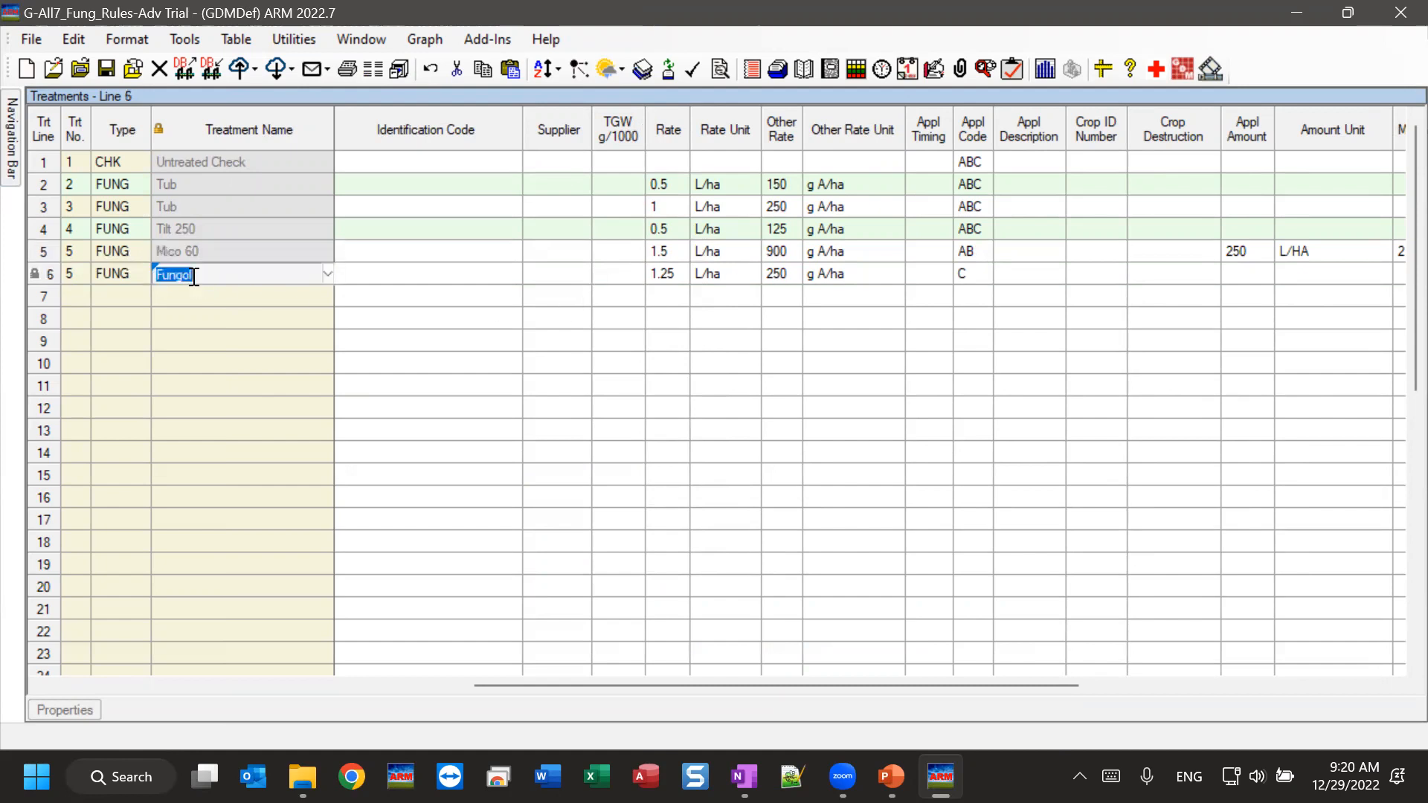
drag(41, 250, 40, 277)
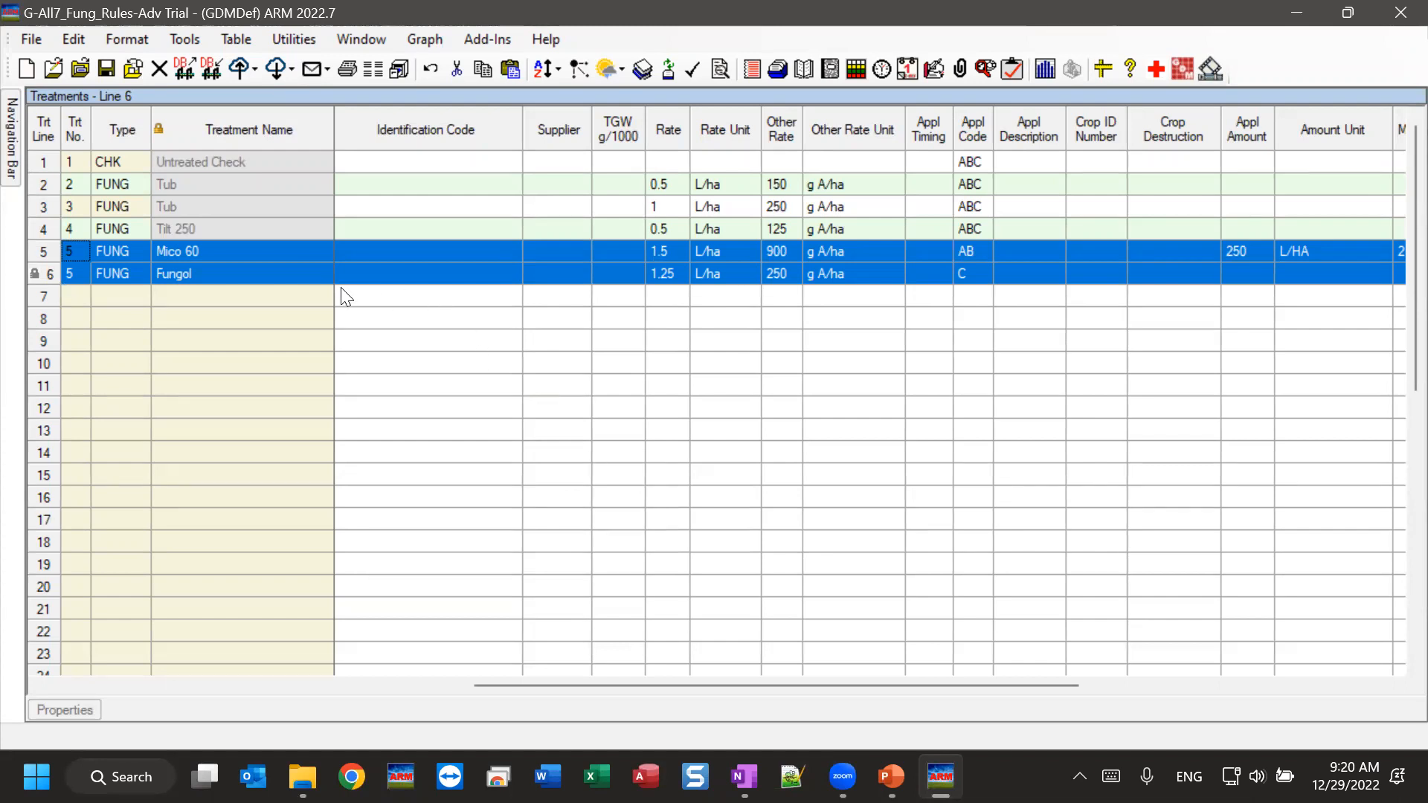
Add a Required rule that locks the treatment lines to prevent edits on the Mico 60 line of treatment 5
click(194, 251)
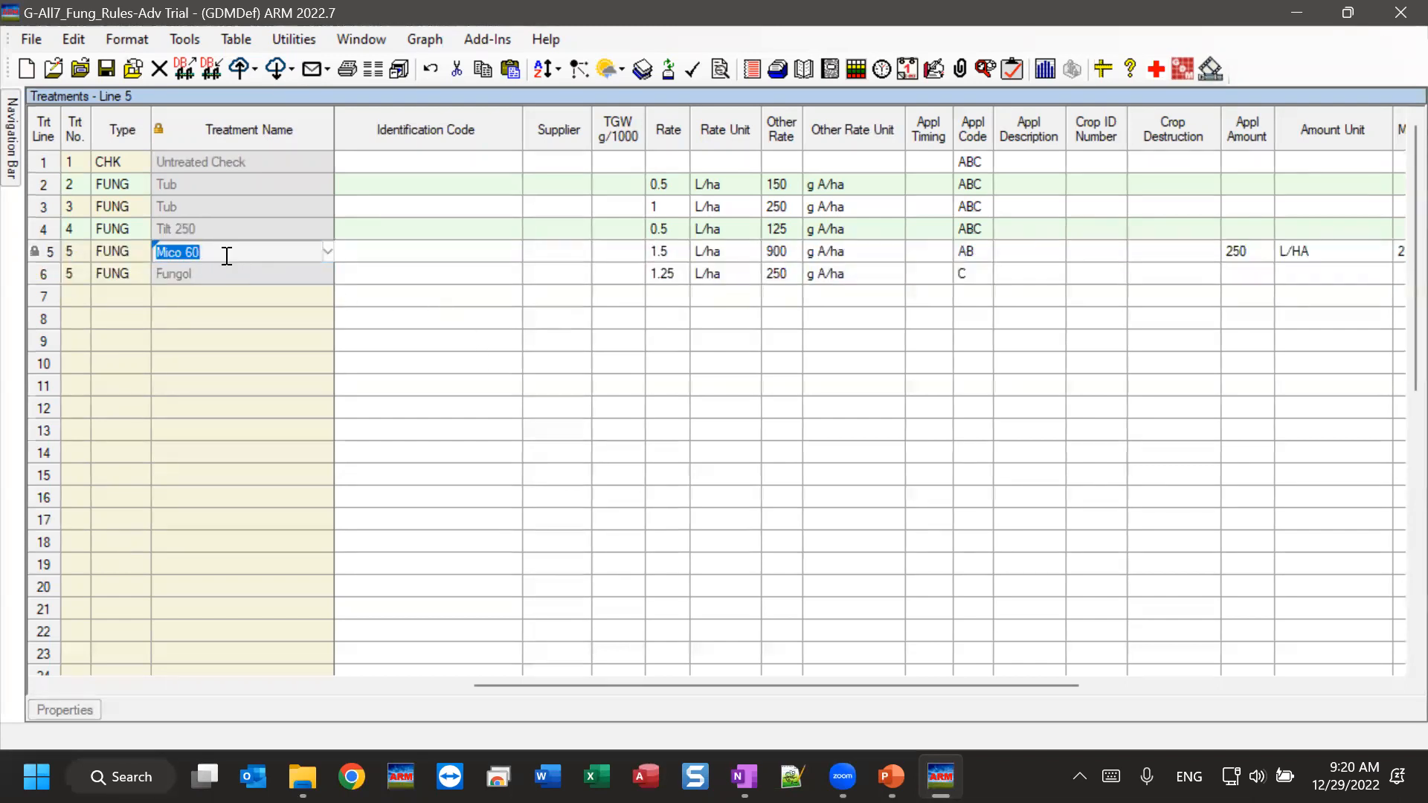
right_click(224, 253)
mouse_move(383, 587)
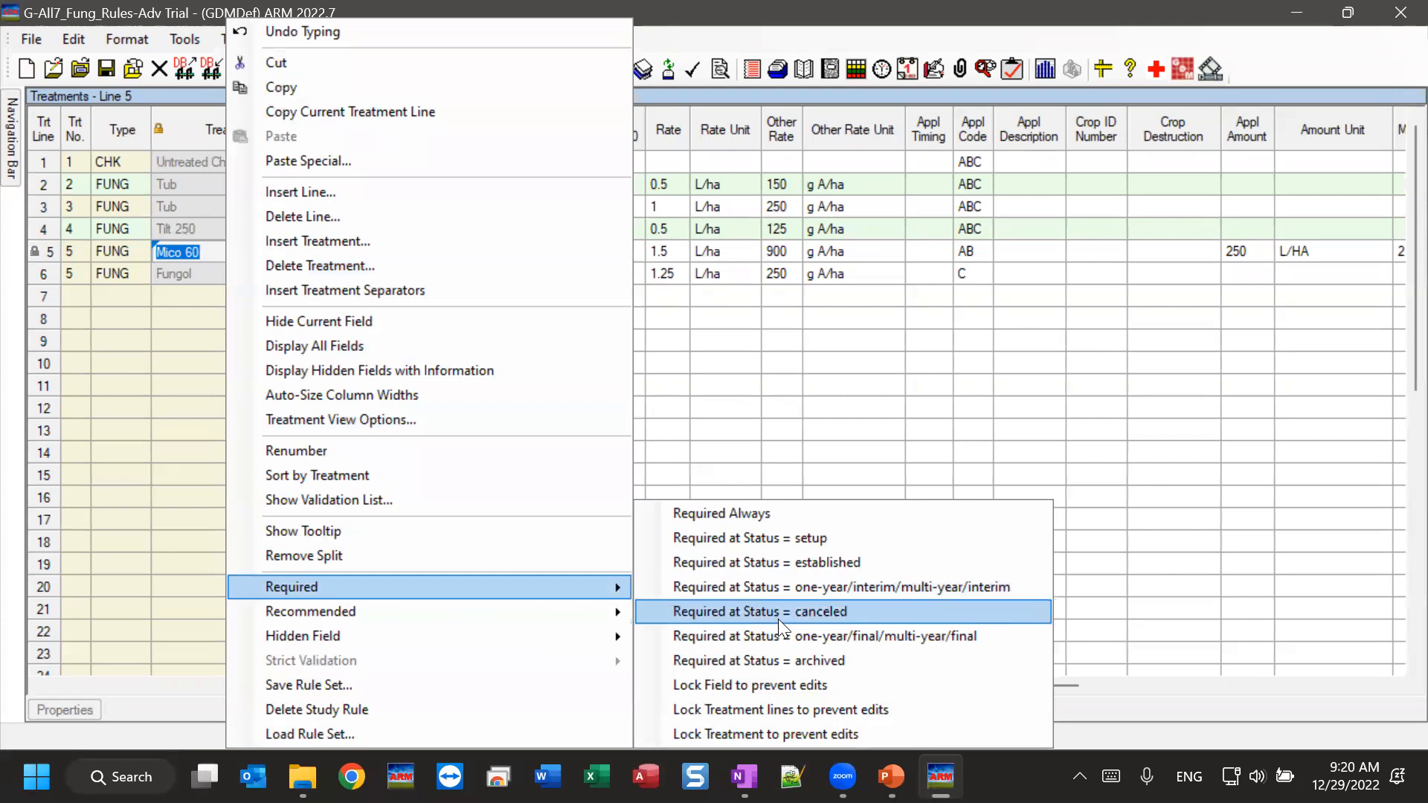
click(778, 709)
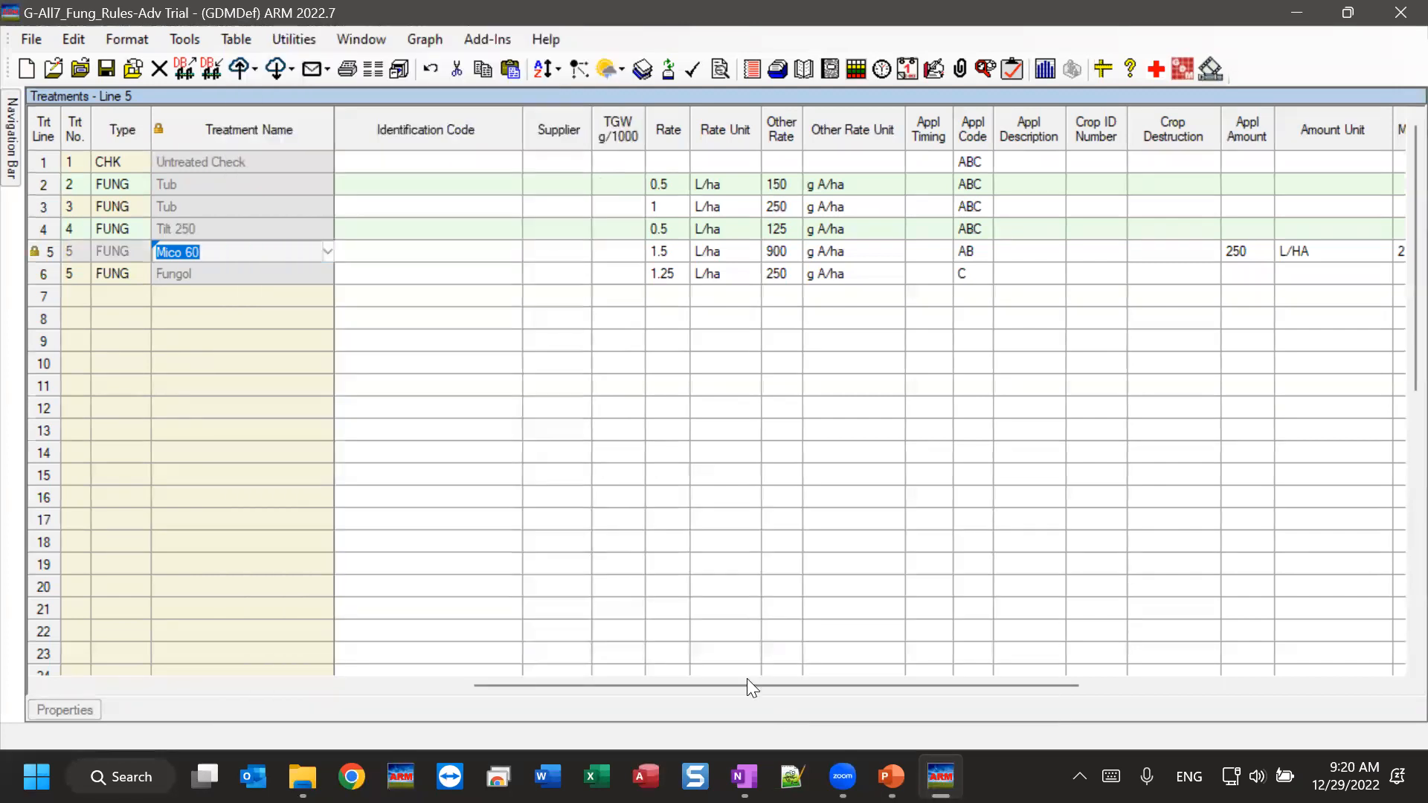
click(247, 276)
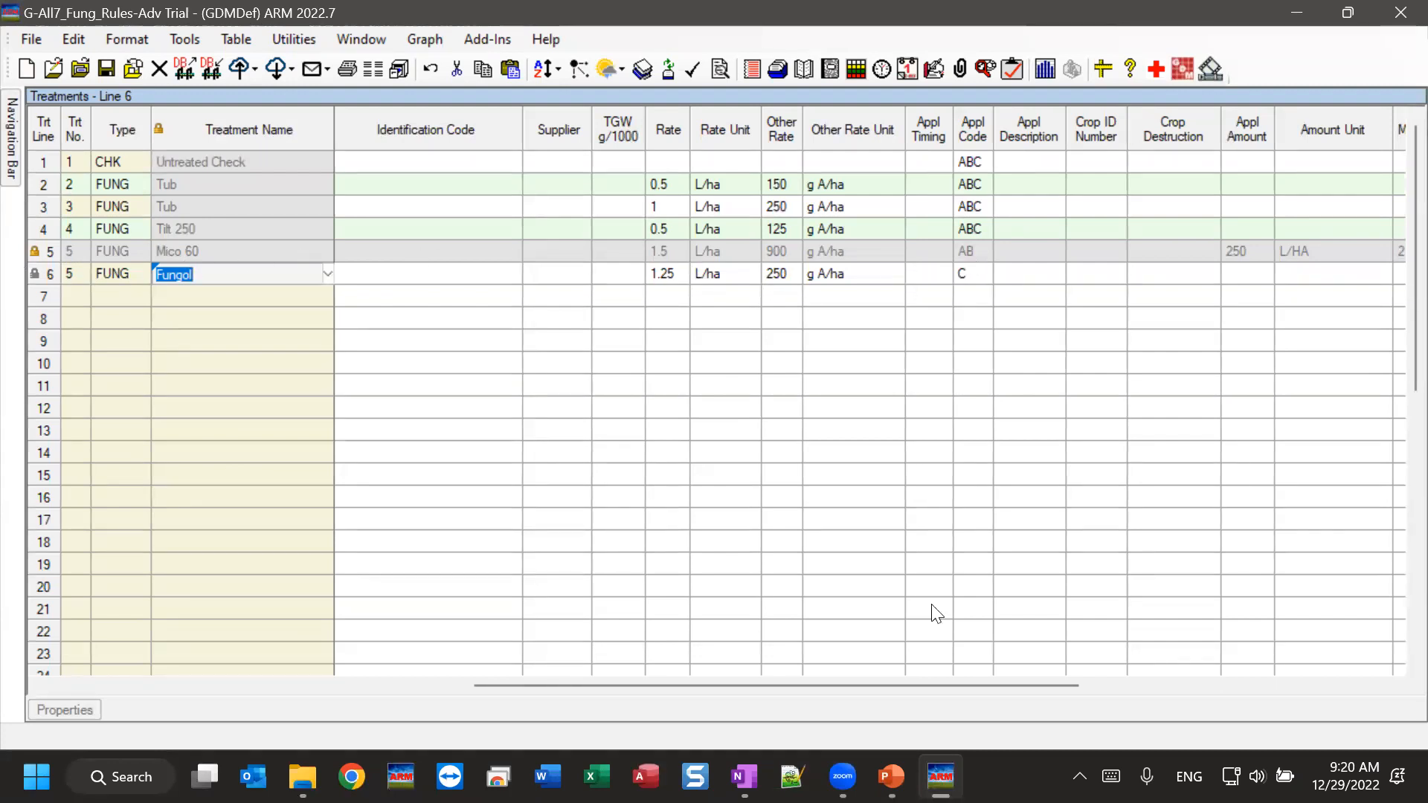
Check the lock on the formulation fields of the Mico 60 line and compare it with the Fungol line
drag(955, 686, 356, 678)
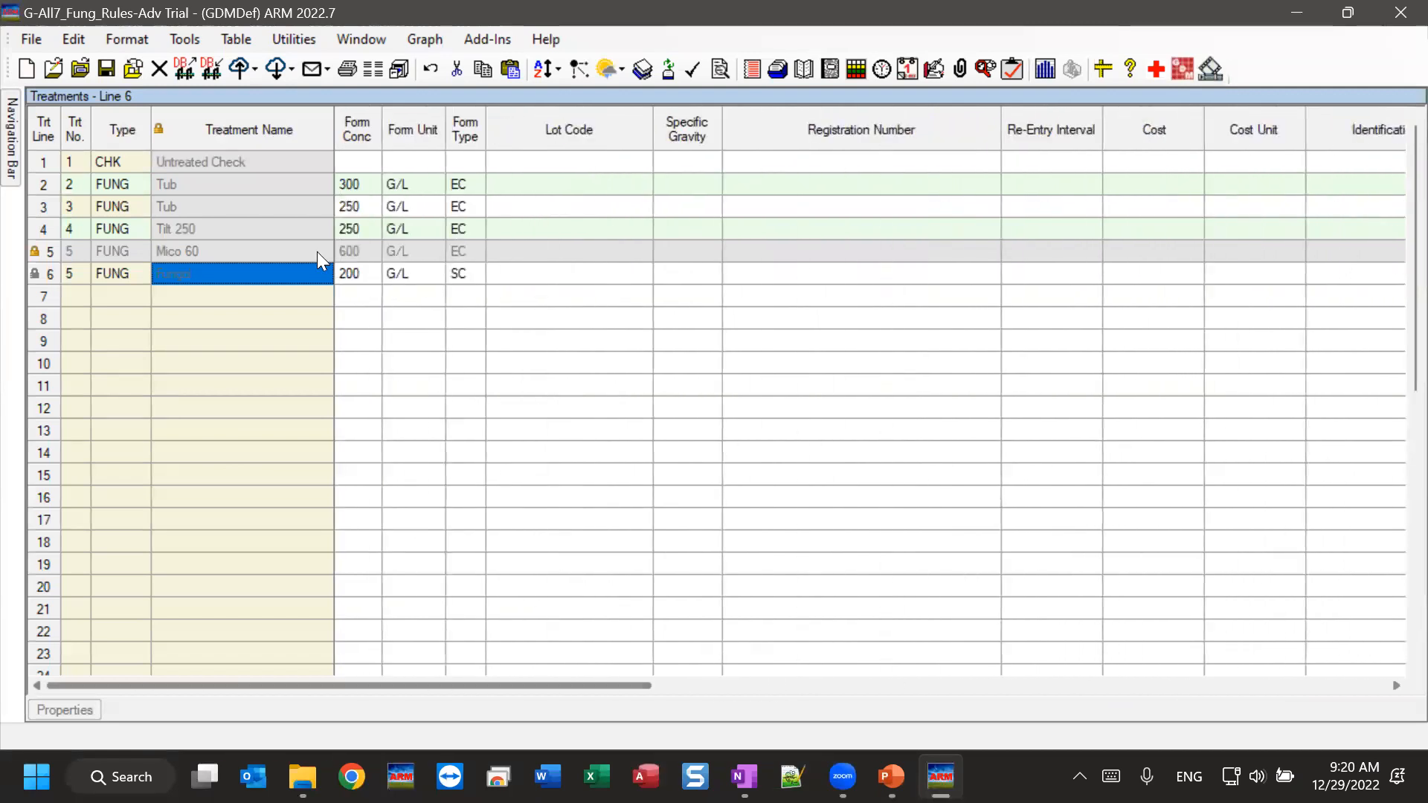
click(353, 251)
click(404, 254)
click(473, 251)
click(472, 252)
click(519, 273)
click(519, 273)
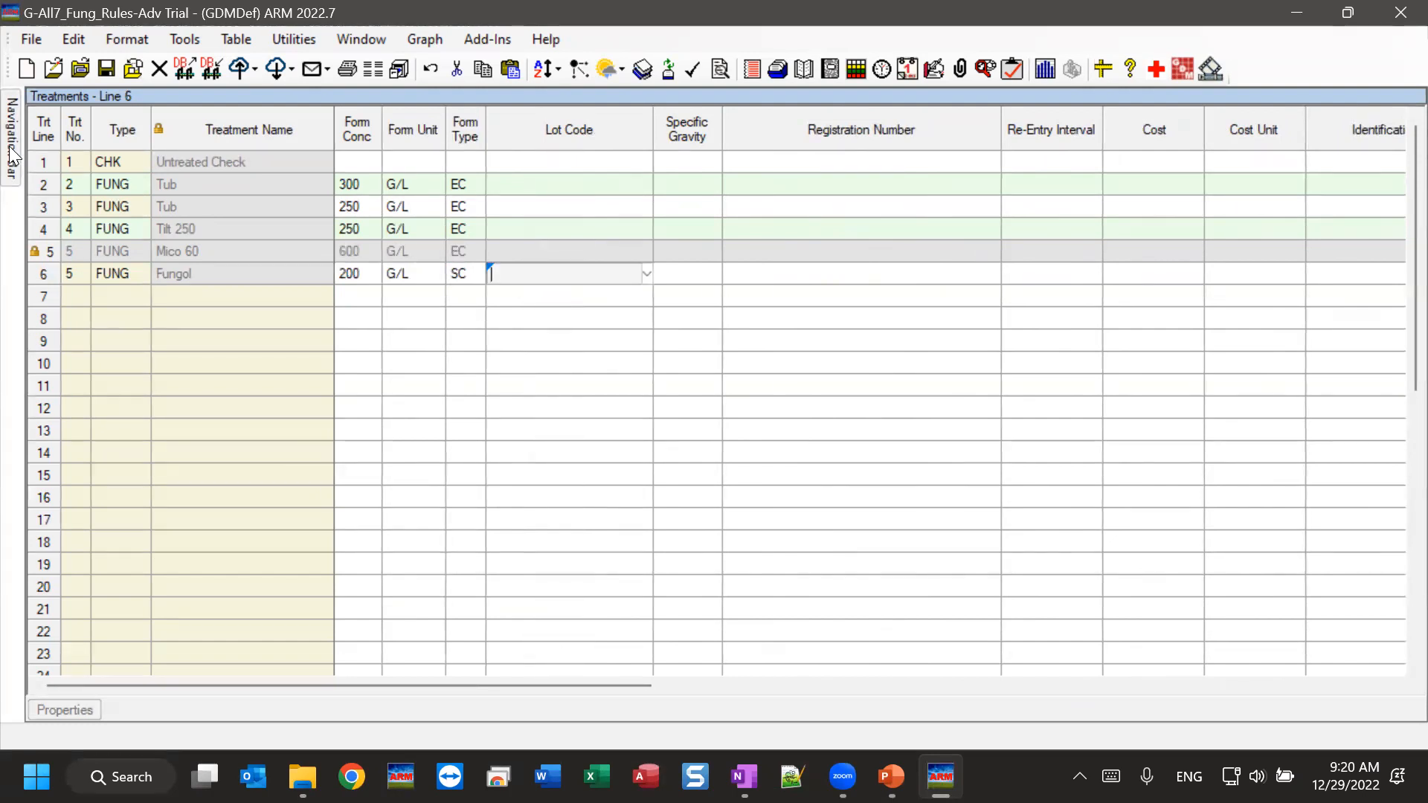
Return to the study rules and review the treatment lock rules at the end of the list, selecting the Treatment Name rule
mouse_move(11, 156)
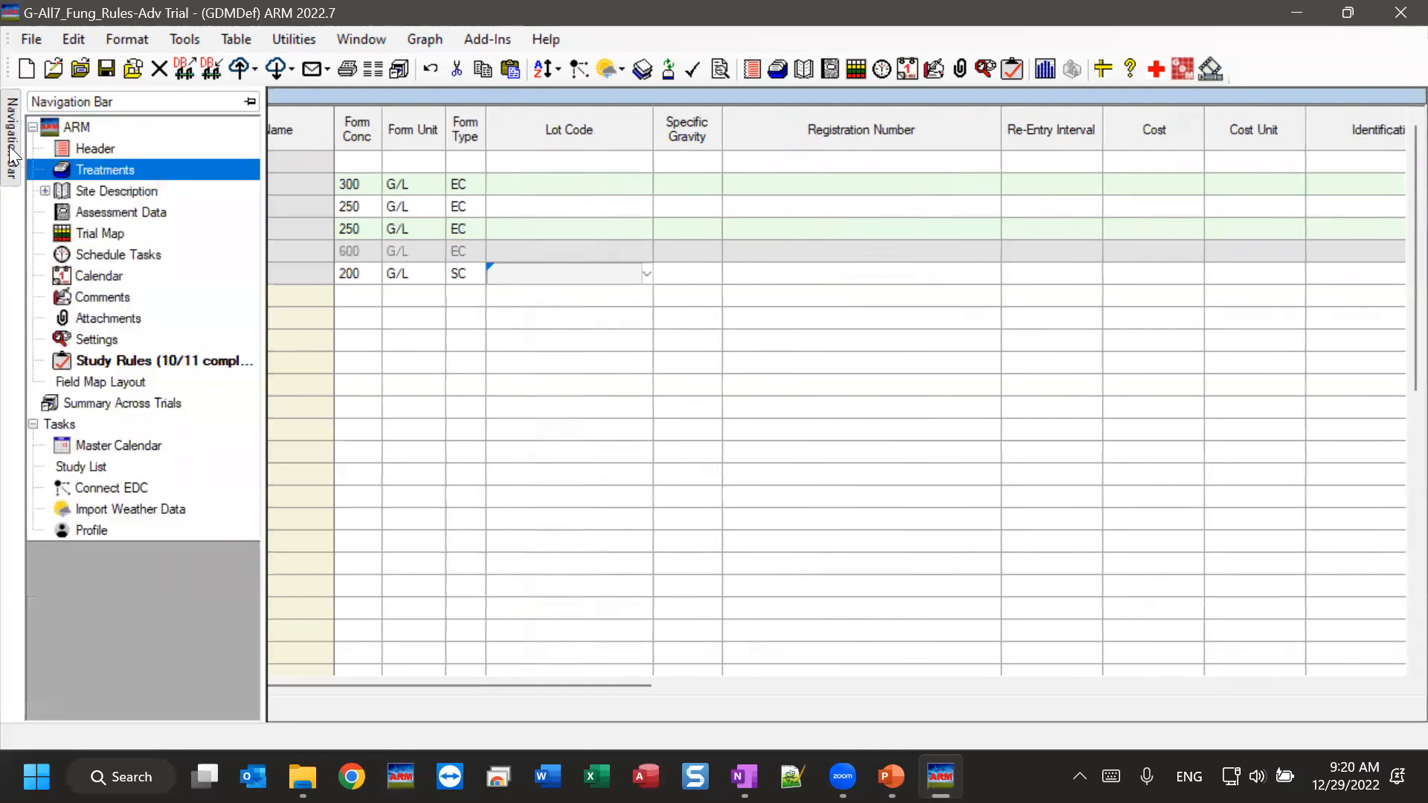
click(116, 362)
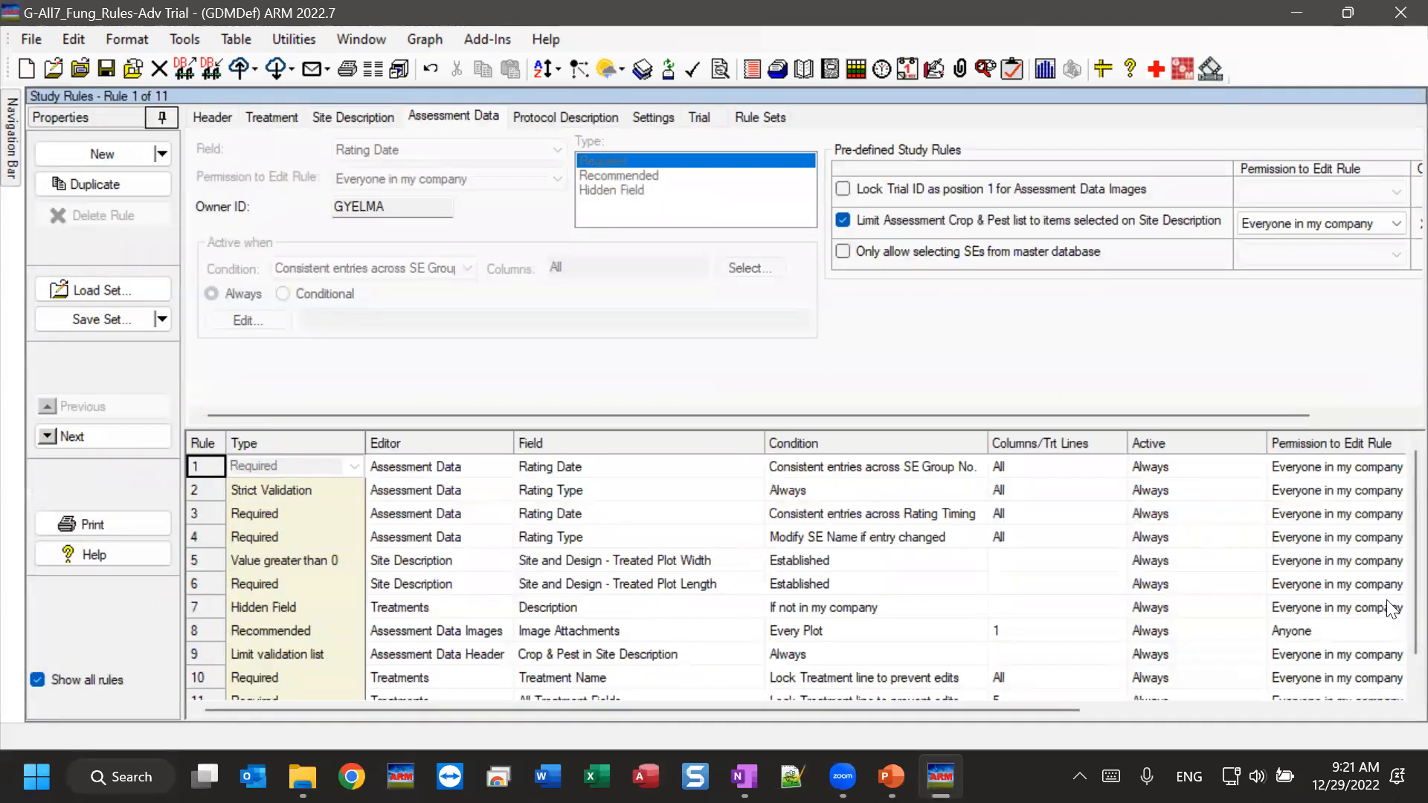
scroll(1396, 599, down, 2)
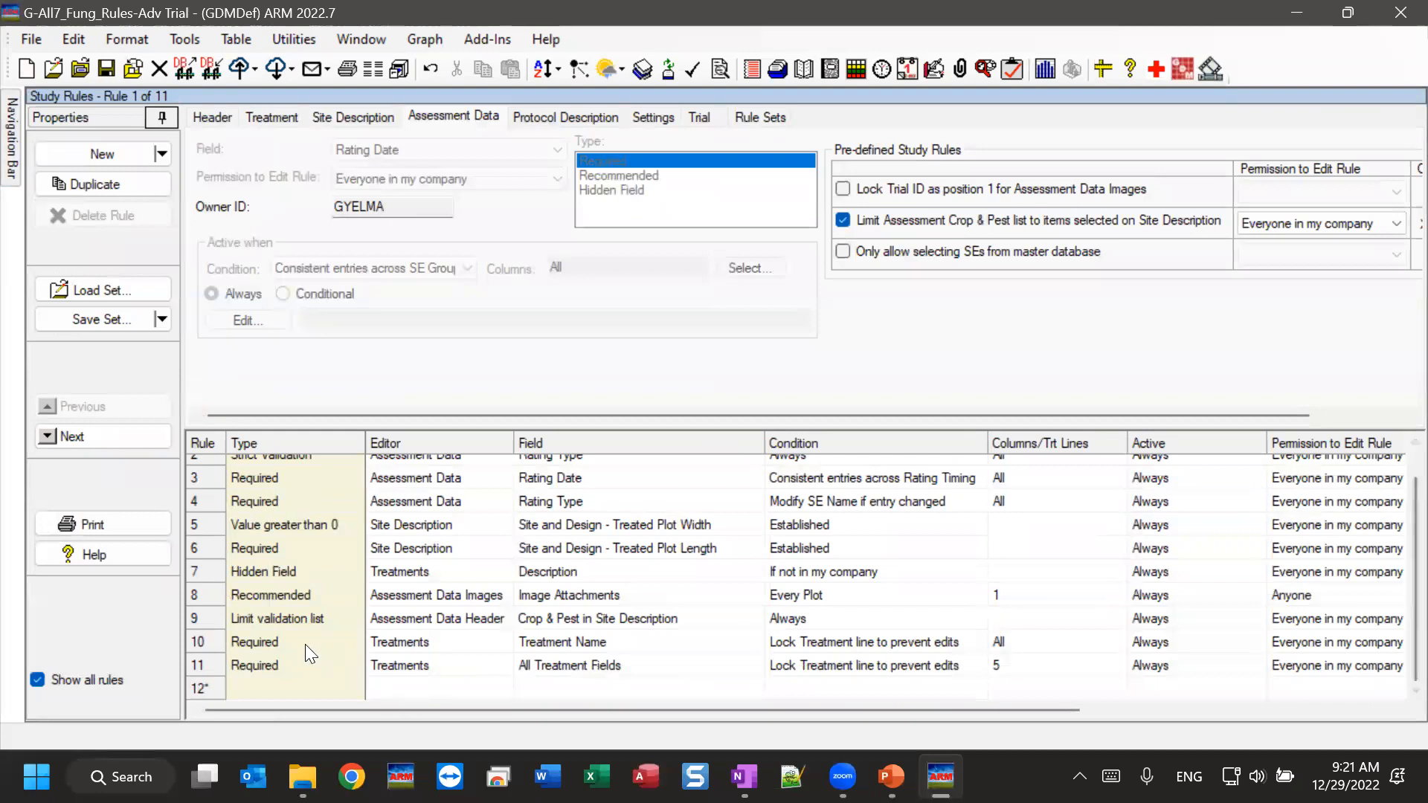
click(572, 644)
click(614, 645)
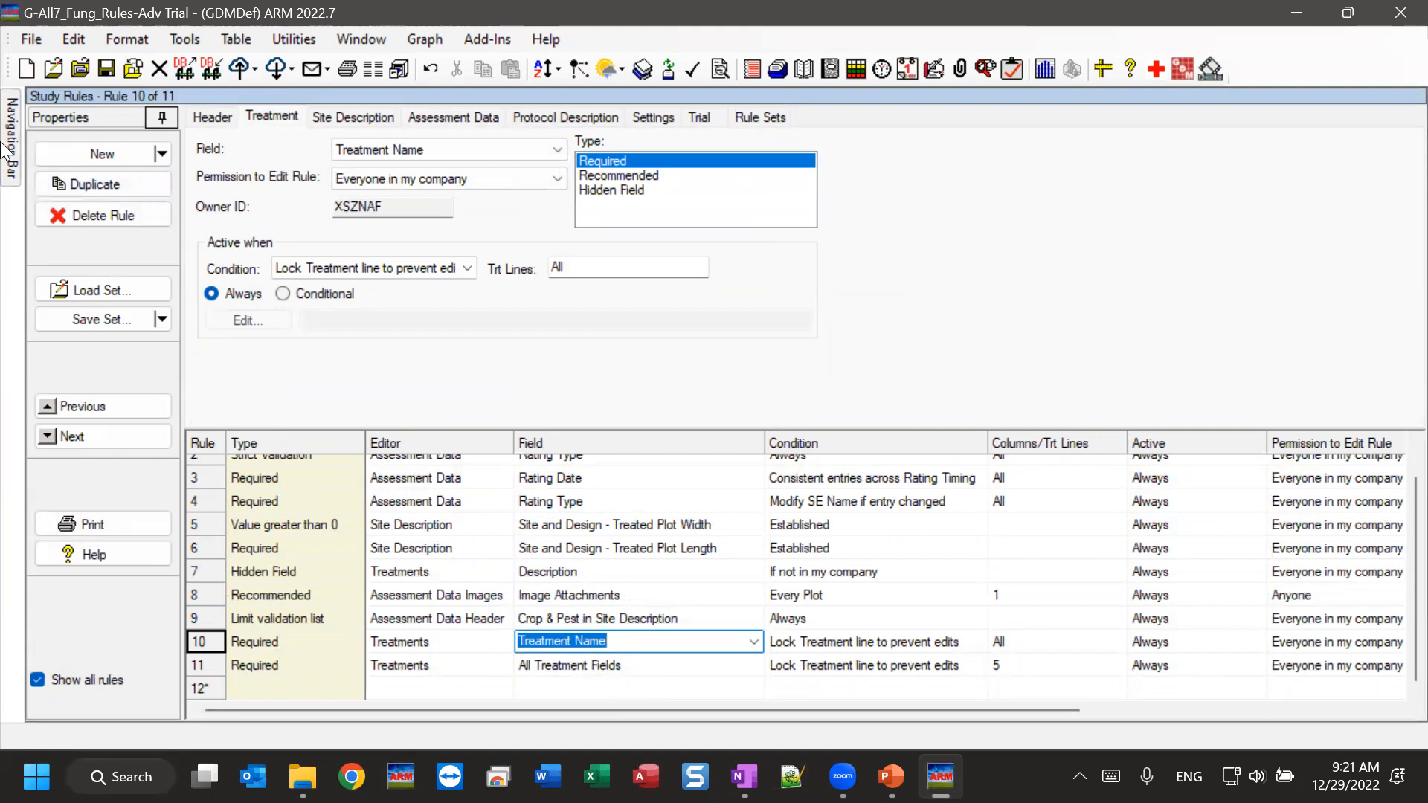
Add a Required rule that locks the City field in the General Trial section of the site description to prevent edits
mouse_move(11, 152)
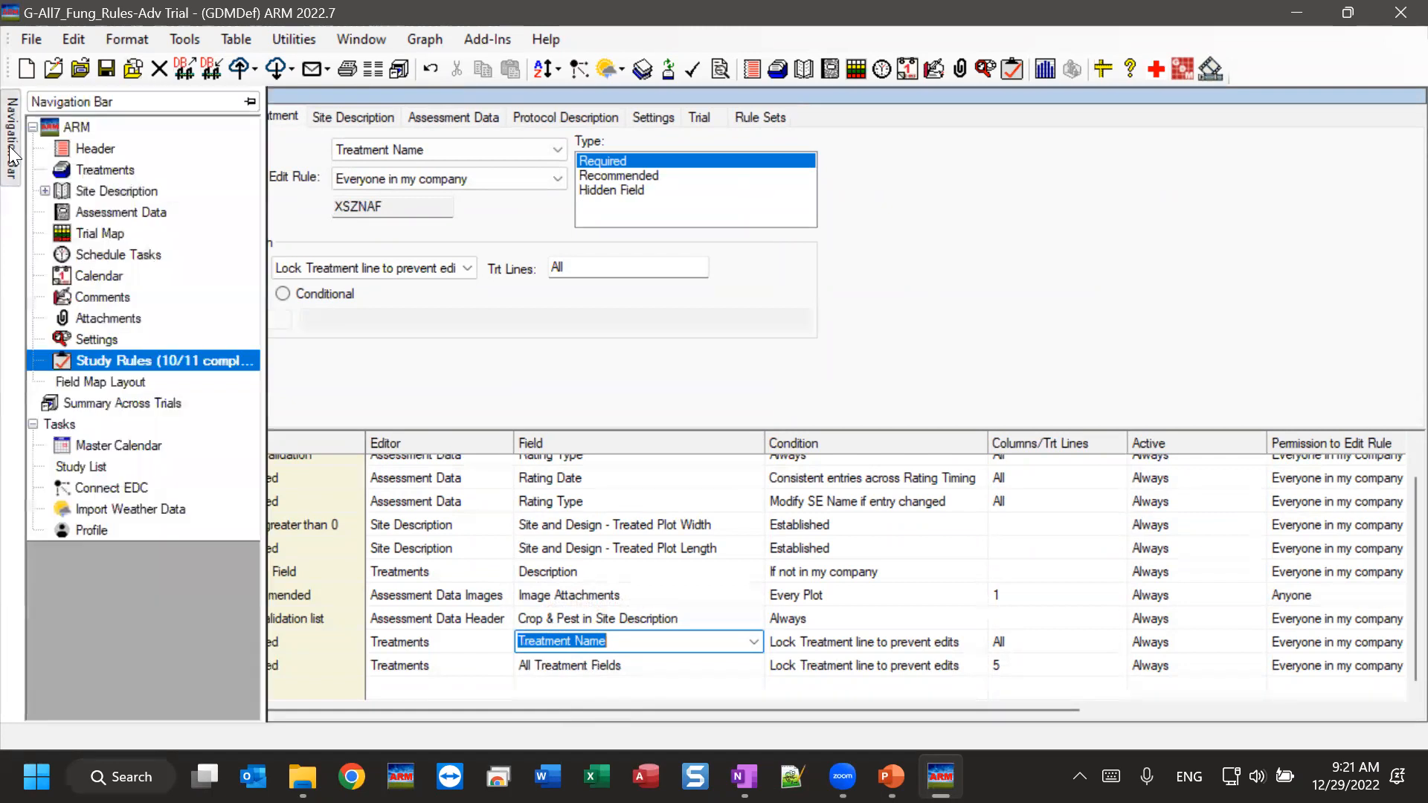
click(117, 194)
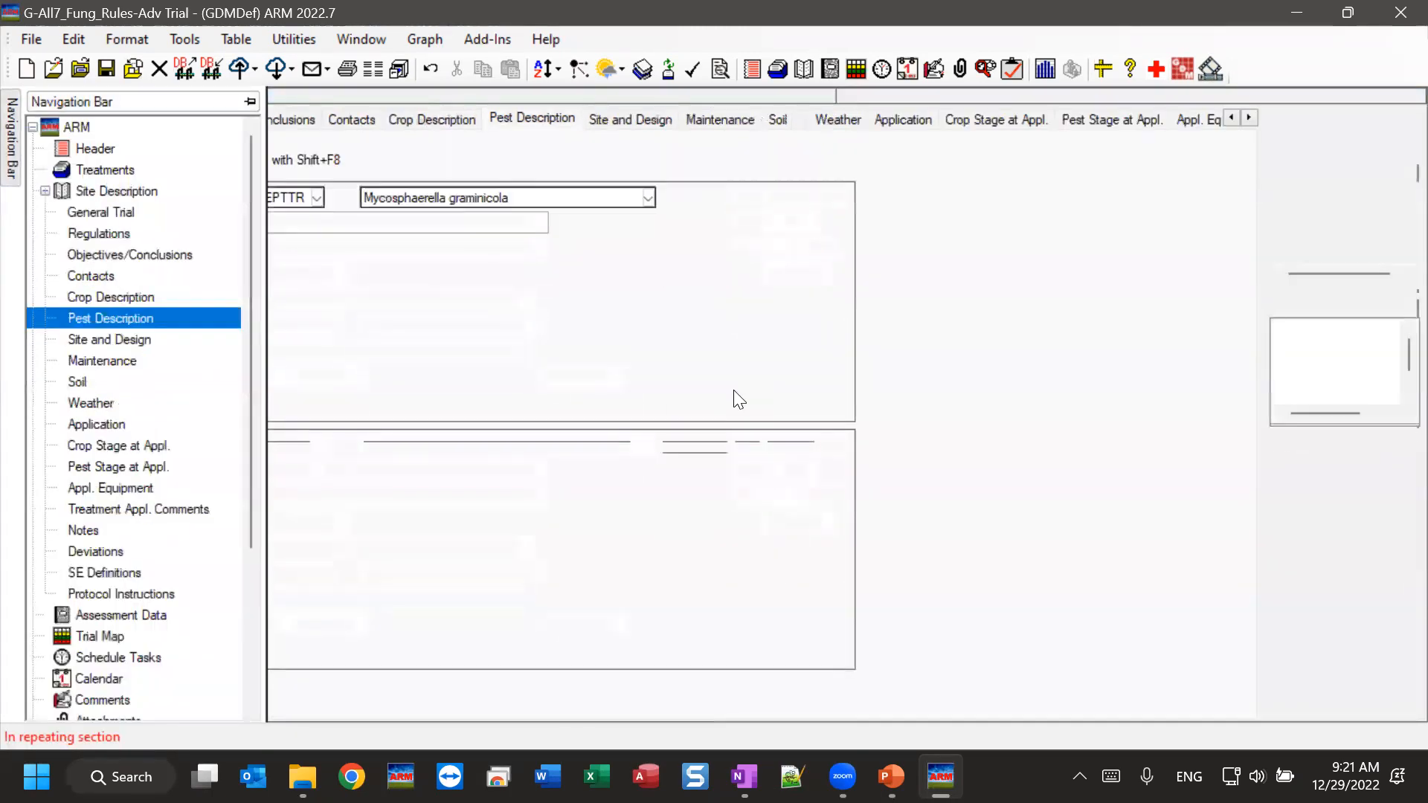
click(76, 120)
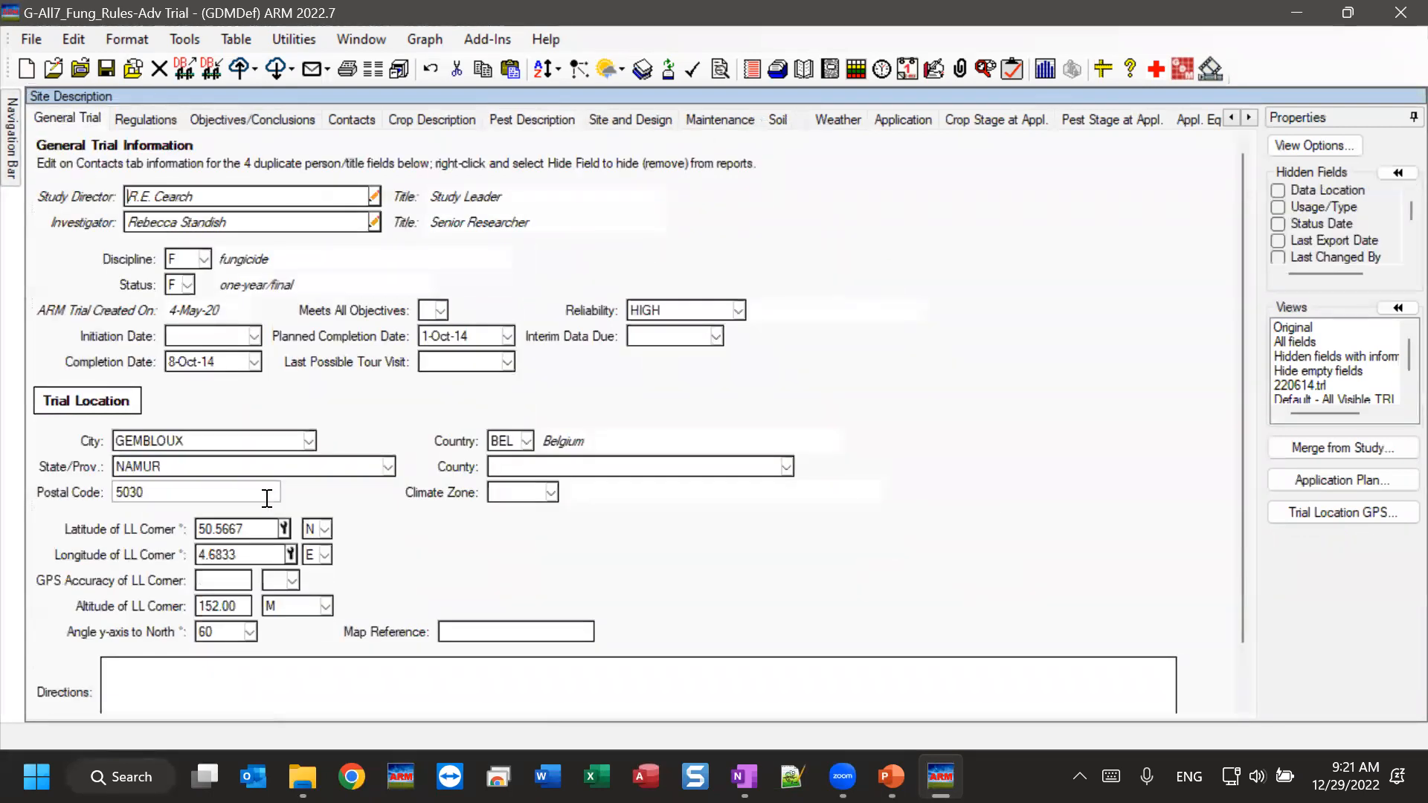
click(311, 437)
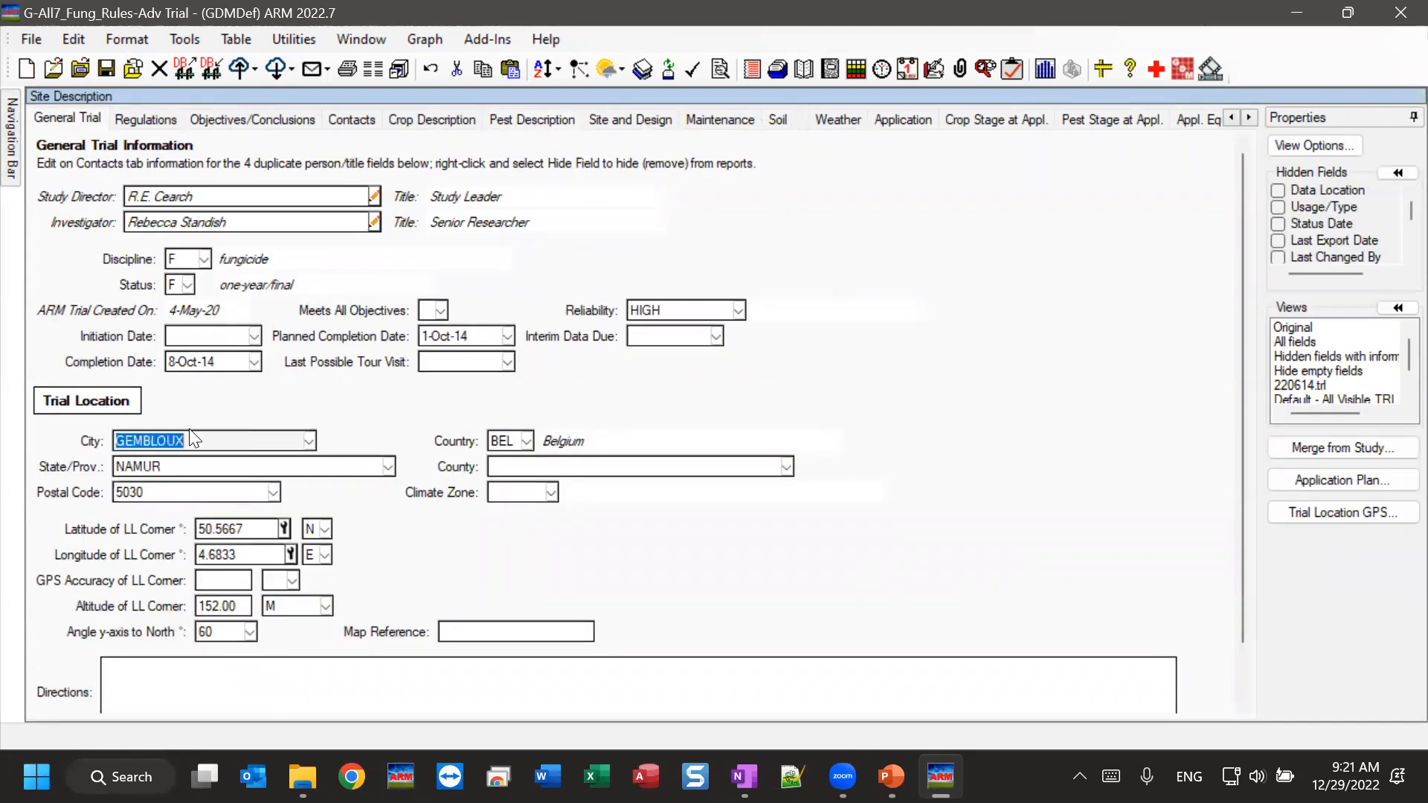
right_click(168, 440)
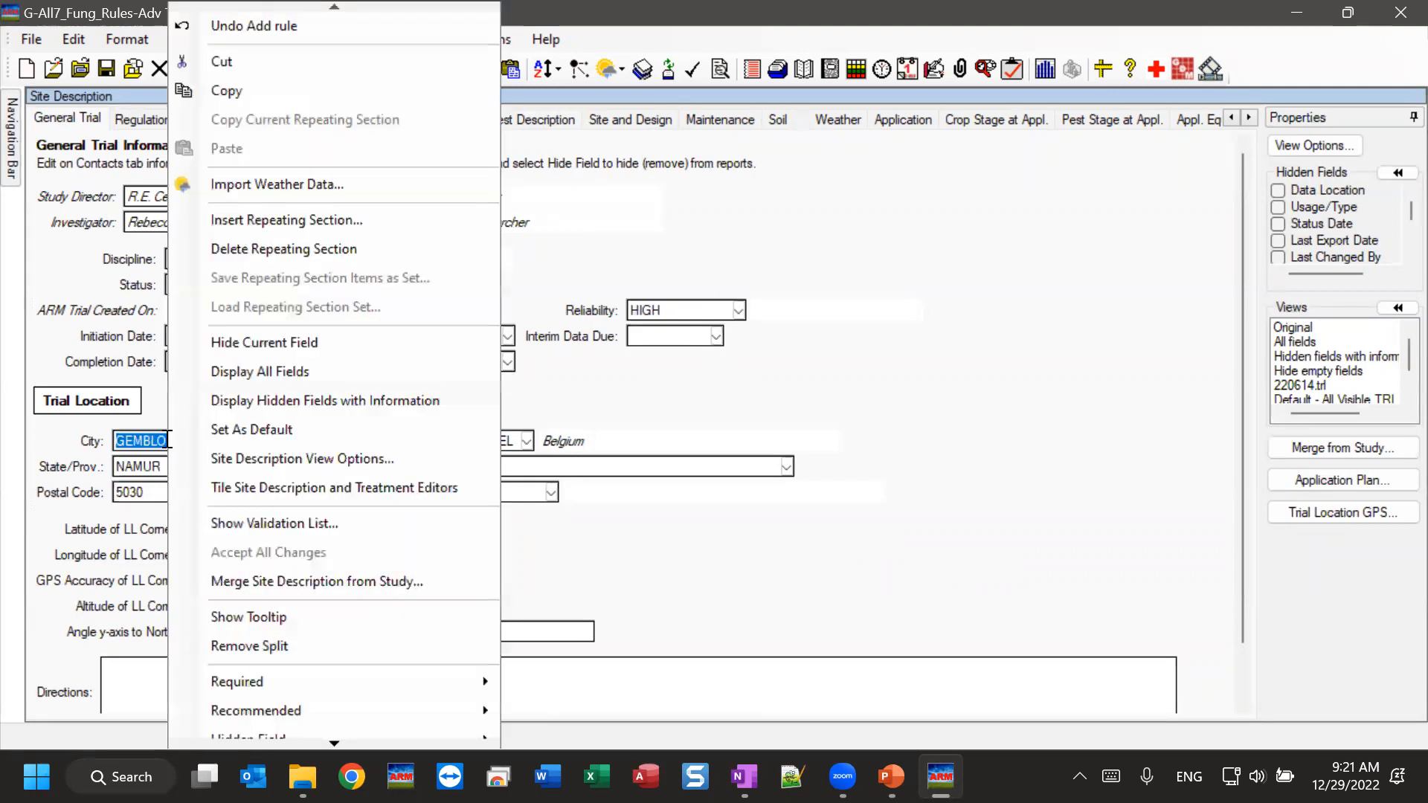
mouse_move(326, 683)
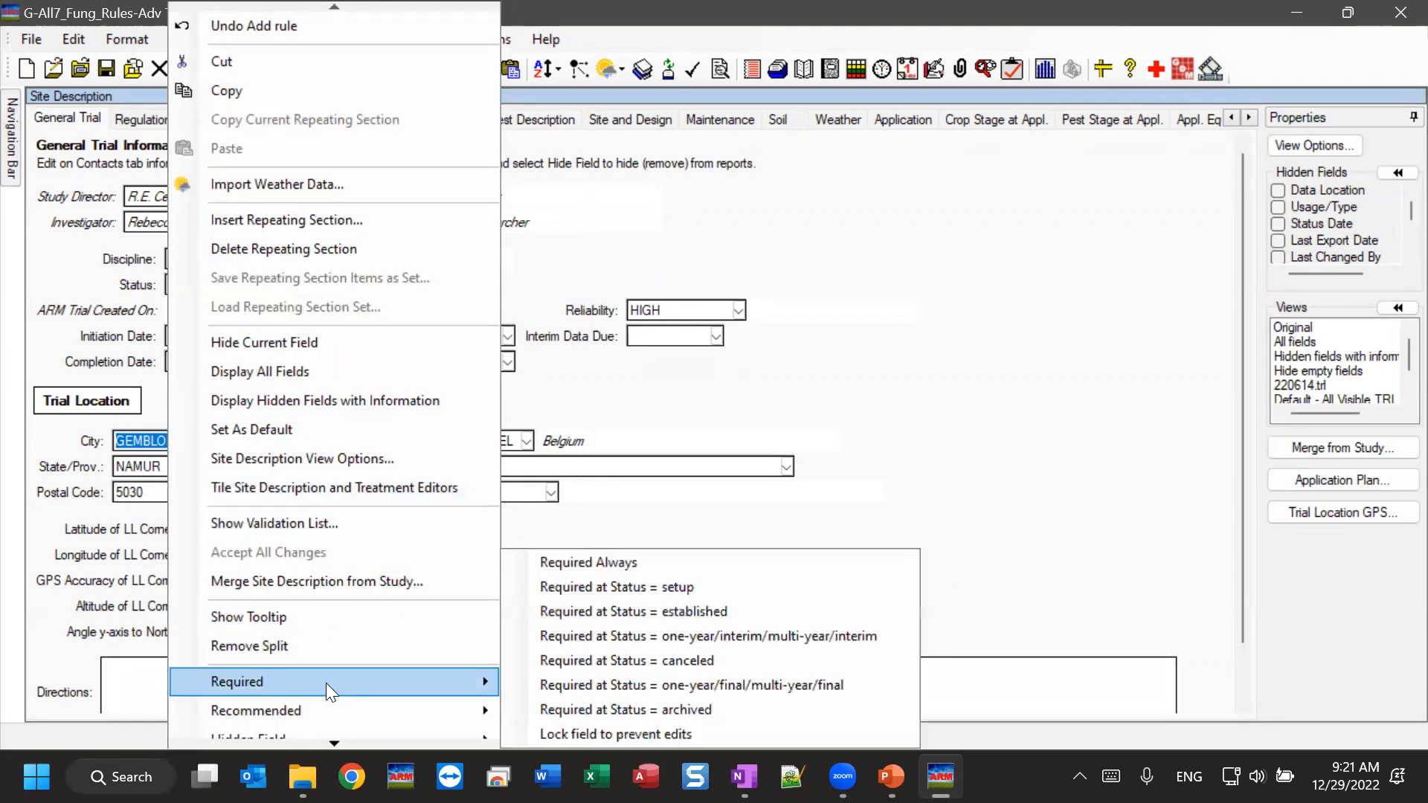
click(573, 733)
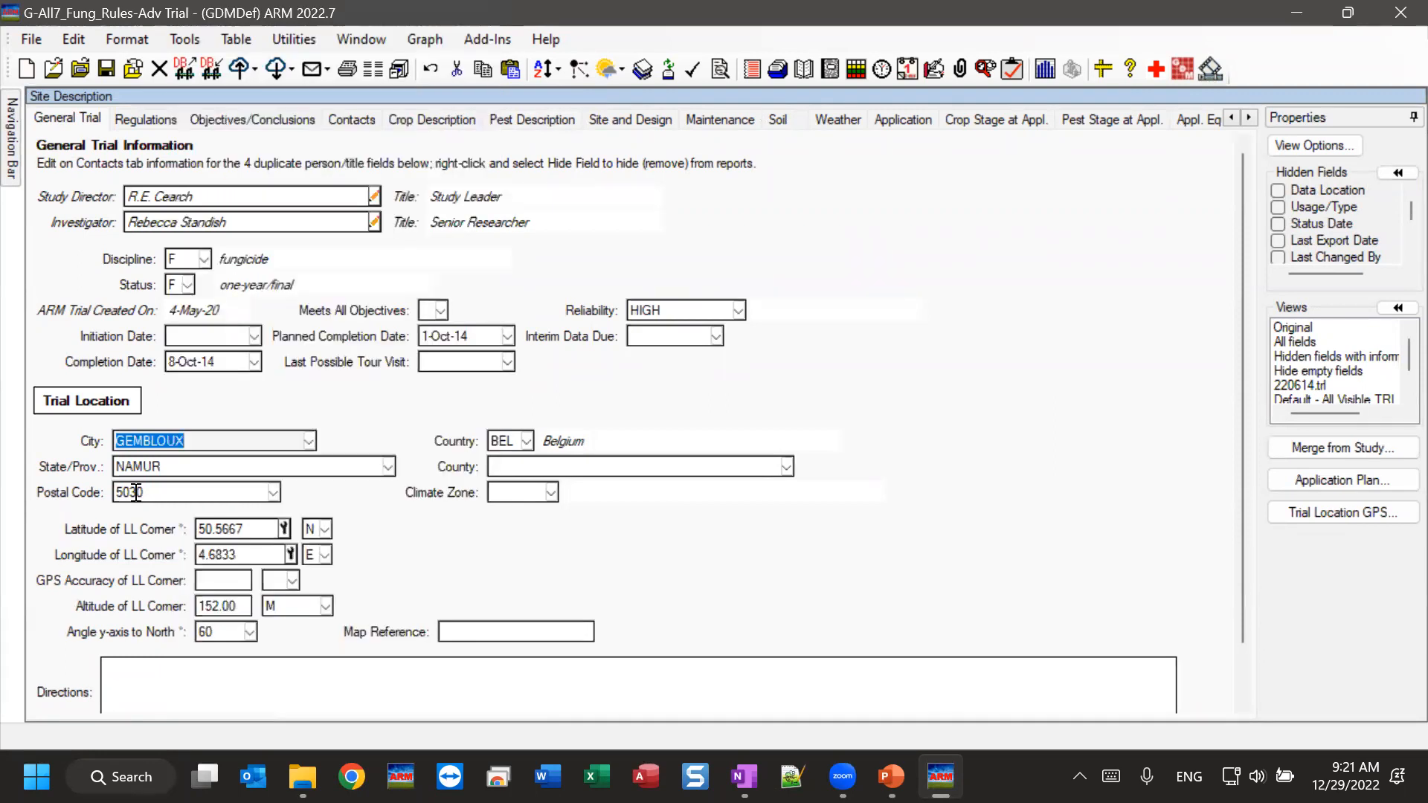
Check the lock on the City field and compare it with the State/Prov. field
click(168, 462)
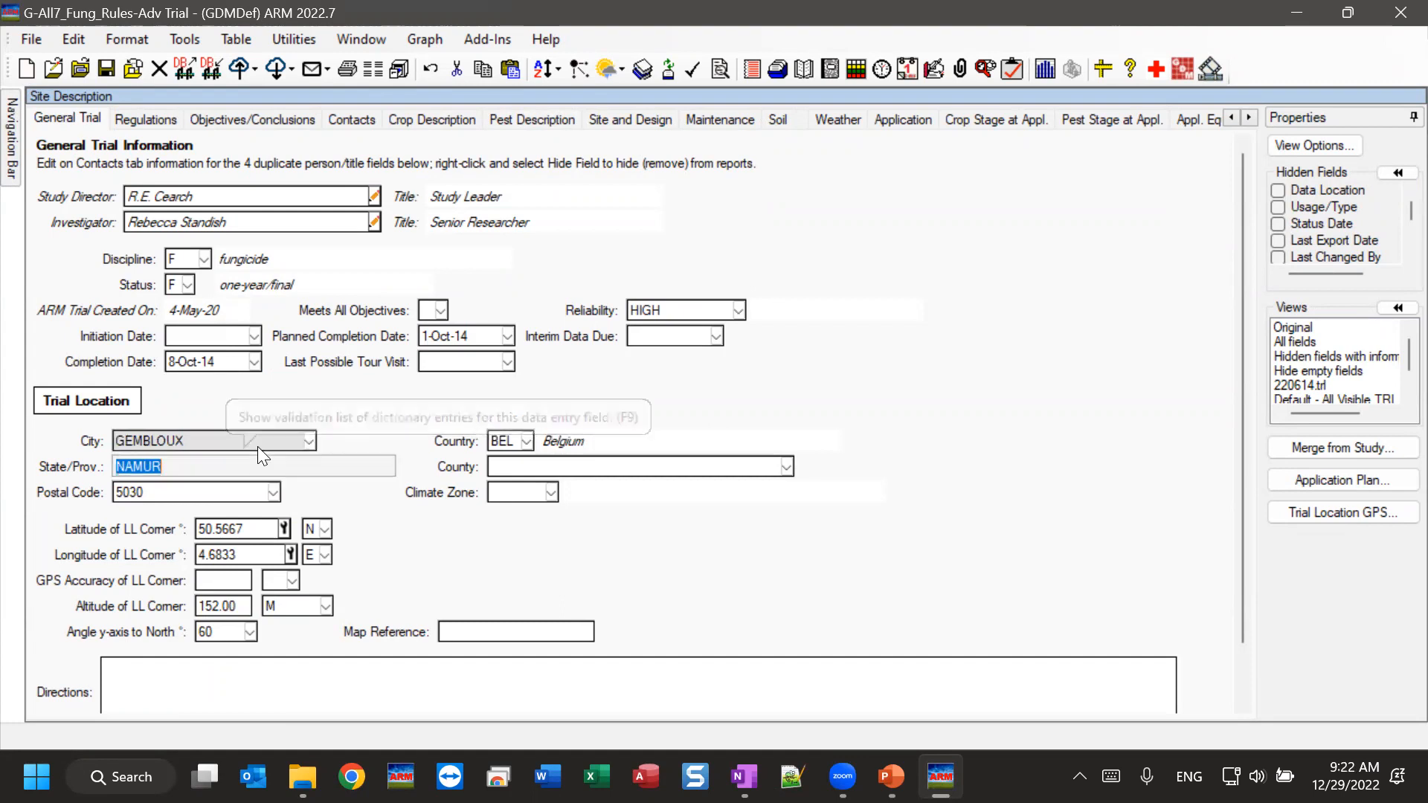
double_click(165, 441)
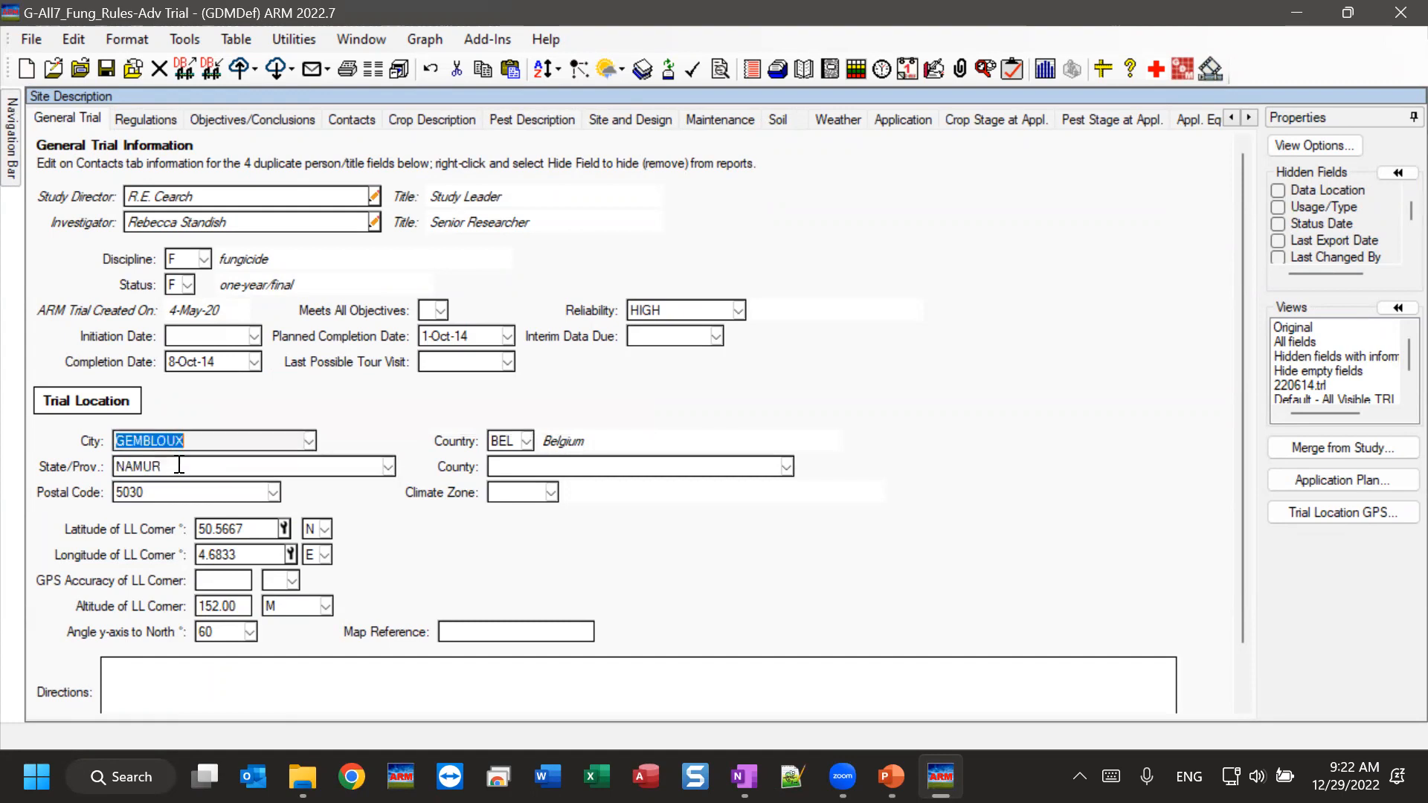
click(178, 465)
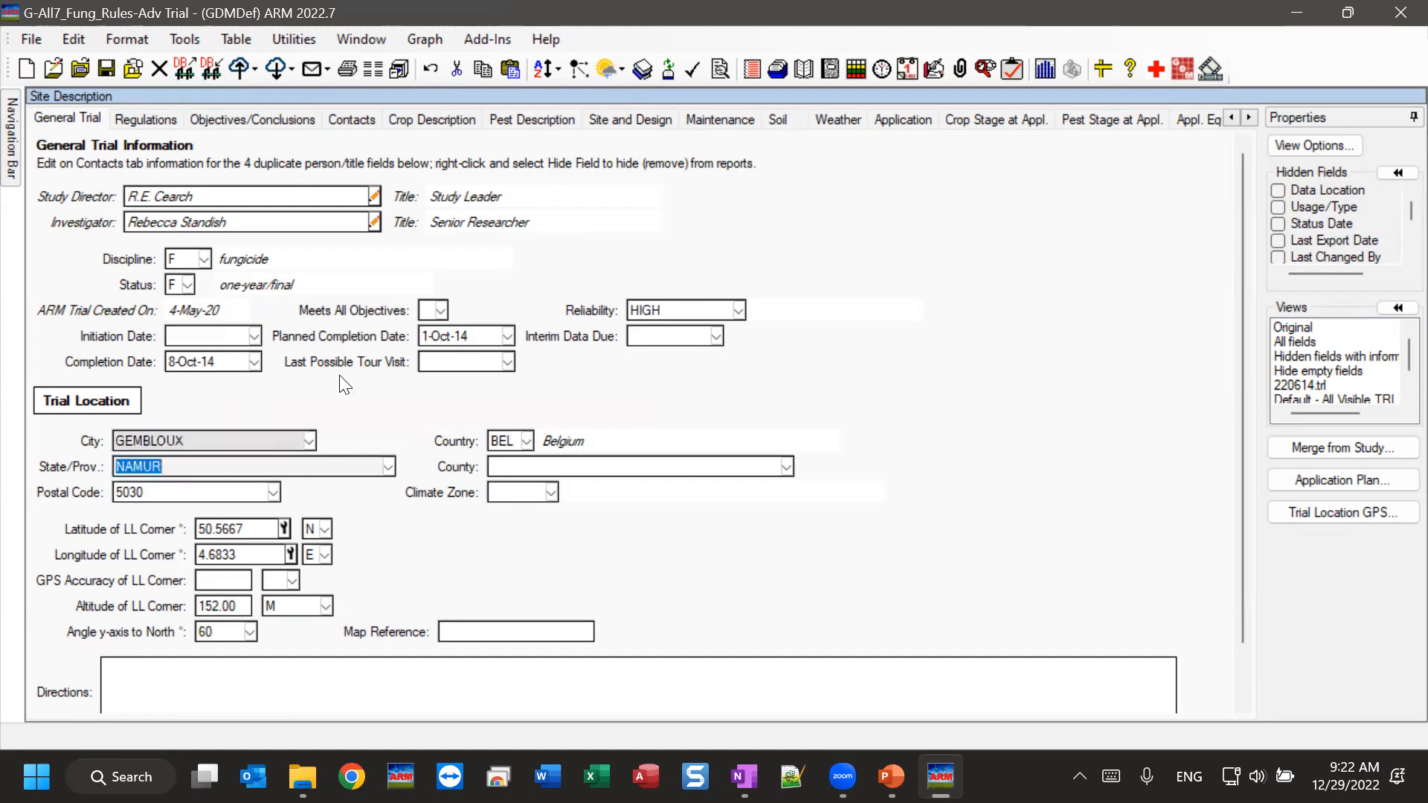
Return to the study rules, review the rules at the end of the list, and examine the condition options of the Treatment Name rule
click(16, 160)
click(125, 678)
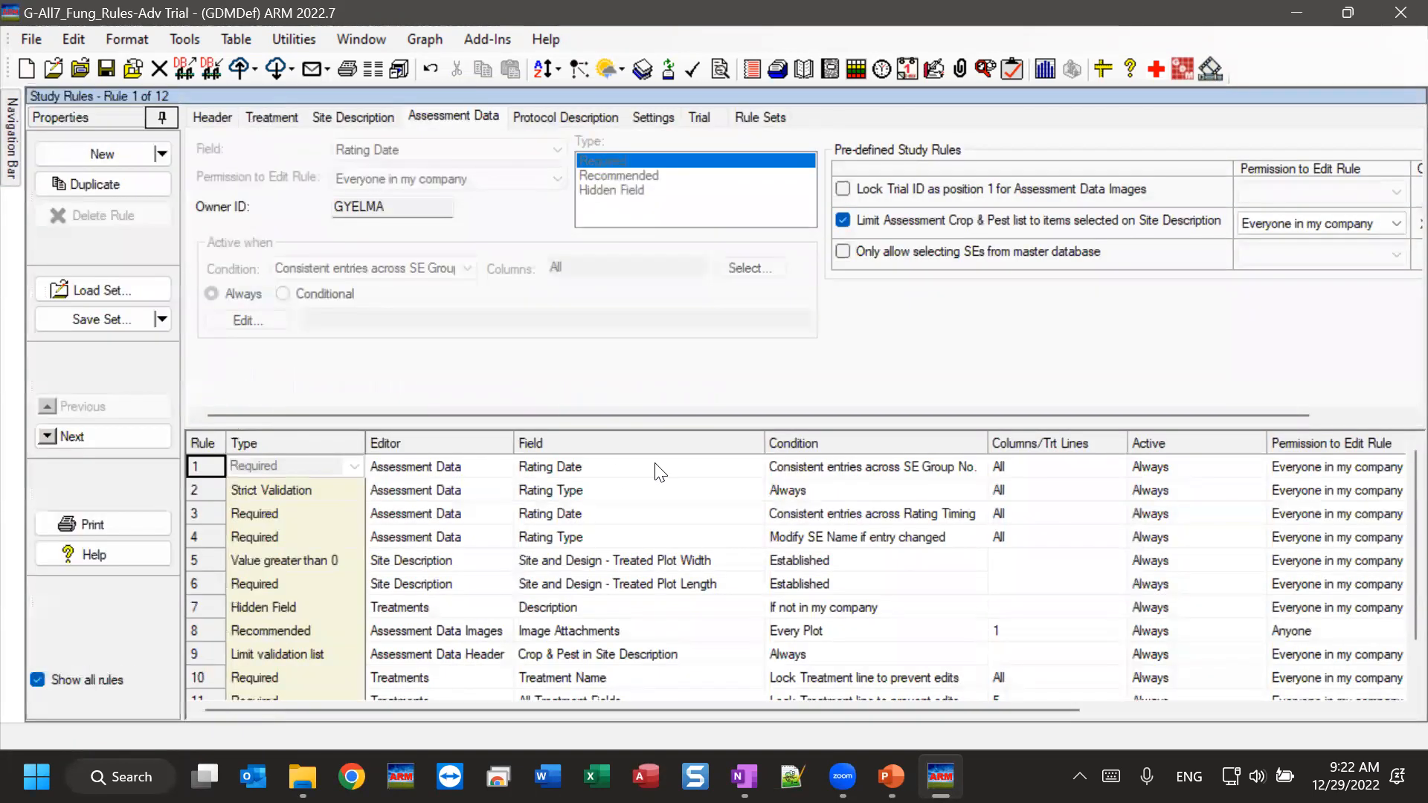
scroll(1395, 495, down, 2)
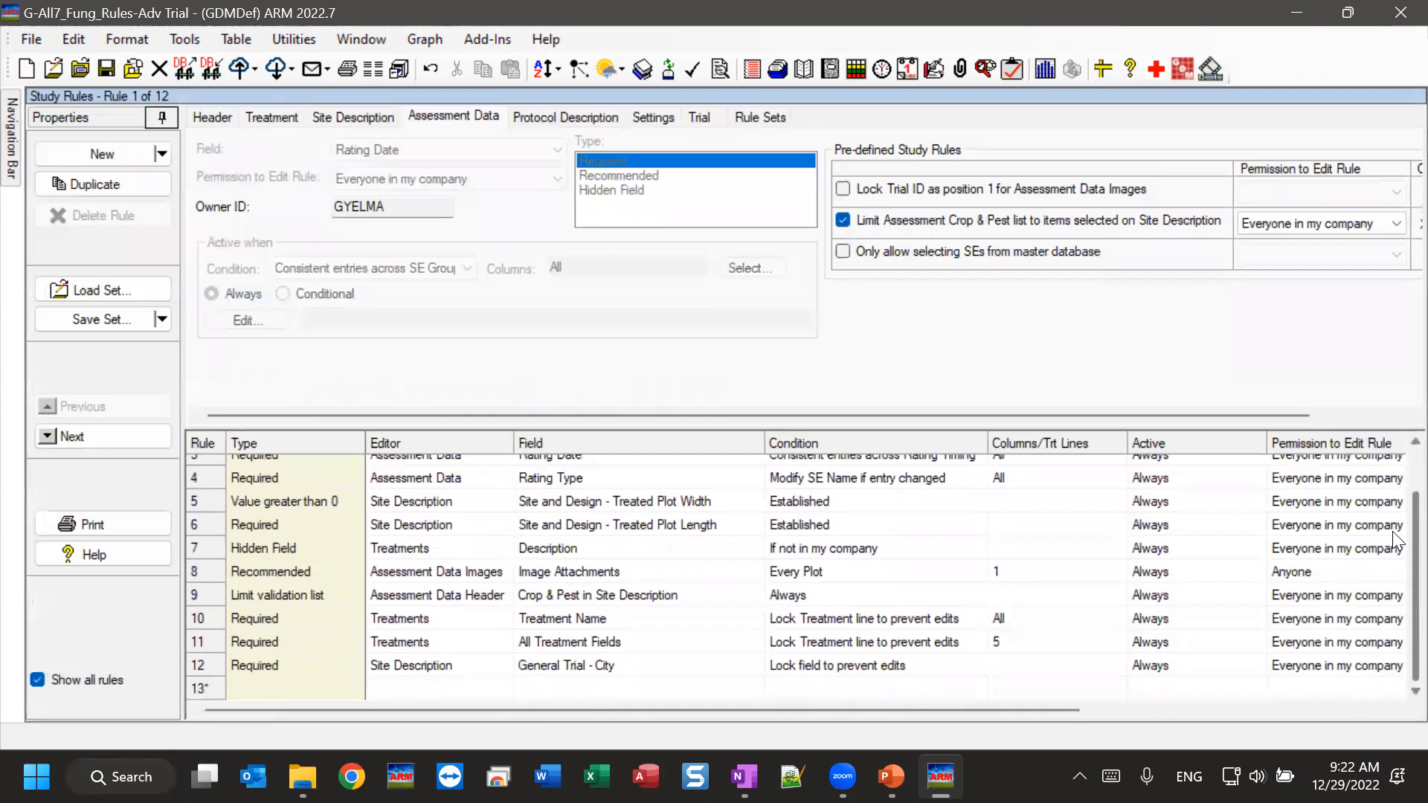
click(653, 623)
click(815, 622)
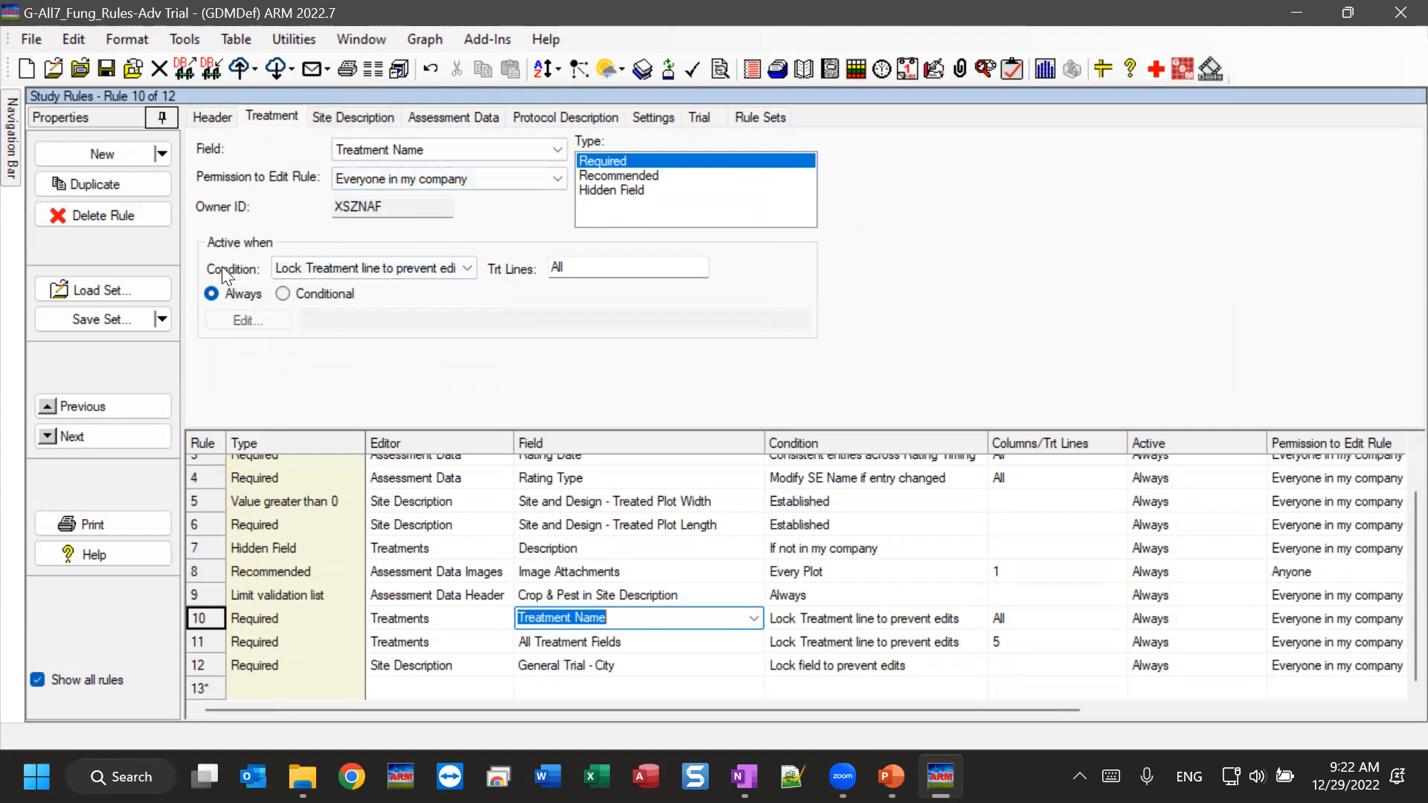
click(467, 270)
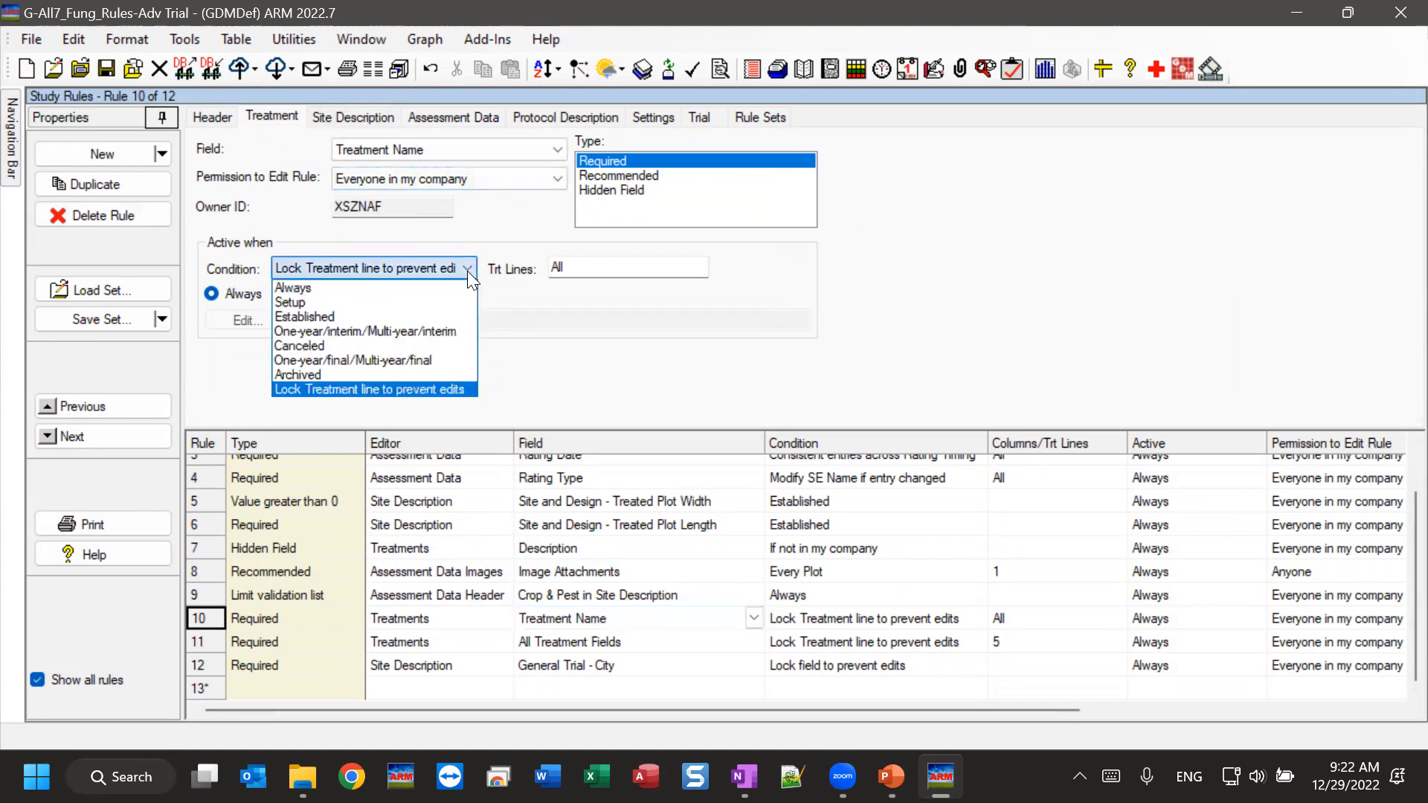
click(467, 269)
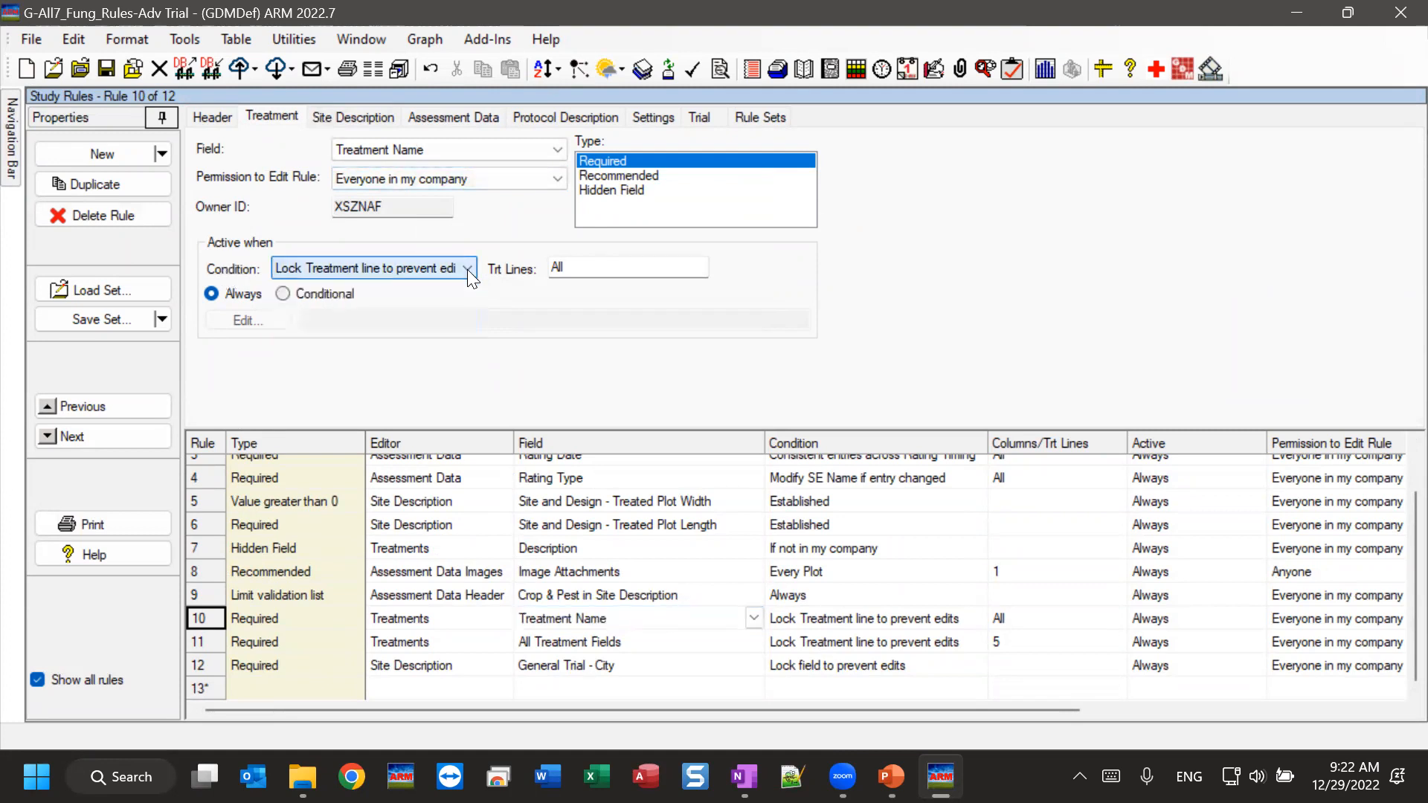
Set the condition of the General Trial - City rule to One-year/final/Multi-year/final
click(287, 666)
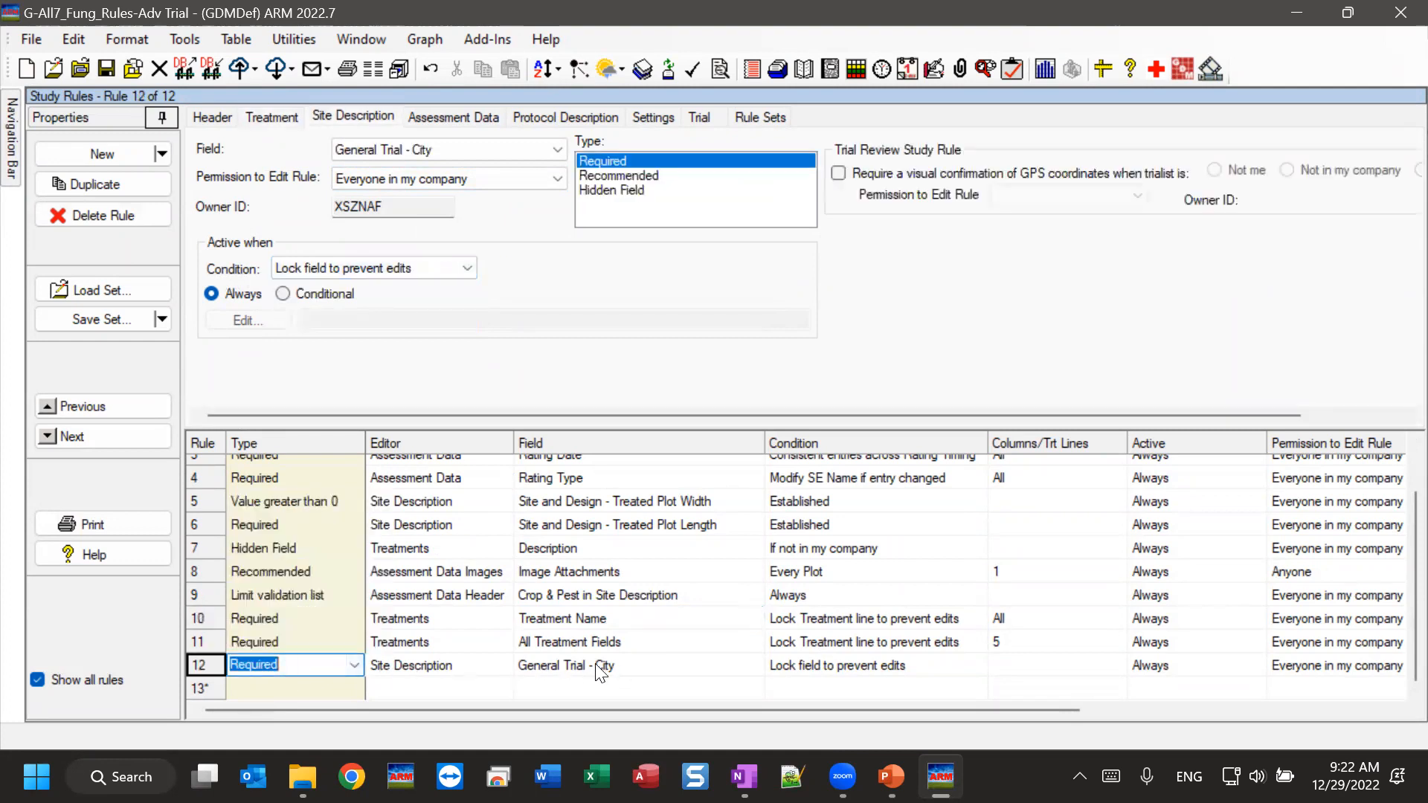
click(468, 268)
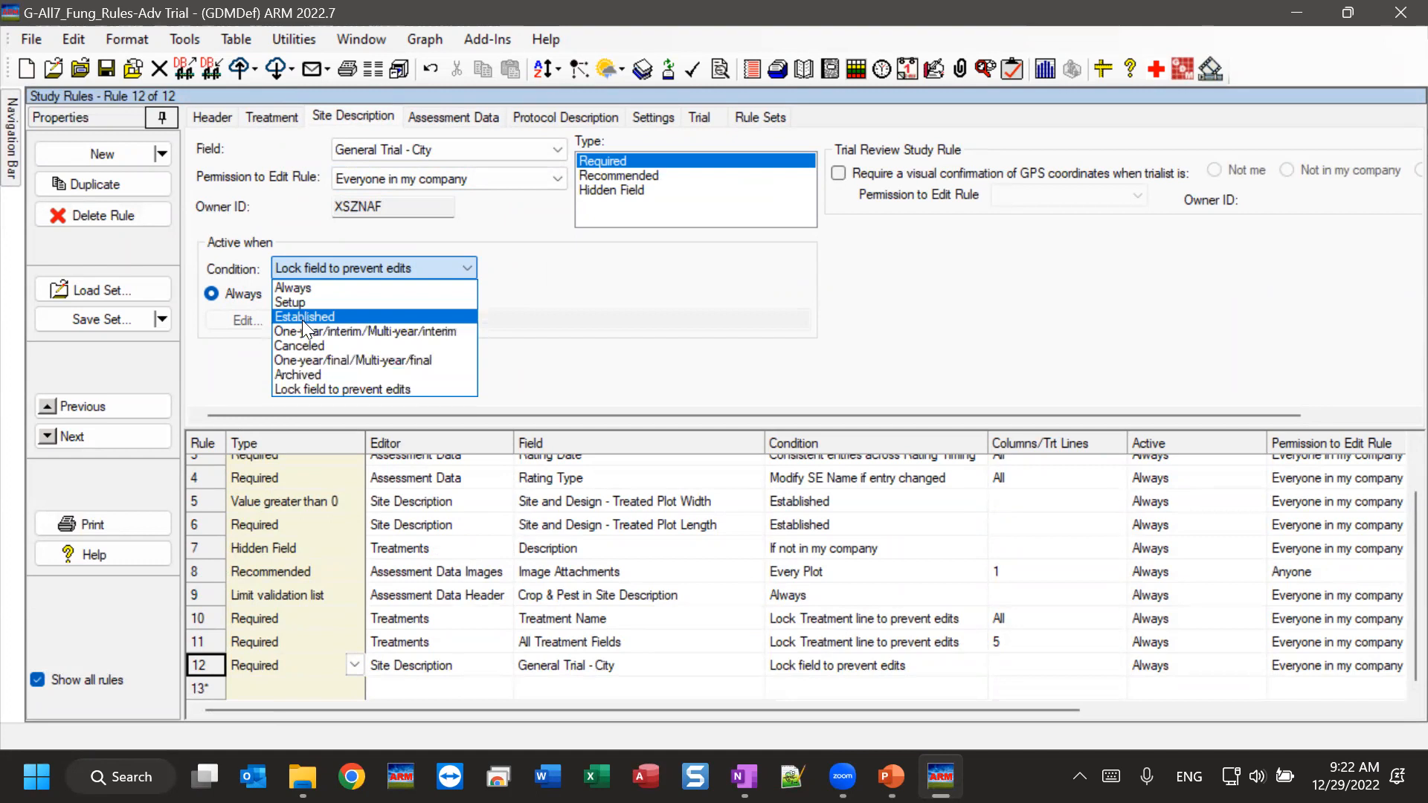
click(294, 360)
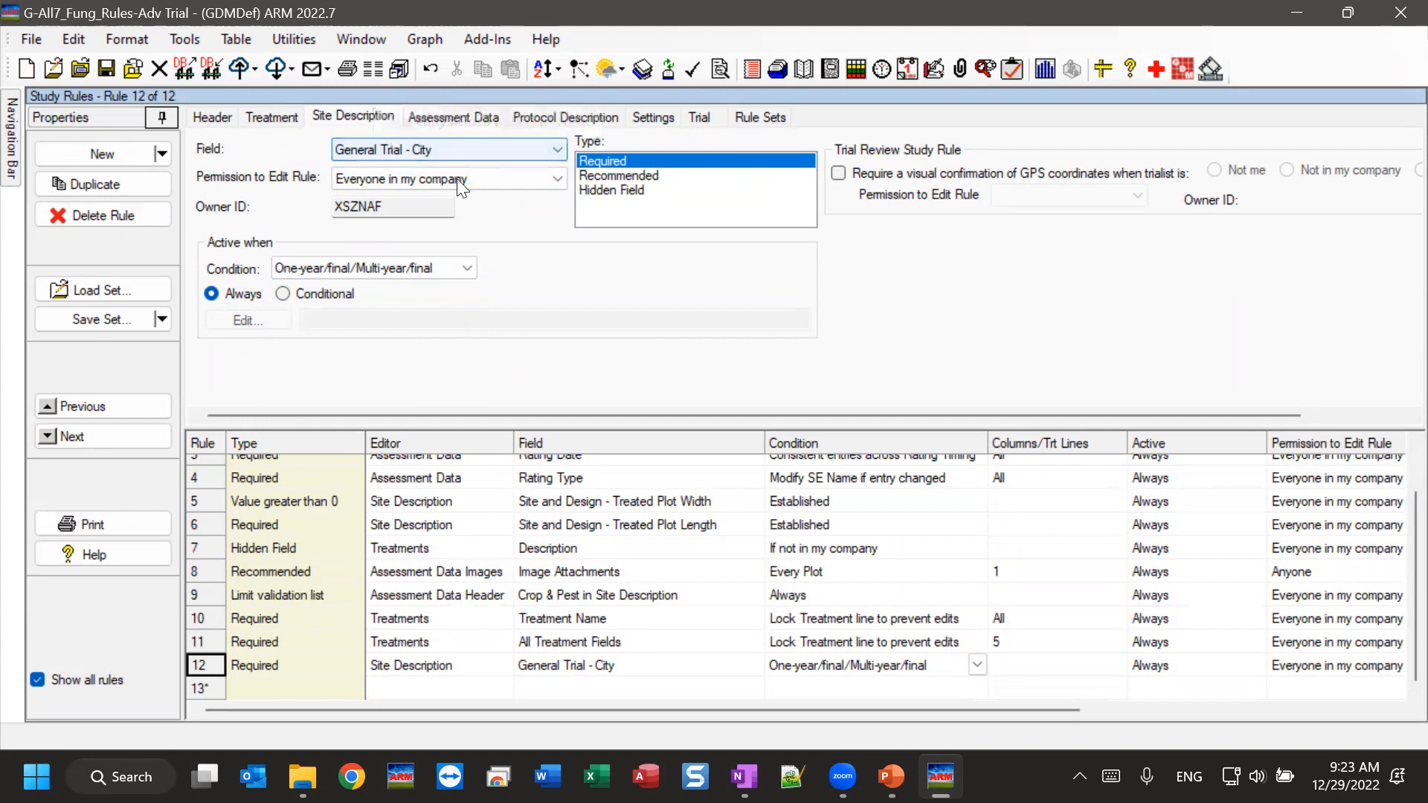
Set the General Trial - City rule's condition back to Lock field to prevent edits and change its type to Hidden Field
click(470, 266)
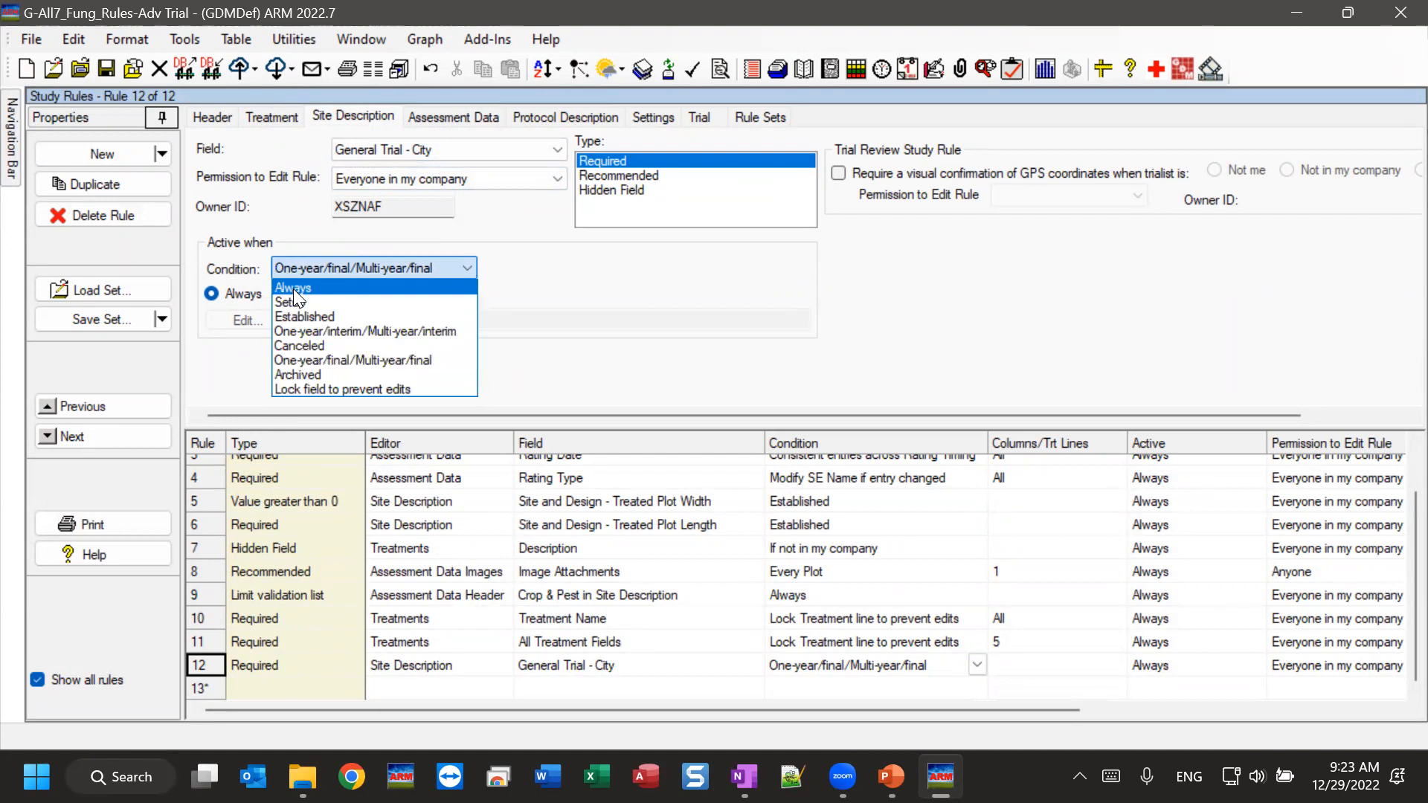
click(343, 390)
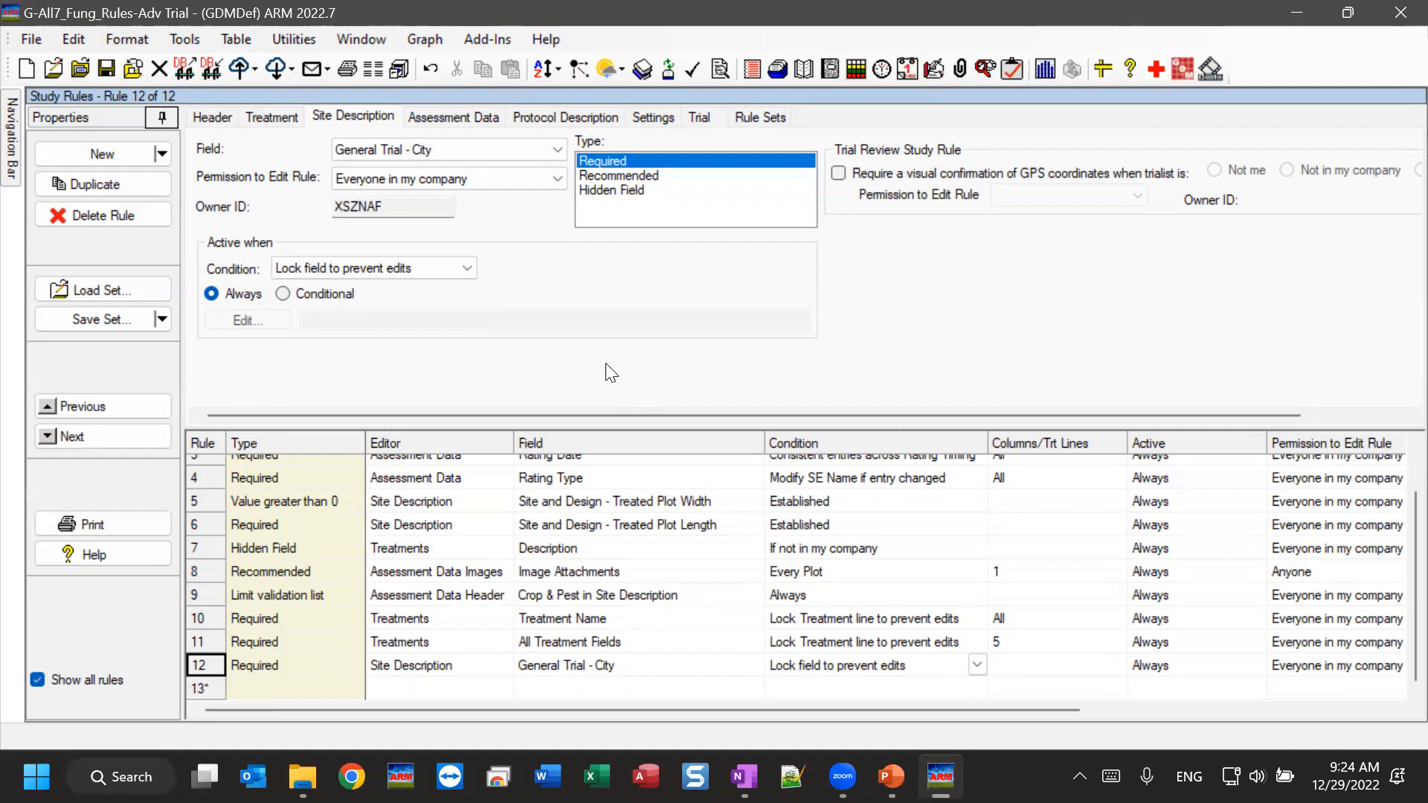
click(631, 191)
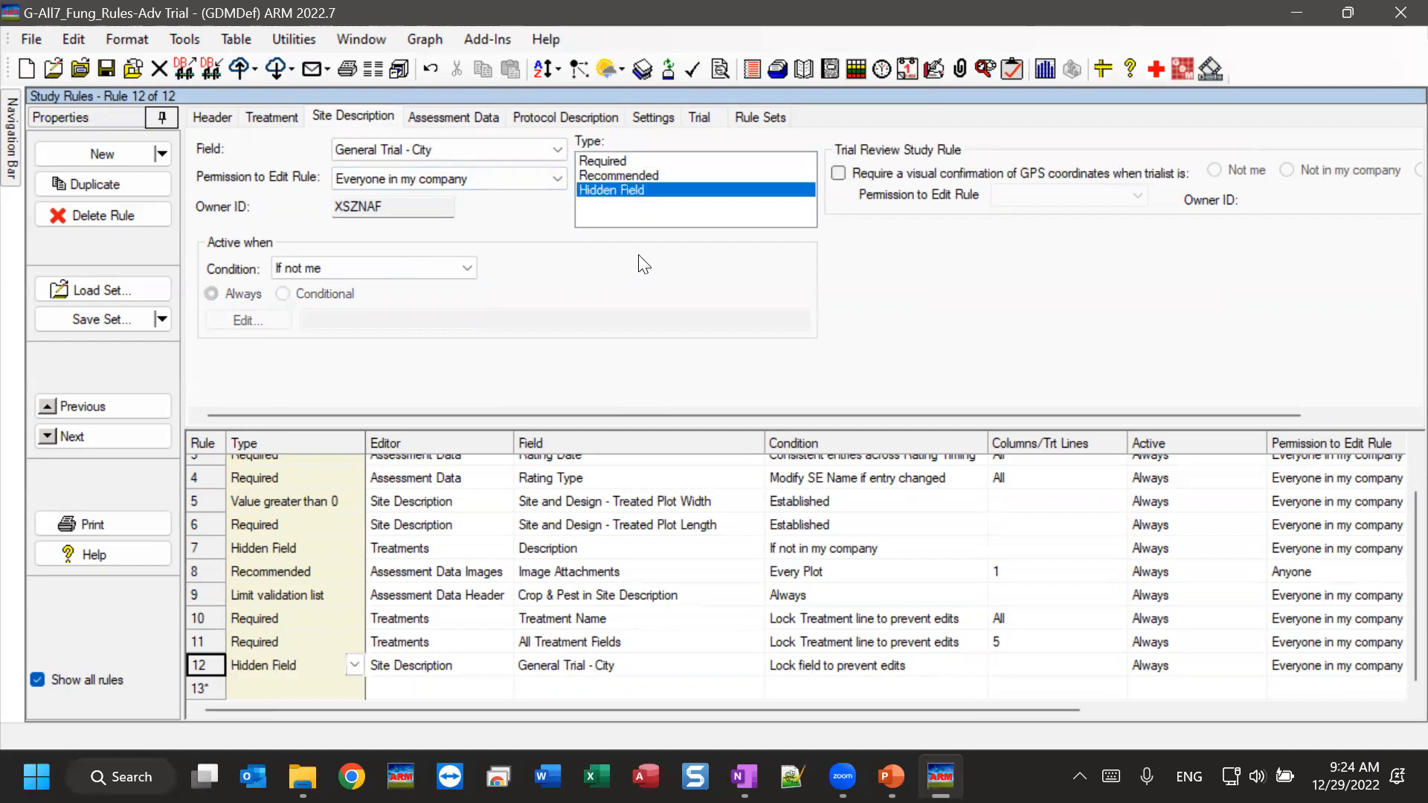
Set the condition of the Required rule for Treatment Name to Always
click(266, 638)
click(614, 628)
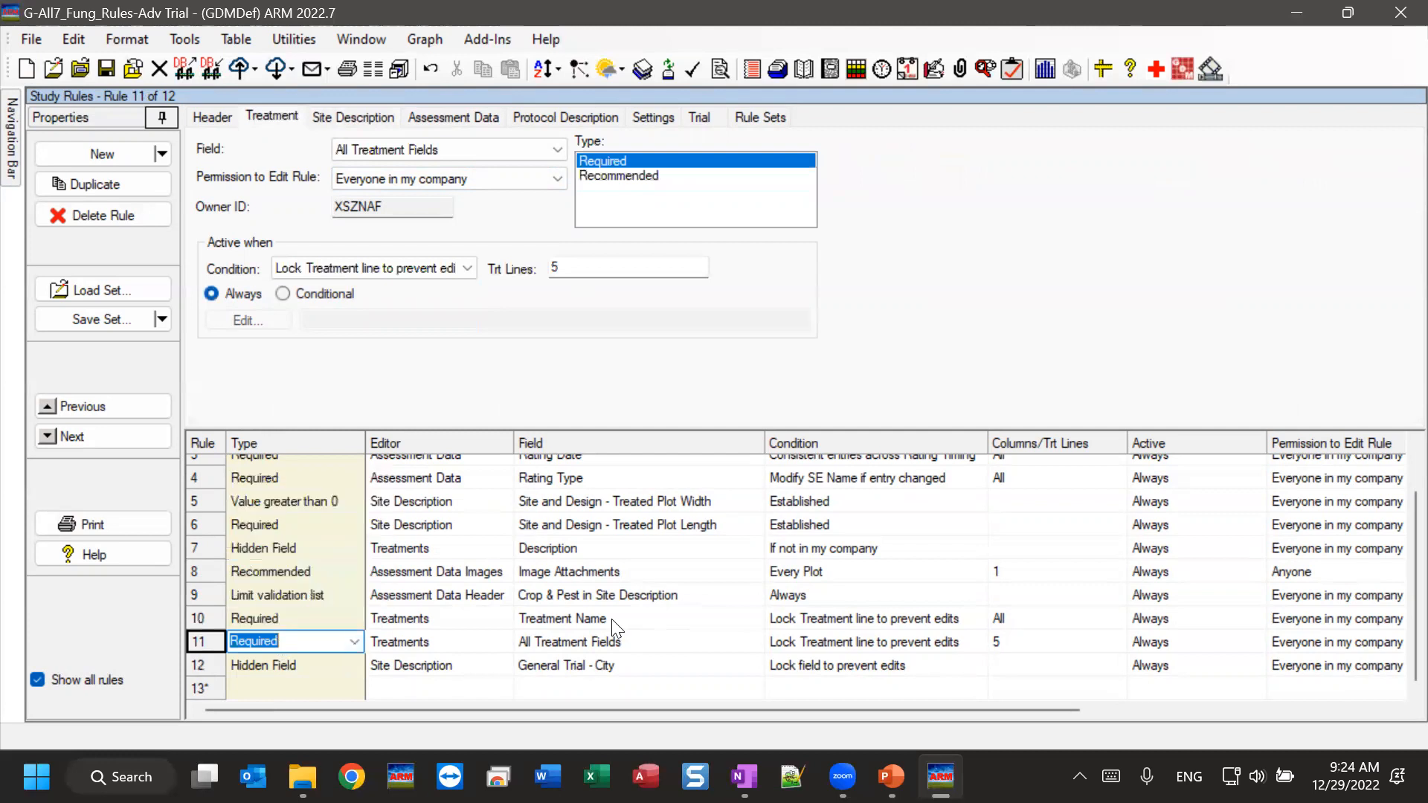
click(612, 622)
click(194, 615)
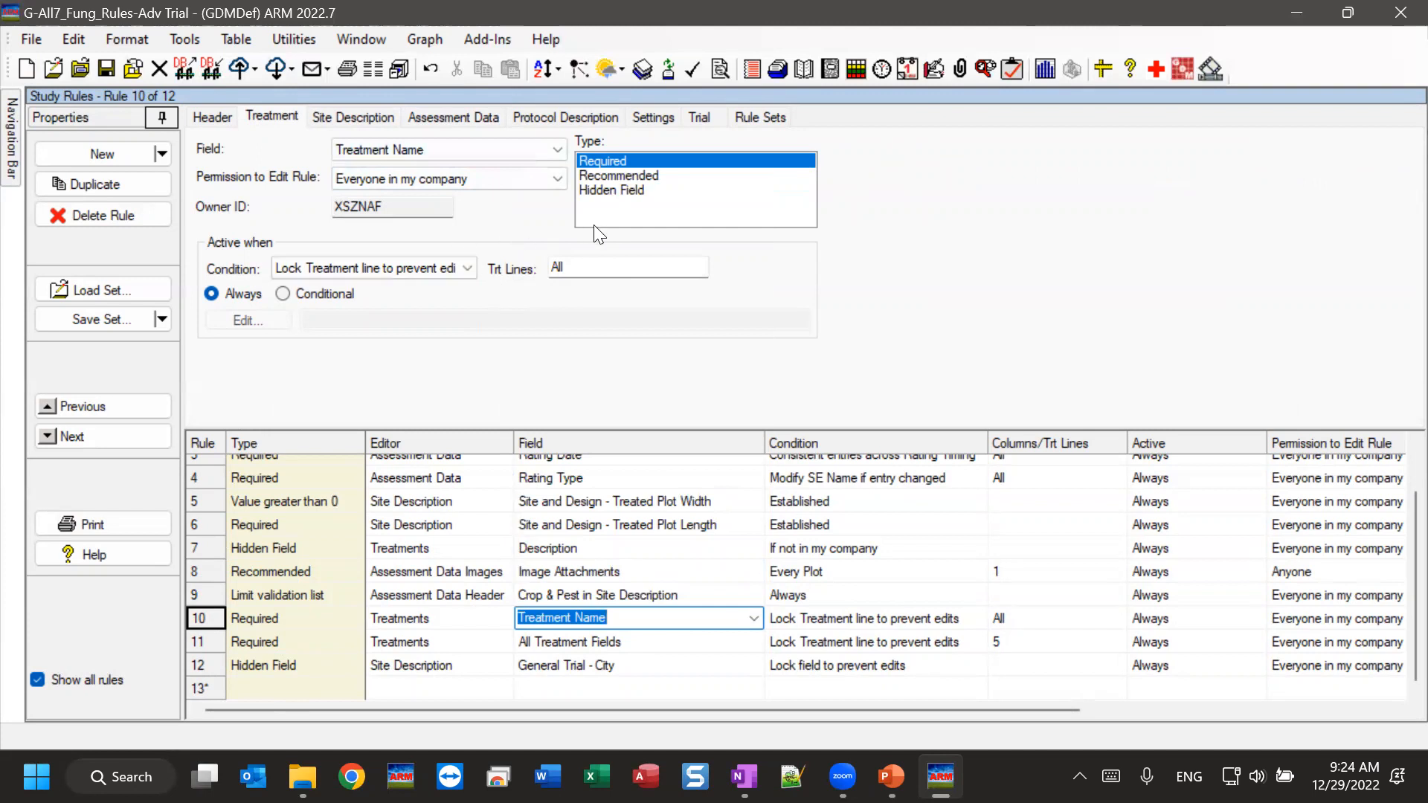
click(467, 268)
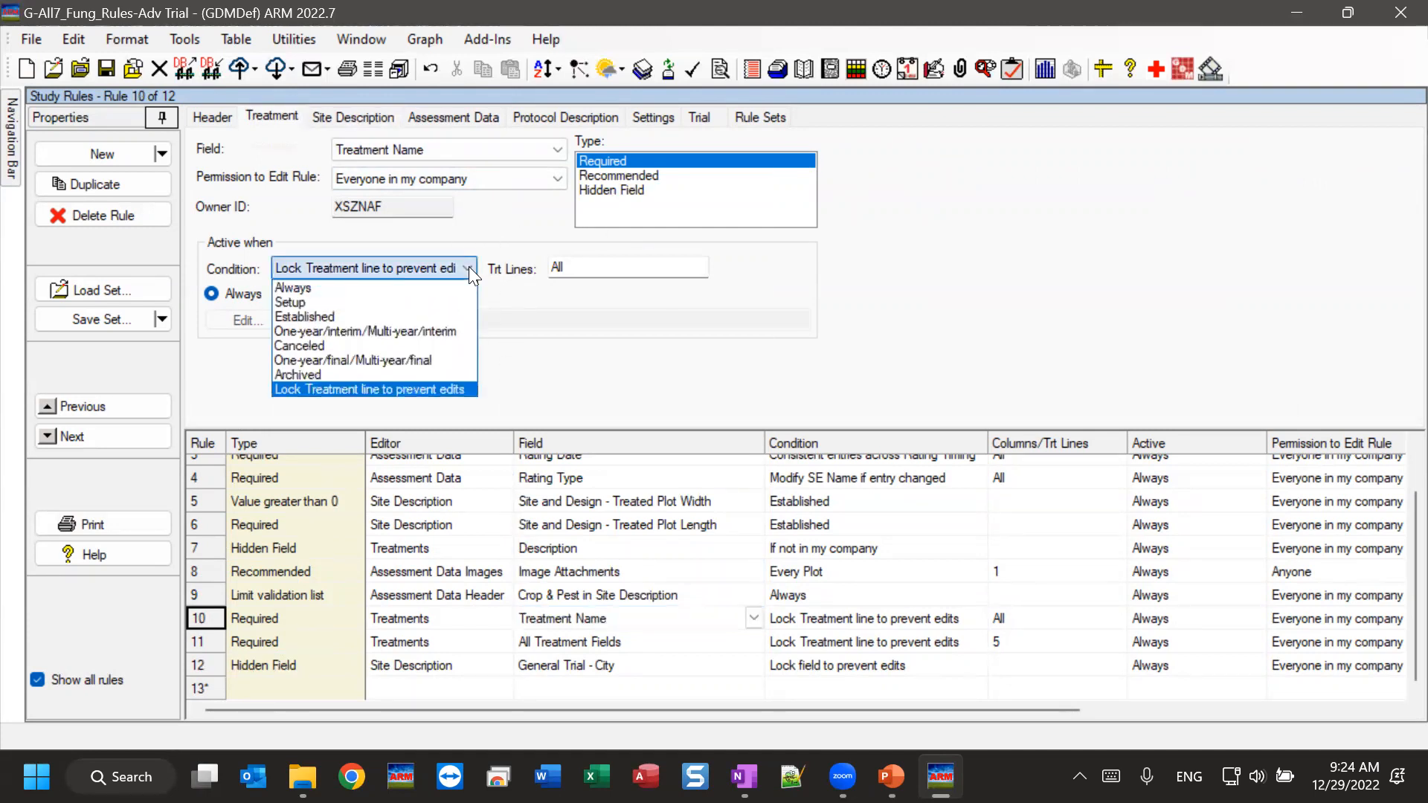
click(370, 287)
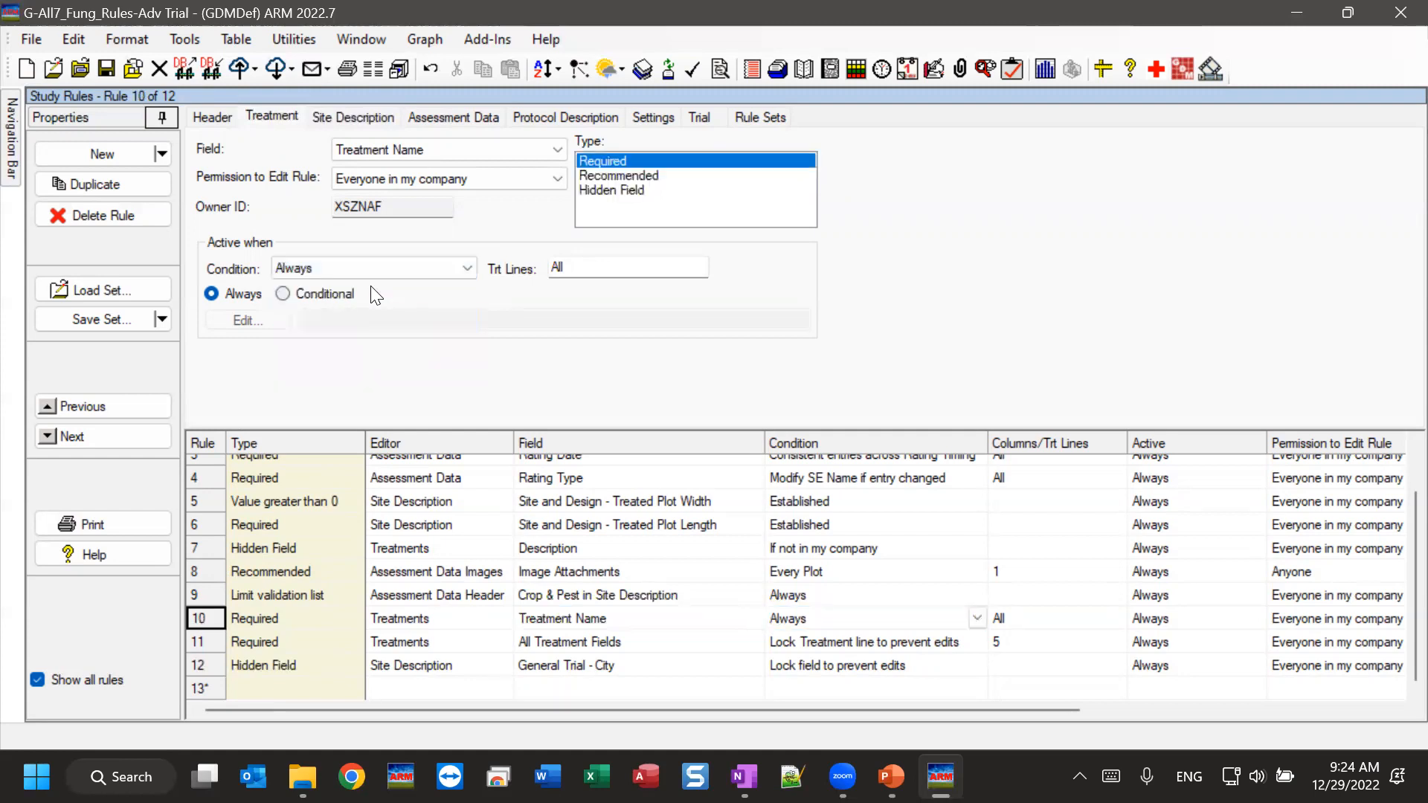
Change the Treatment Name rule to a Hidden Field rule with the condition If not in my company
click(617, 190)
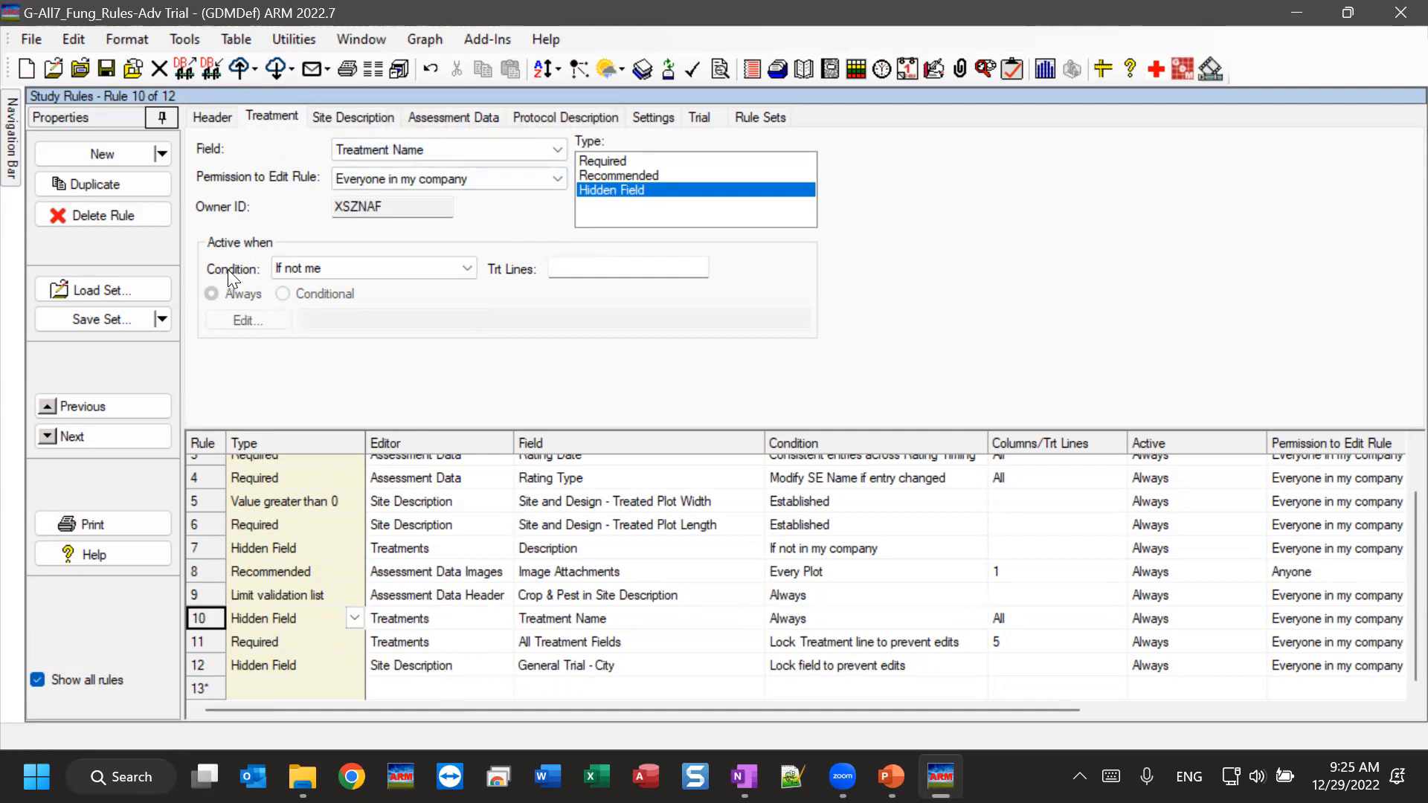
click(418, 270)
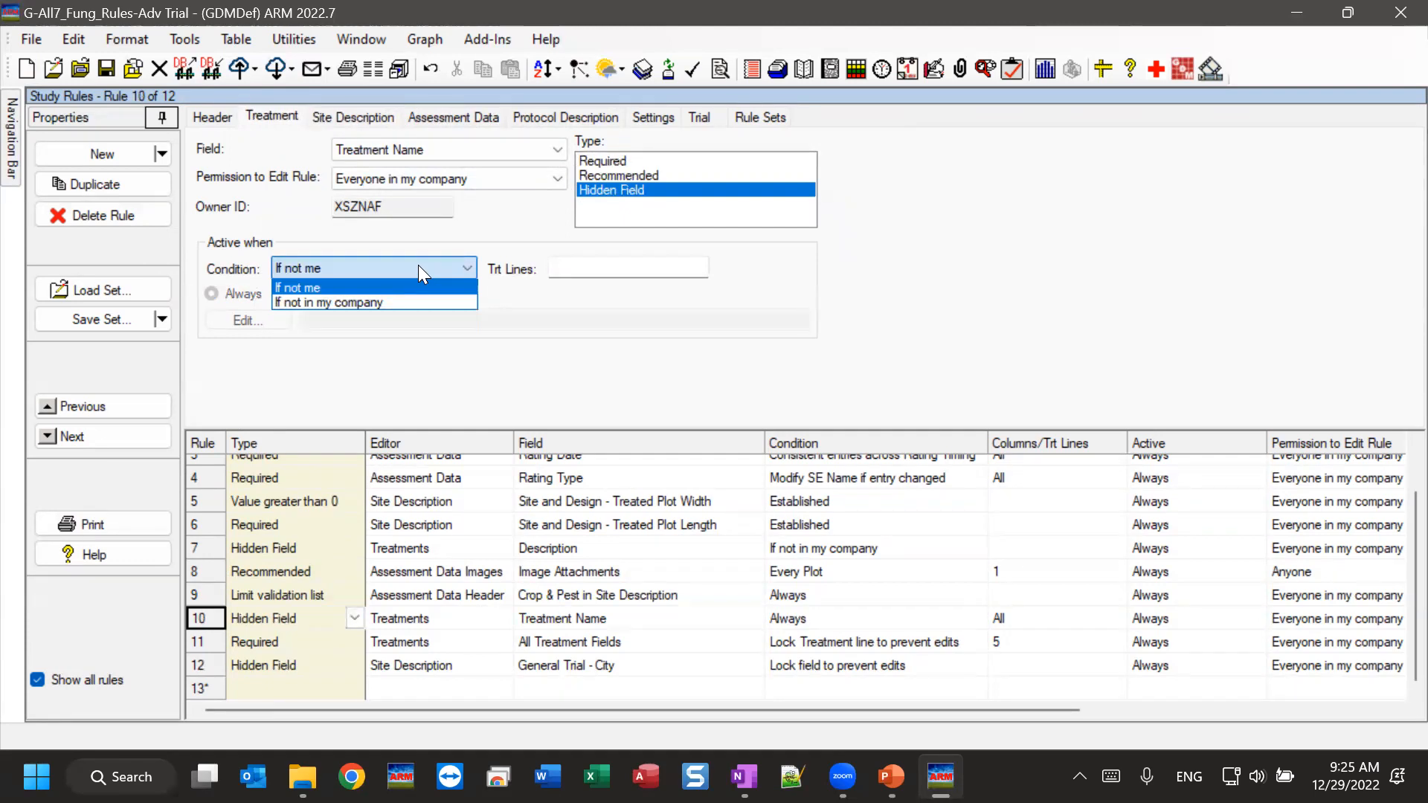
click(327, 301)
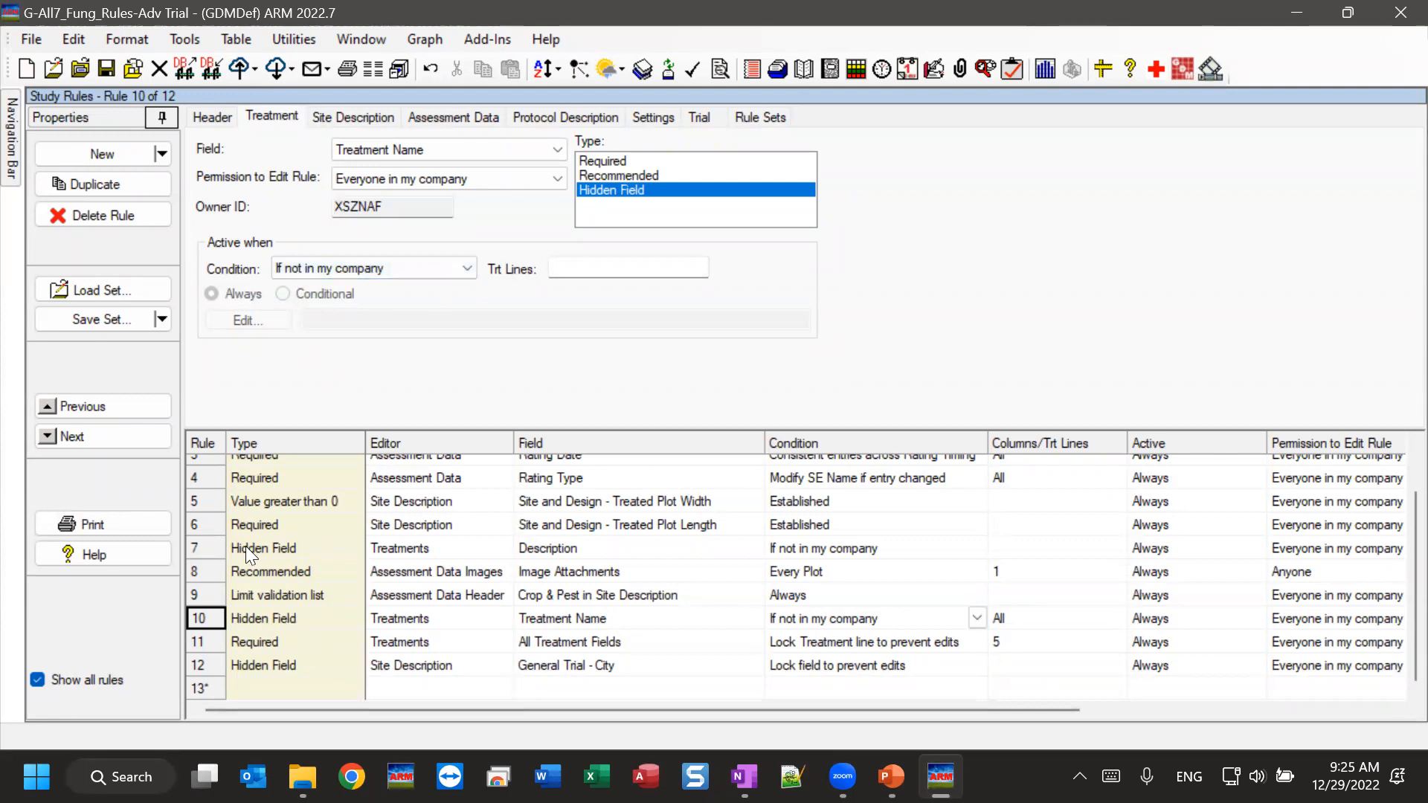
Compare the existing Hidden Field rule for the treatment Description with the Treatment Name rule
click(200, 549)
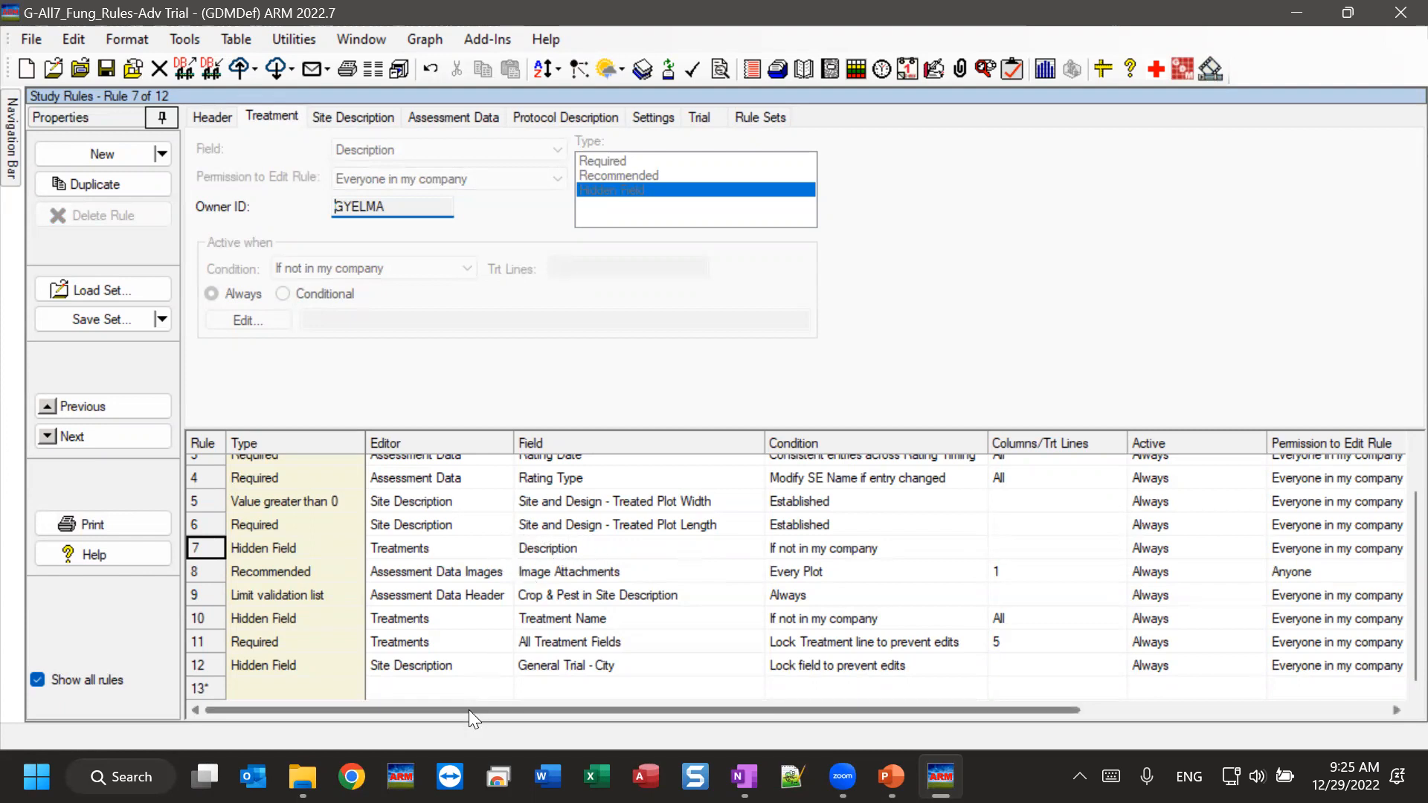
drag(470, 712, 422, 702)
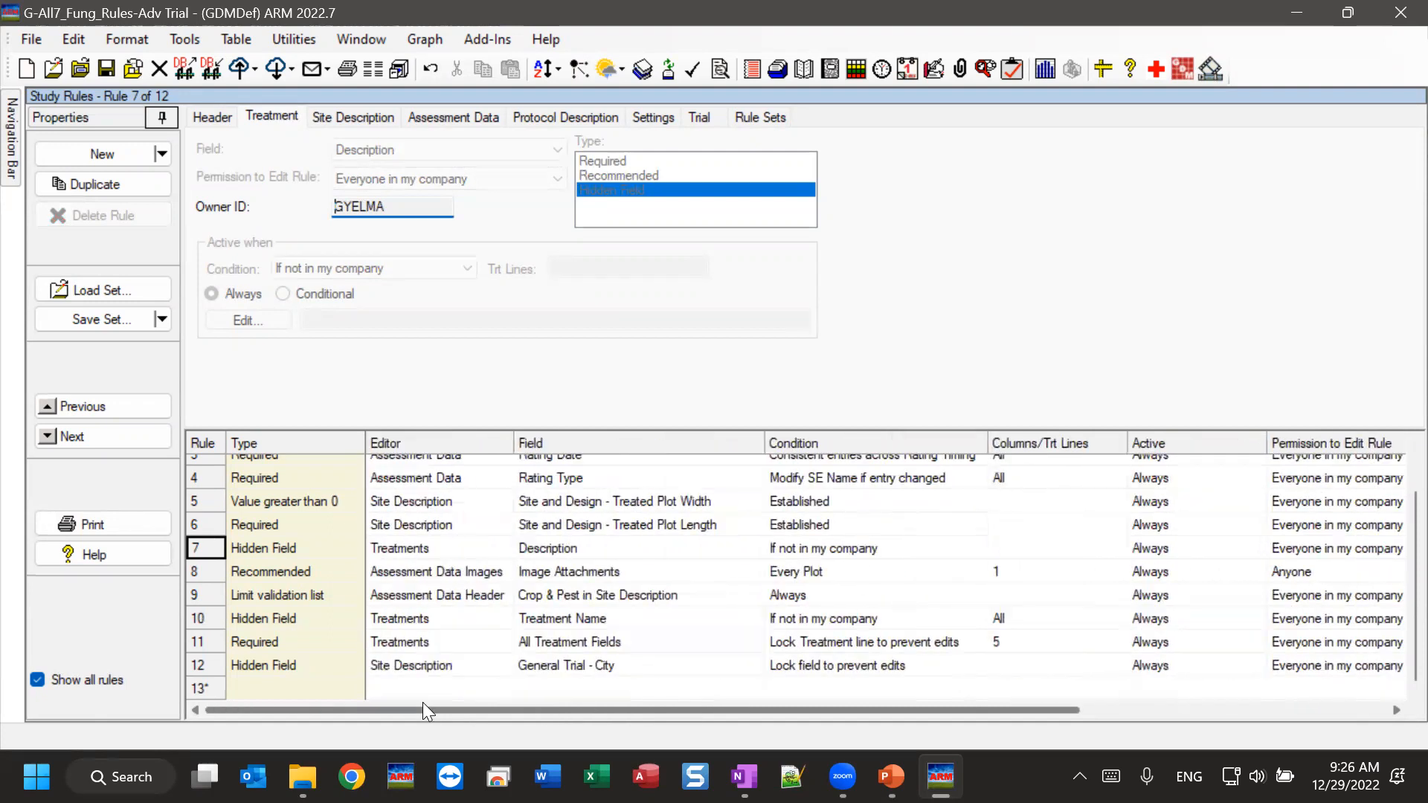
click(284, 620)
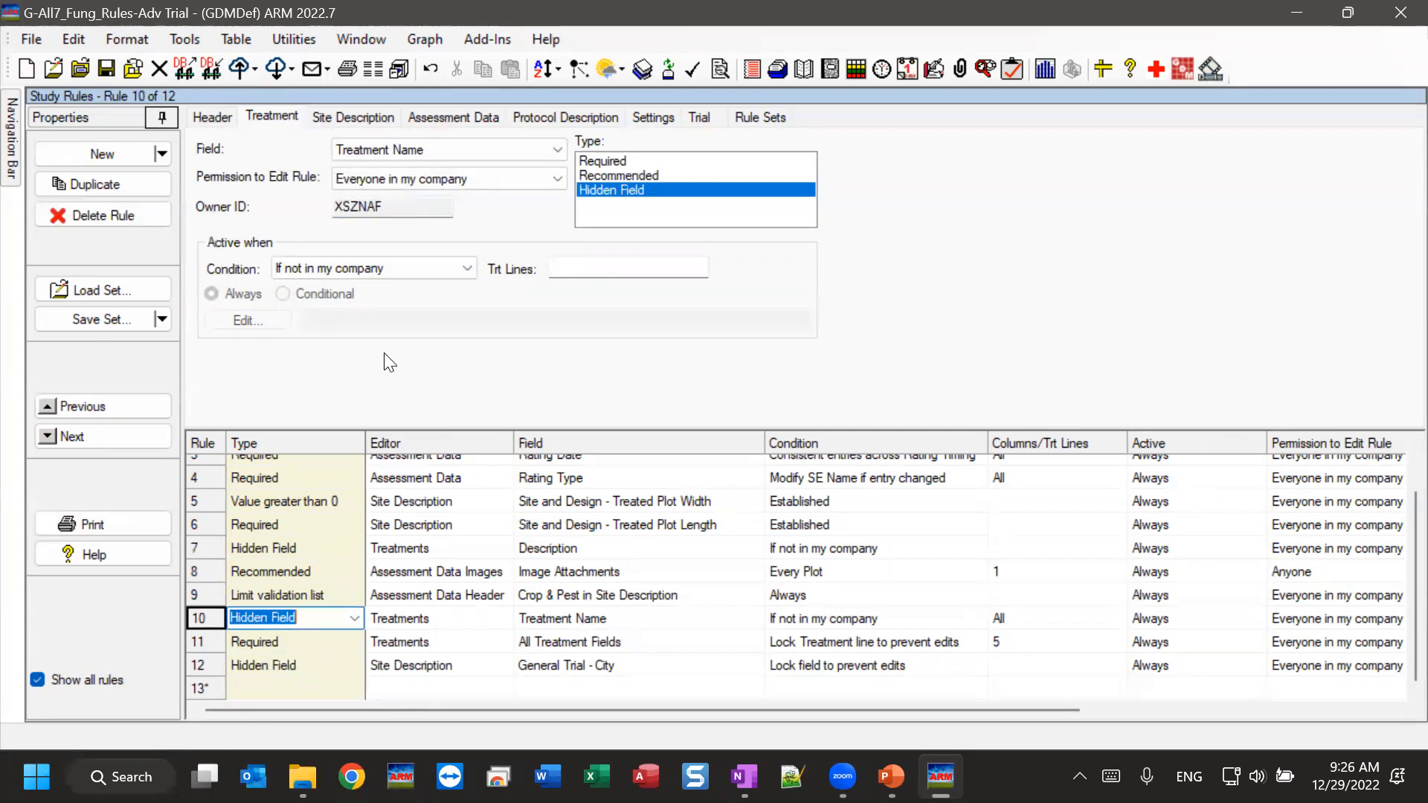
Open the treatments and check the treatment names and the lock on the Mico 60 line
mouse_move(11, 130)
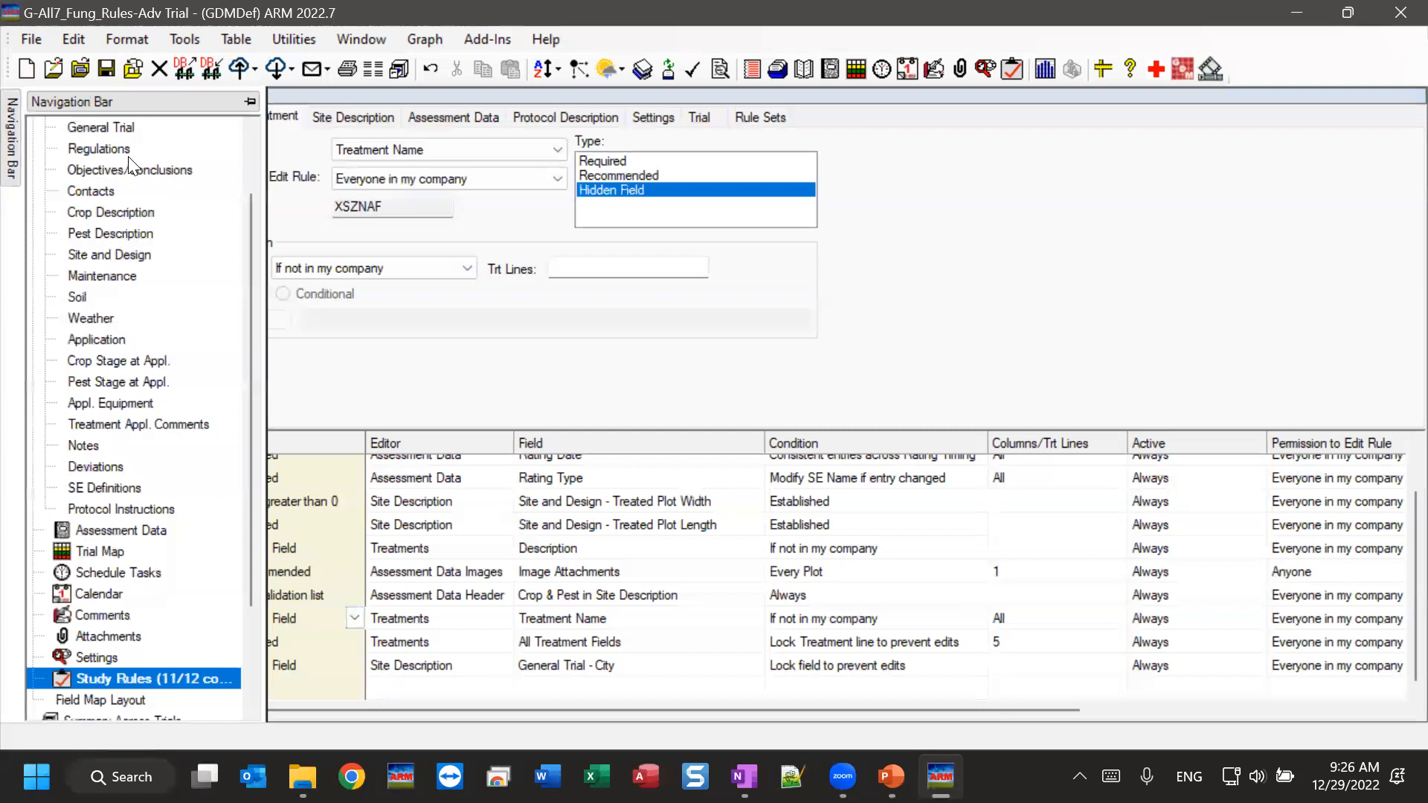
drag(251, 221, 260, 144)
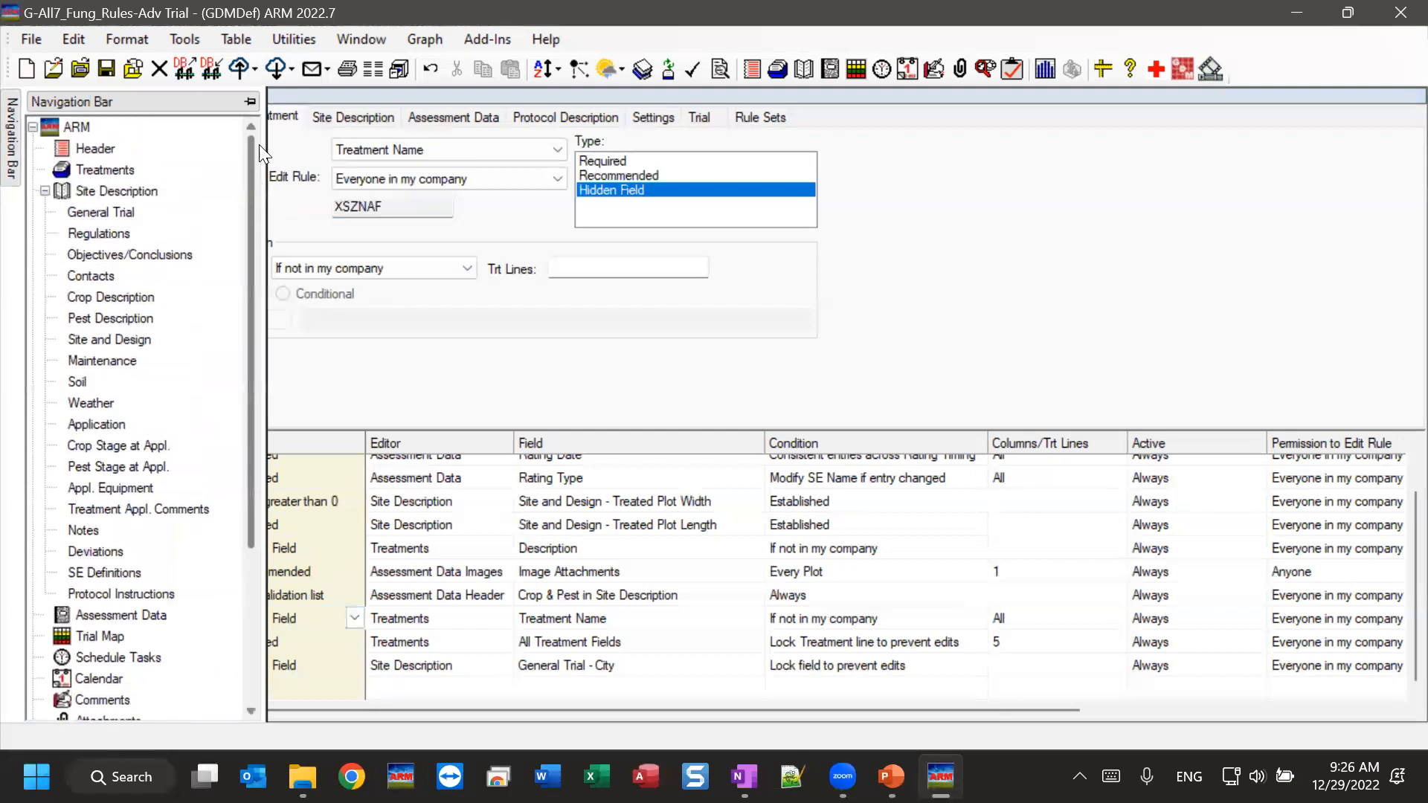
click(105, 168)
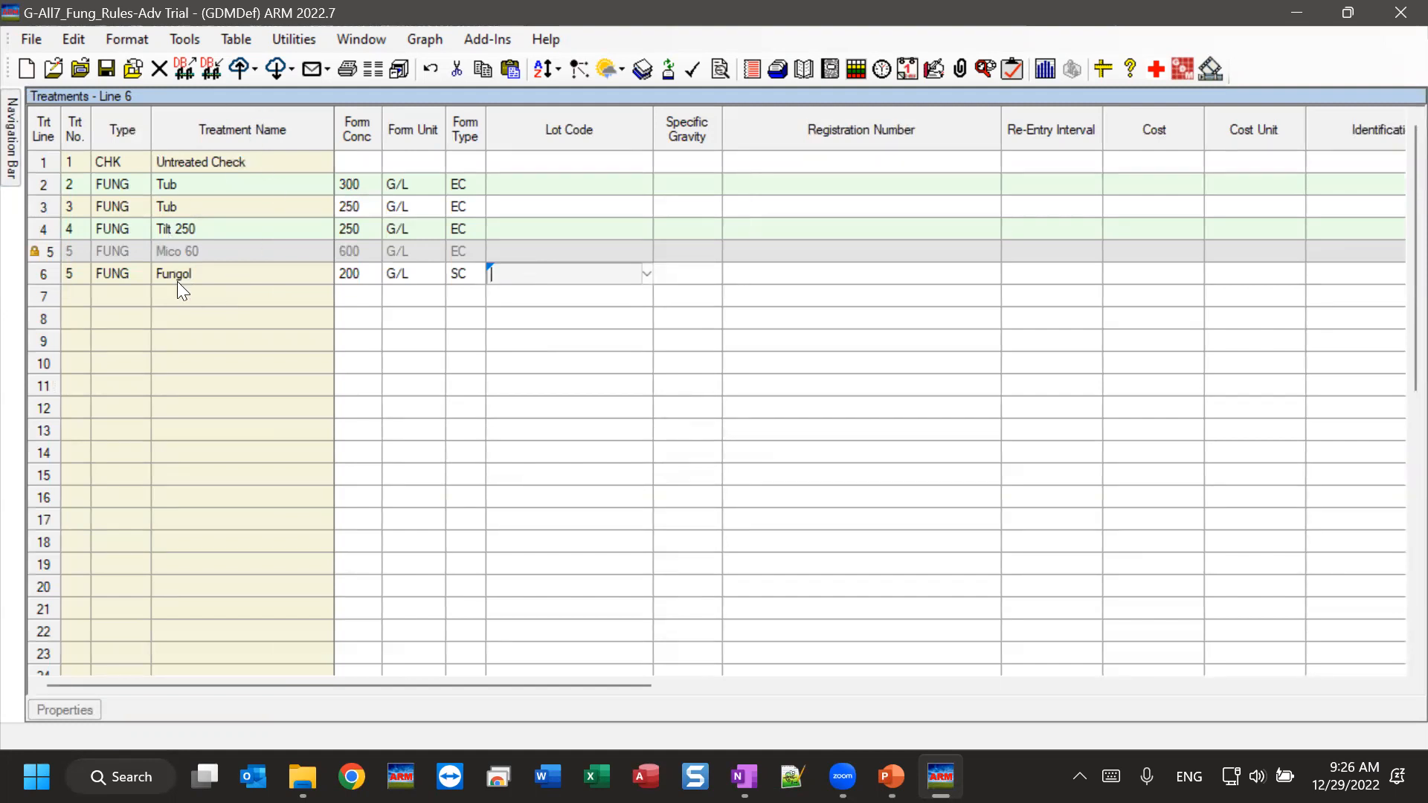
mouse_move(15, 141)
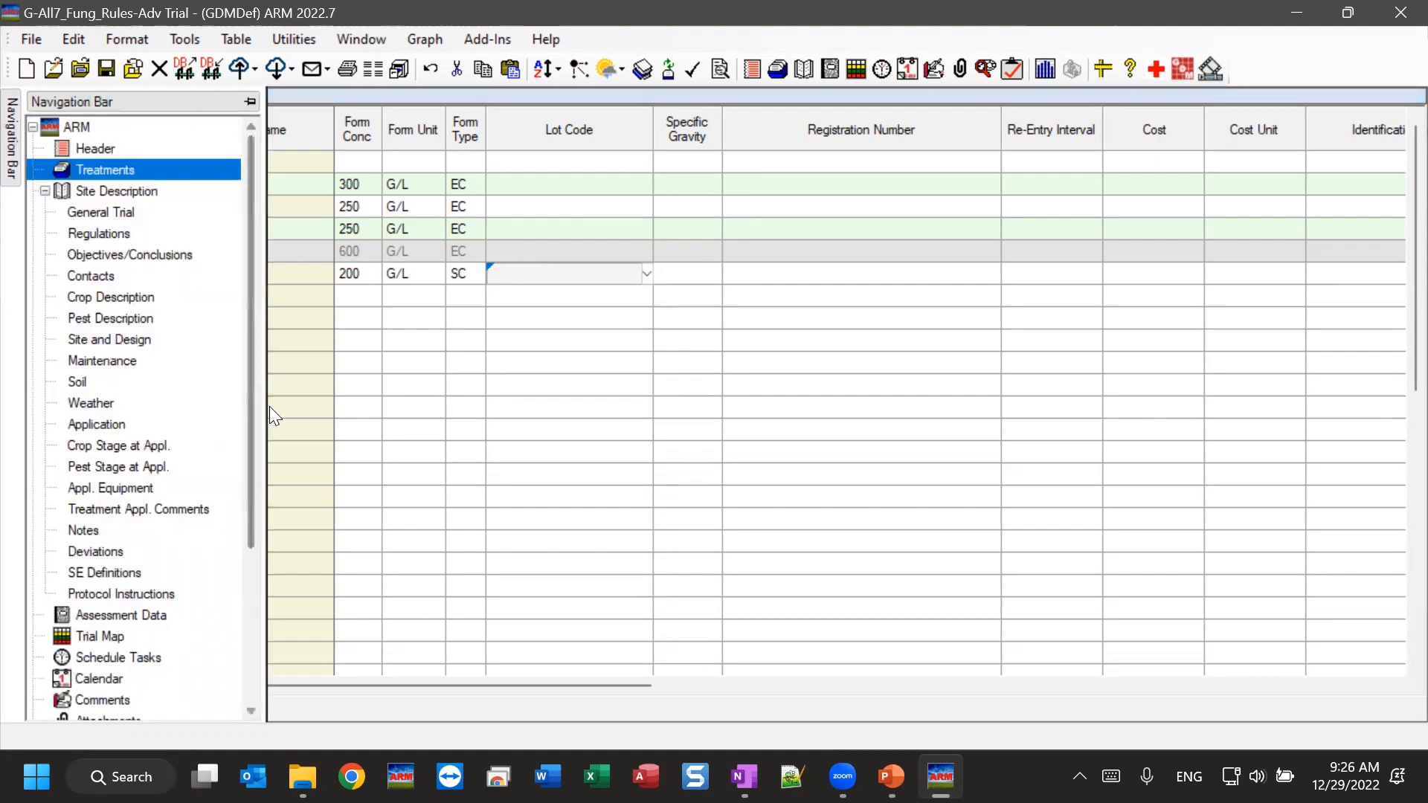
Open the study rules and examine the owner ID of the Hidden Field rule for the treatment Description
scroll(244, 528, down, 3)
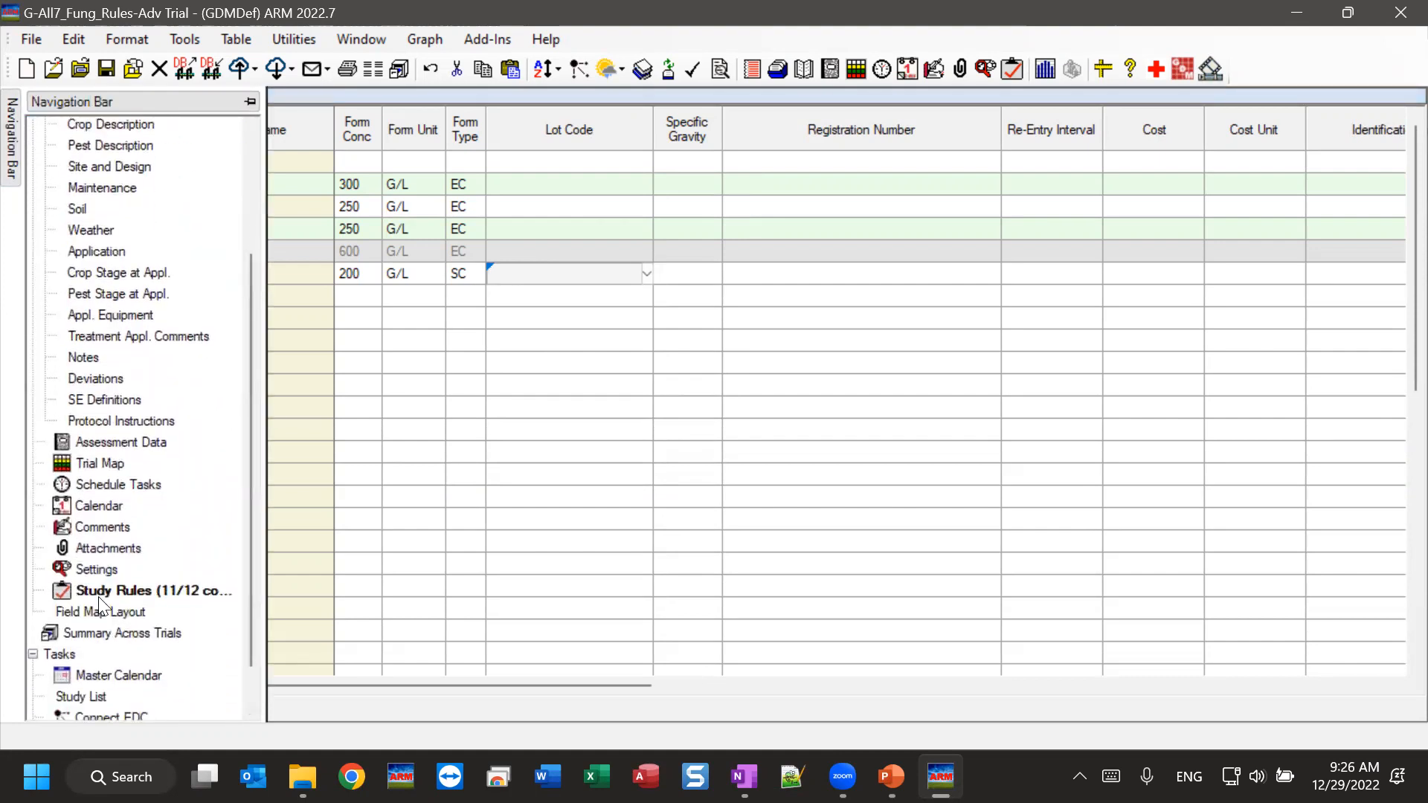
click(101, 592)
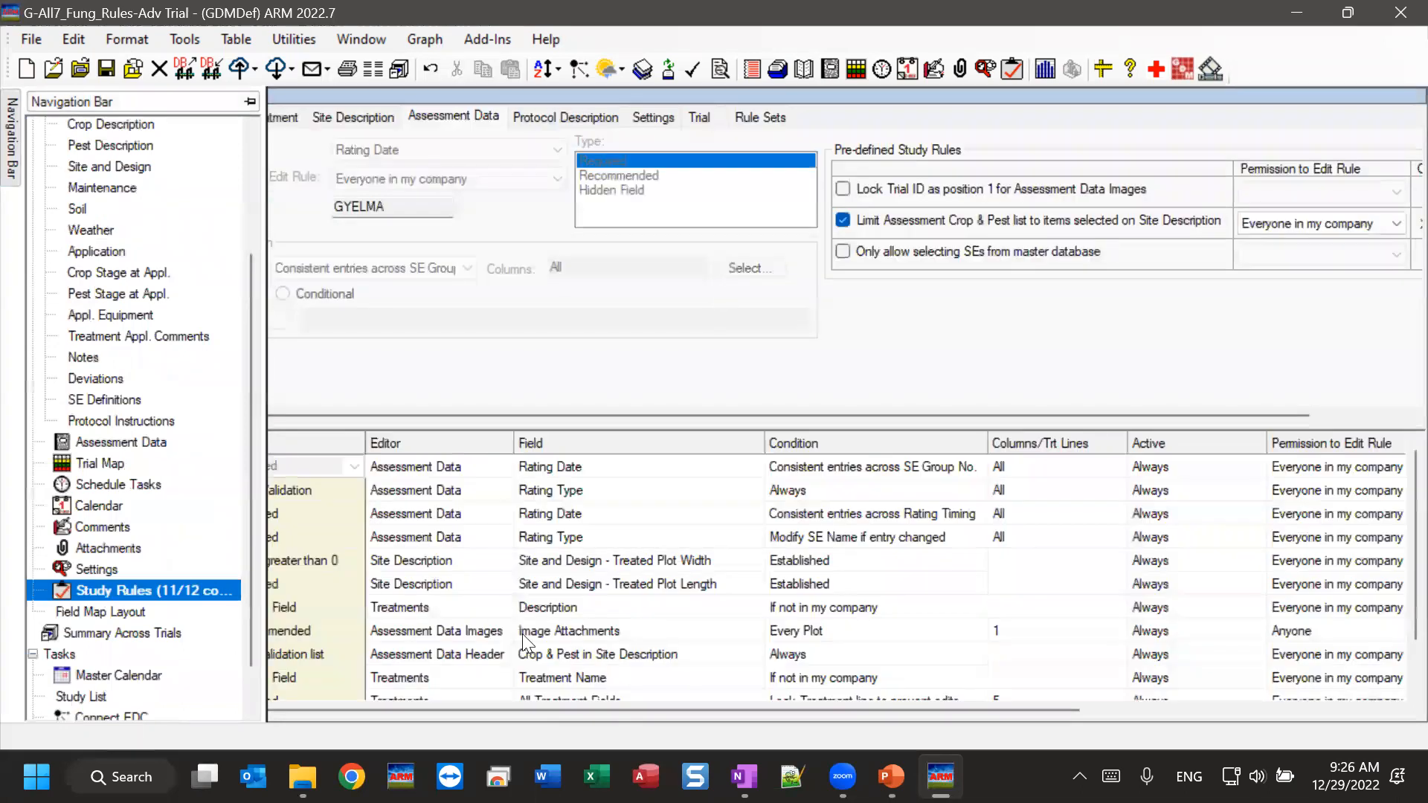
click(580, 609)
click(593, 612)
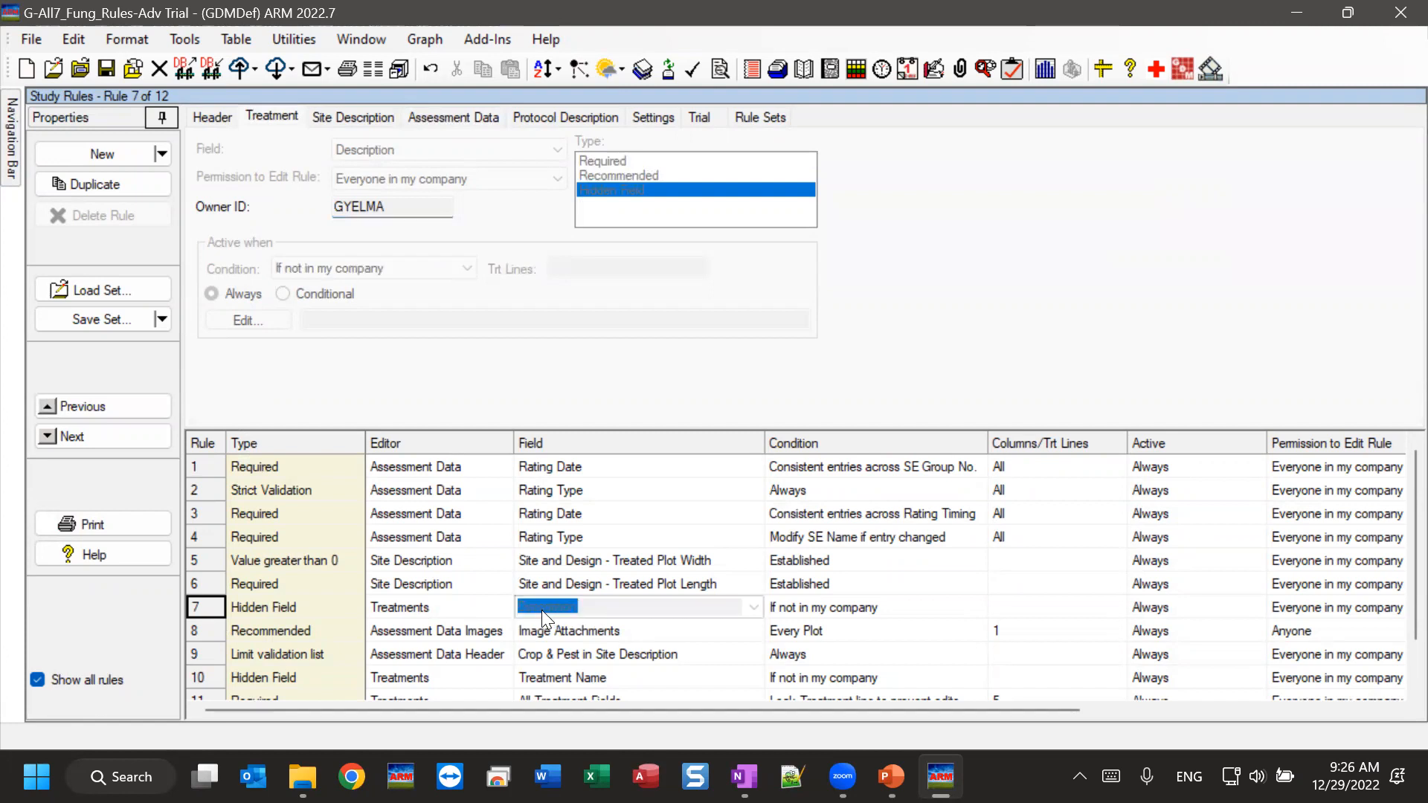
click(452, 610)
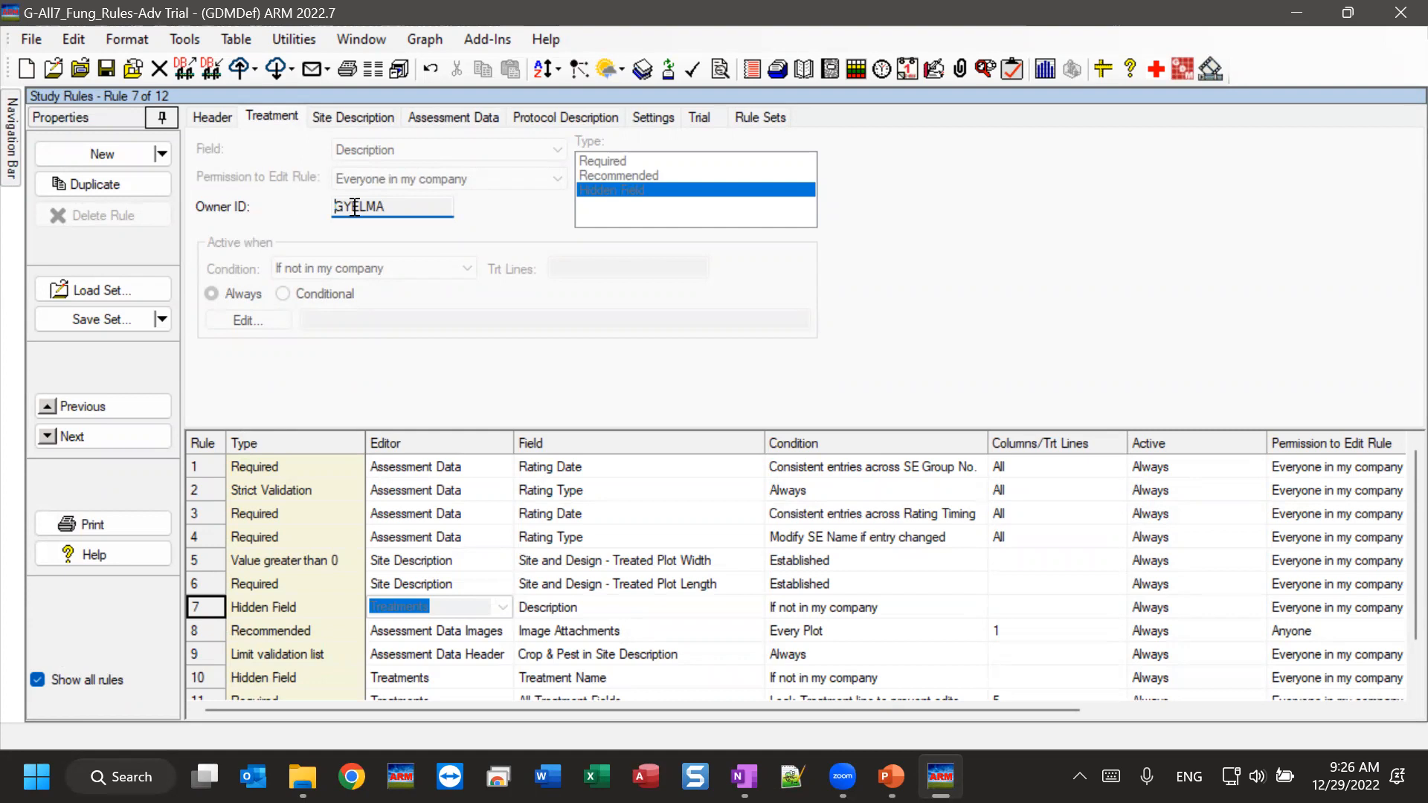
double_click(391, 205)
click(395, 206)
Open the treatments, apply the All fields view and look for the Description column
mouse_move(20, 149)
drag(251, 277, 269, 155)
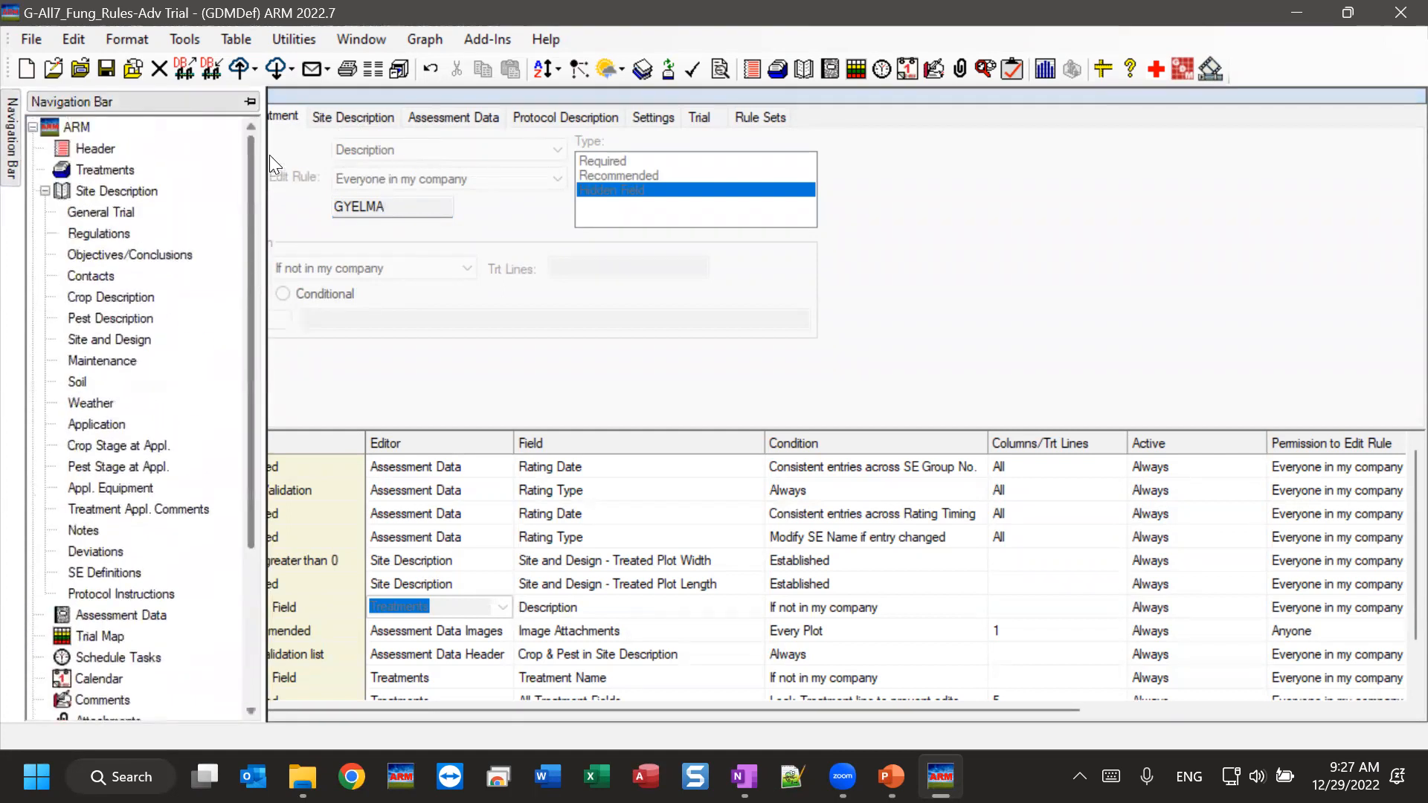
click(106, 173)
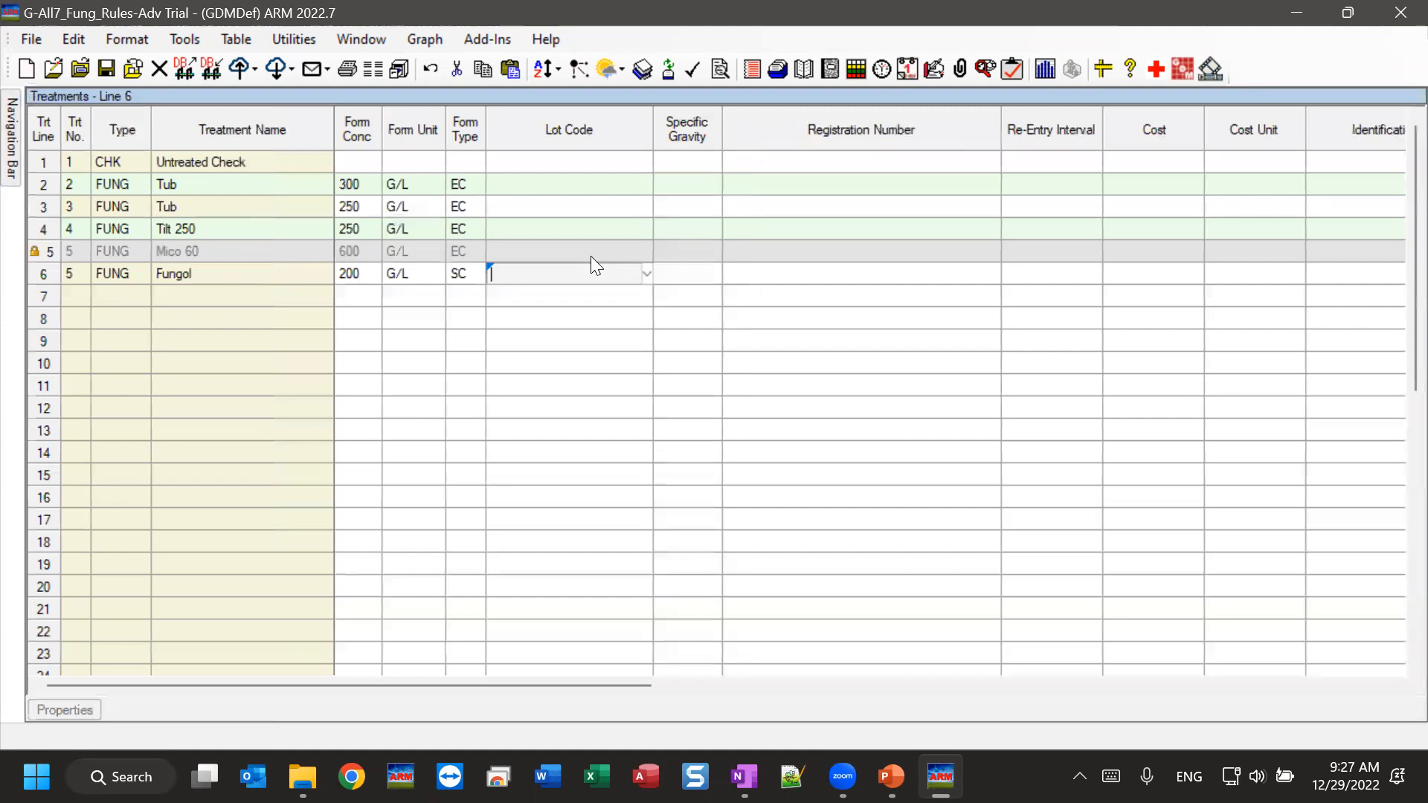
mouse_move(52, 704)
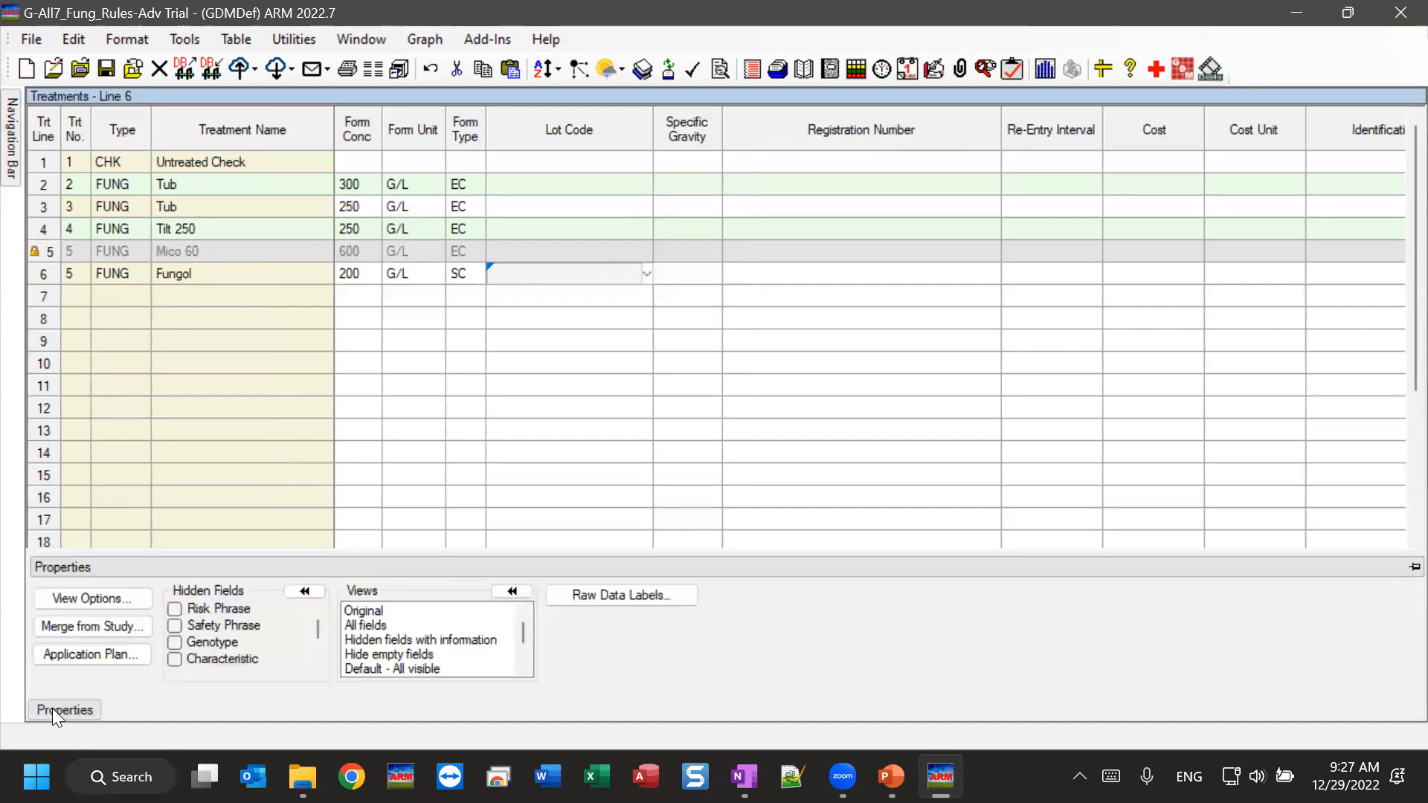
click(363, 625)
click(304, 368)
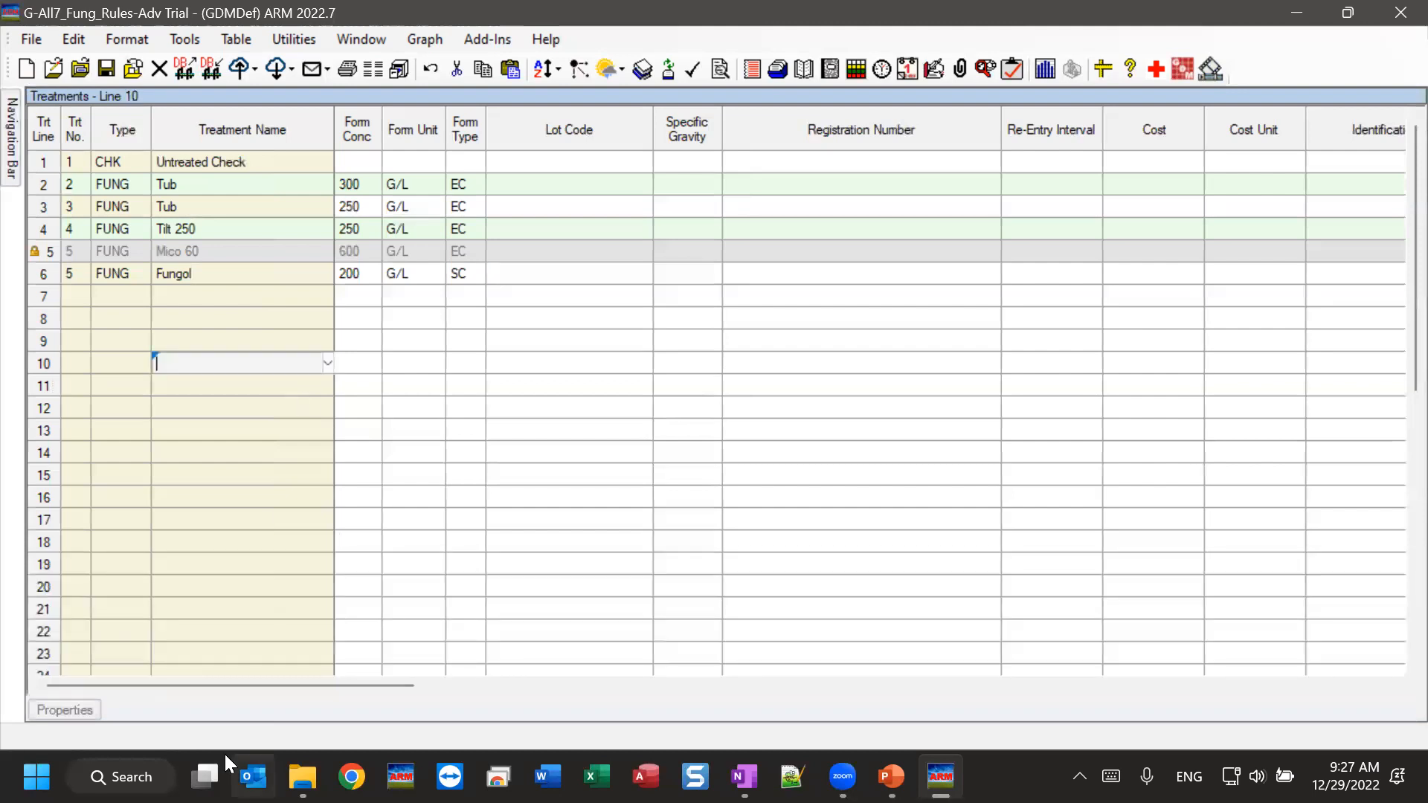
drag(208, 684, 151, 648)
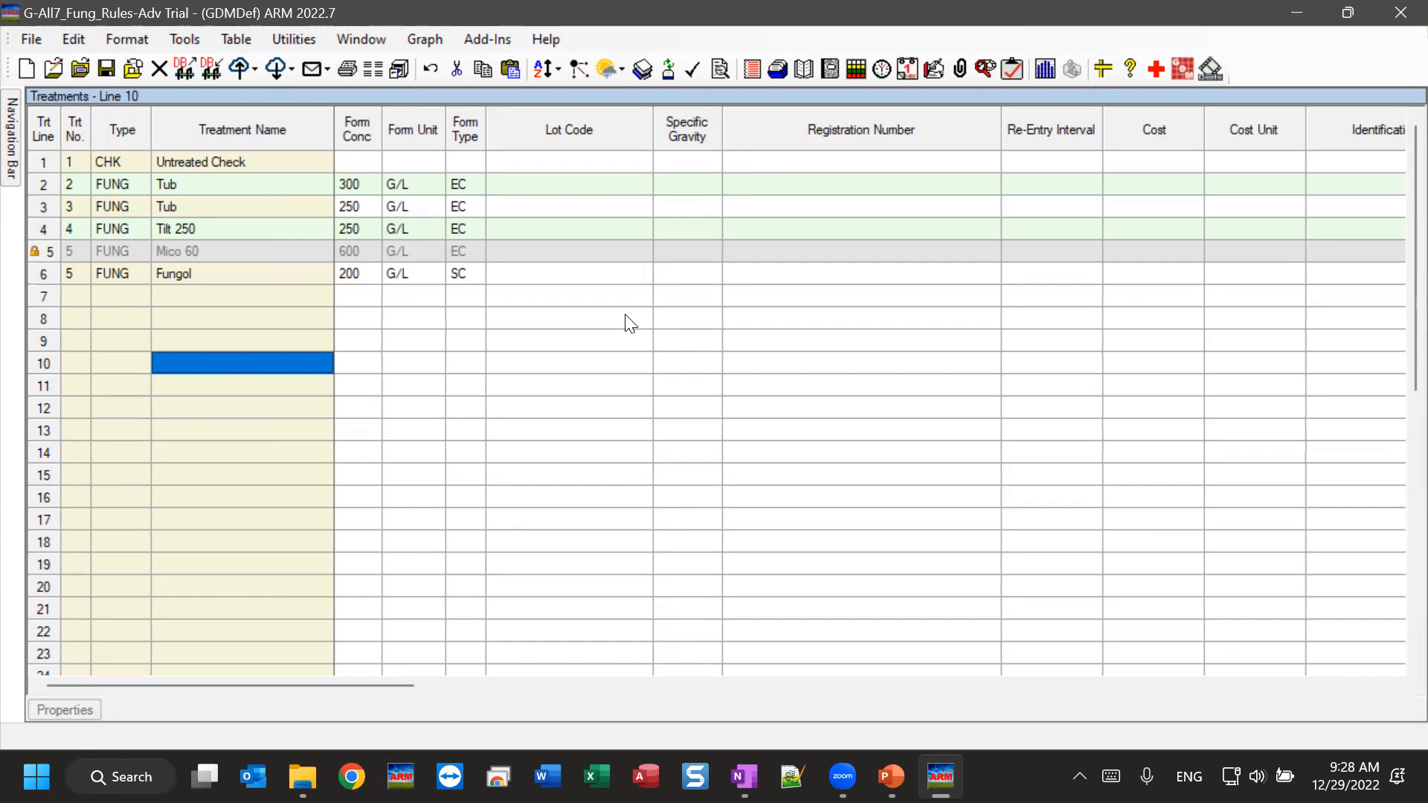
Switch to the Study Rules.pptx presentation in PowerPoint and show the Ownership slide
mouse_move(891, 777)
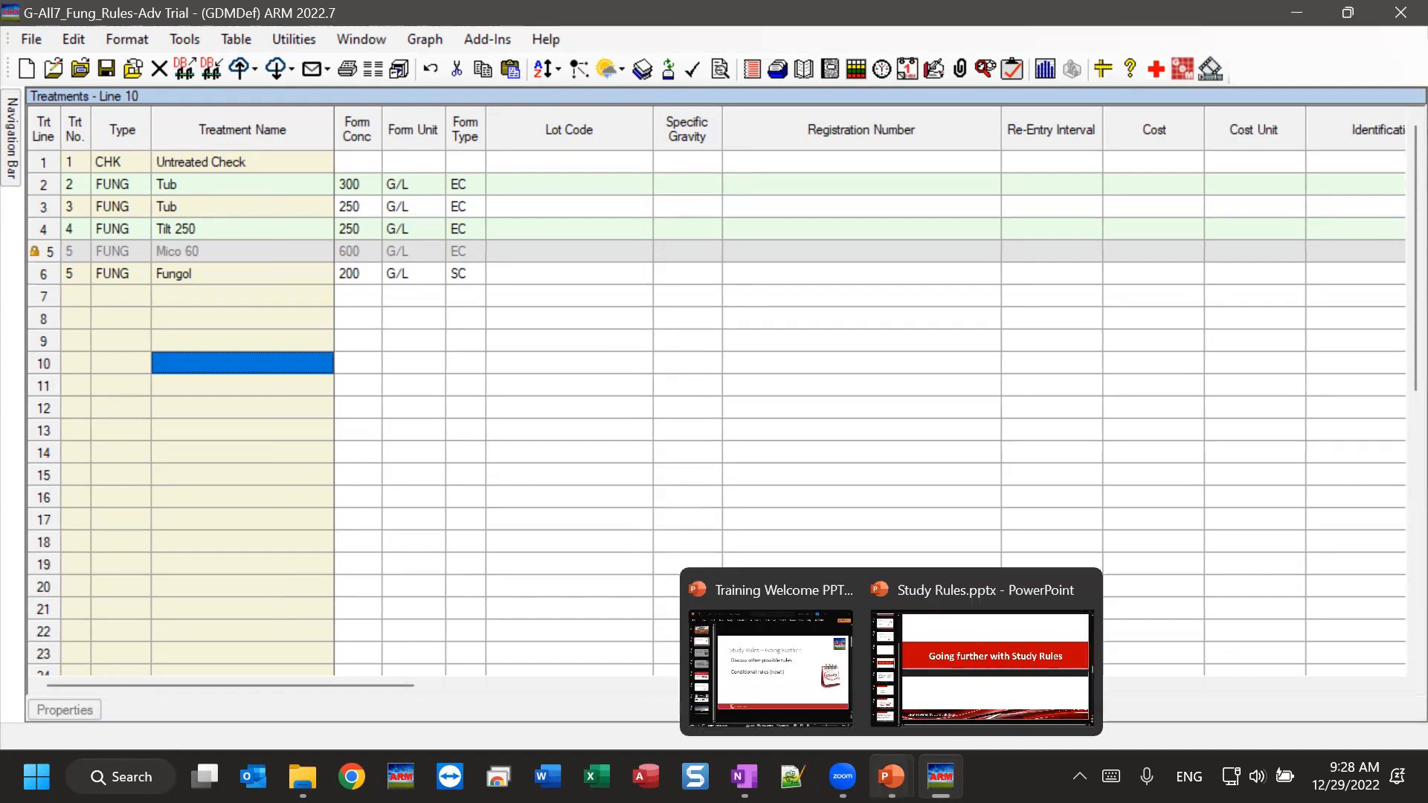
click(967, 641)
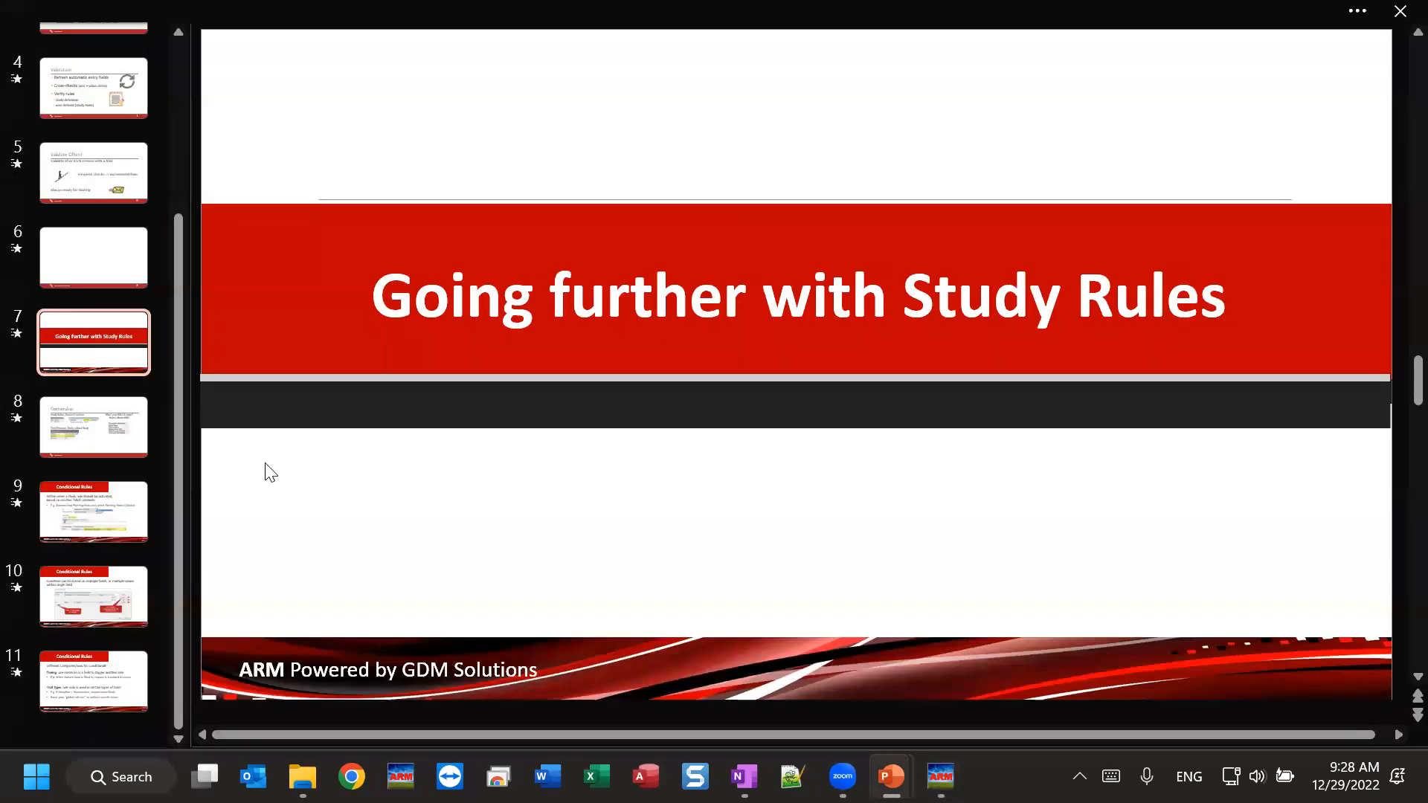
click(64, 424)
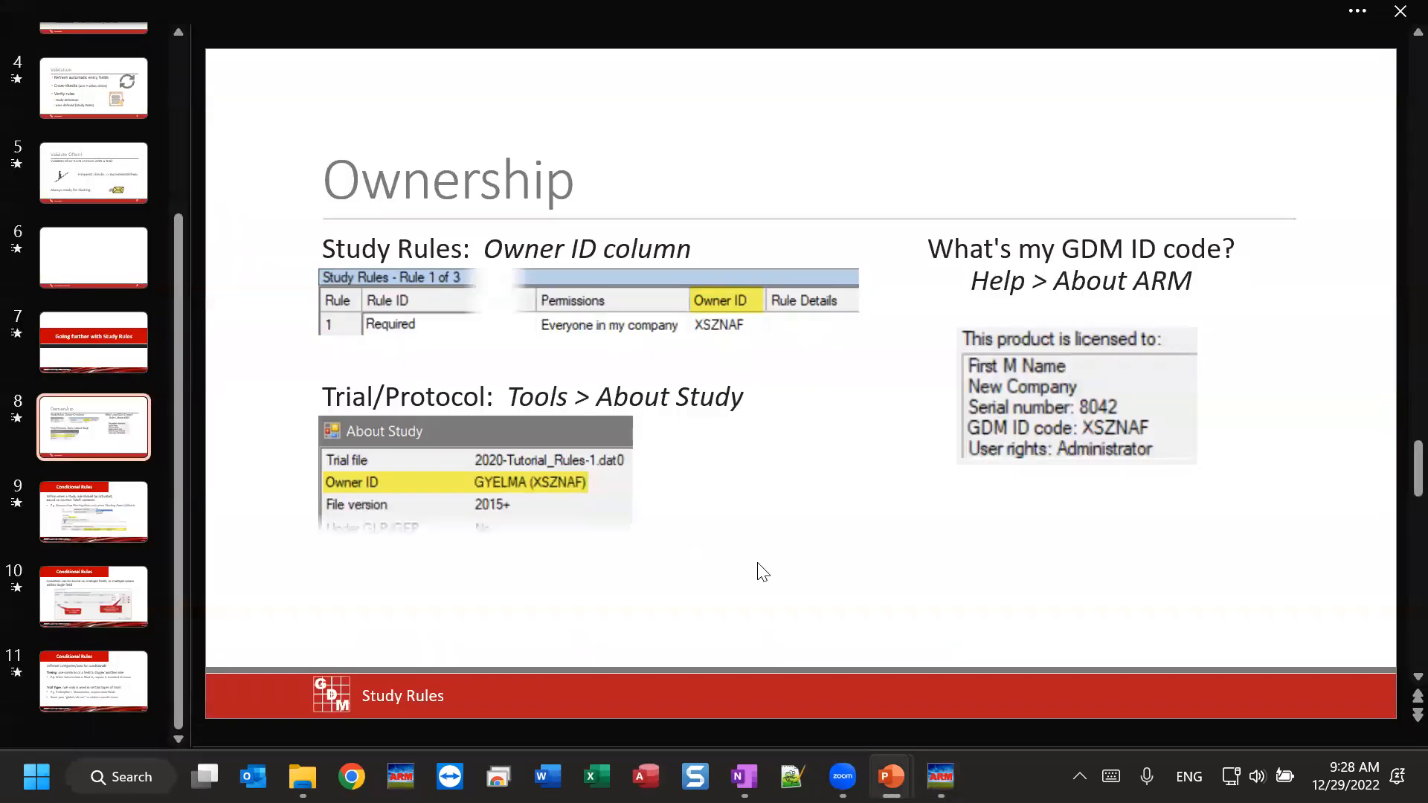
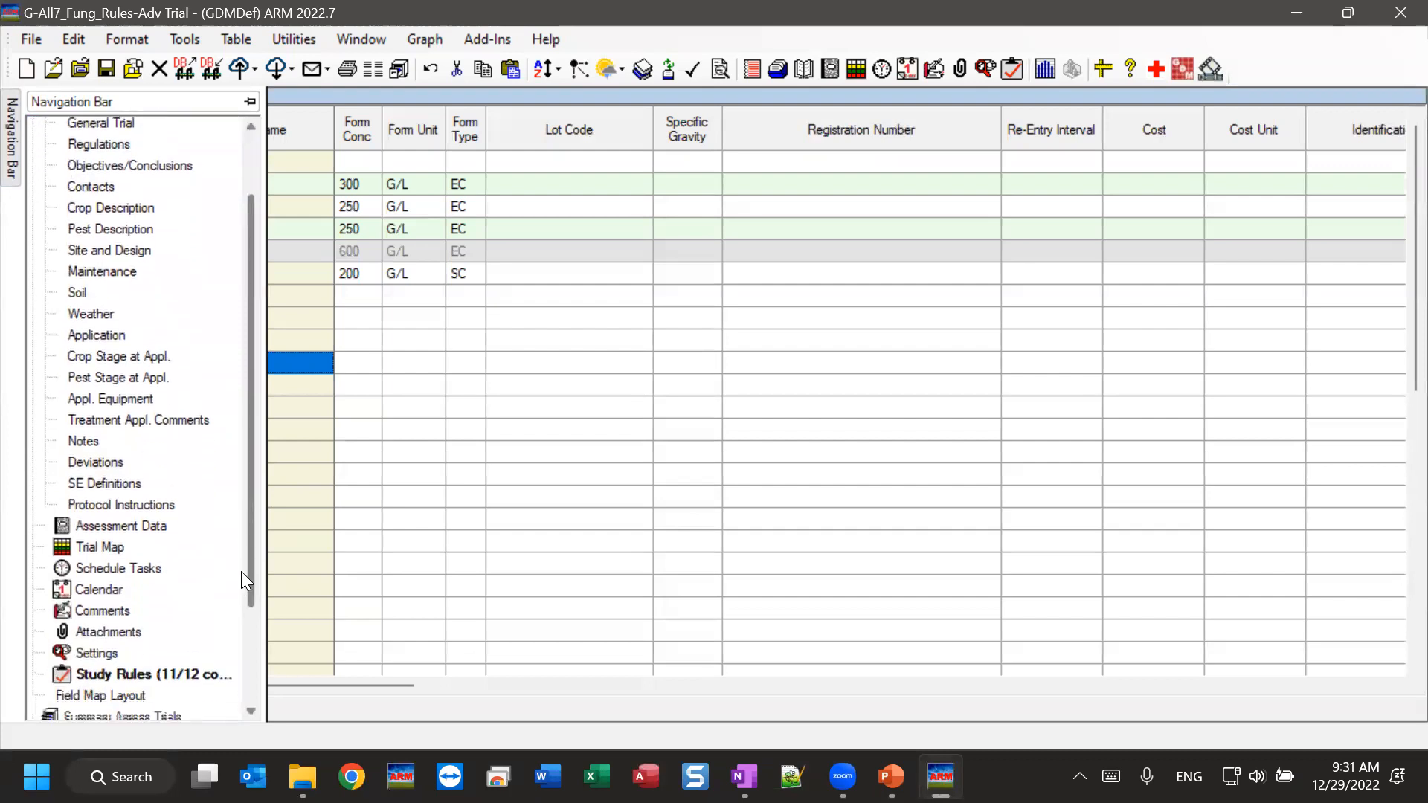
Return to the study rules in ARM and compare the owner IDs and edit permissions of rules 7 to 9
click(98, 621)
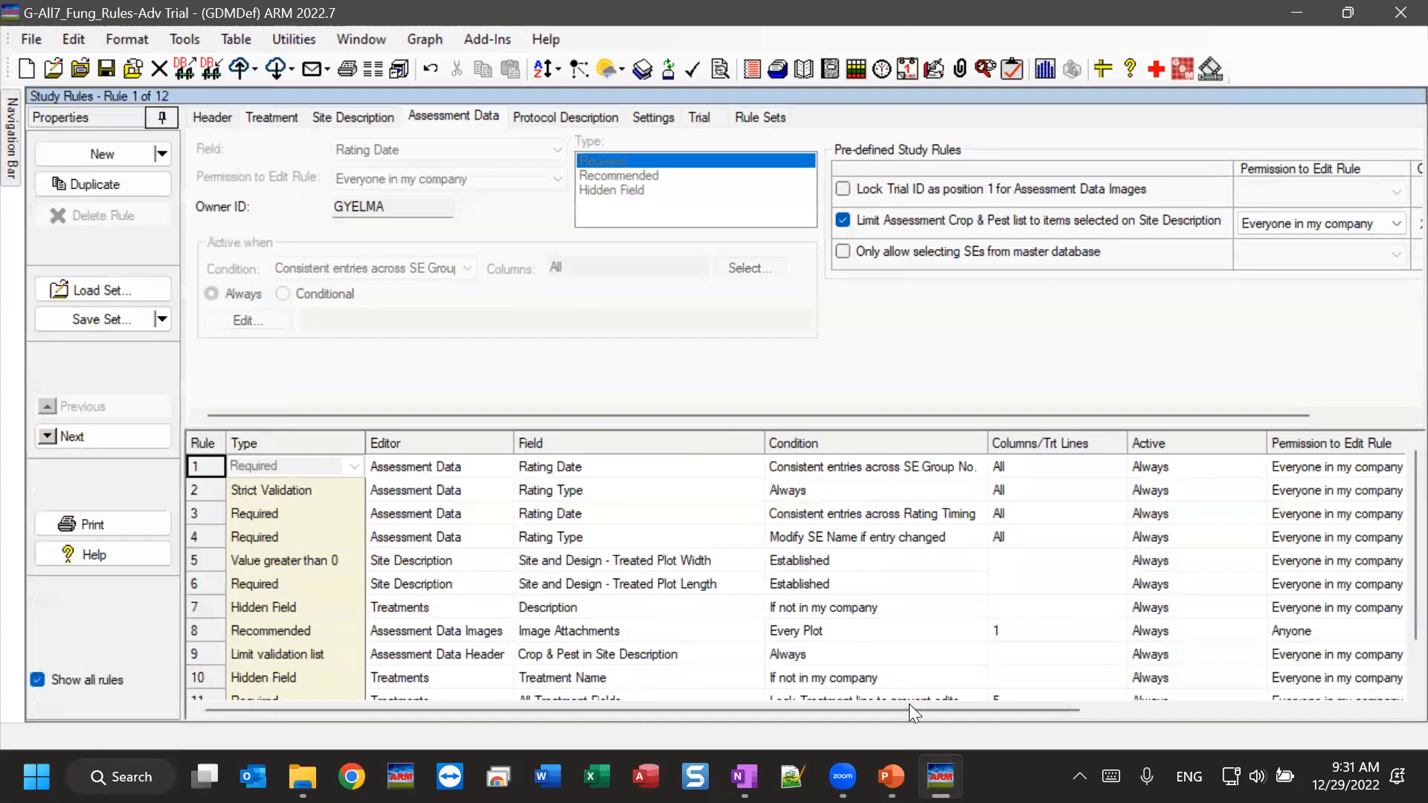
drag(893, 709, 1119, 709)
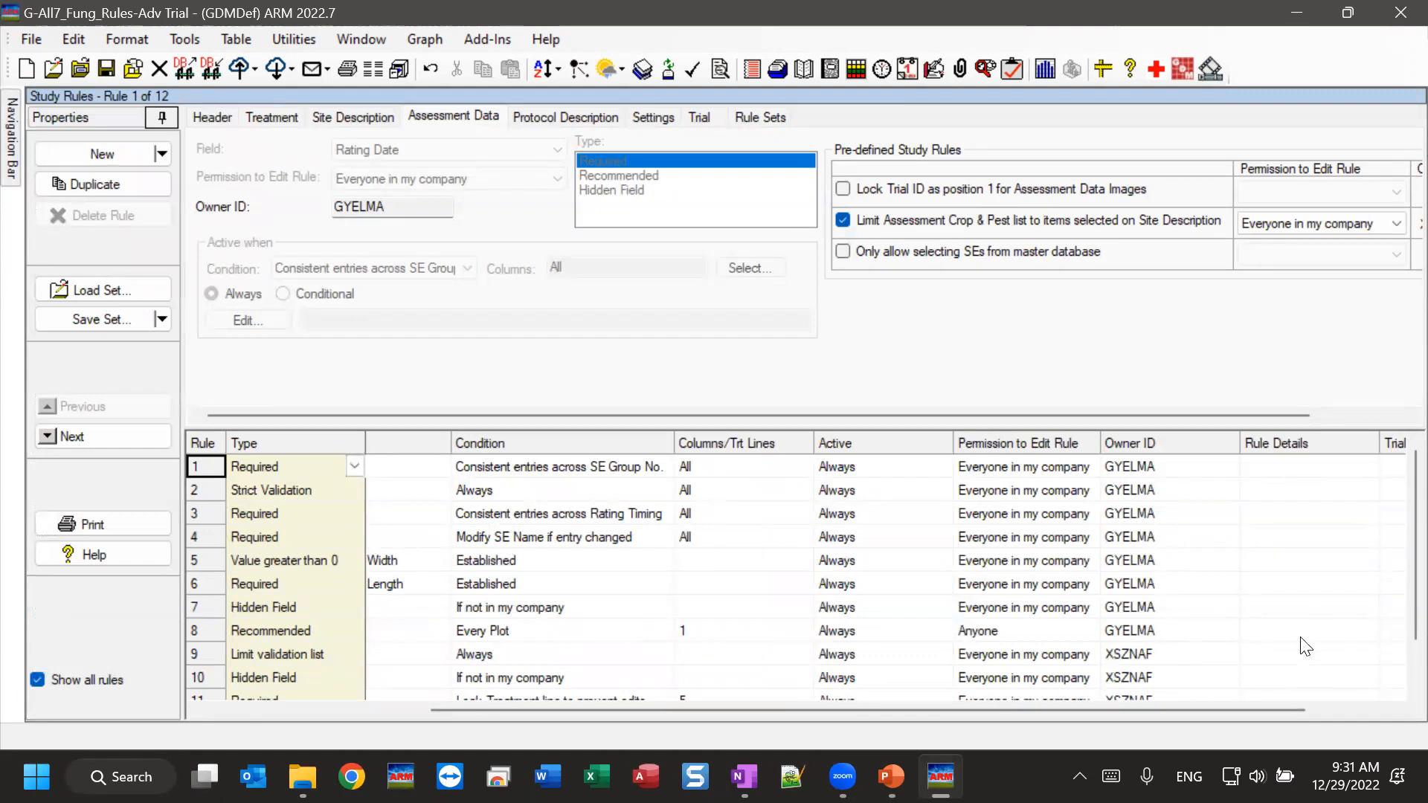
scroll(1392, 594, down, 1)
click(1110, 595)
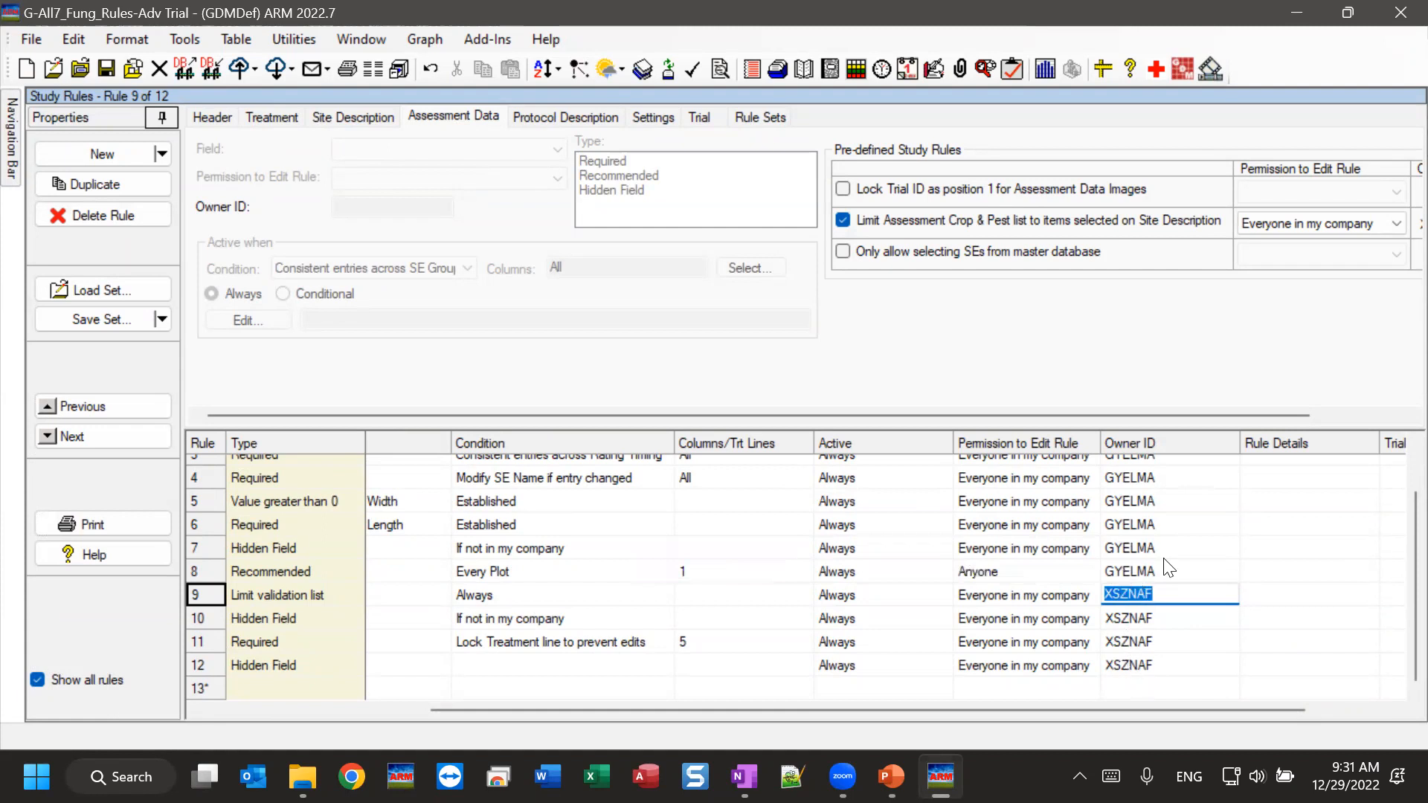
click(1127, 569)
click(1130, 546)
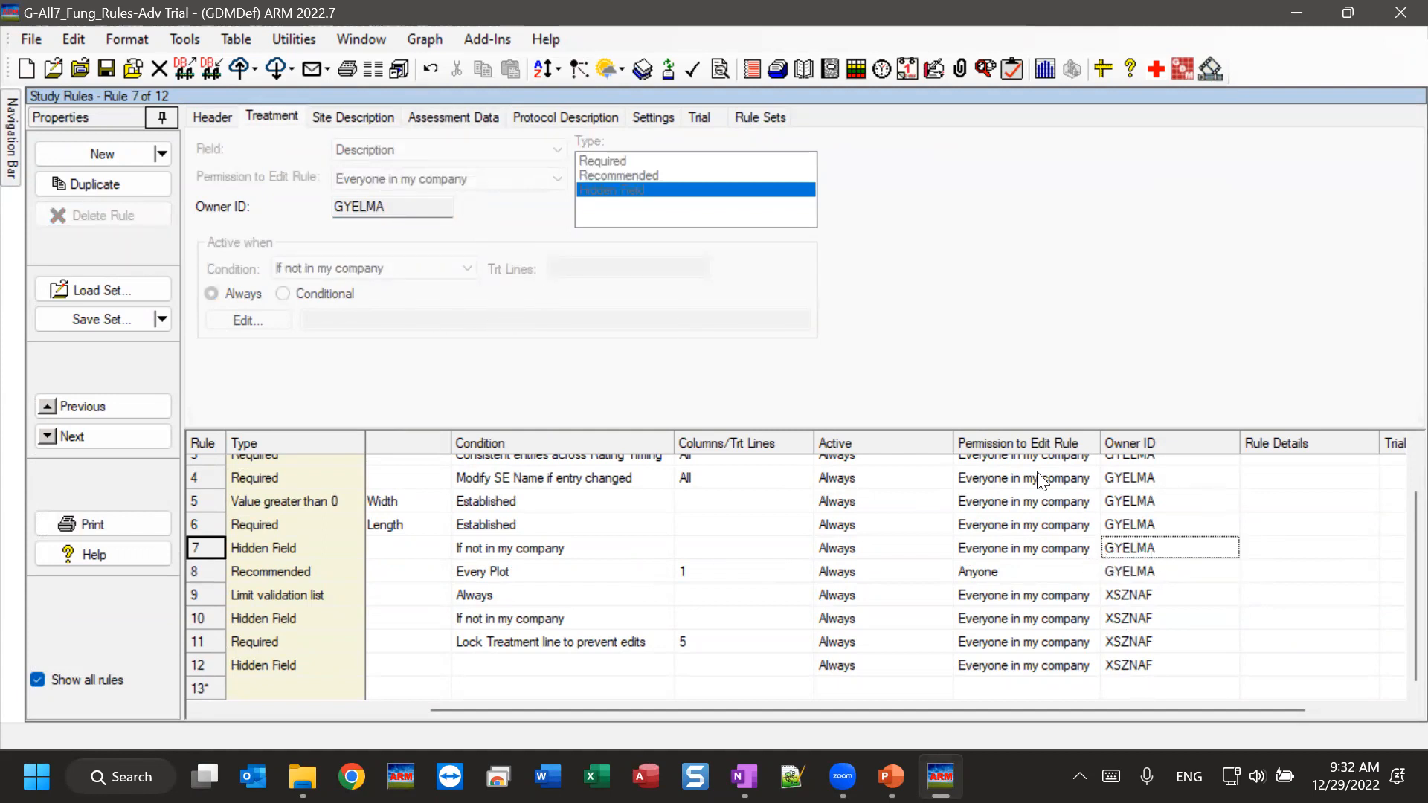
click(989, 550)
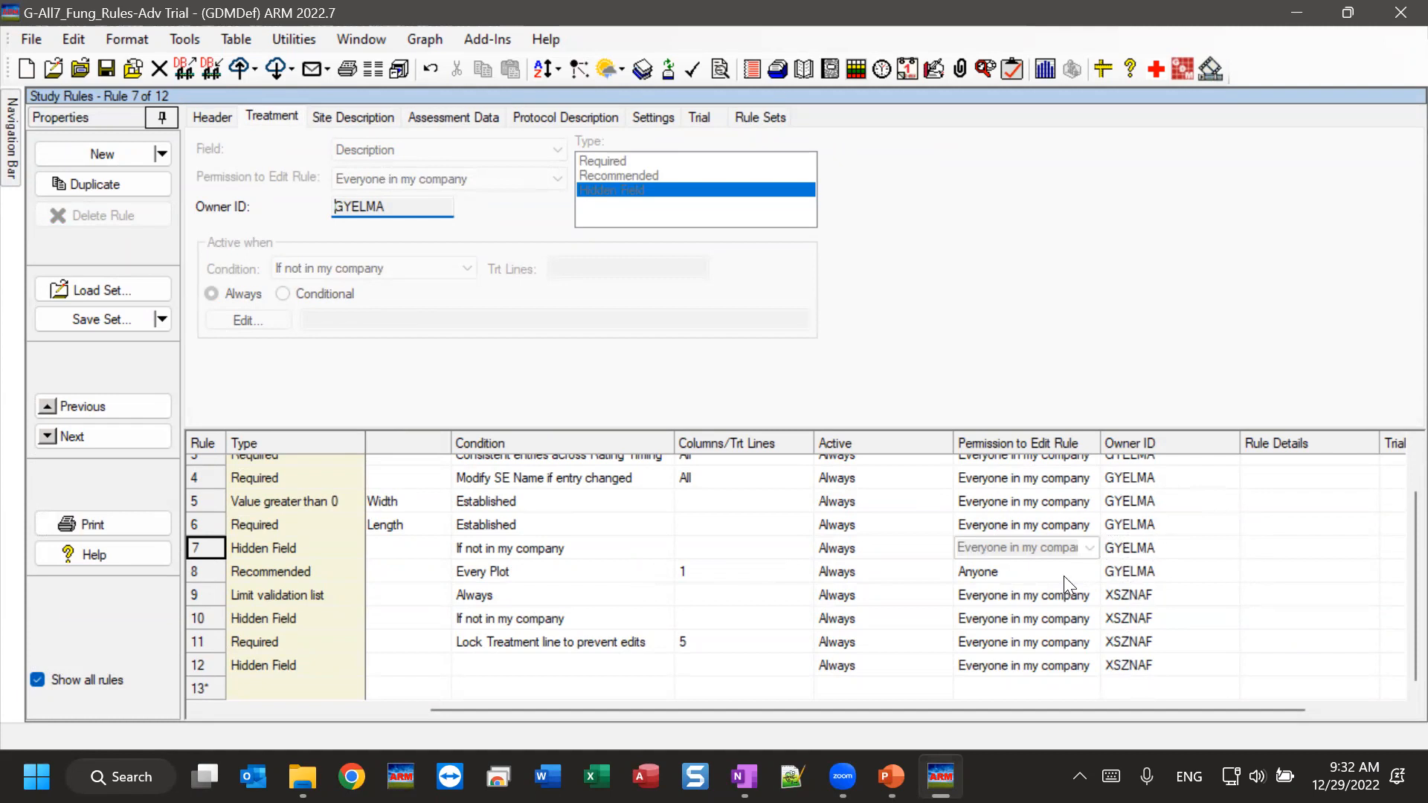
Check whether the edit permission and type of the Image Attachments rule can be edited
click(567, 579)
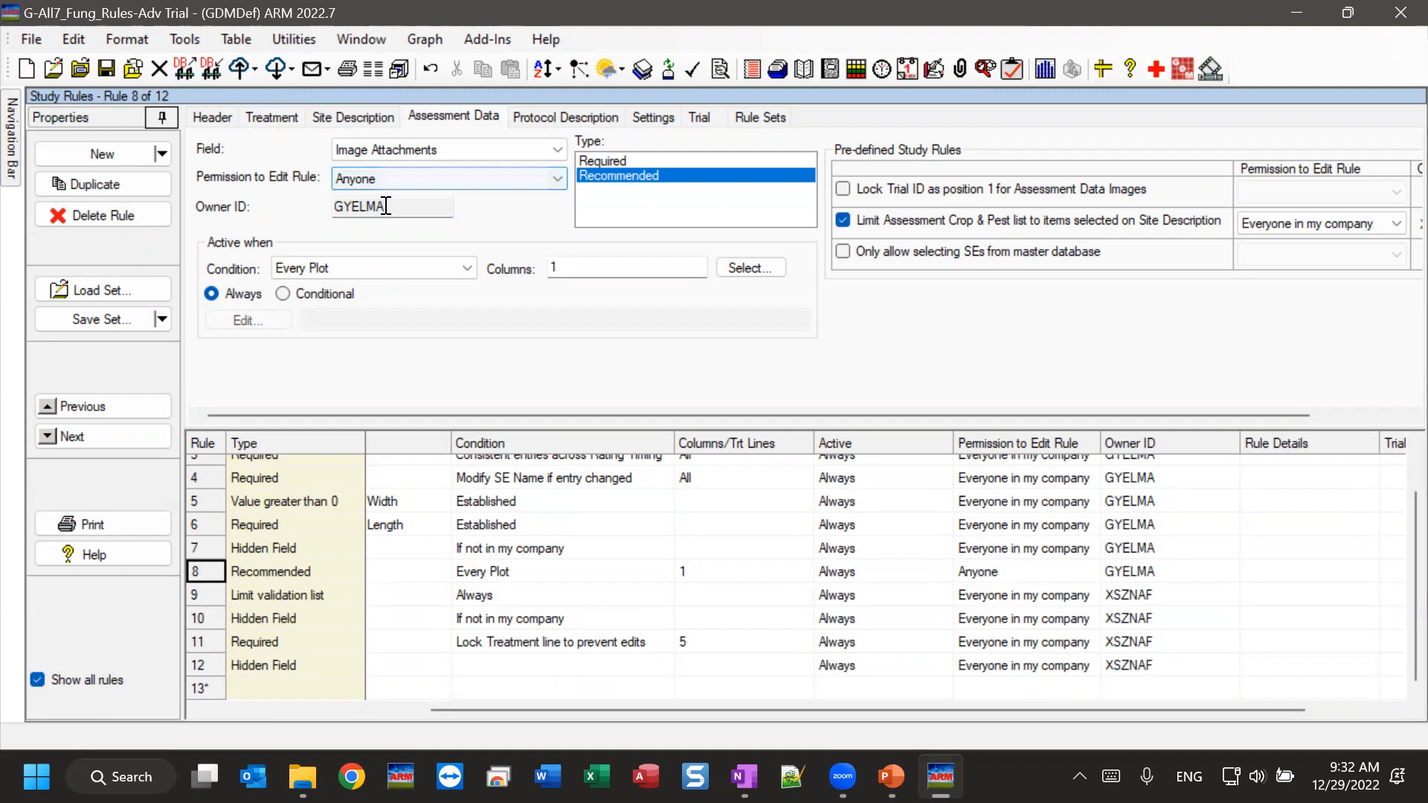
click(390, 176)
click(390, 176)
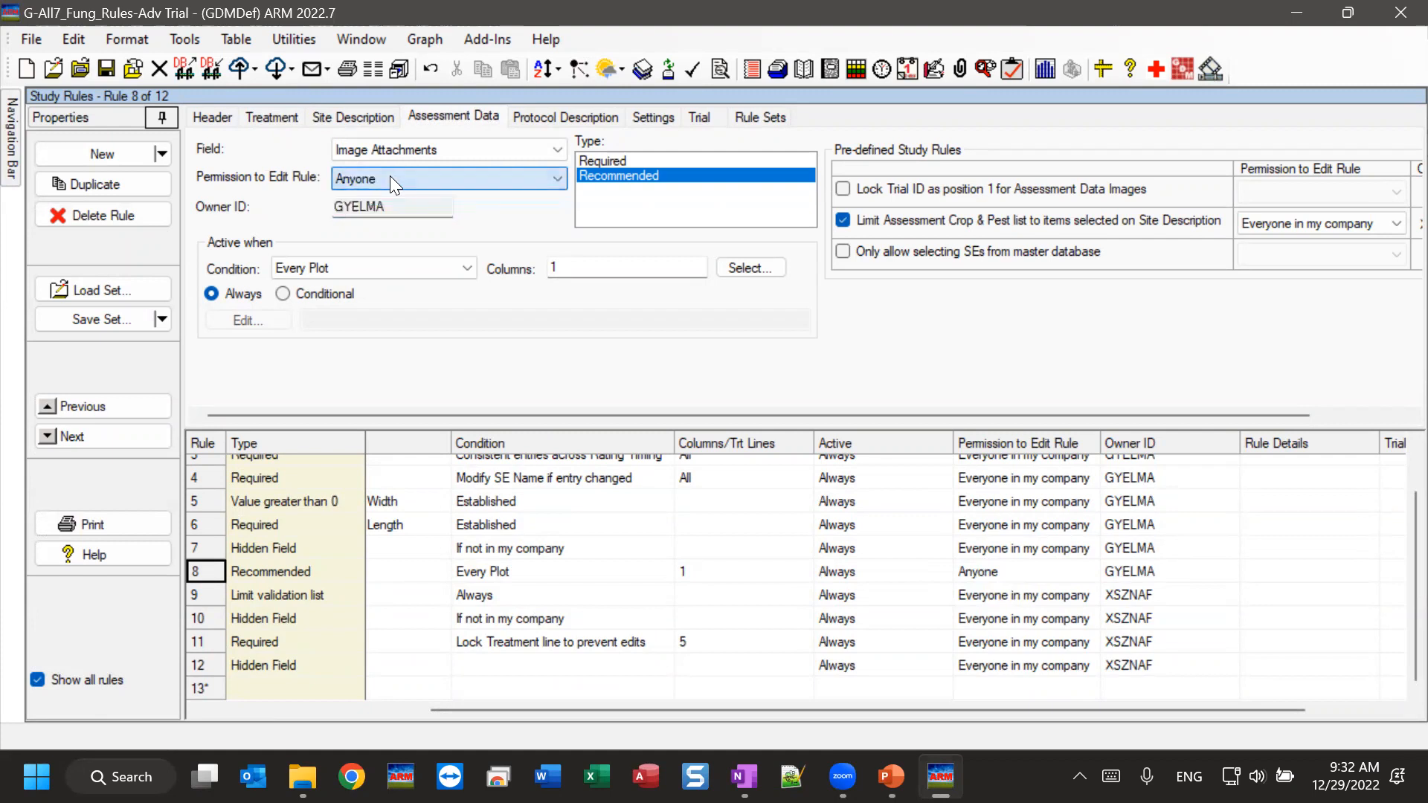
click(595, 161)
click(595, 177)
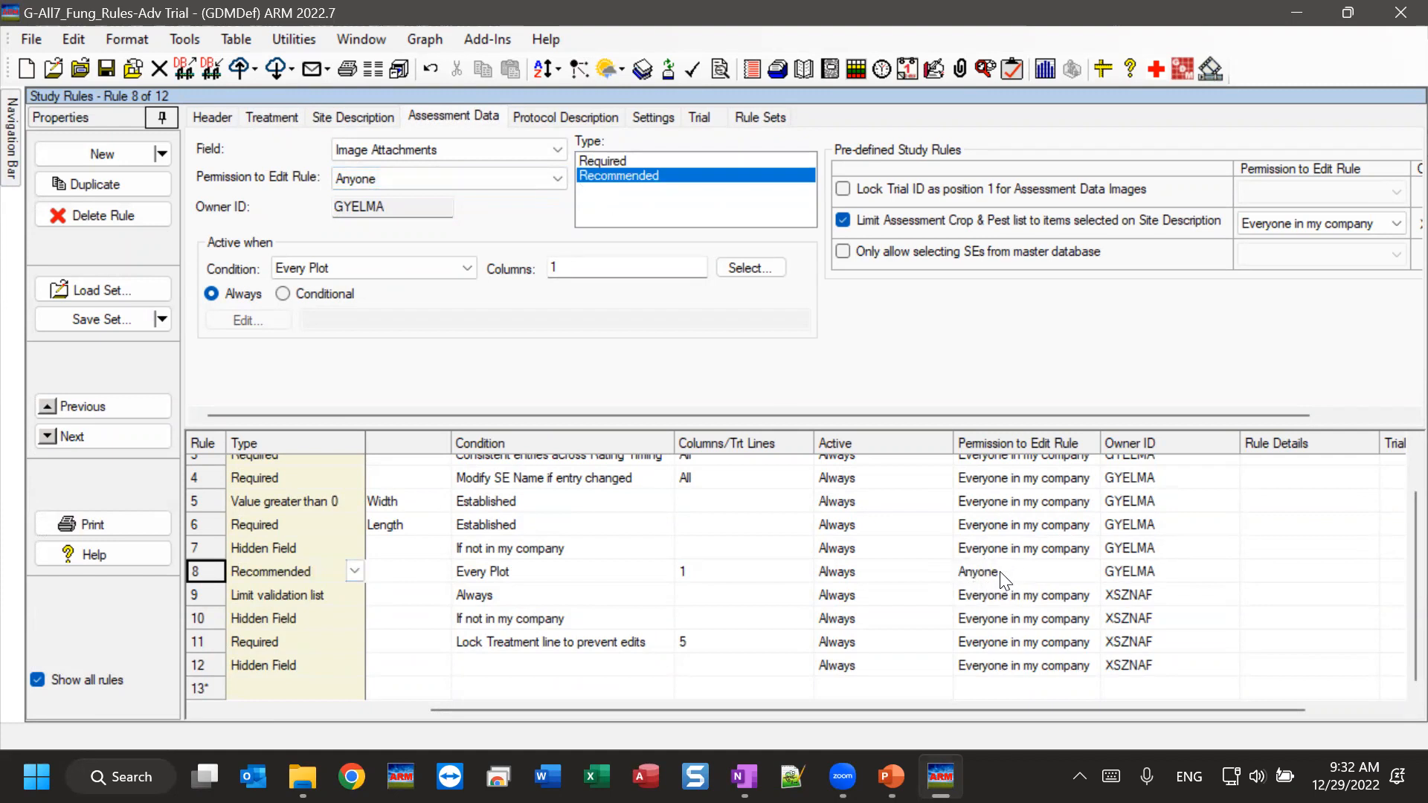
Review the edit permissions and owner IDs of the Description and Treated Plot Length rules, consulting the Ownership slide
click(987, 549)
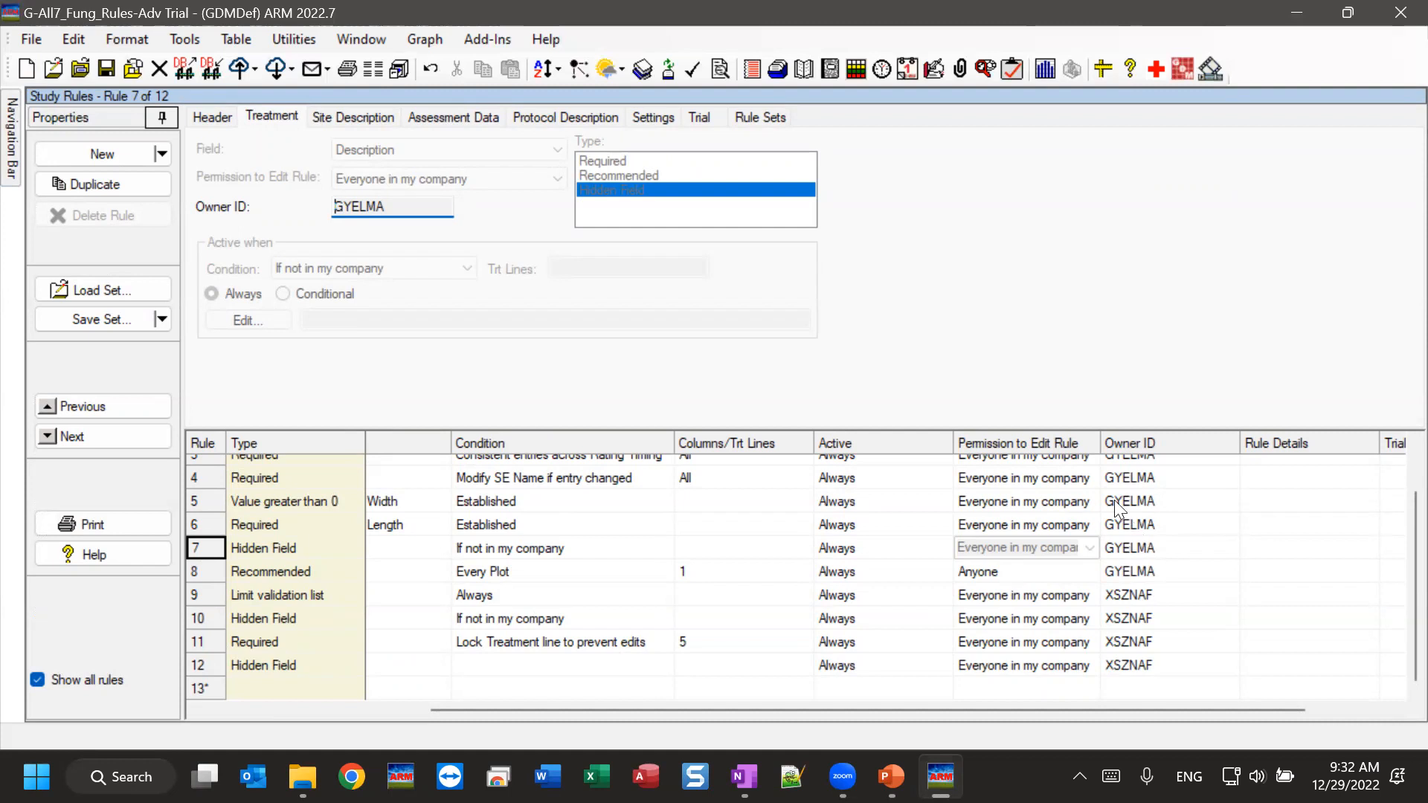
click(1102, 525)
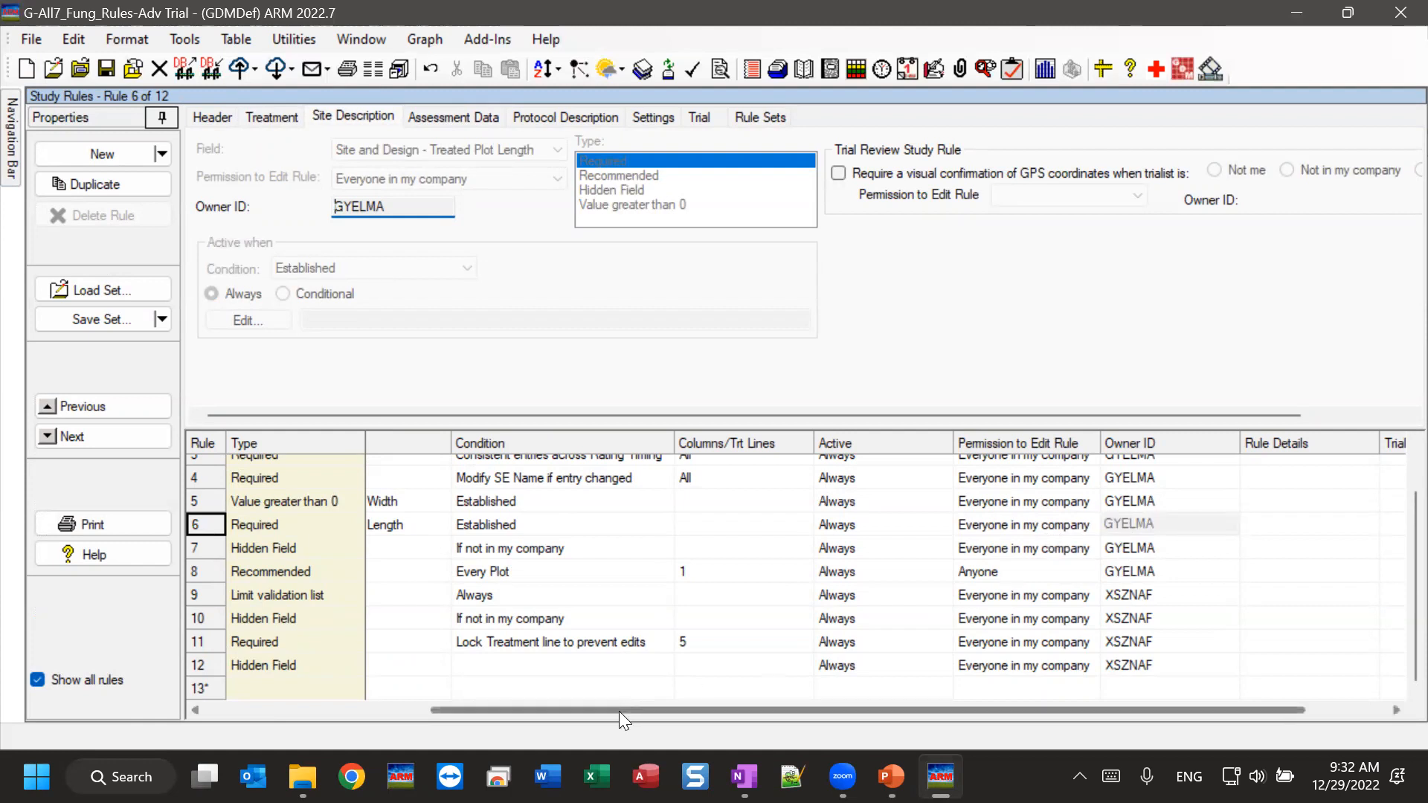
drag(603, 706, 405, 701)
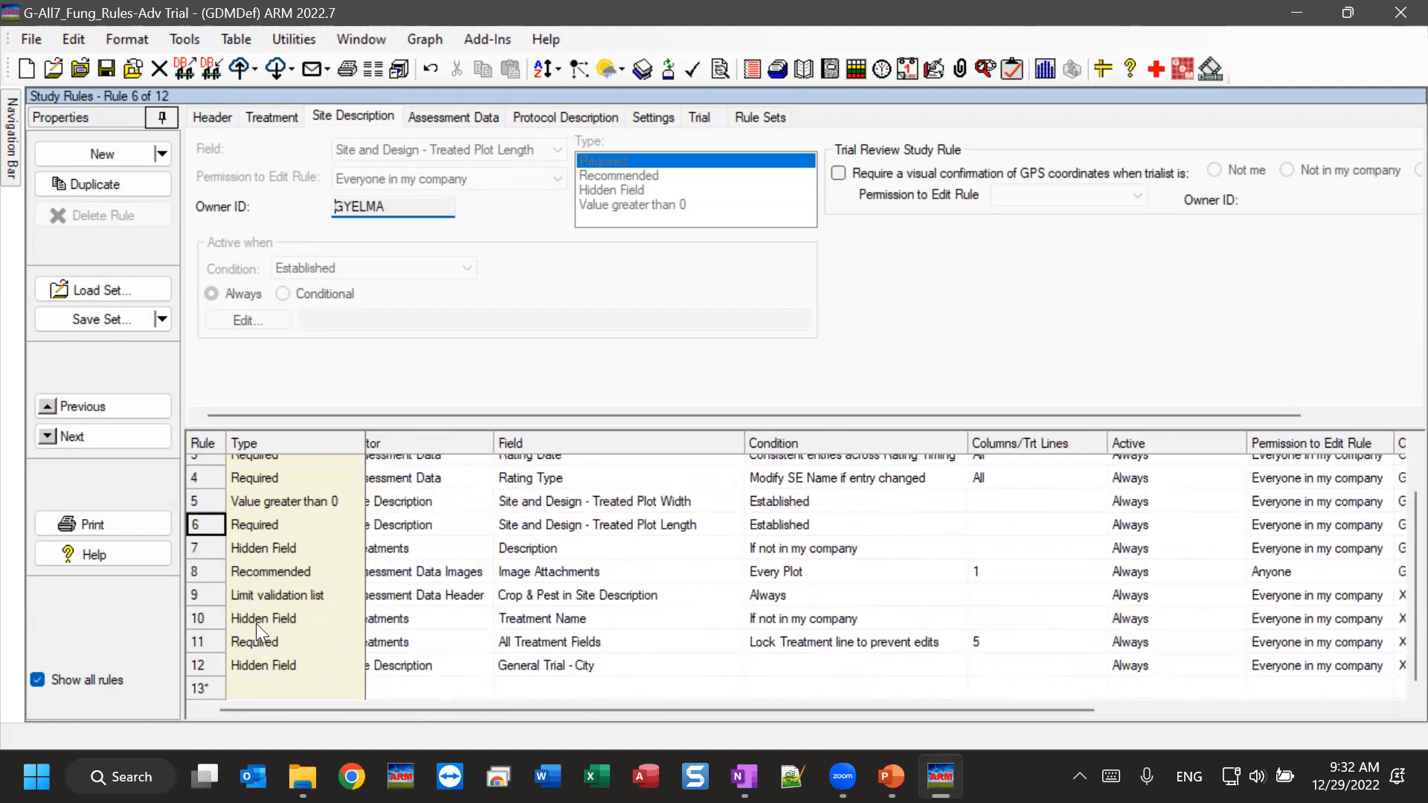
click(551, 550)
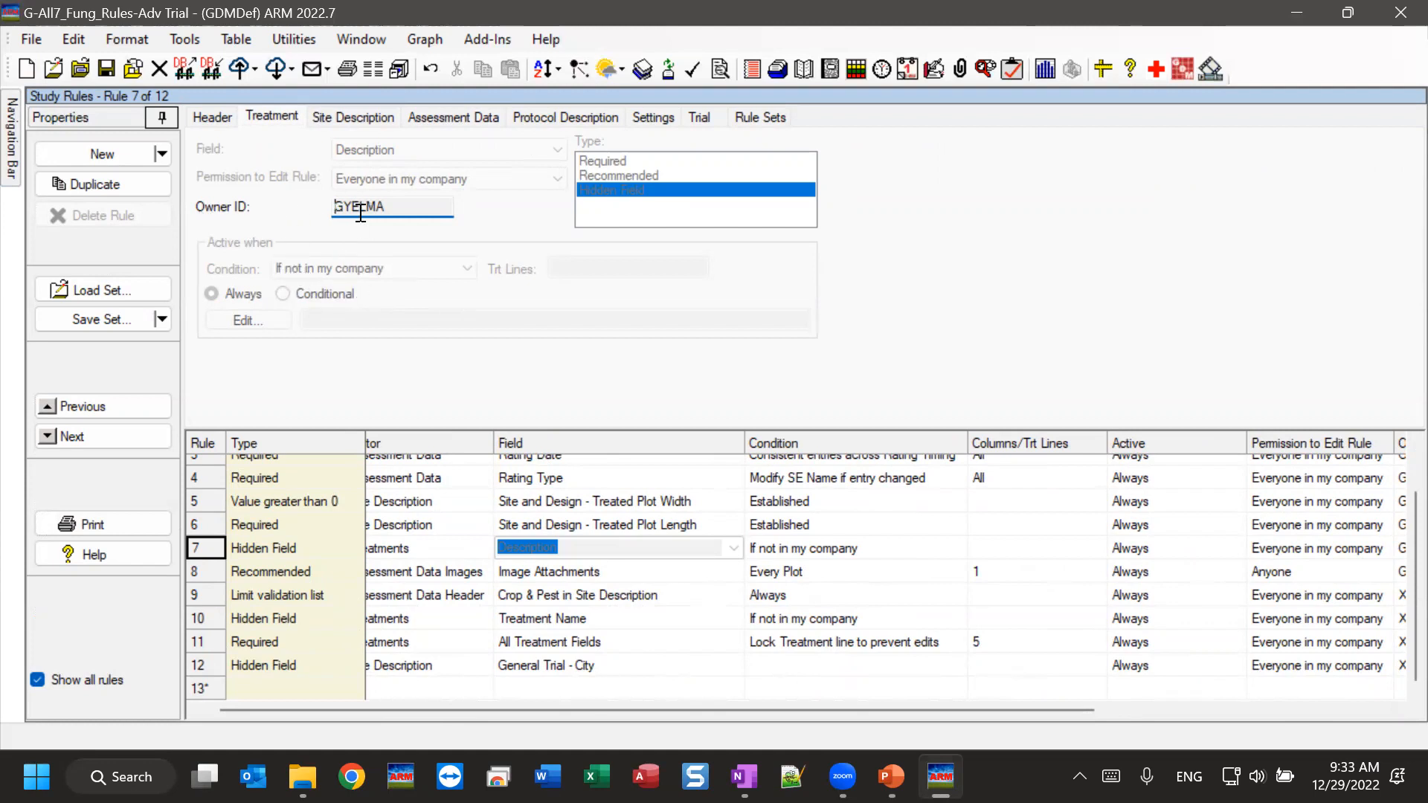
drag(389, 207, 340, 206)
click(589, 546)
key(alt+Tab)
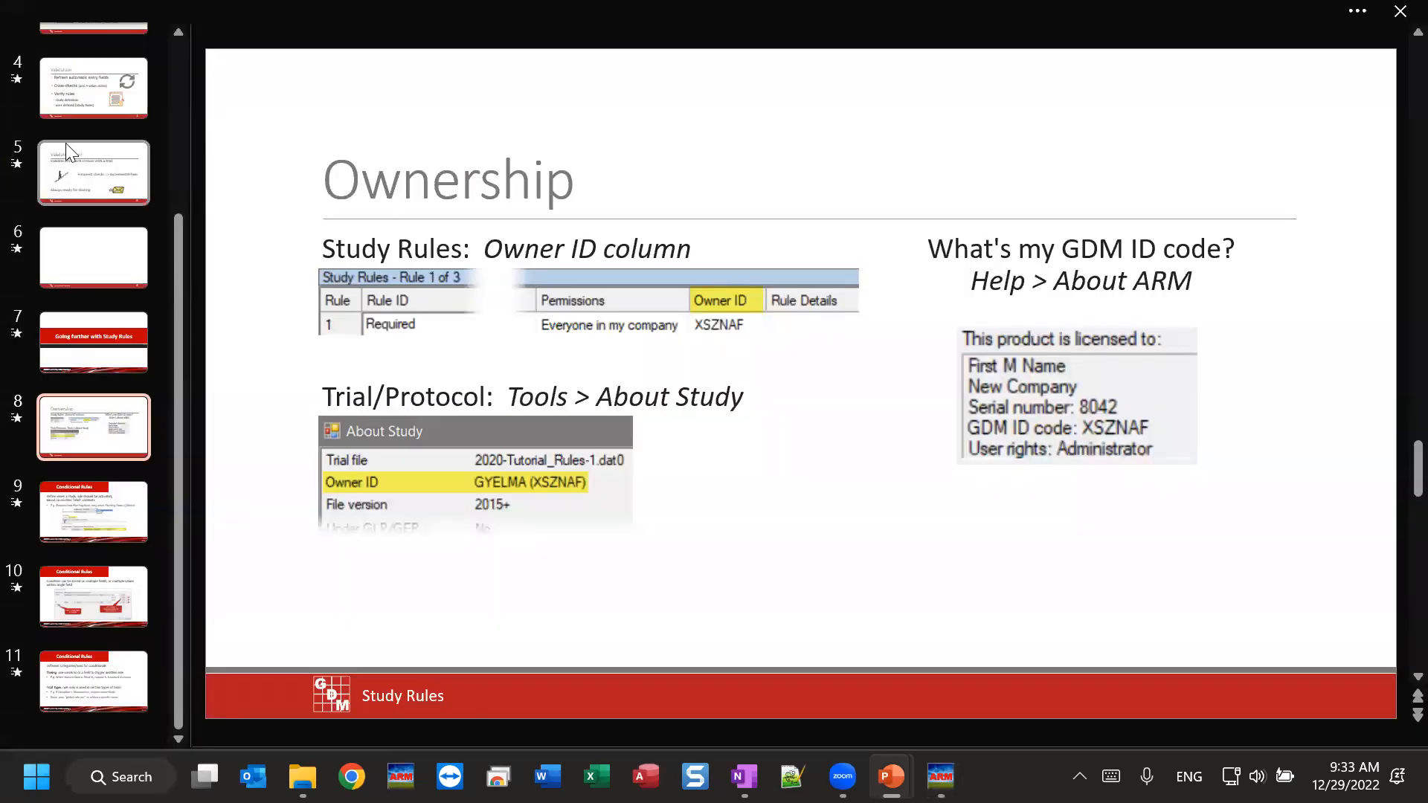
key(alt+Tab)
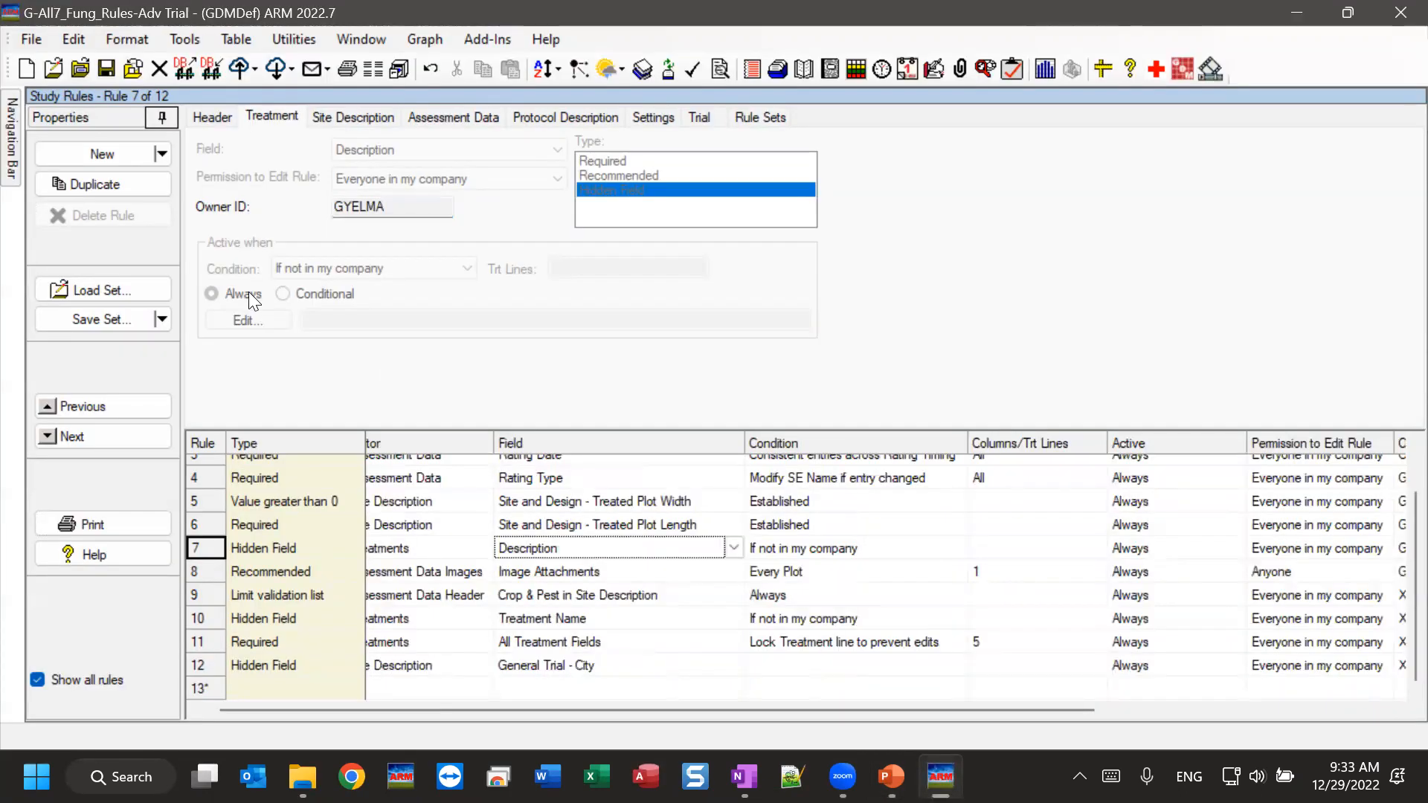
Open the treatments and check the treatment names down to the Fungol line
click(9, 134)
drag(250, 239, 250, 137)
click(102, 169)
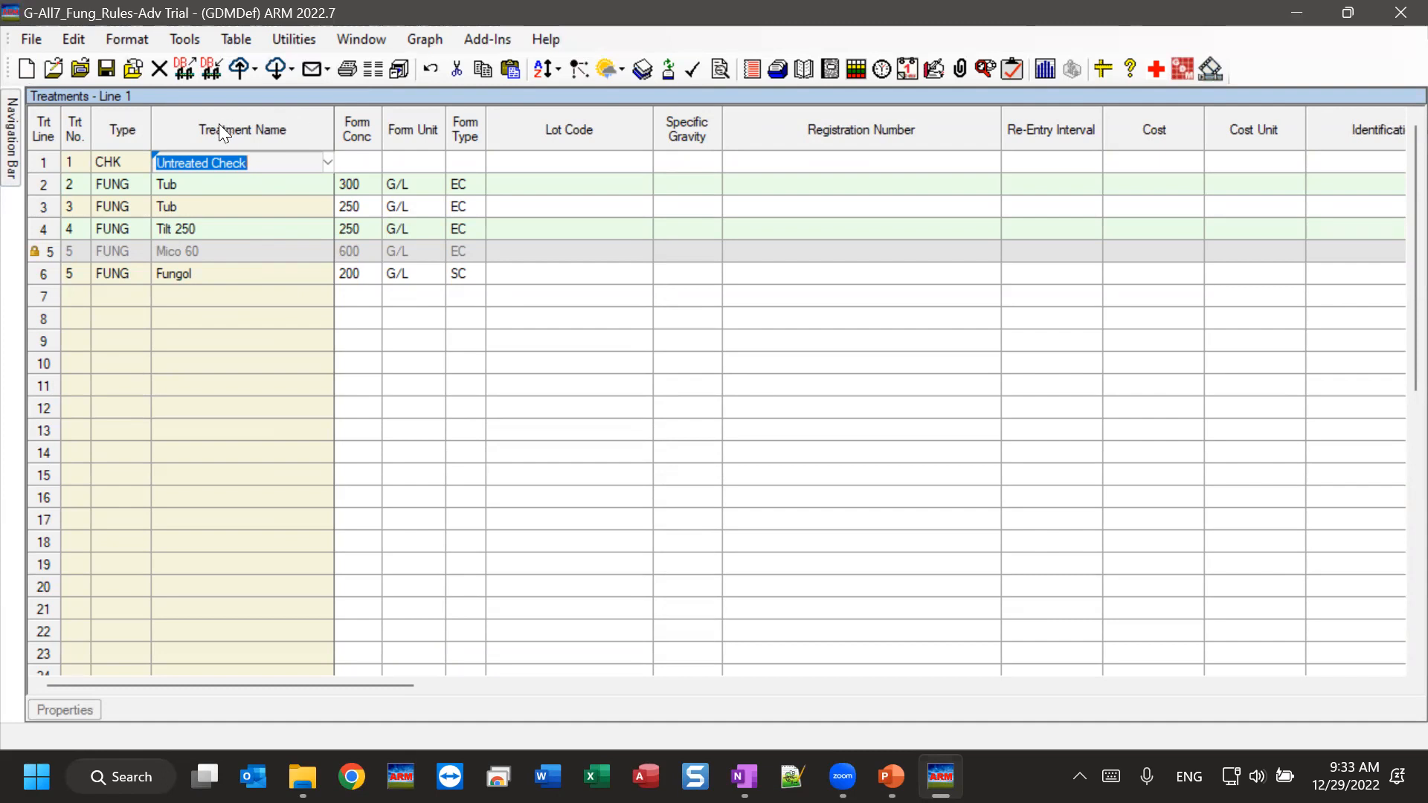
click(203, 277)
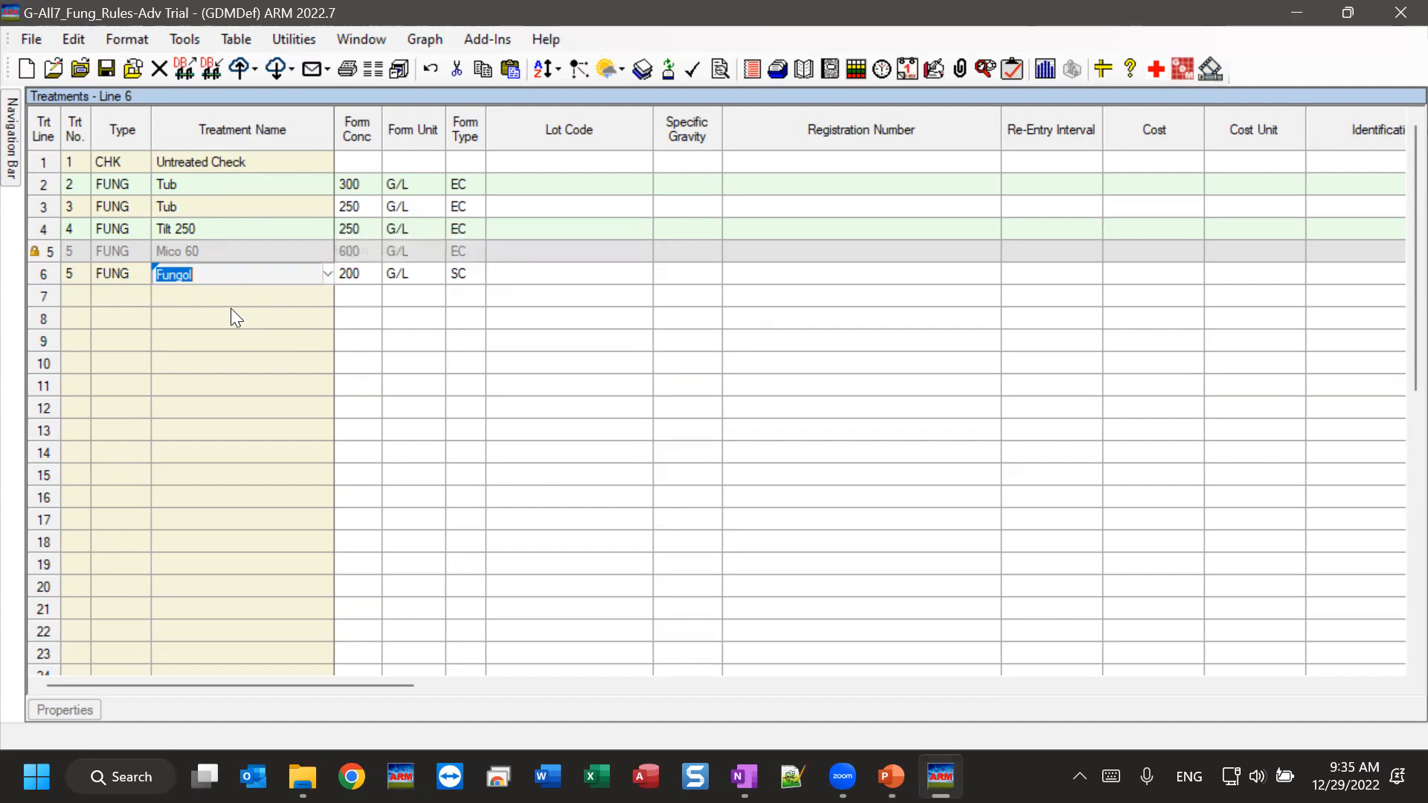
Open the General Trial site description and add a Hidden Field rule, If not in my company, to Interim Data Due
mouse_move(20, 144)
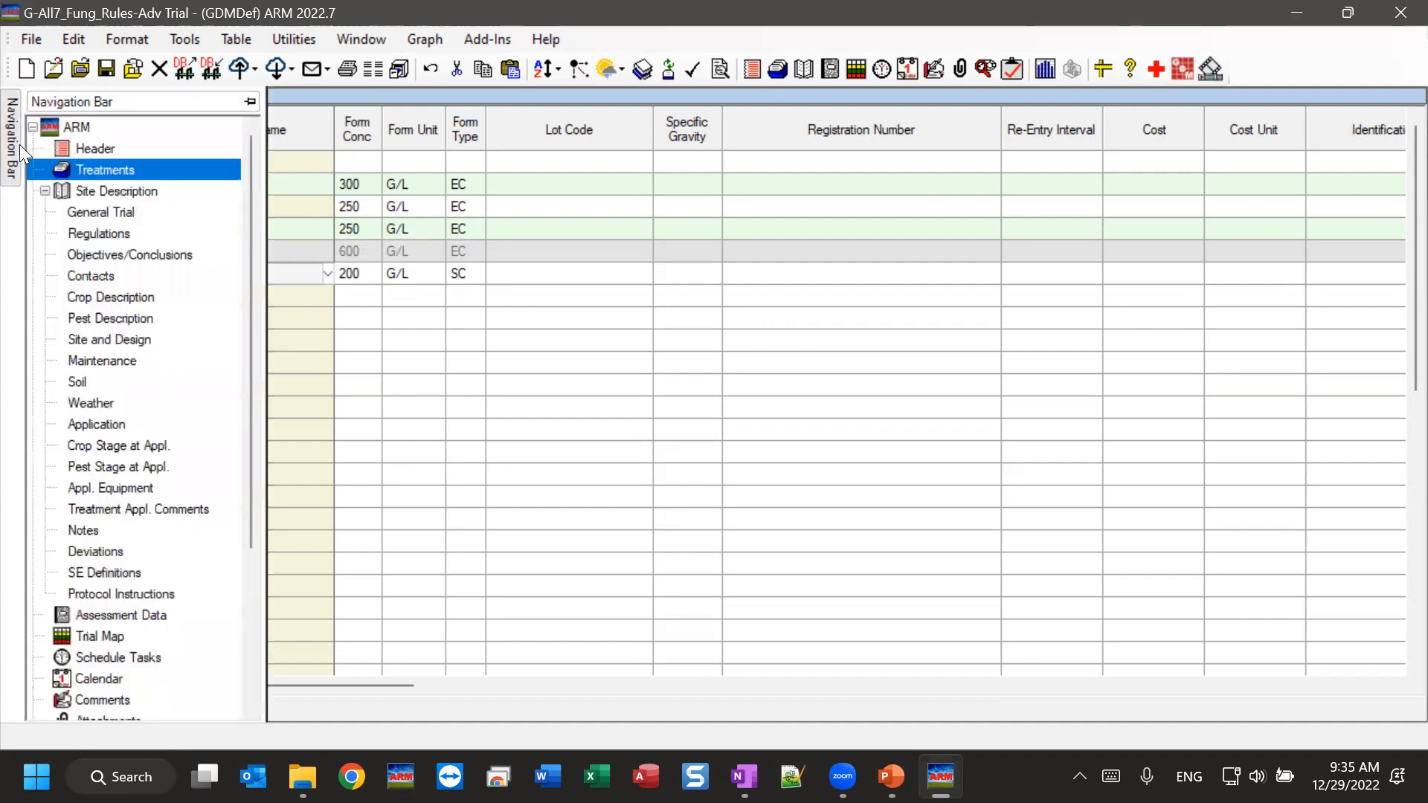
click(95, 213)
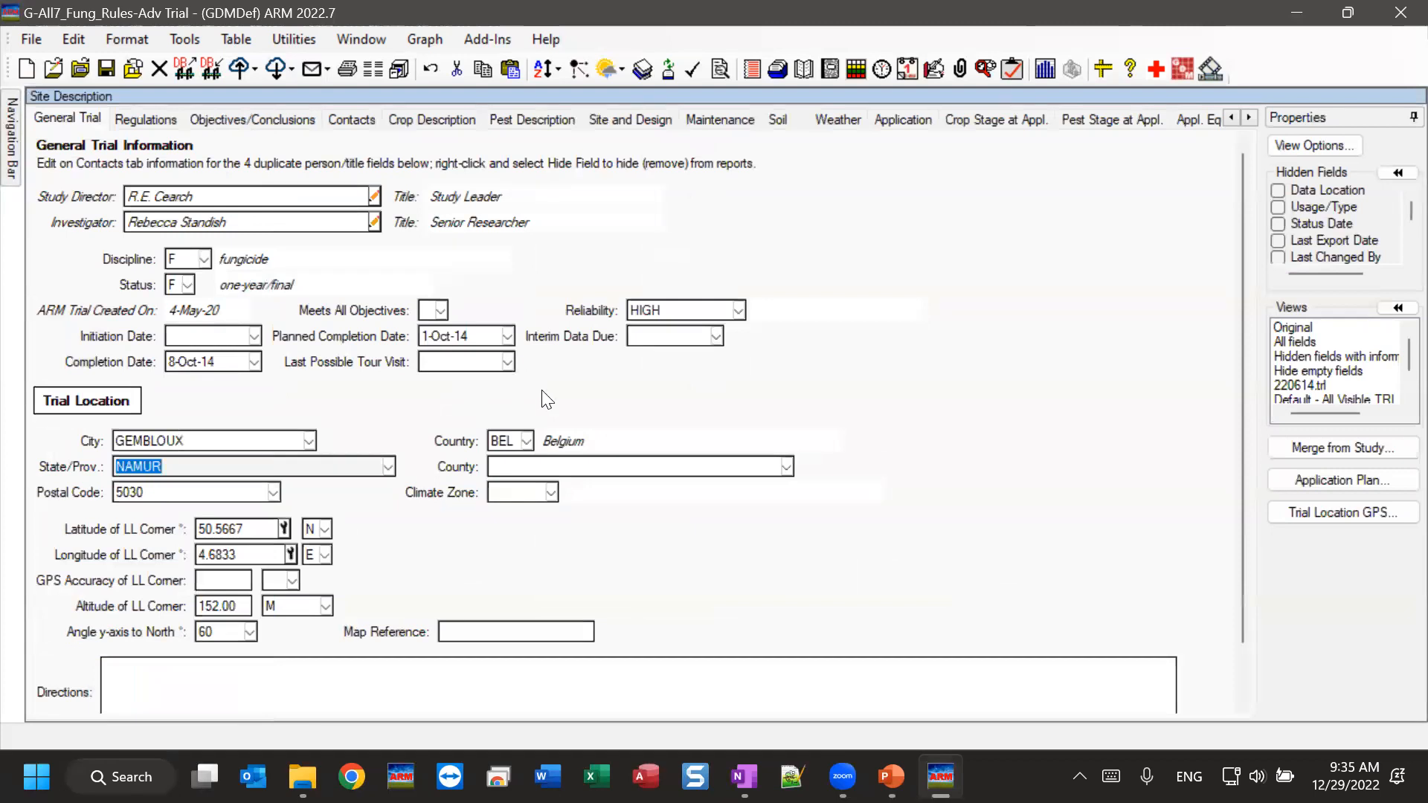
click(671, 336)
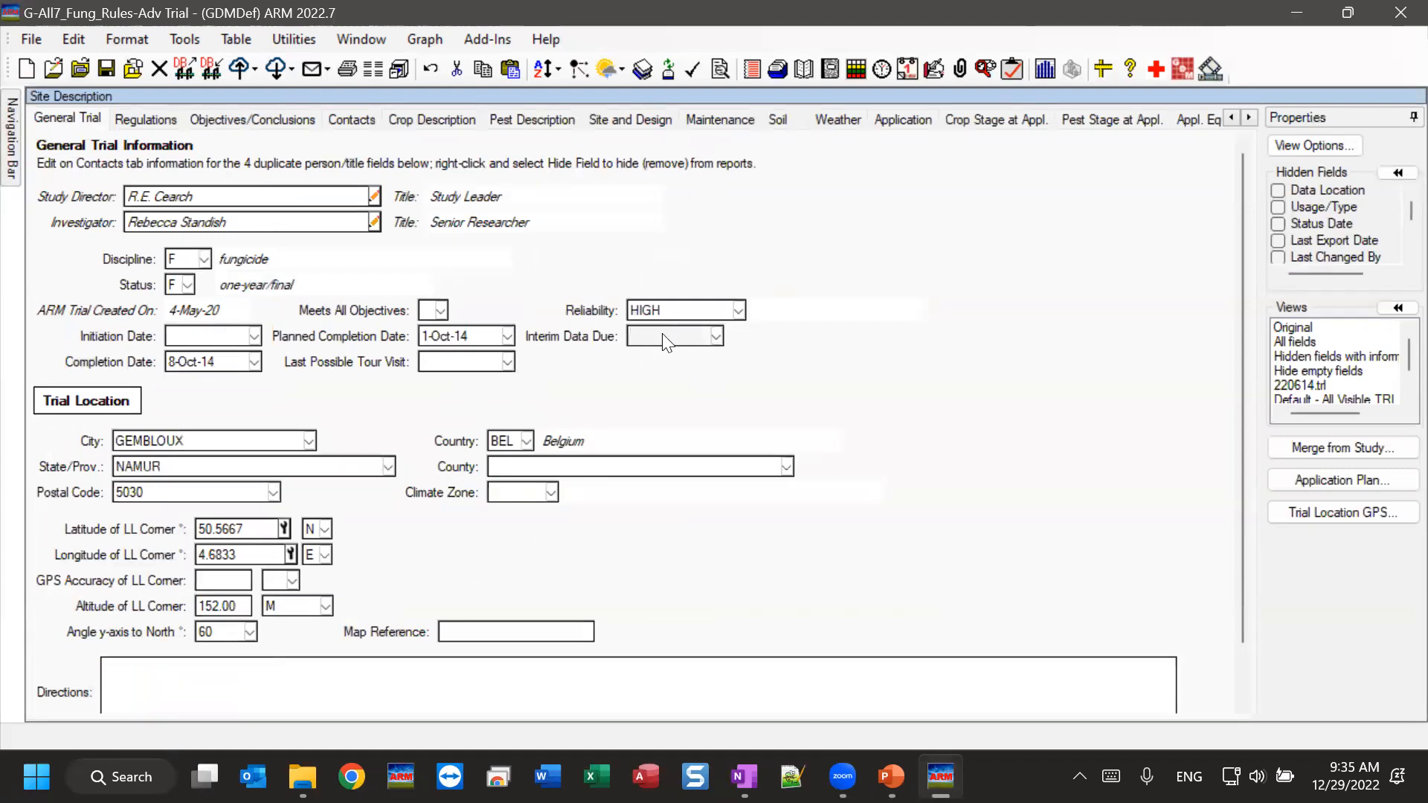
right_click(662, 333)
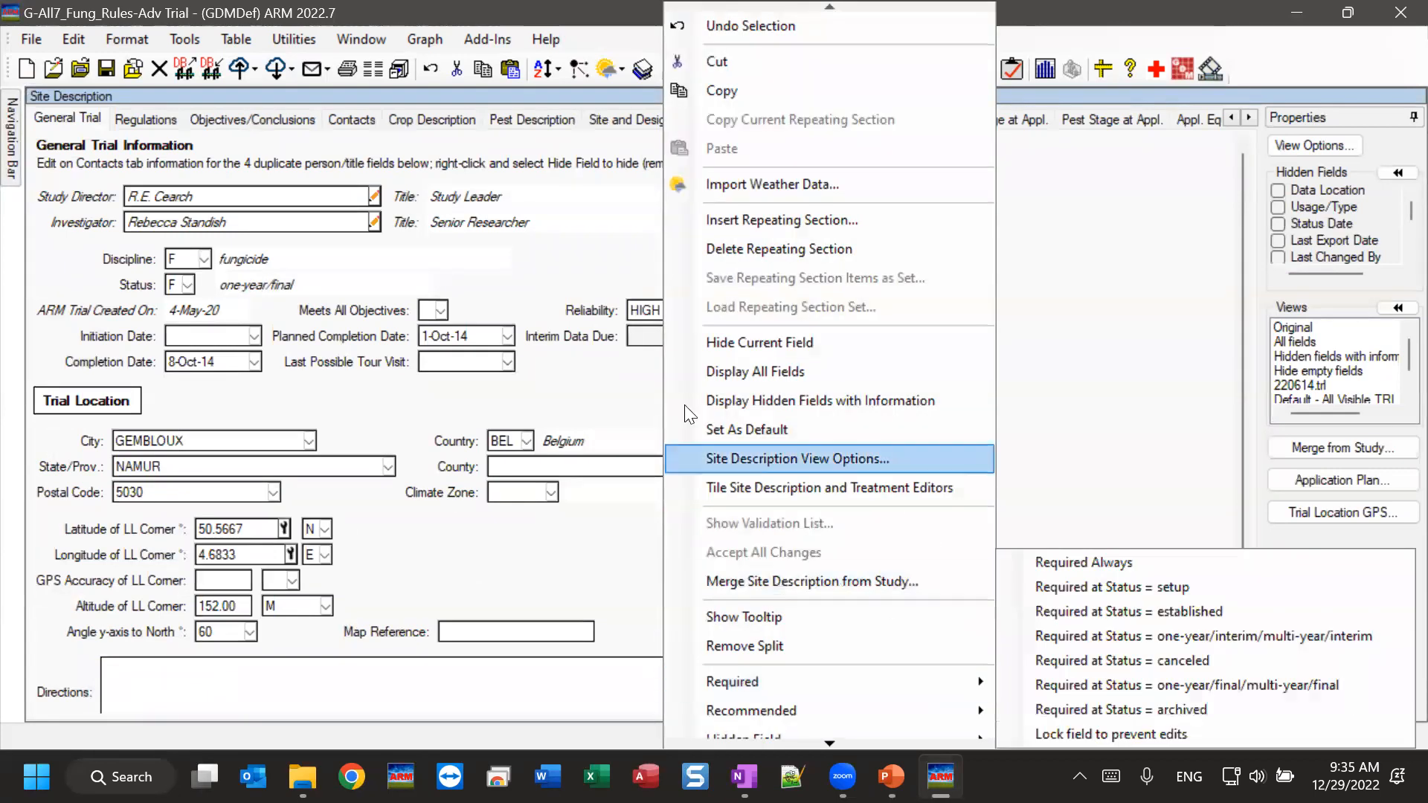
click(637, 334)
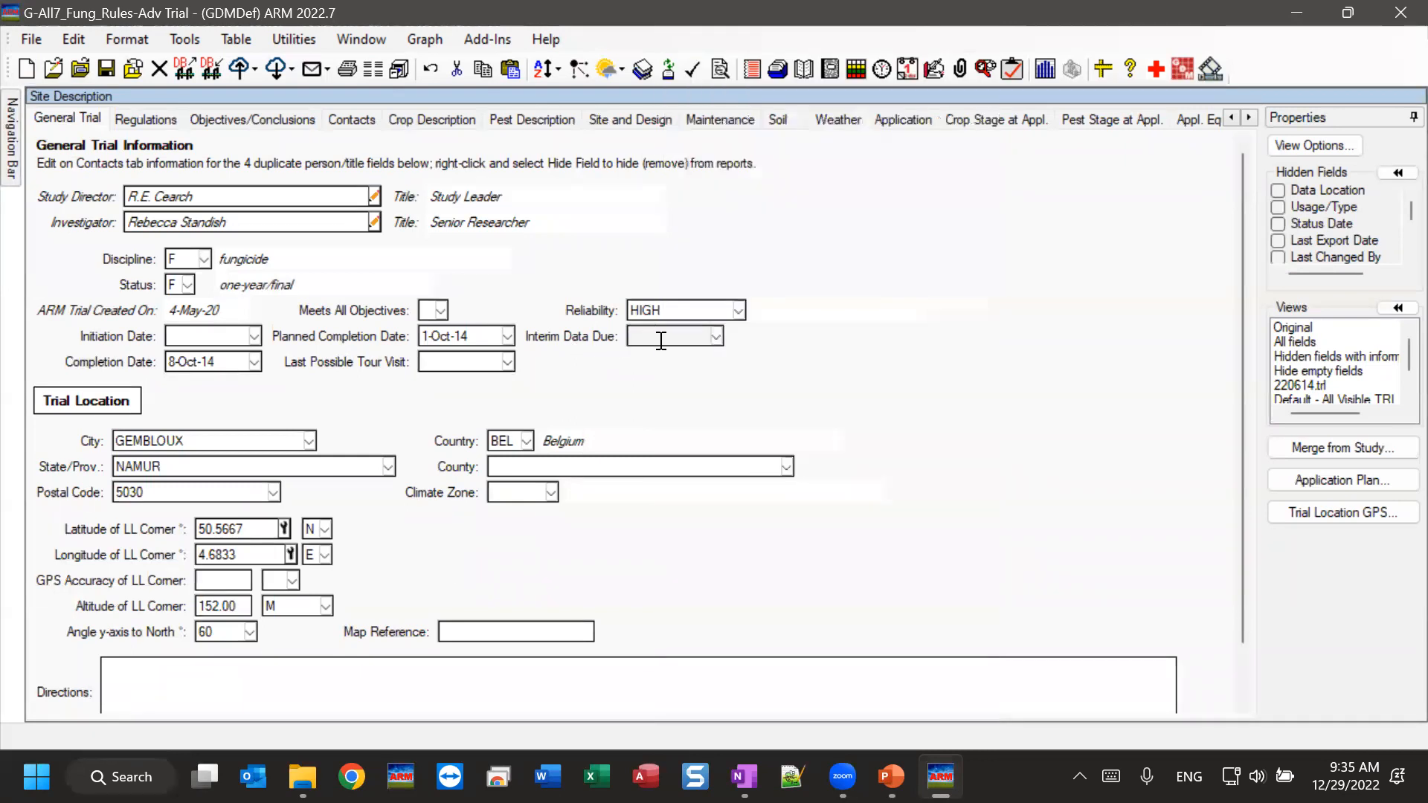
right_click(659, 335)
mouse_move(825, 742)
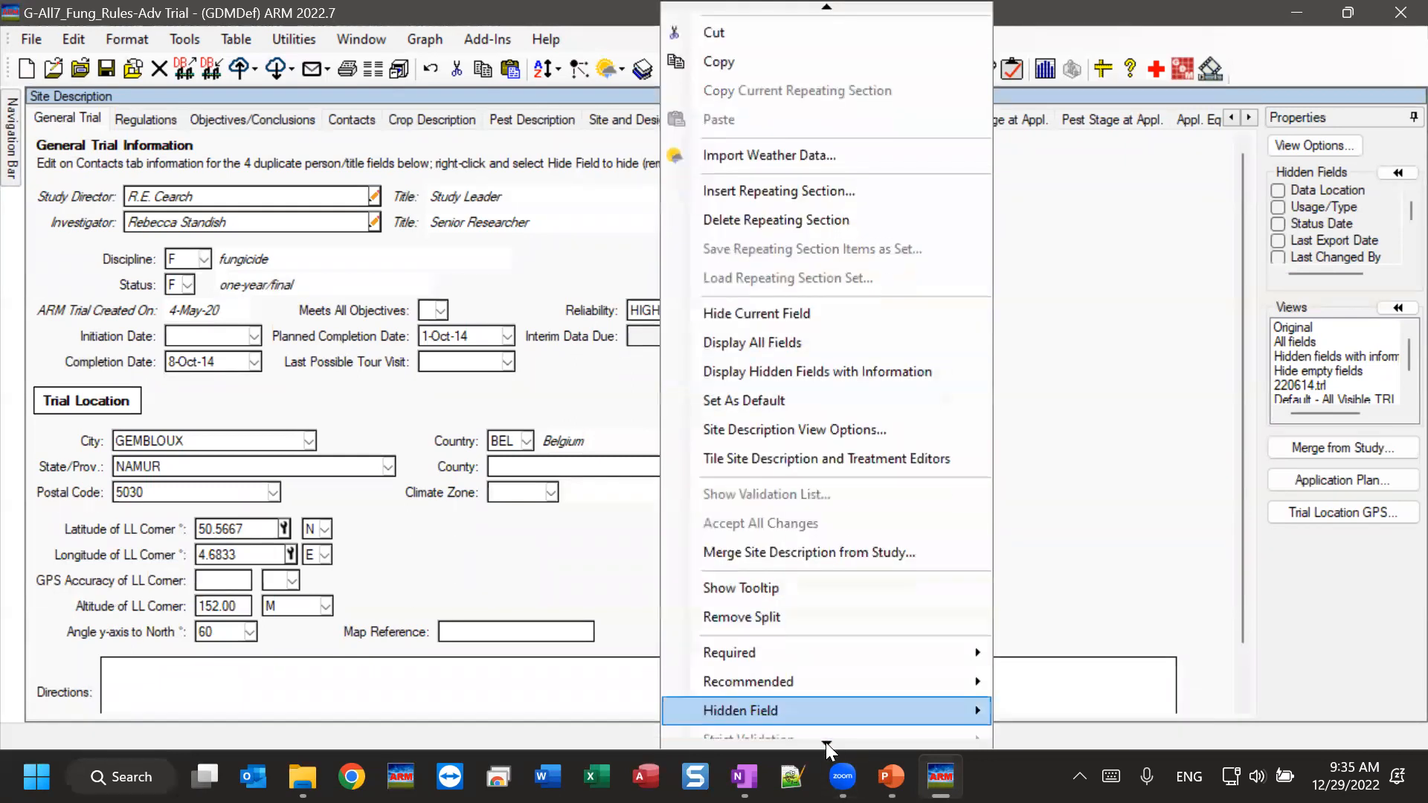
mouse_move(741, 622)
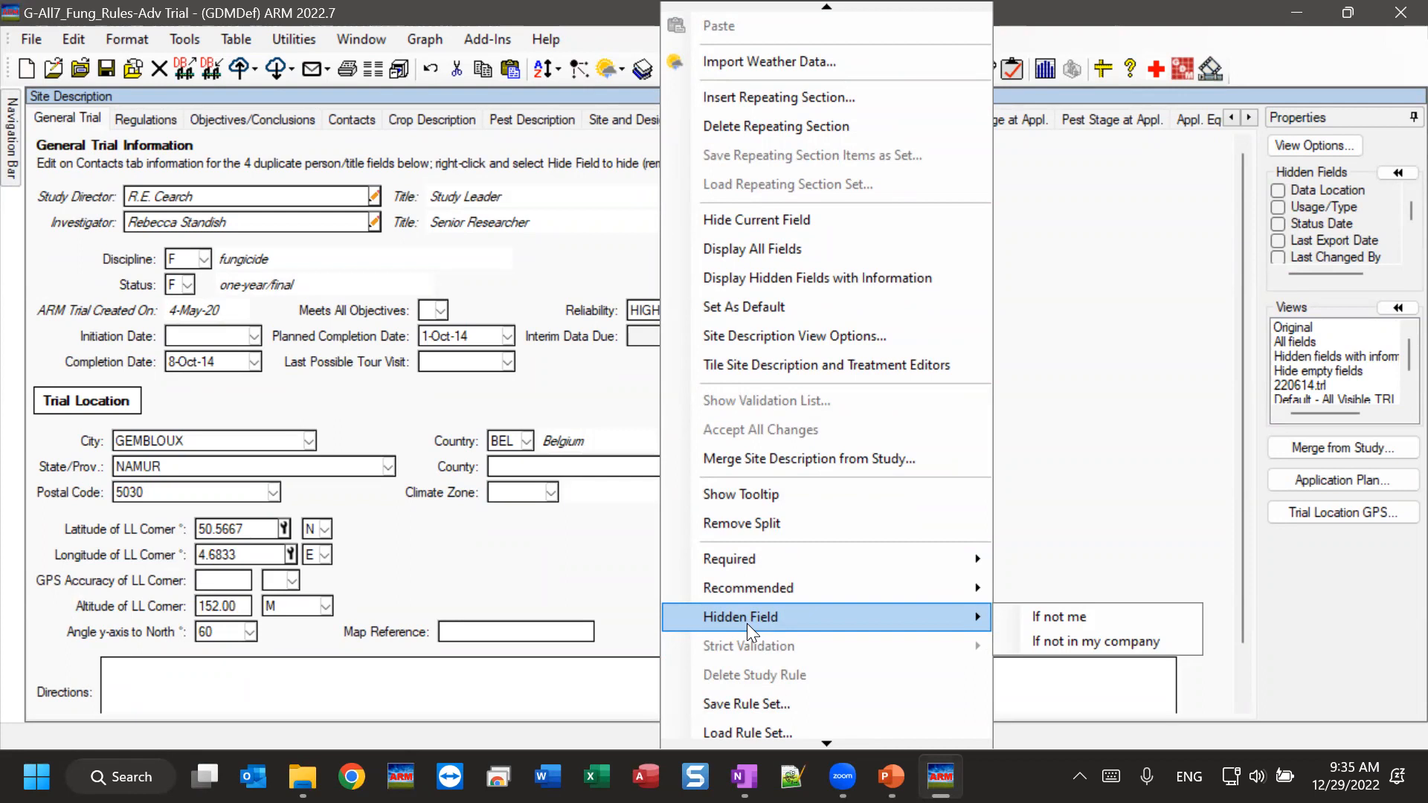
click(1098, 642)
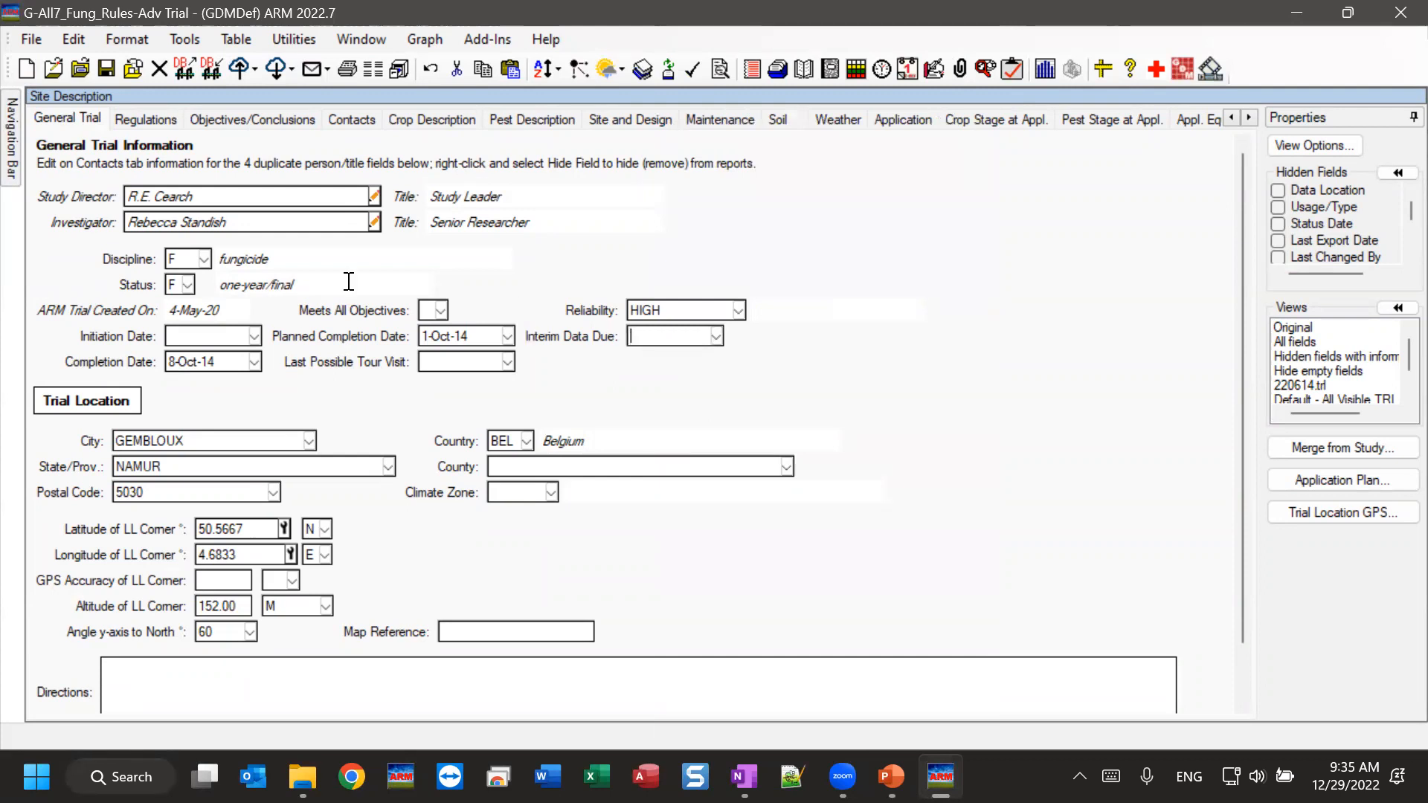
Open the study rules and check the Interim Data Due rule and its edit permission in the rule list
mouse_move(16, 167)
drag(249, 265, 234, 424)
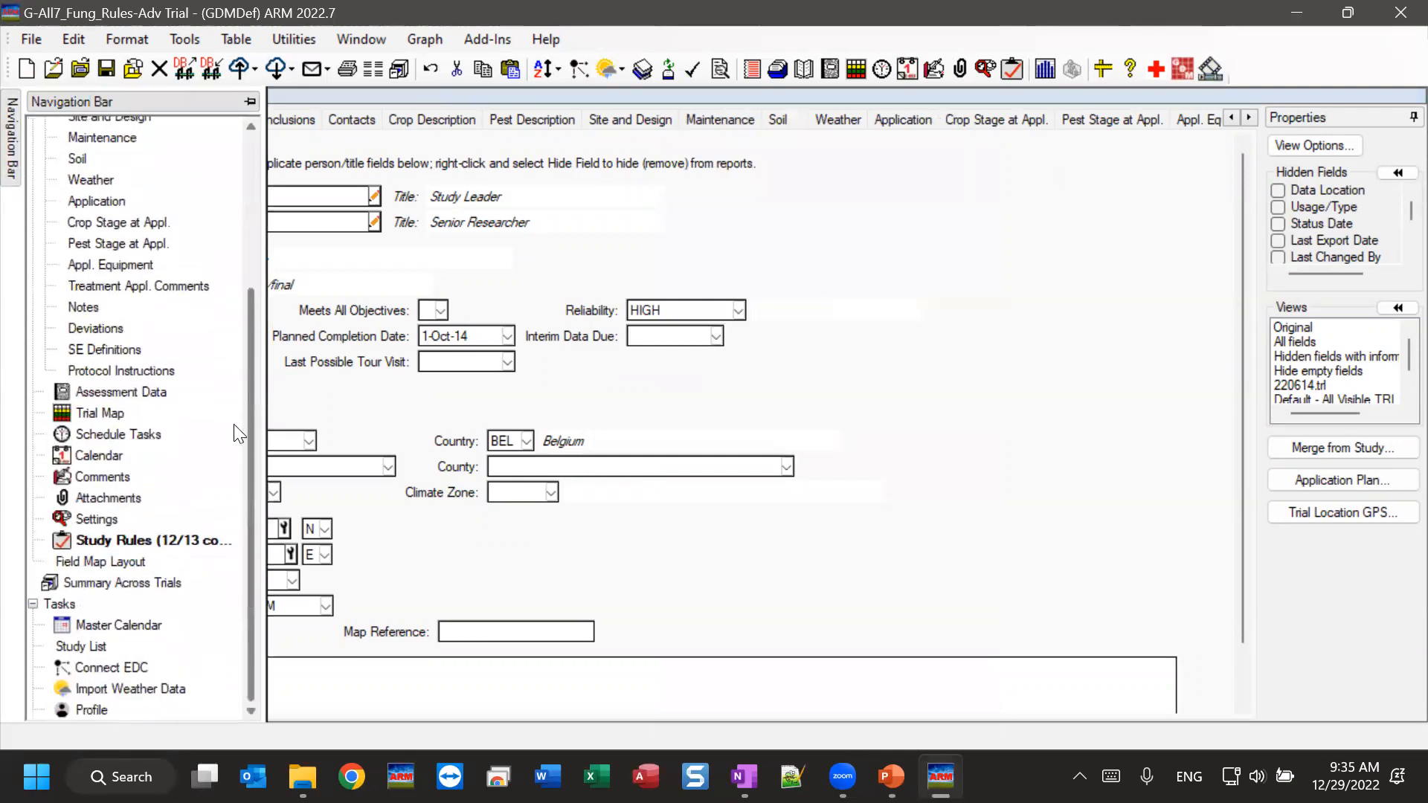
click(116, 542)
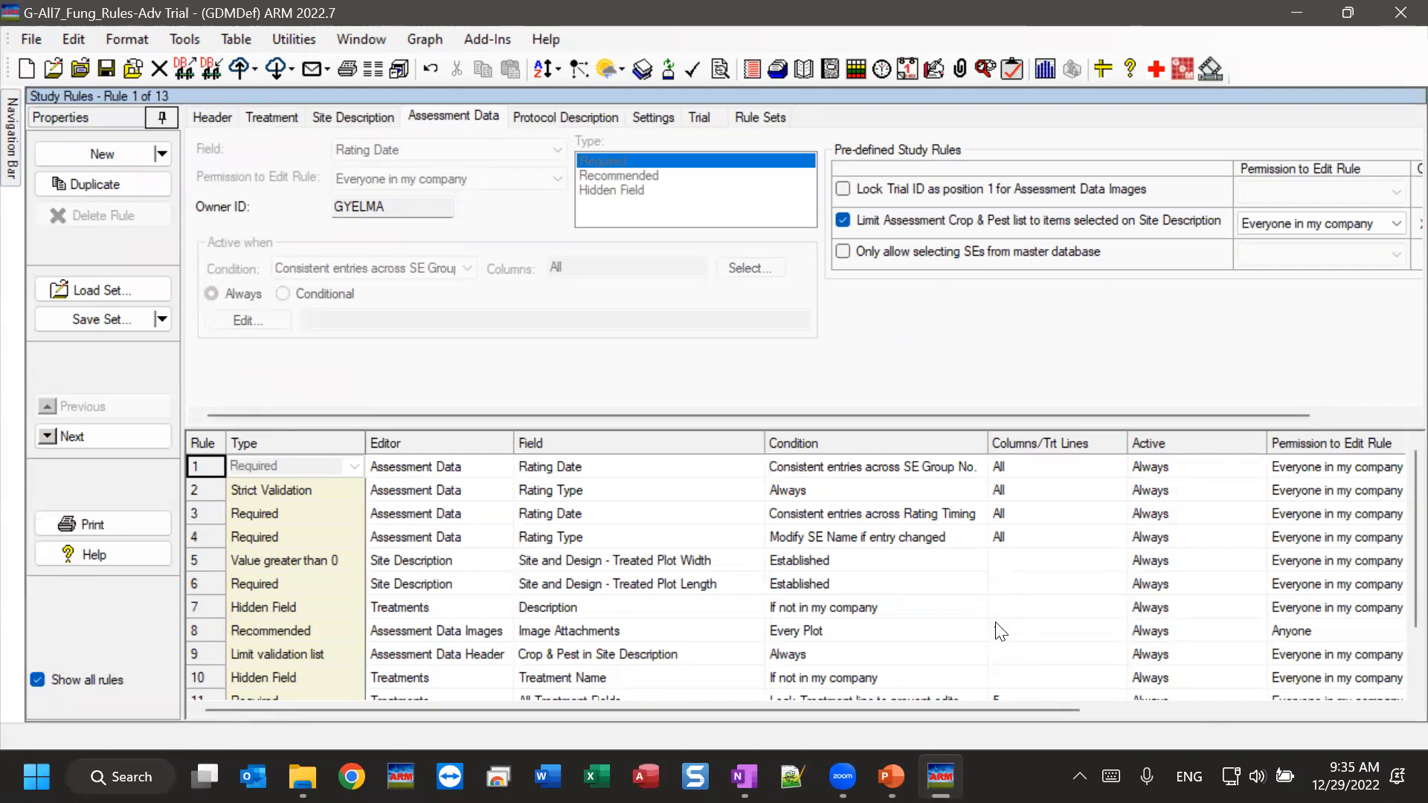
scroll(1392, 534, down, 3)
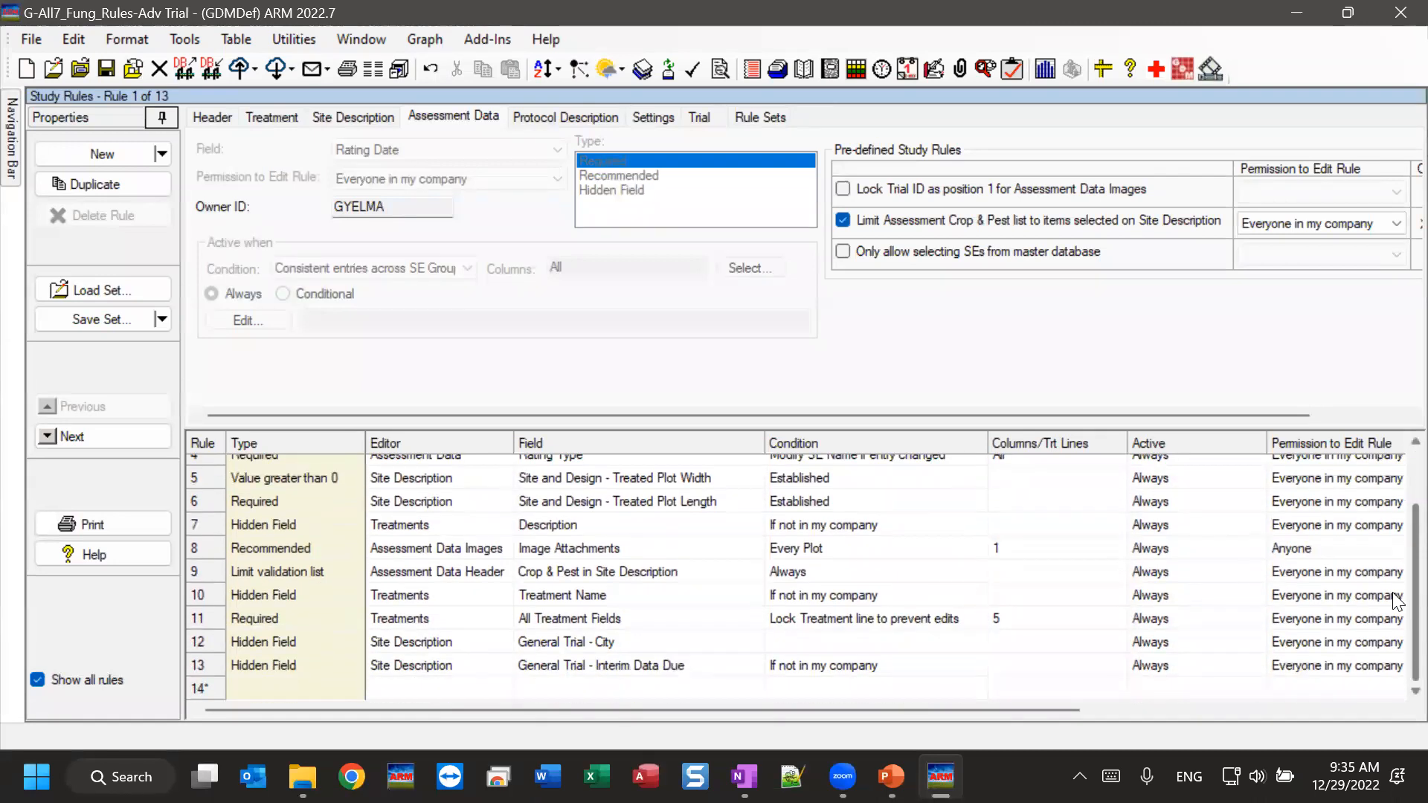
scroll(1395, 544, up, 3)
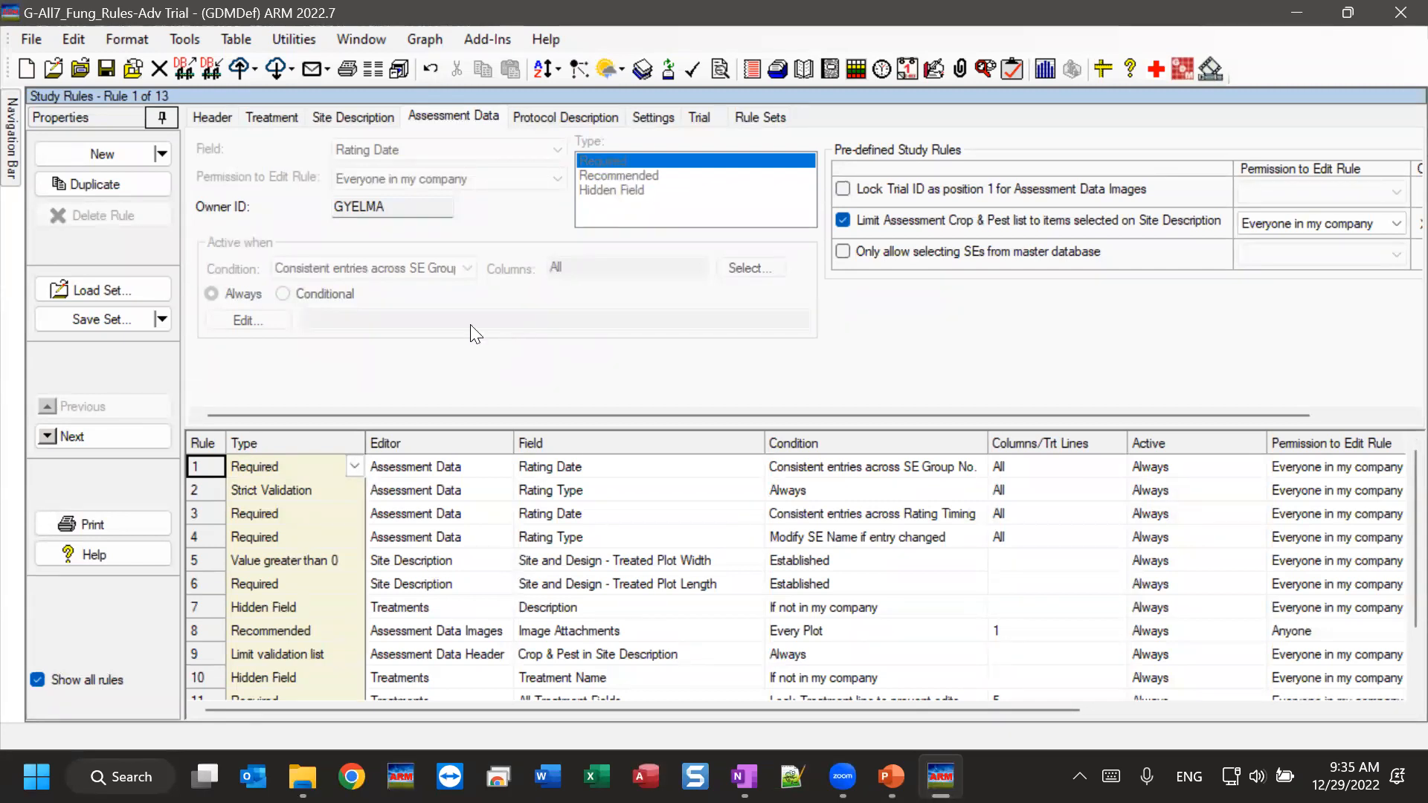
Open the assessment data and view the list of valid rating types for the empty column 16
mouse_move(13, 160)
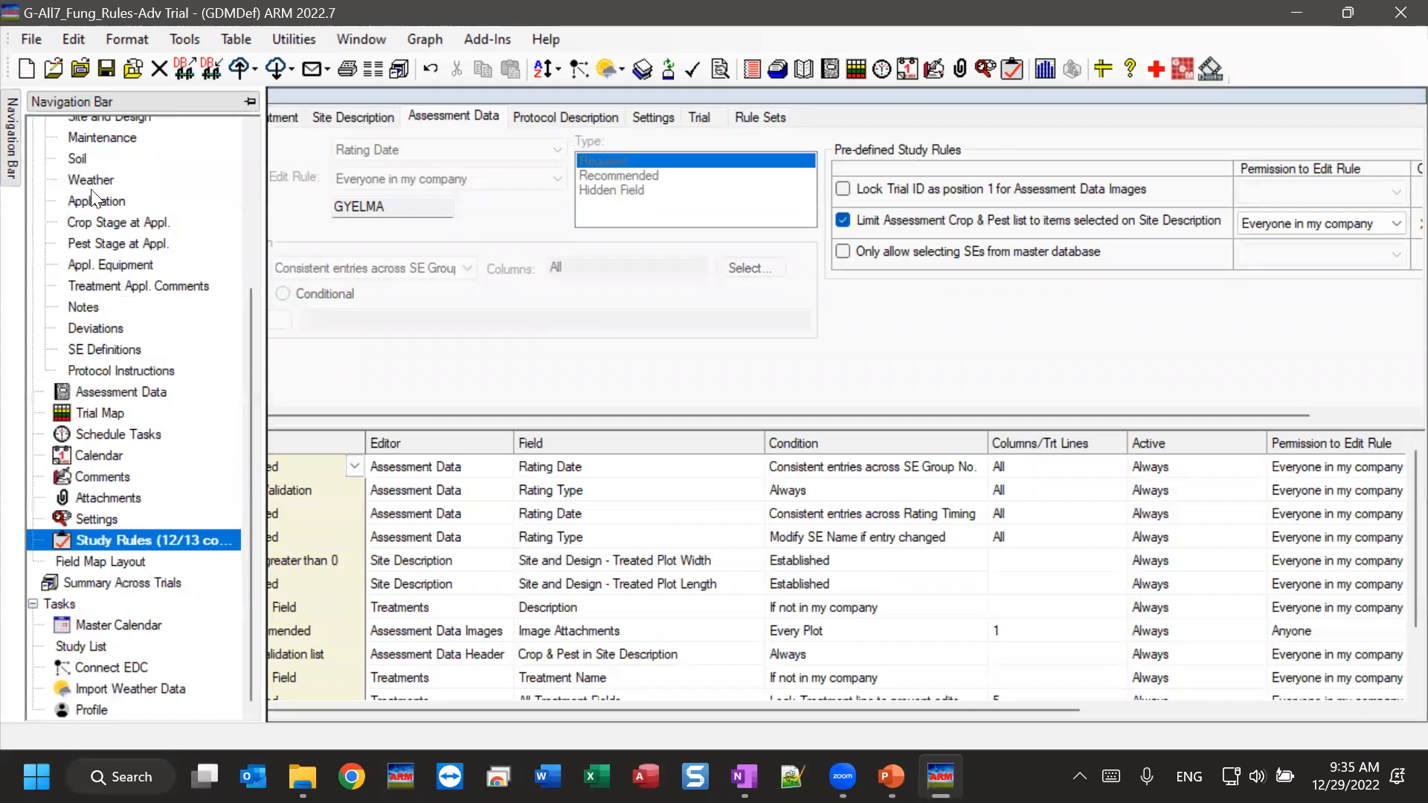
click(134, 392)
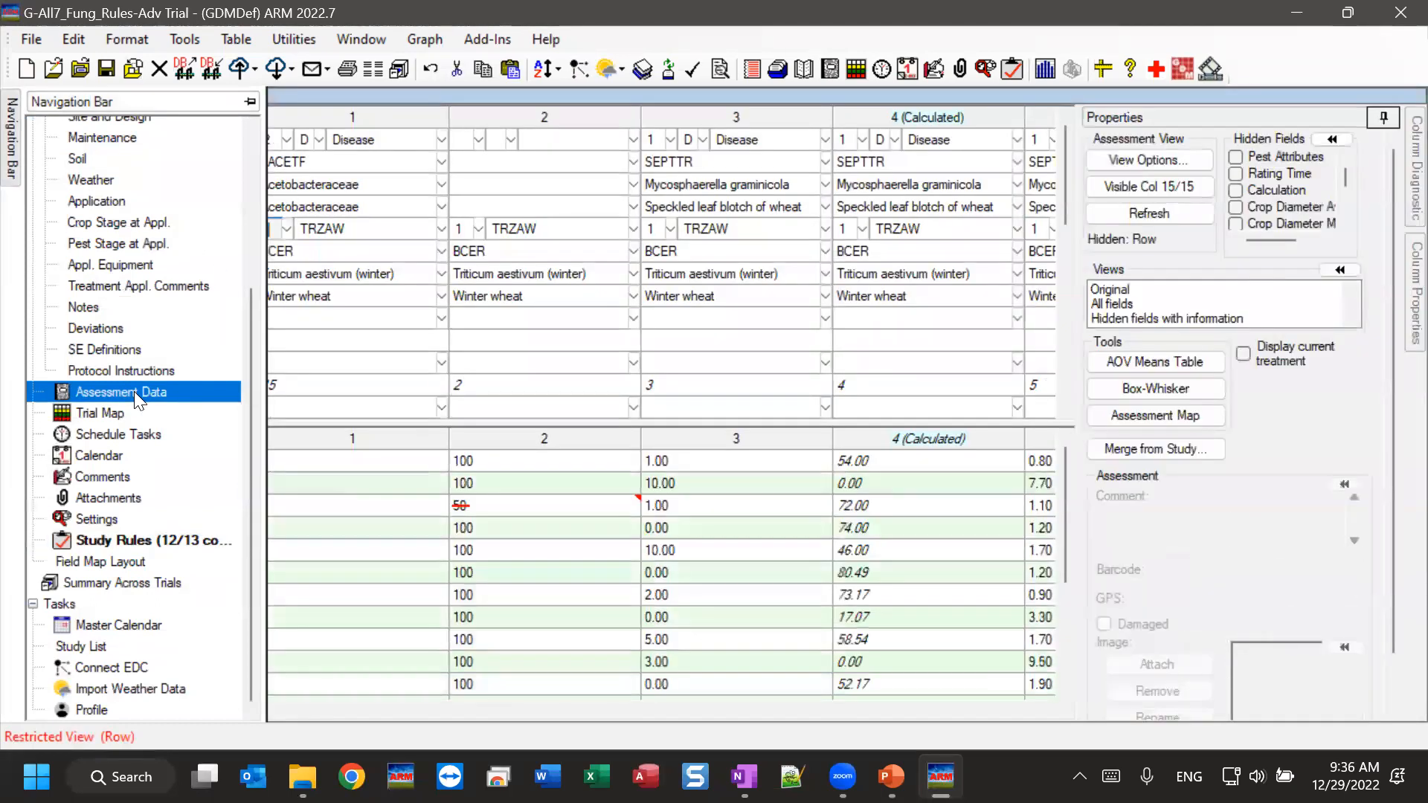
drag(1064, 179, 1060, 256)
click(299, 238)
drag(244, 714, 768, 719)
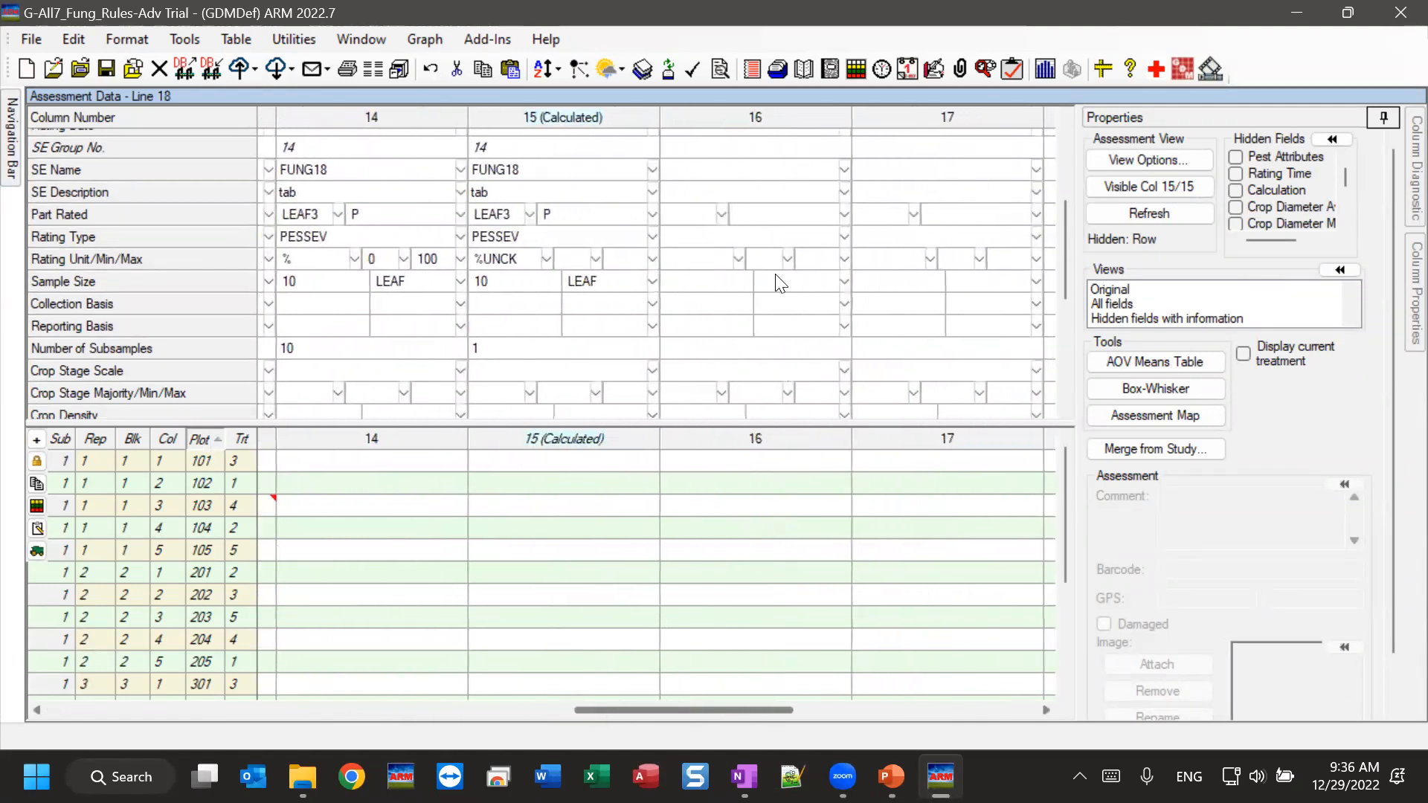
click(735, 240)
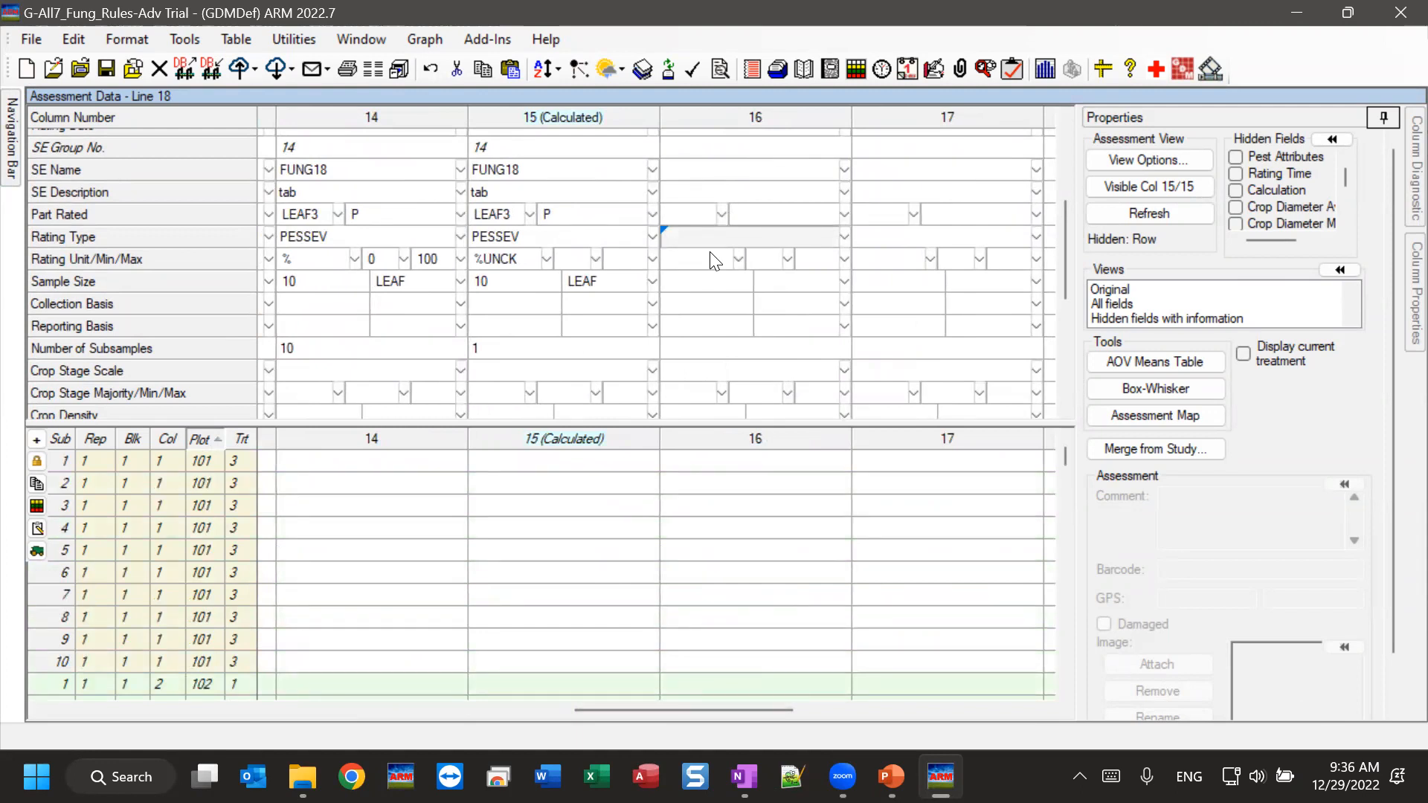
key(alt+Down)
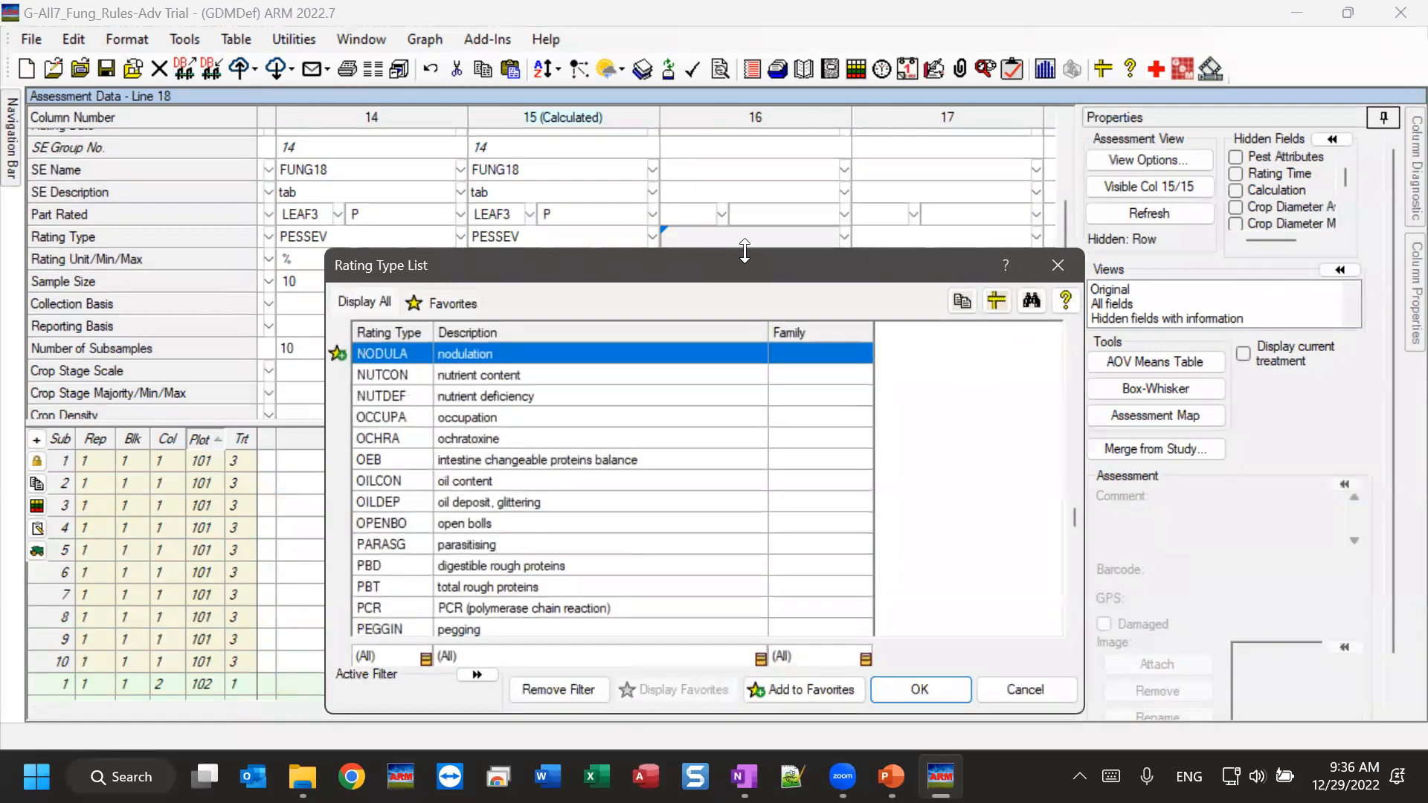
click(1025, 693)
Enter nonsense as the rating unit of column 16 in the assessment data
click(672, 257)
text(non)
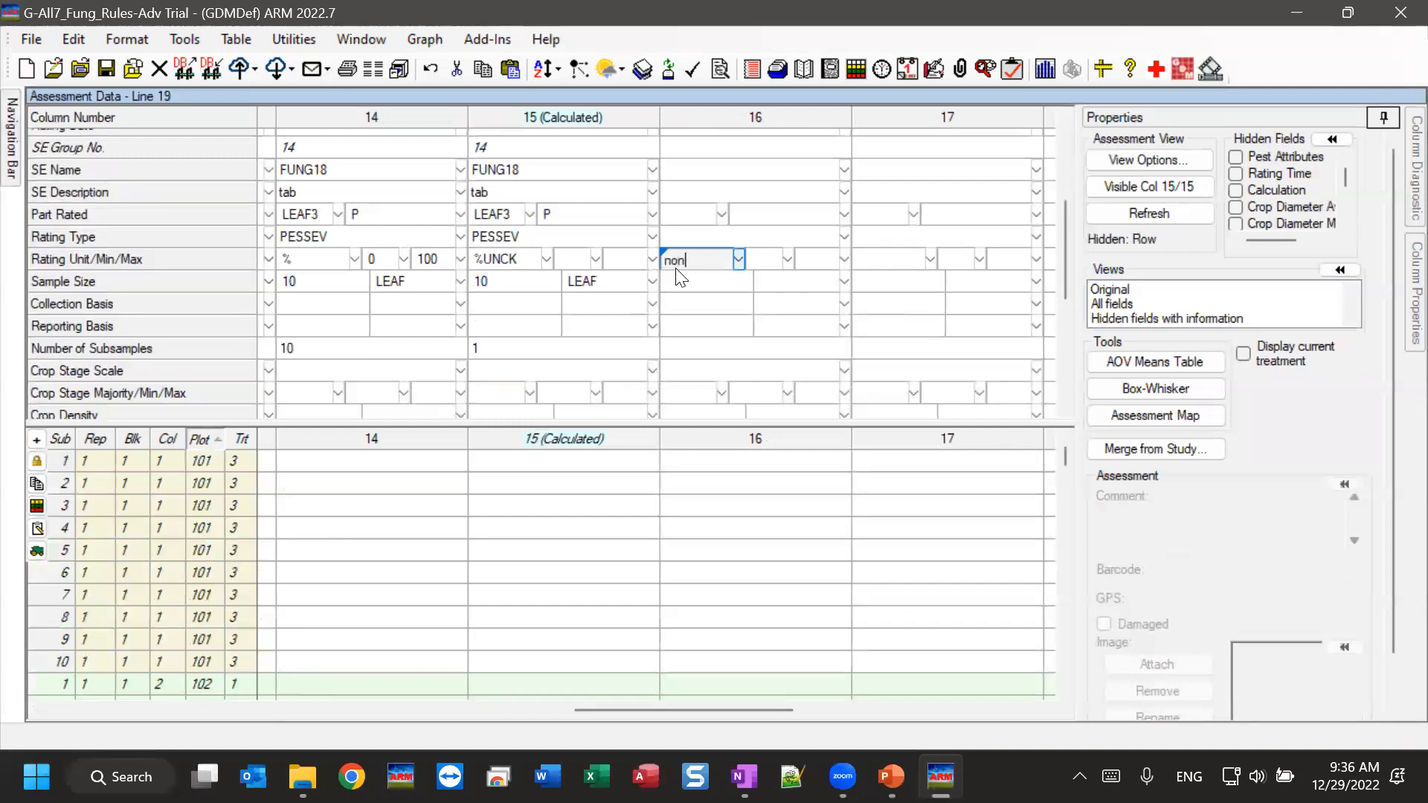
text(esens)
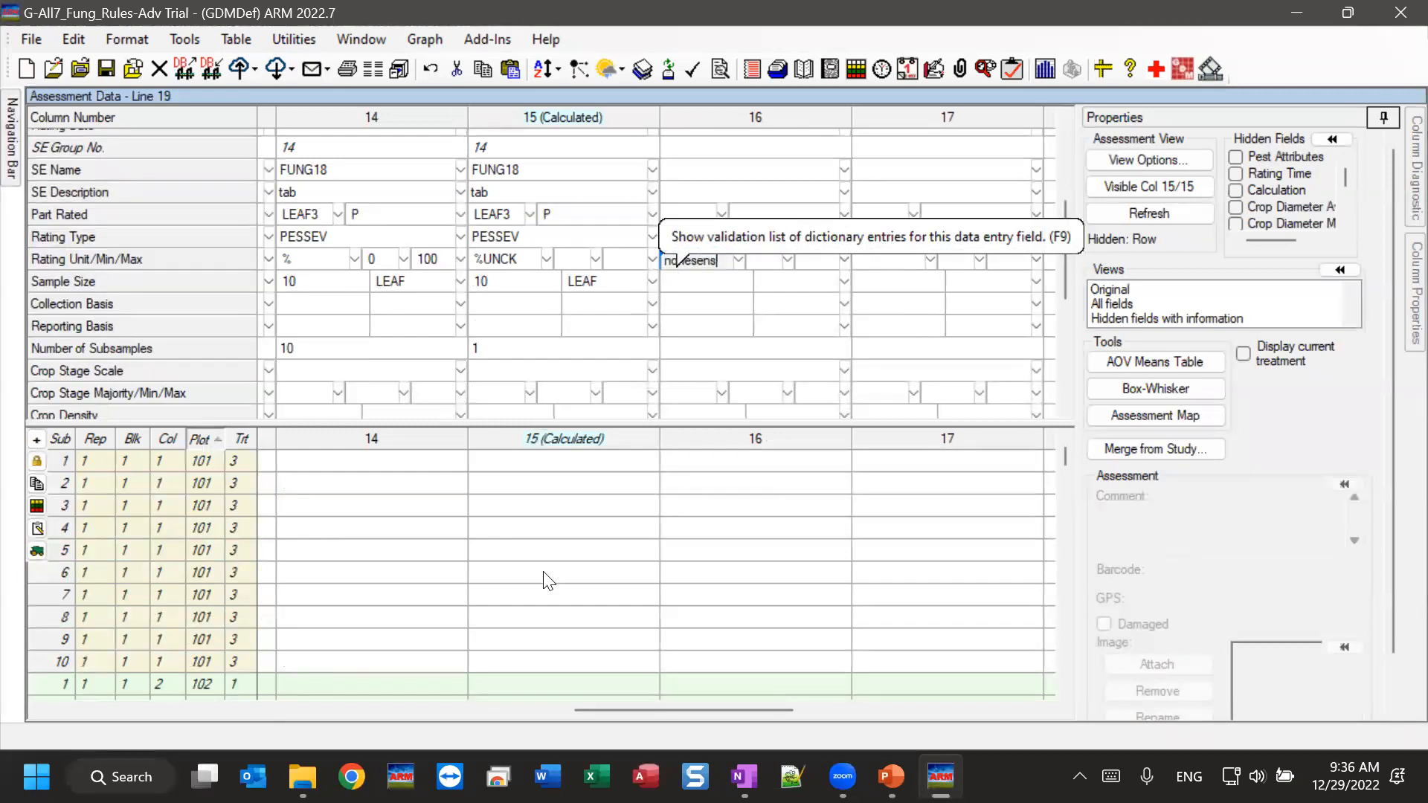
click(686, 260)
key(Delete)
key(End)
text(e)
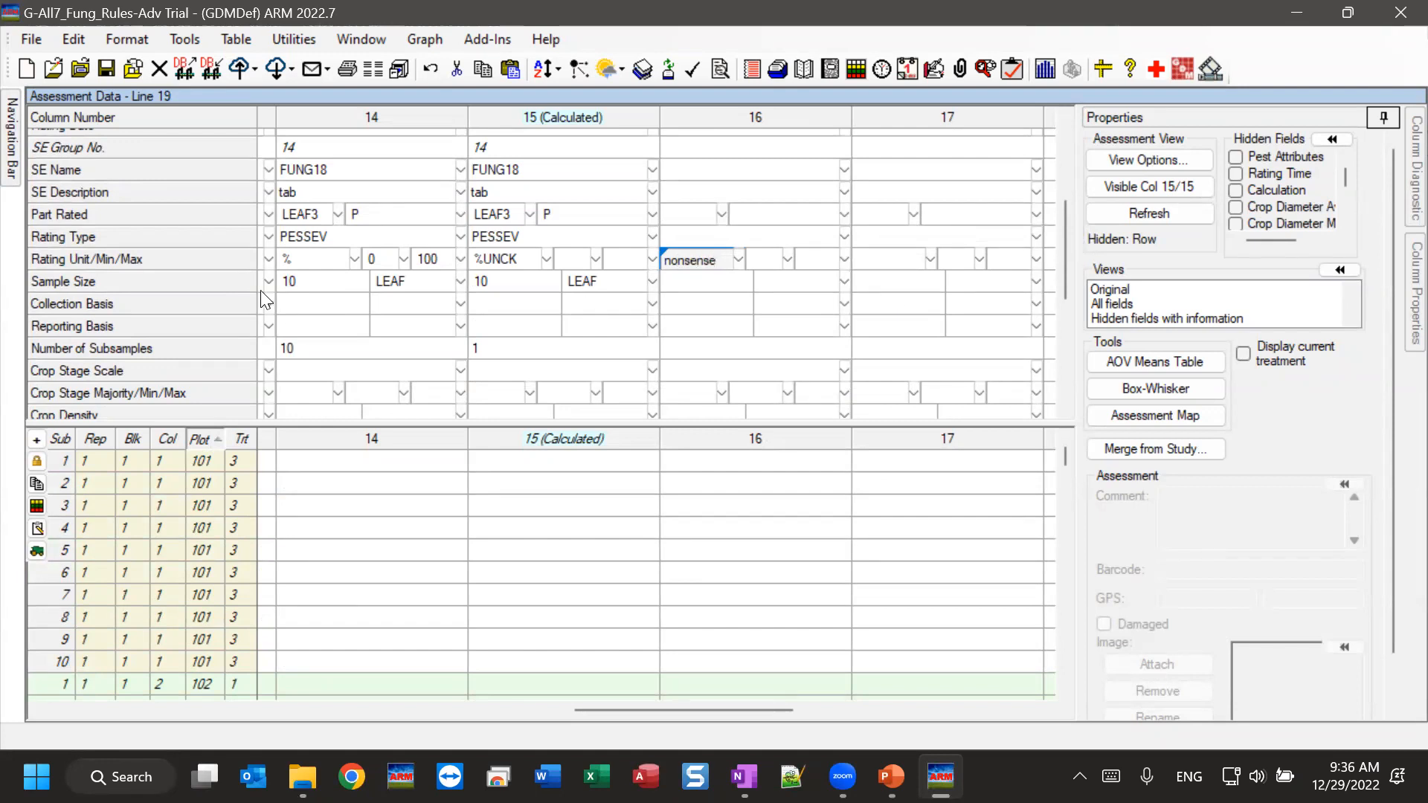
click(695, 280)
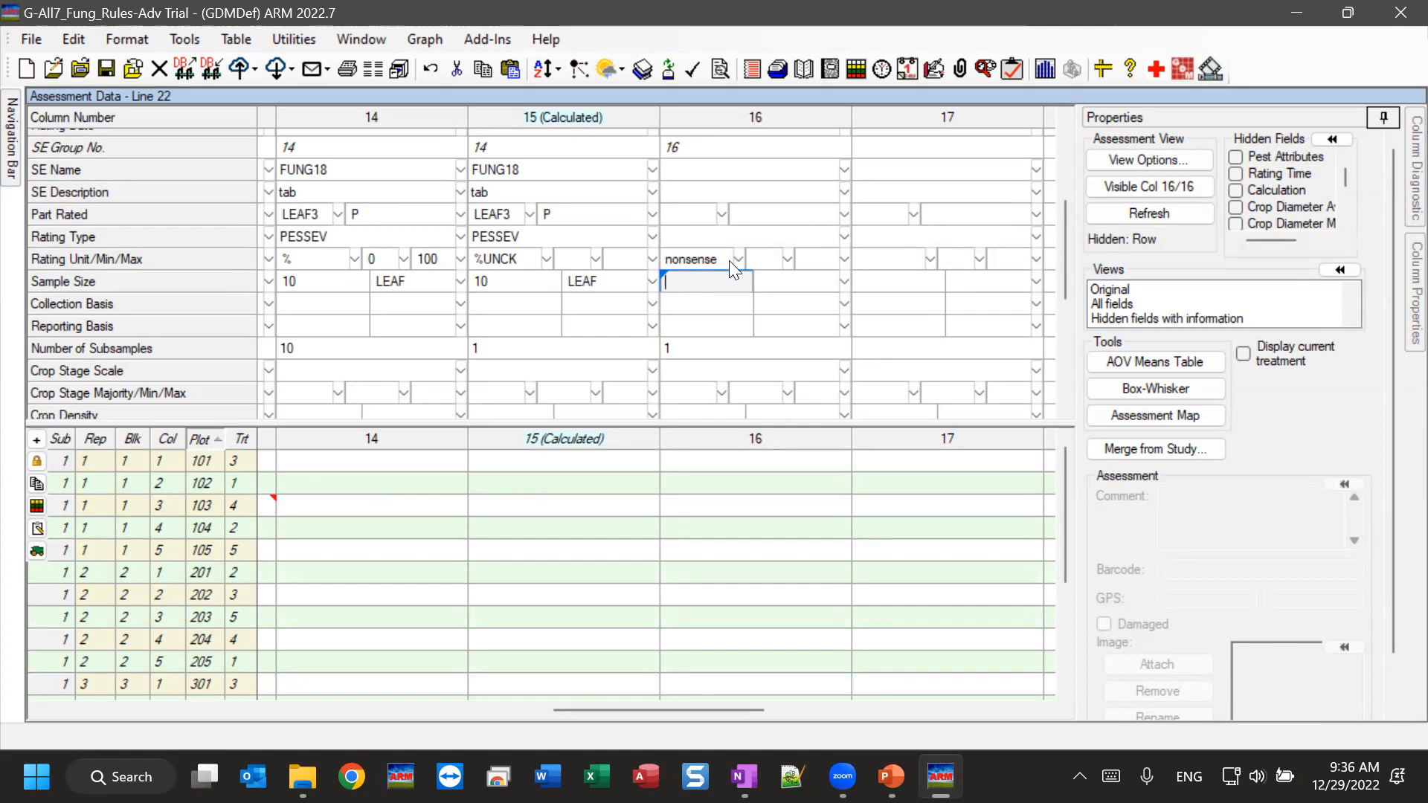
Clear the rating unit of column 16 and add a Strict Validation rule, Always, to that field
click(682, 261)
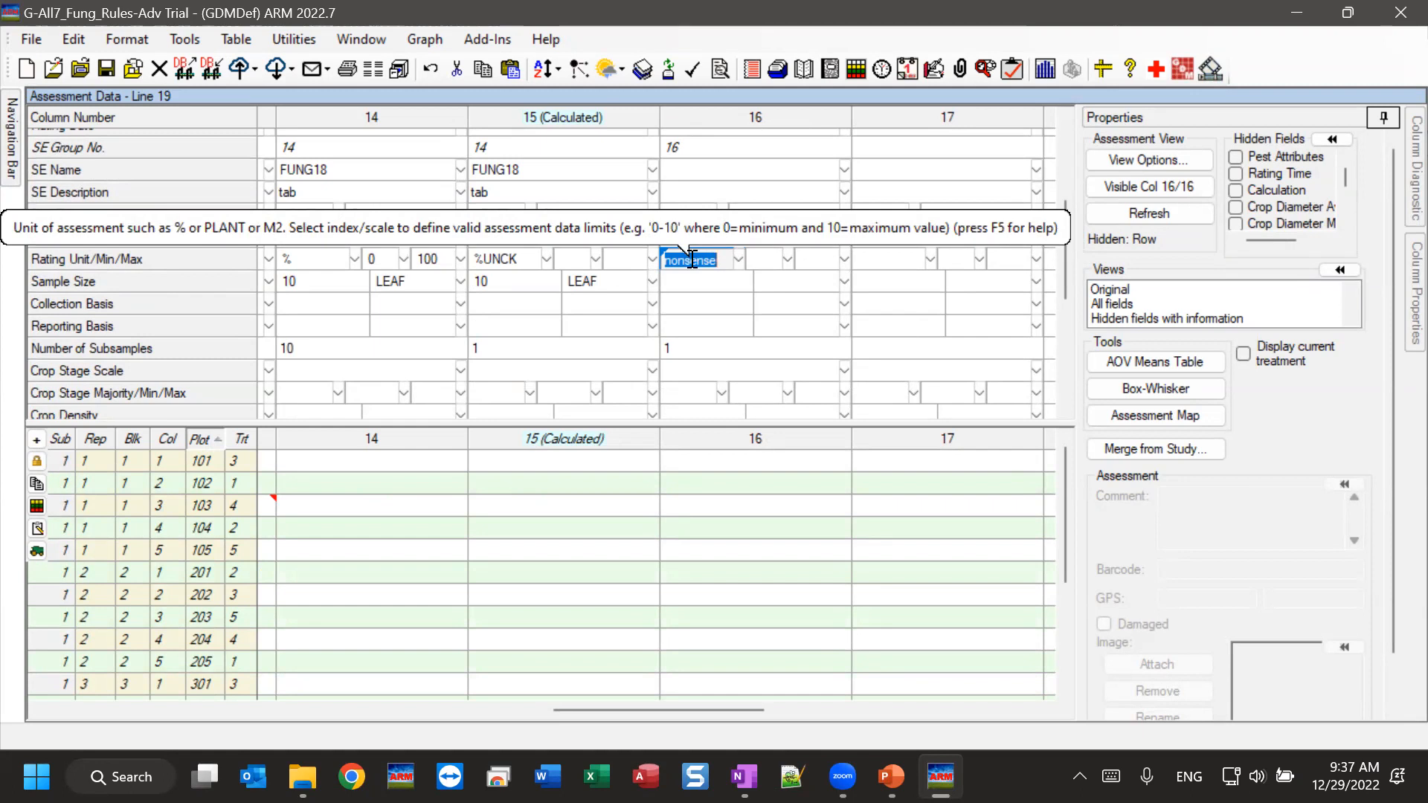
key(BackSpace)
right_click(693, 255)
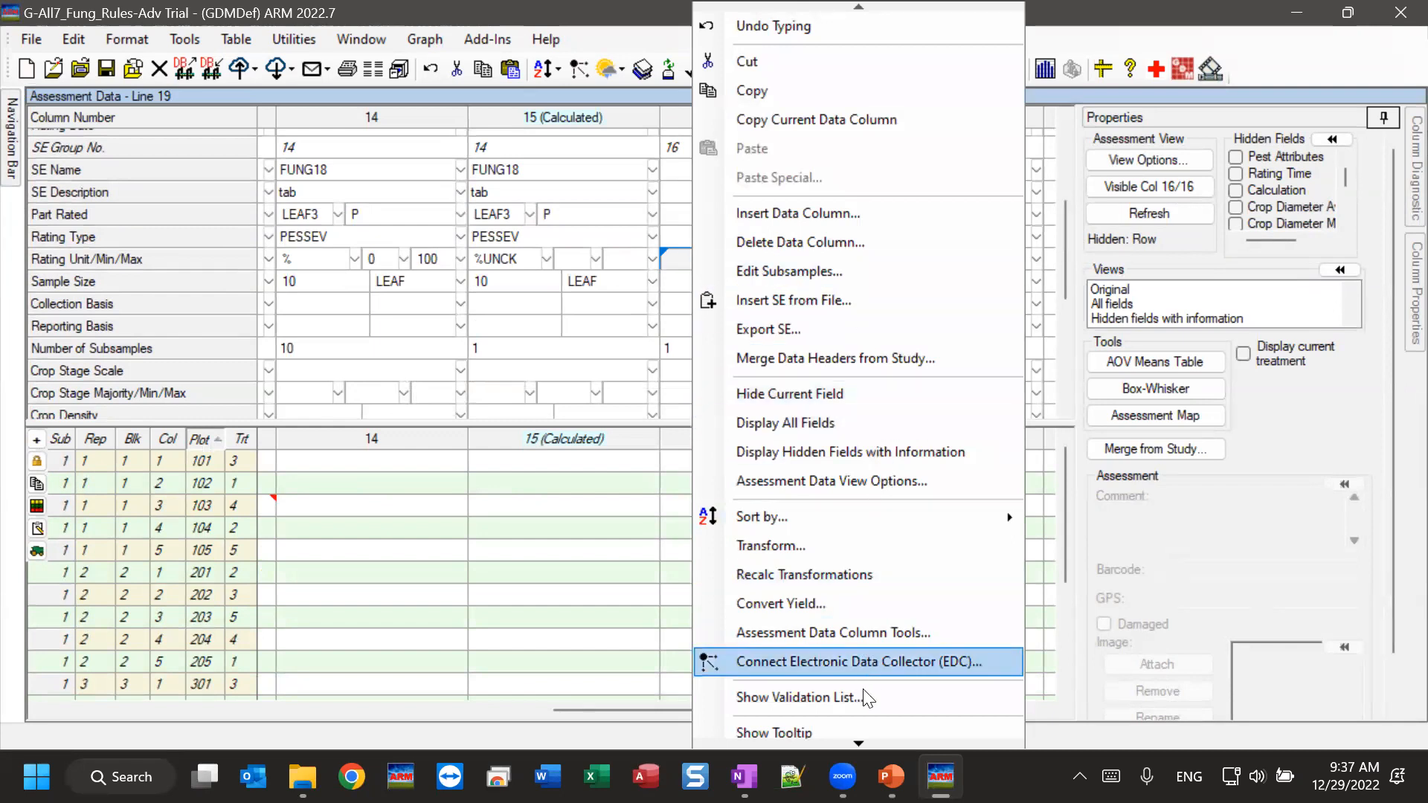
mouse_move(859, 742)
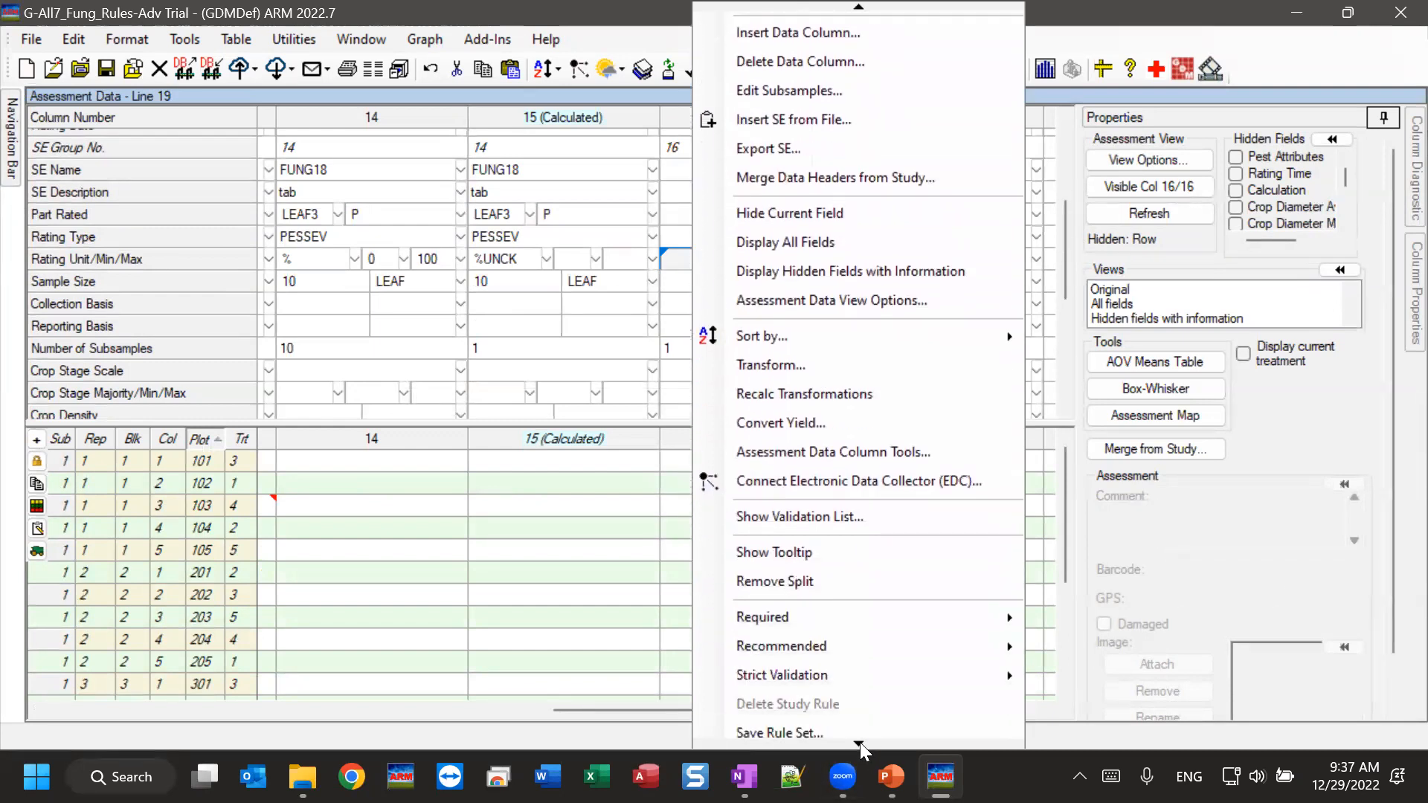
mouse_move(774, 610)
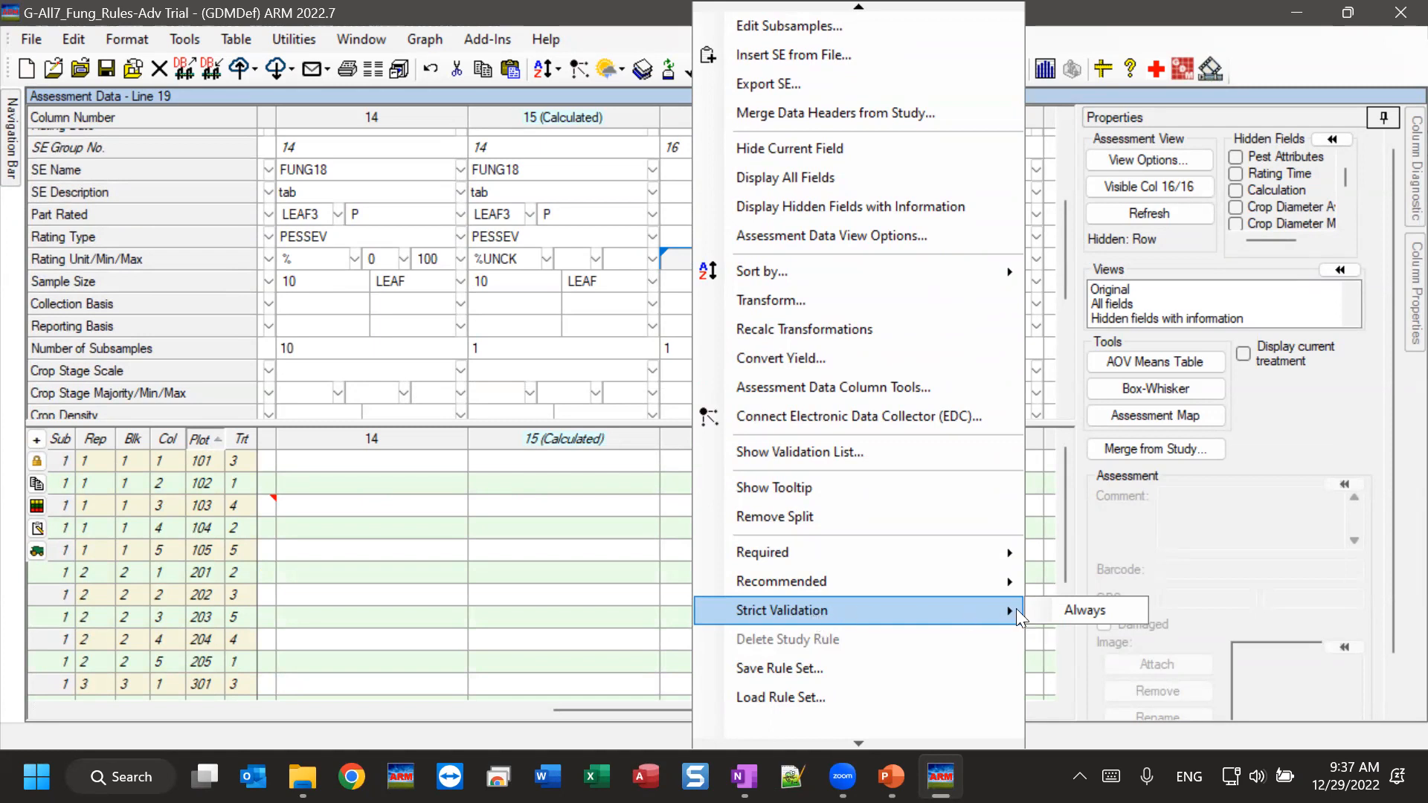
click(1094, 611)
Test the strict validation of column 16's rating unit with a typed entry
click(680, 282)
click(679, 242)
click(680, 258)
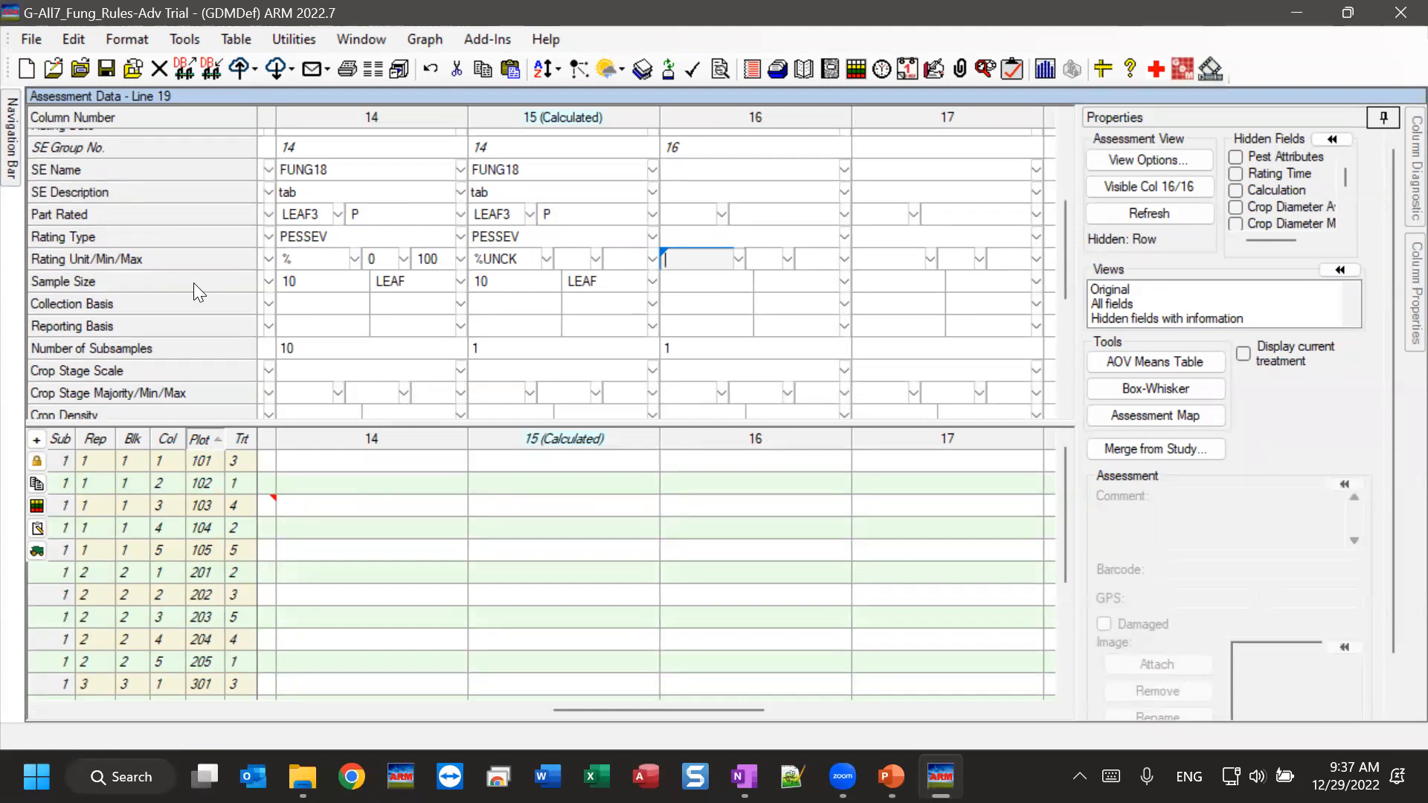
text(%)
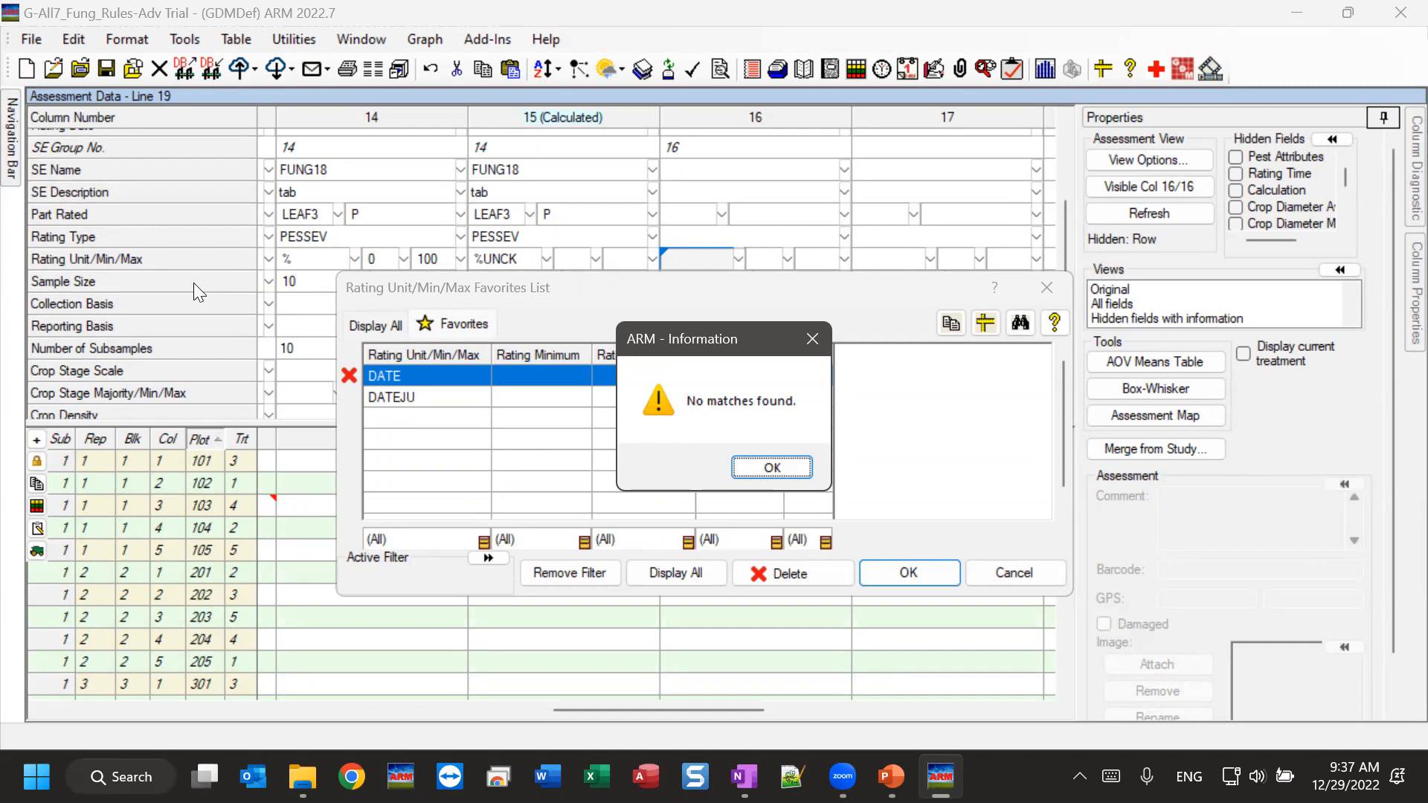
click(772, 467)
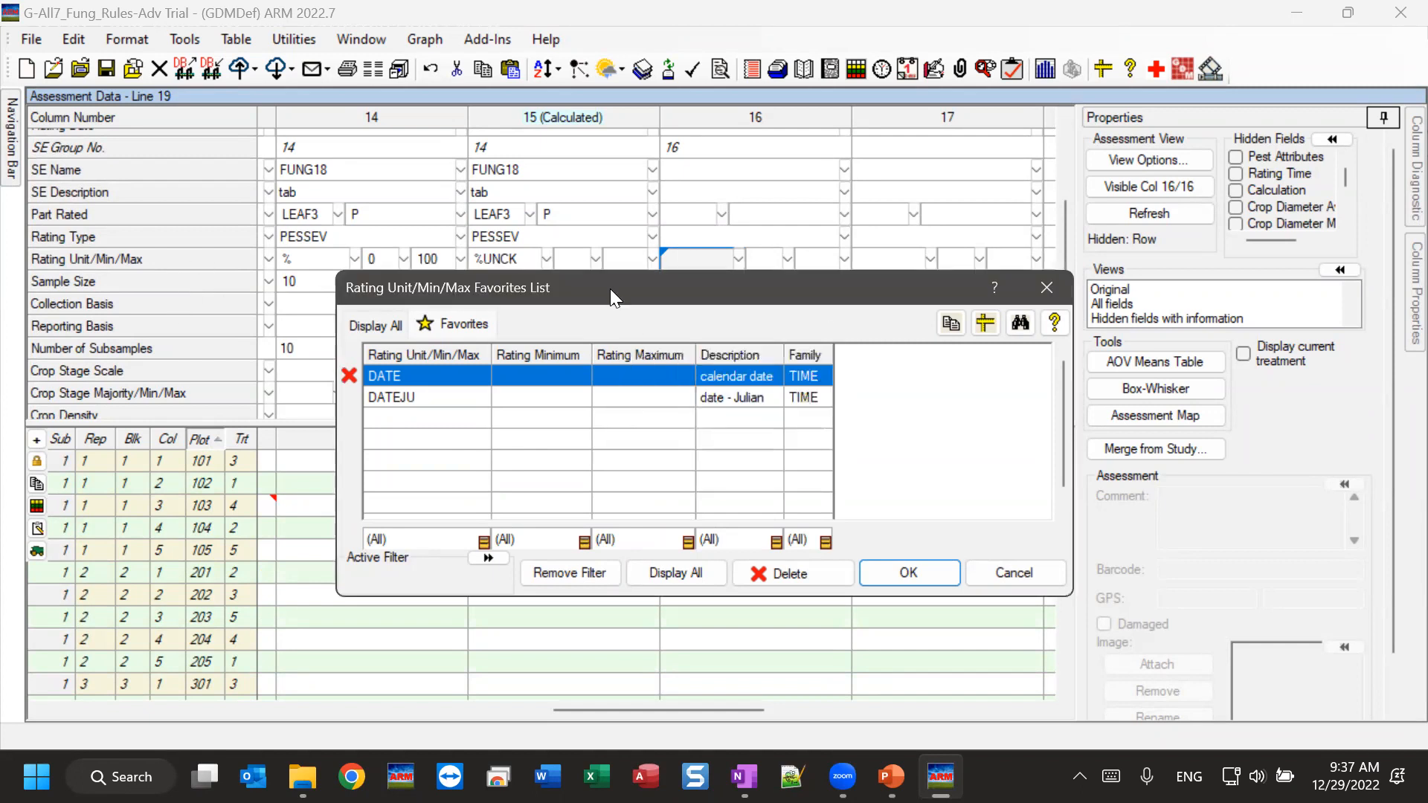
Set column 16's rating unit to HR from the complete list and reopen the list to check the available units
click(375, 326)
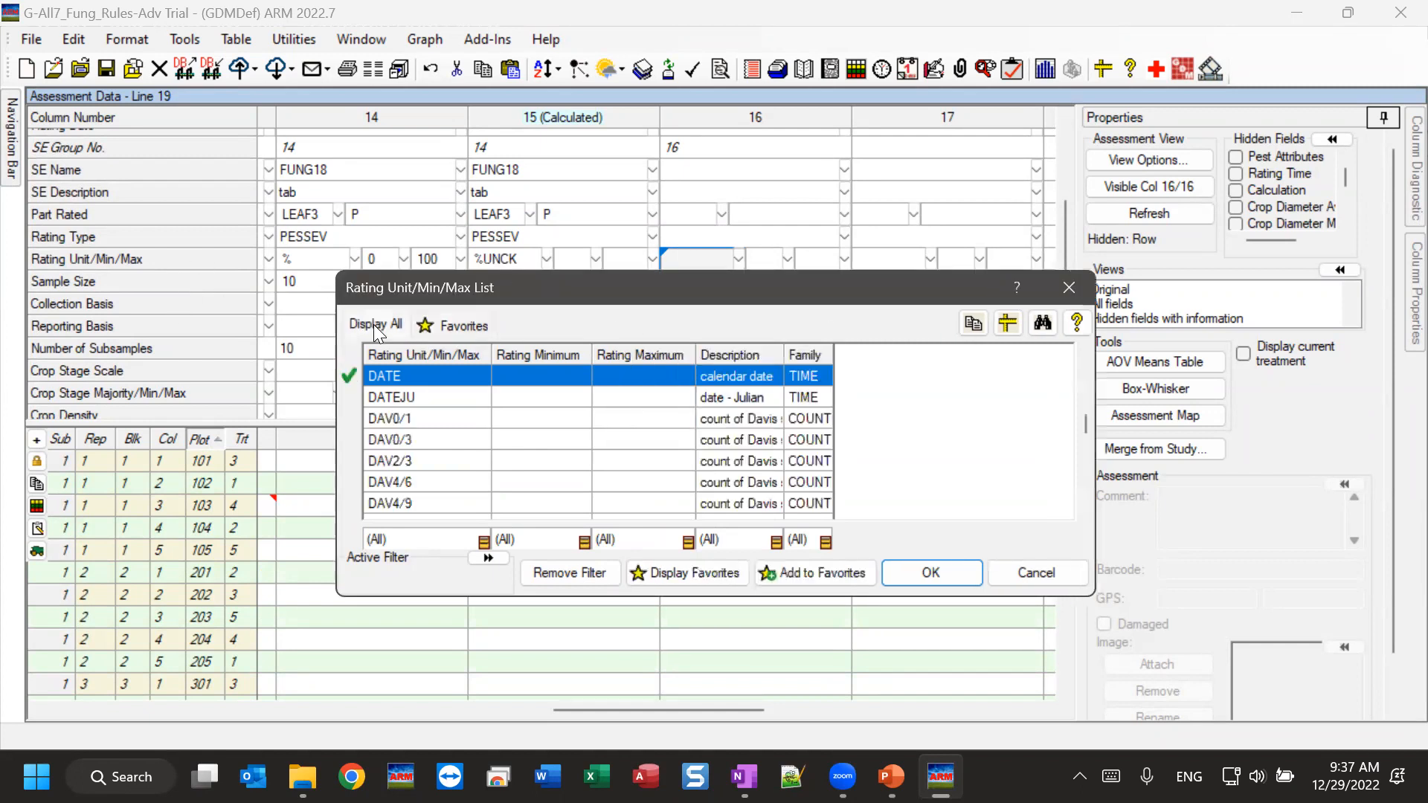
scroll(429, 469, down, 5)
scroll(430, 470, down, 10)
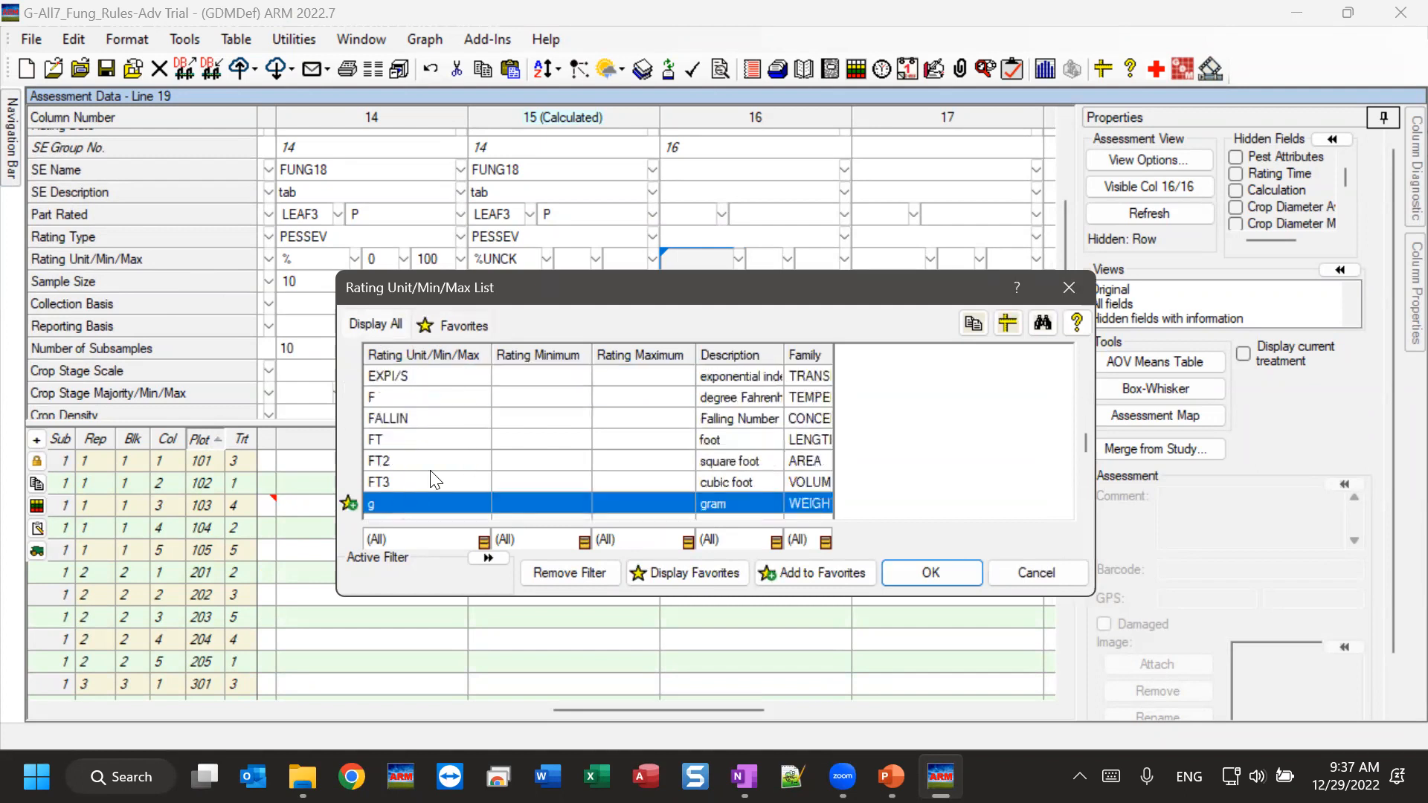
click(930, 573)
click(696, 283)
click(693, 265)
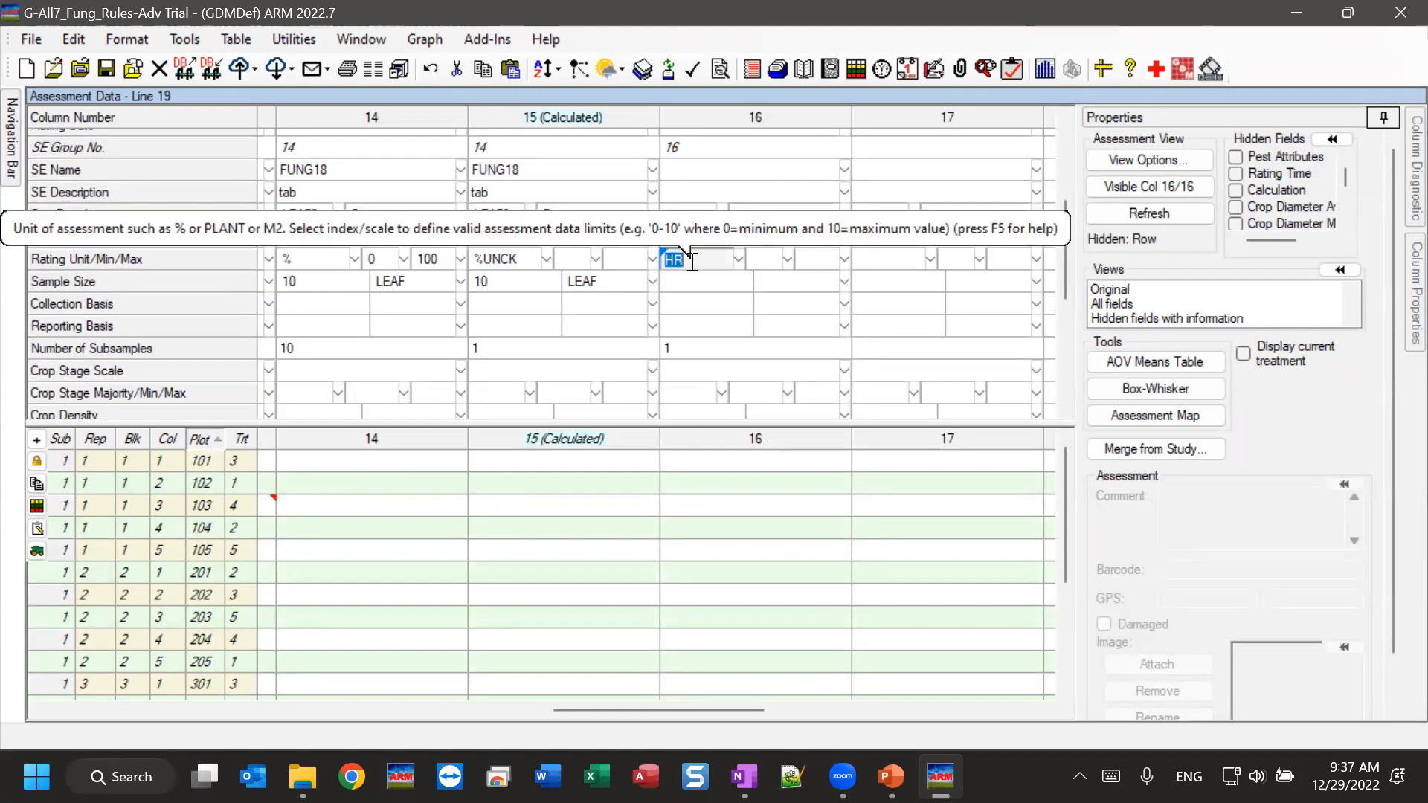
double_click(693, 262)
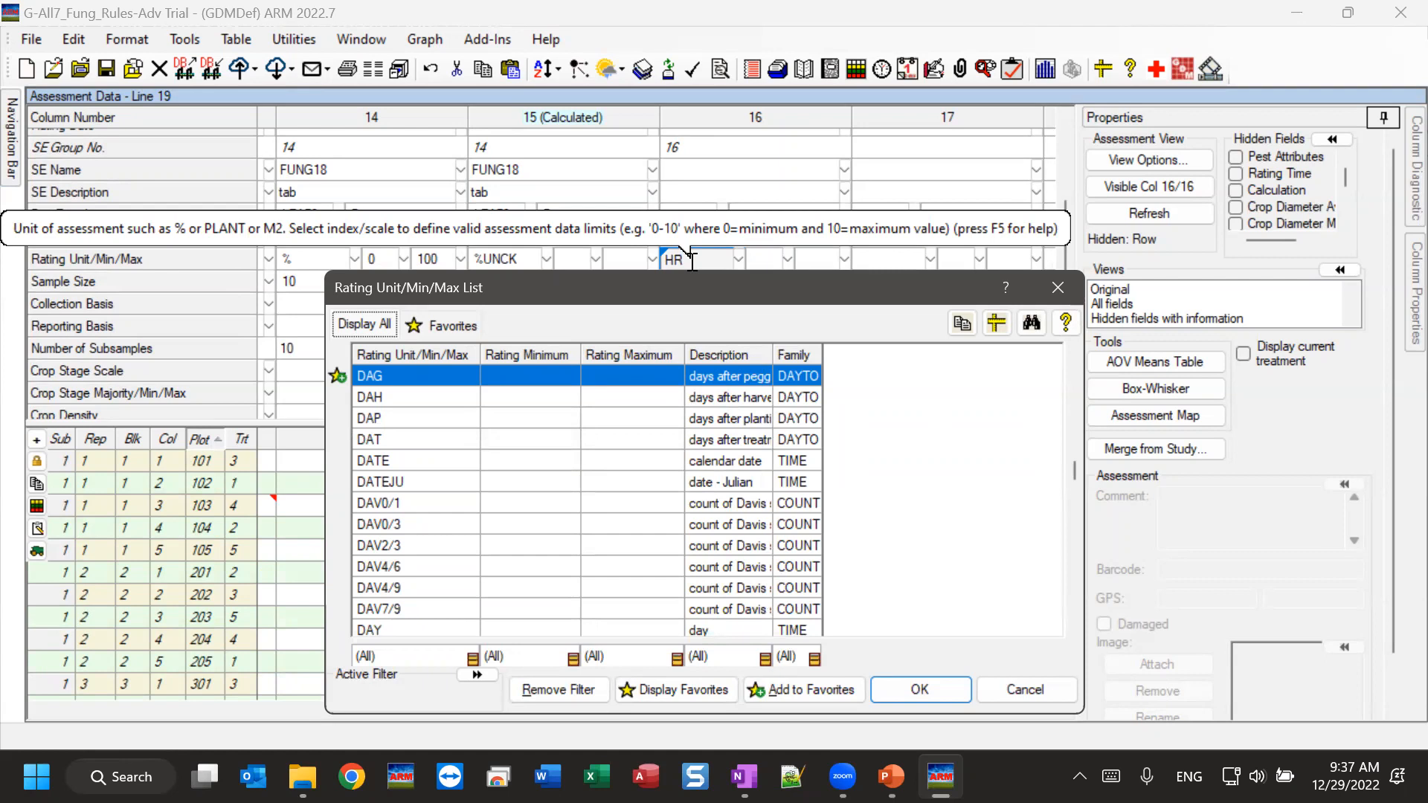
click(1057, 287)
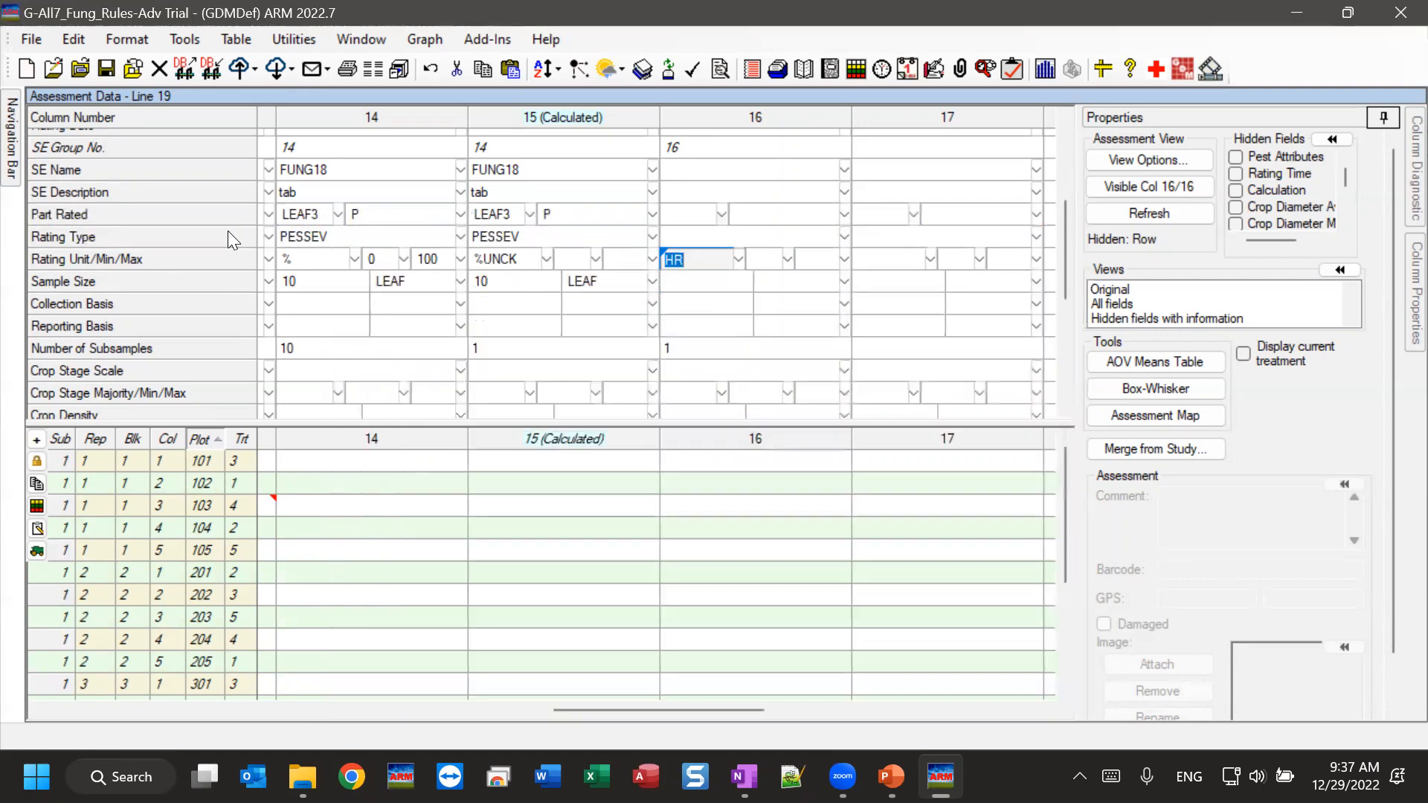
Open the study rules and check the conditions available for the Strict Validation rule on Rating Unit/Min/Max
mouse_move(11, 167)
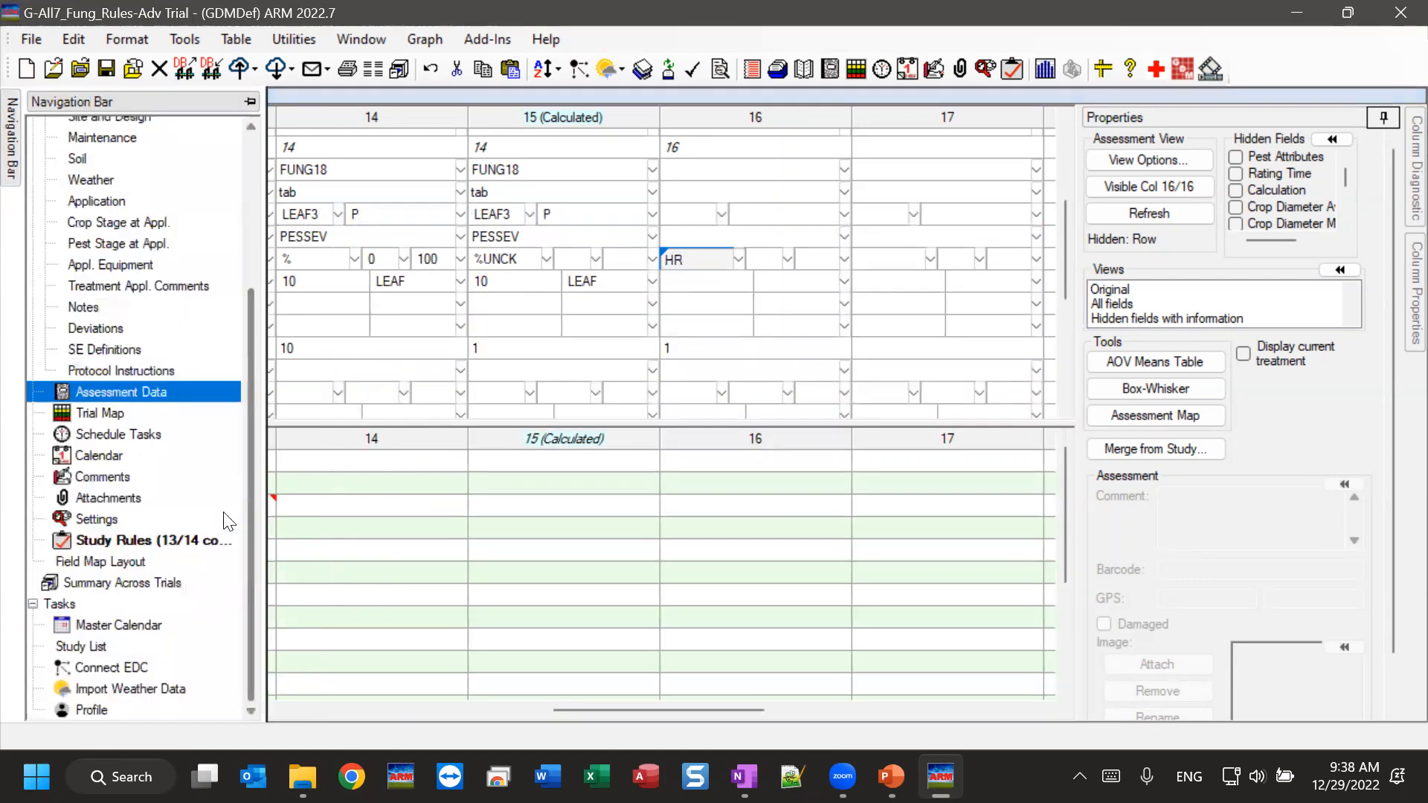
click(132, 541)
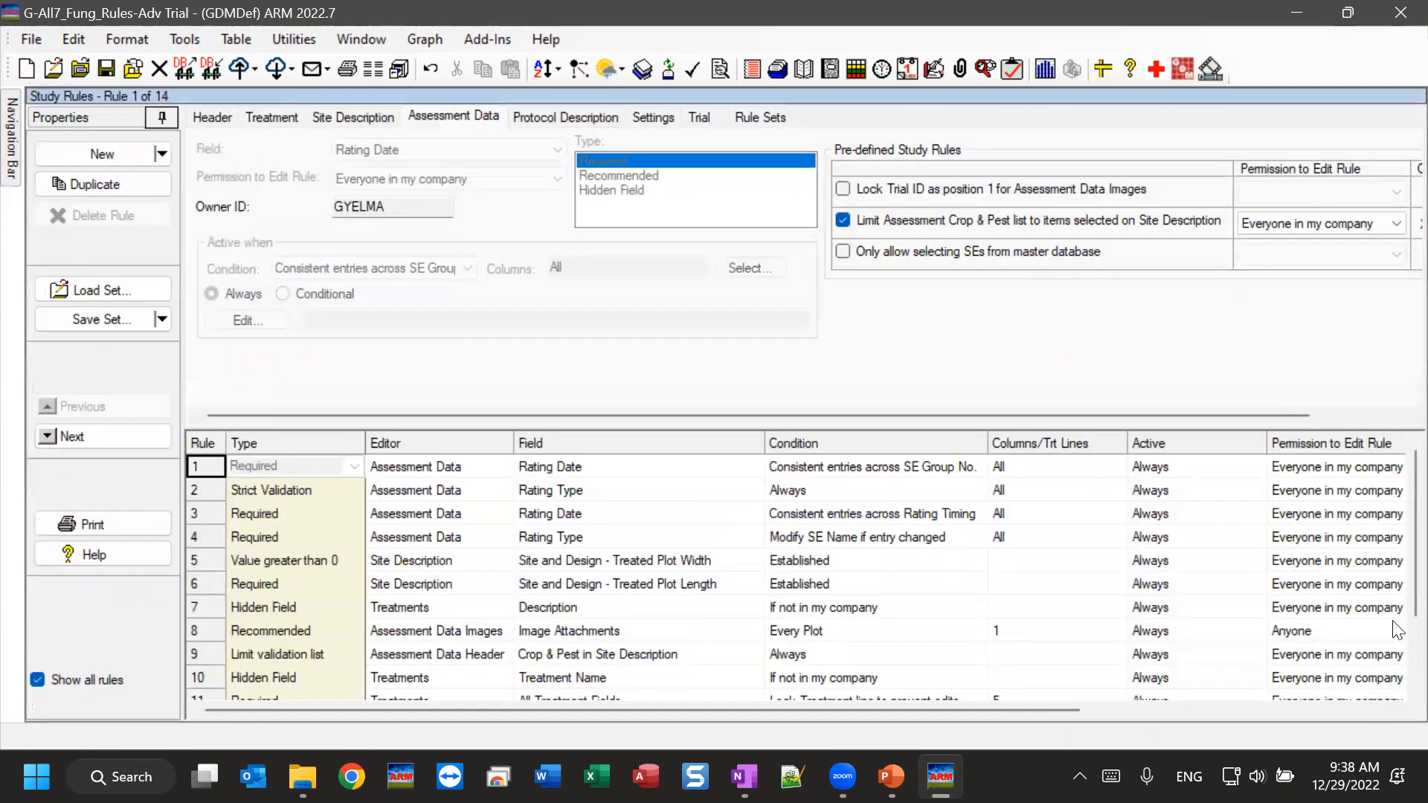
scroll(1396, 558, down, 3)
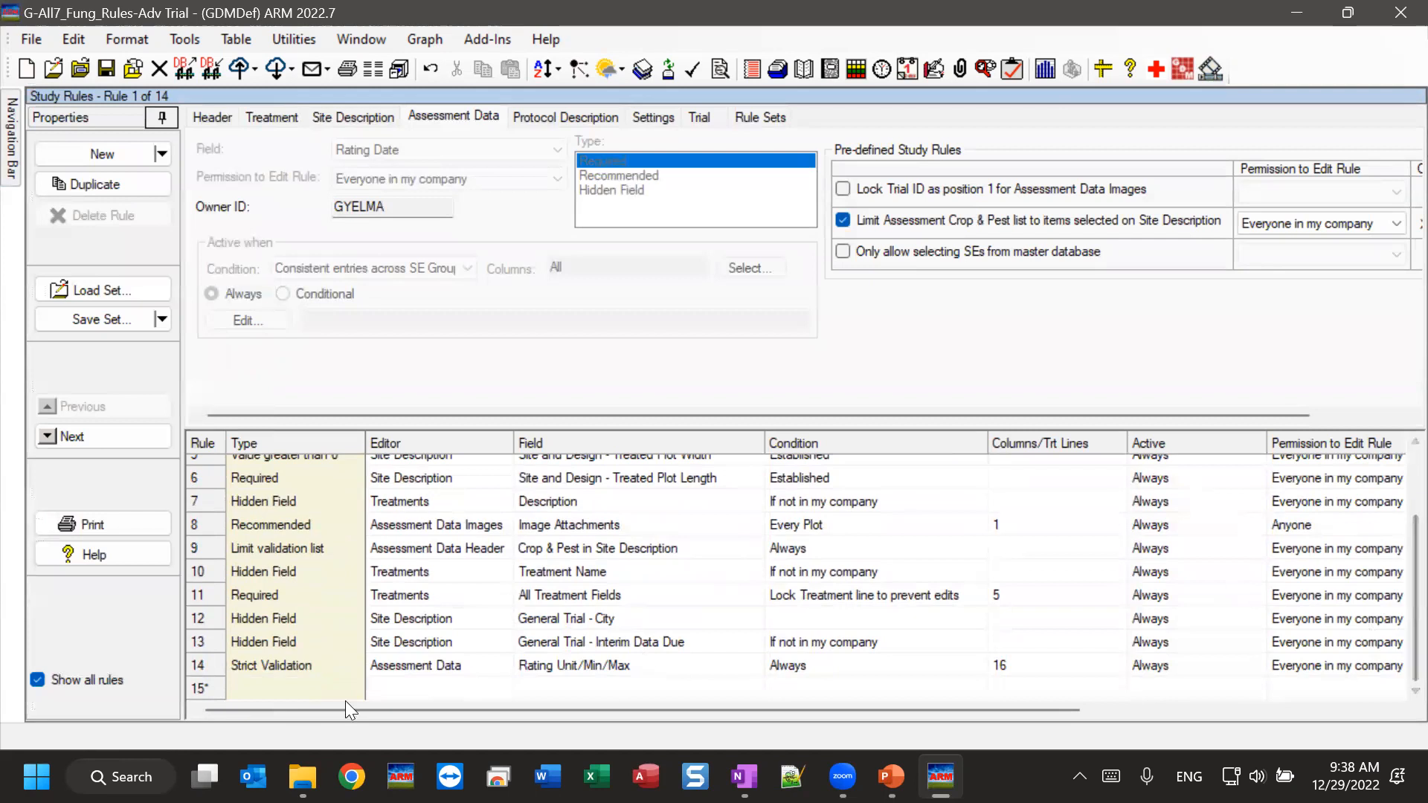
click(308, 662)
click(308, 661)
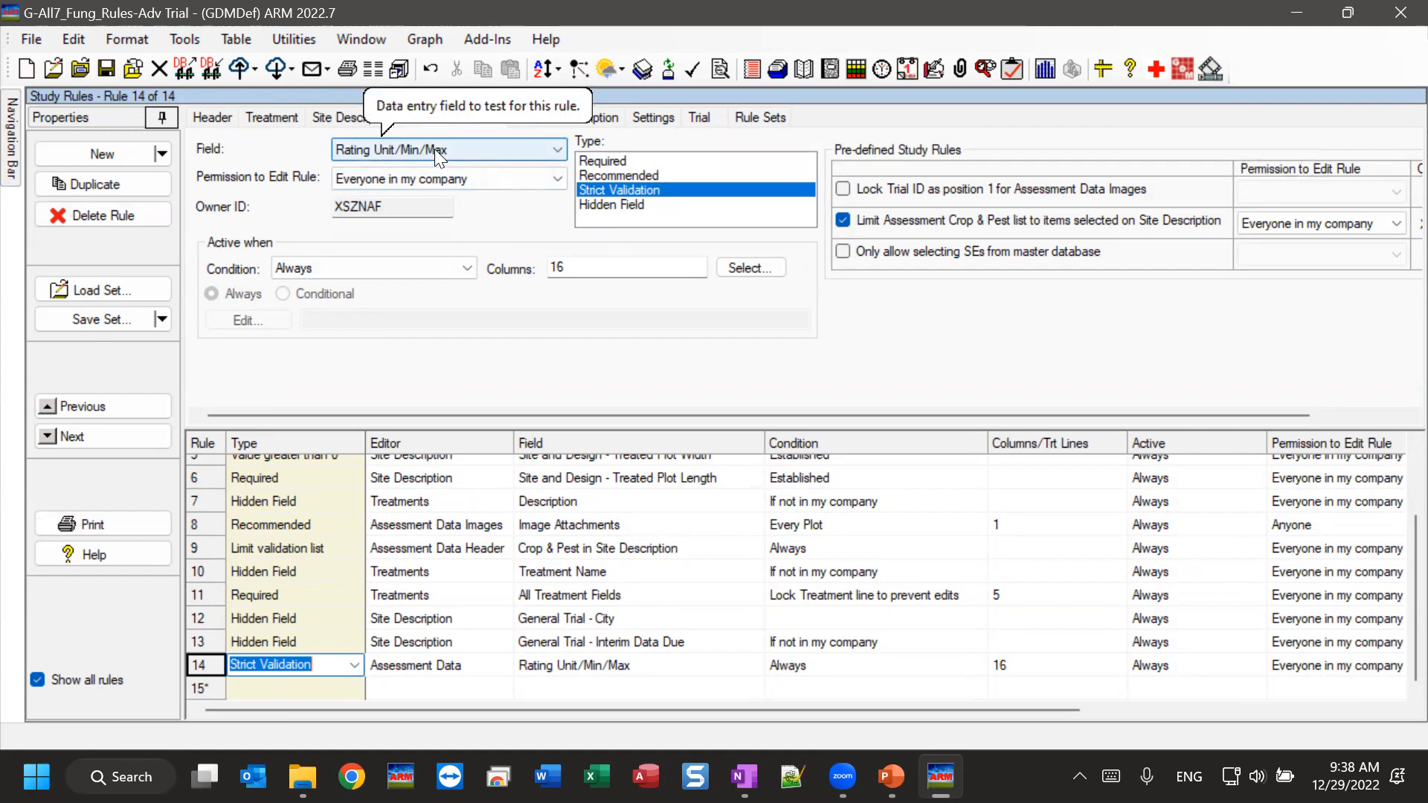
click(345, 267)
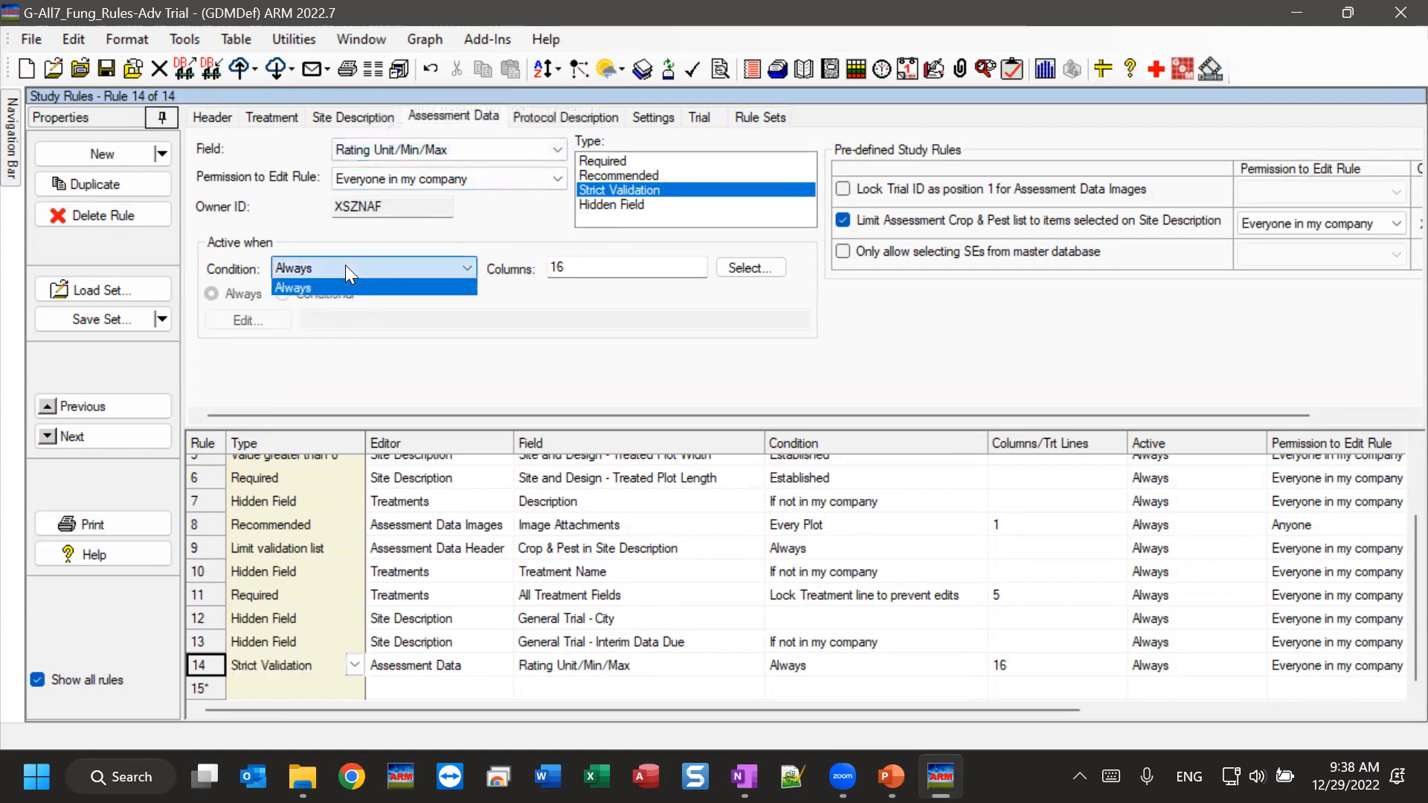
click(345, 265)
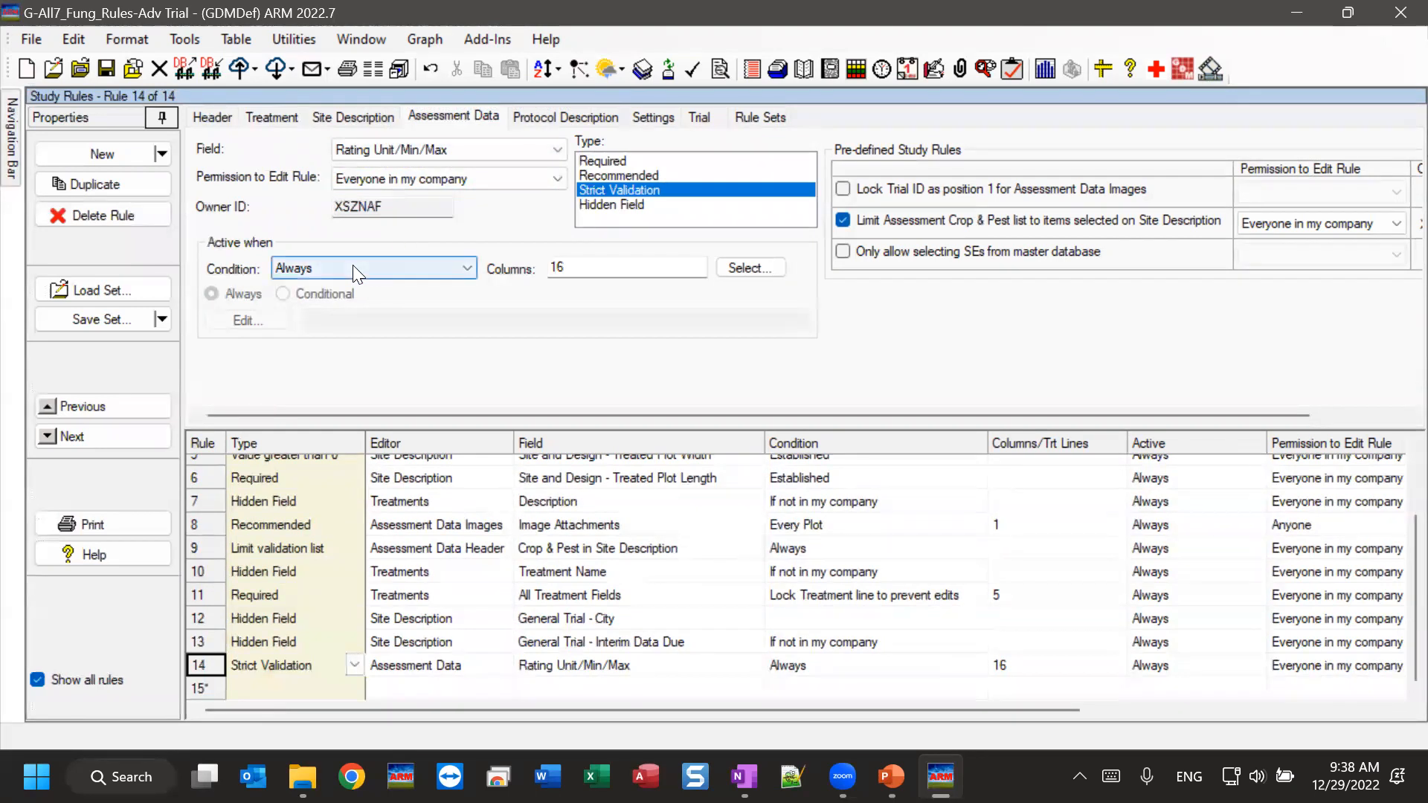
Apply the Strict Validation rule for Rating Unit/Min/Max to All columns, keeping Assessment Data as its editor
click(603, 268)
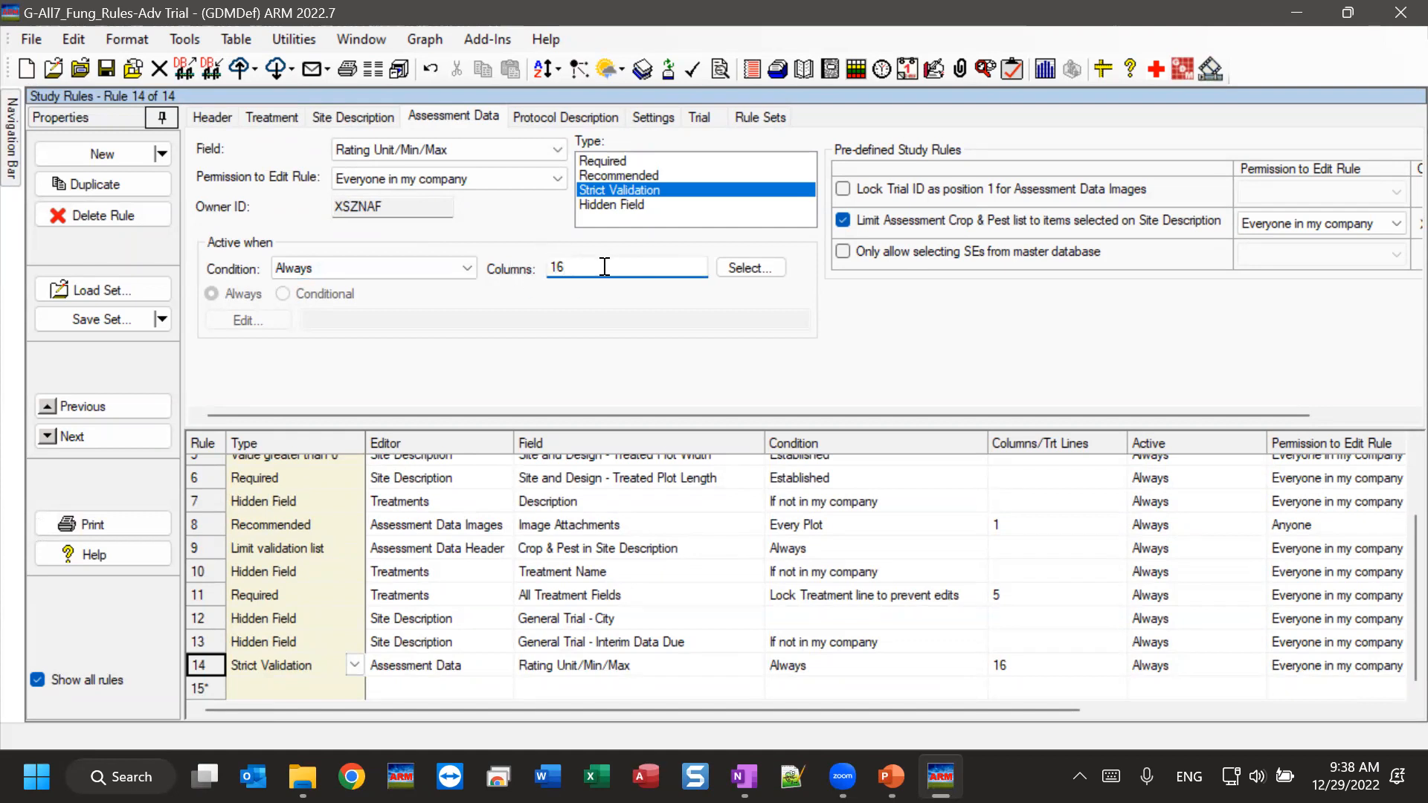
drag(604, 267, 516, 246)
text(All)
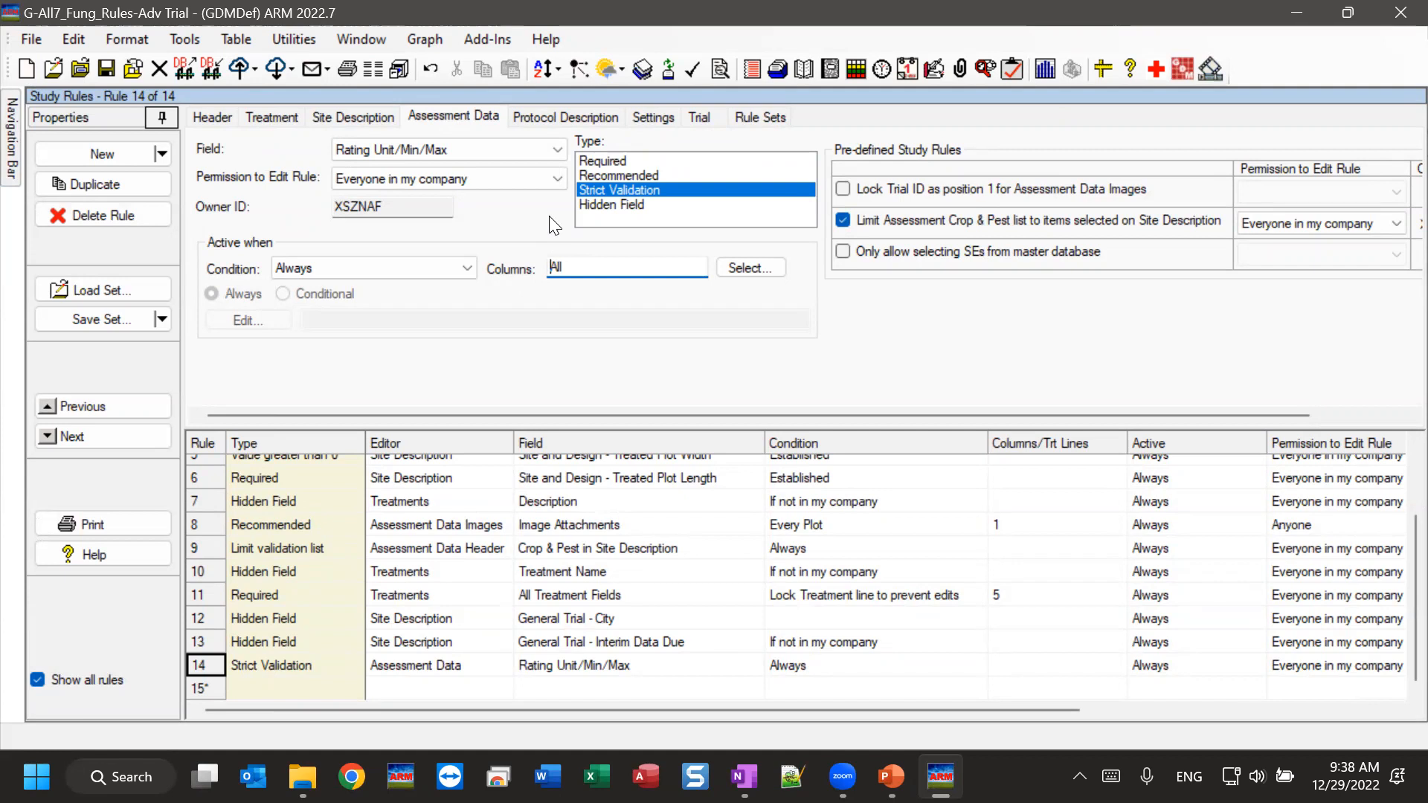
click(467, 666)
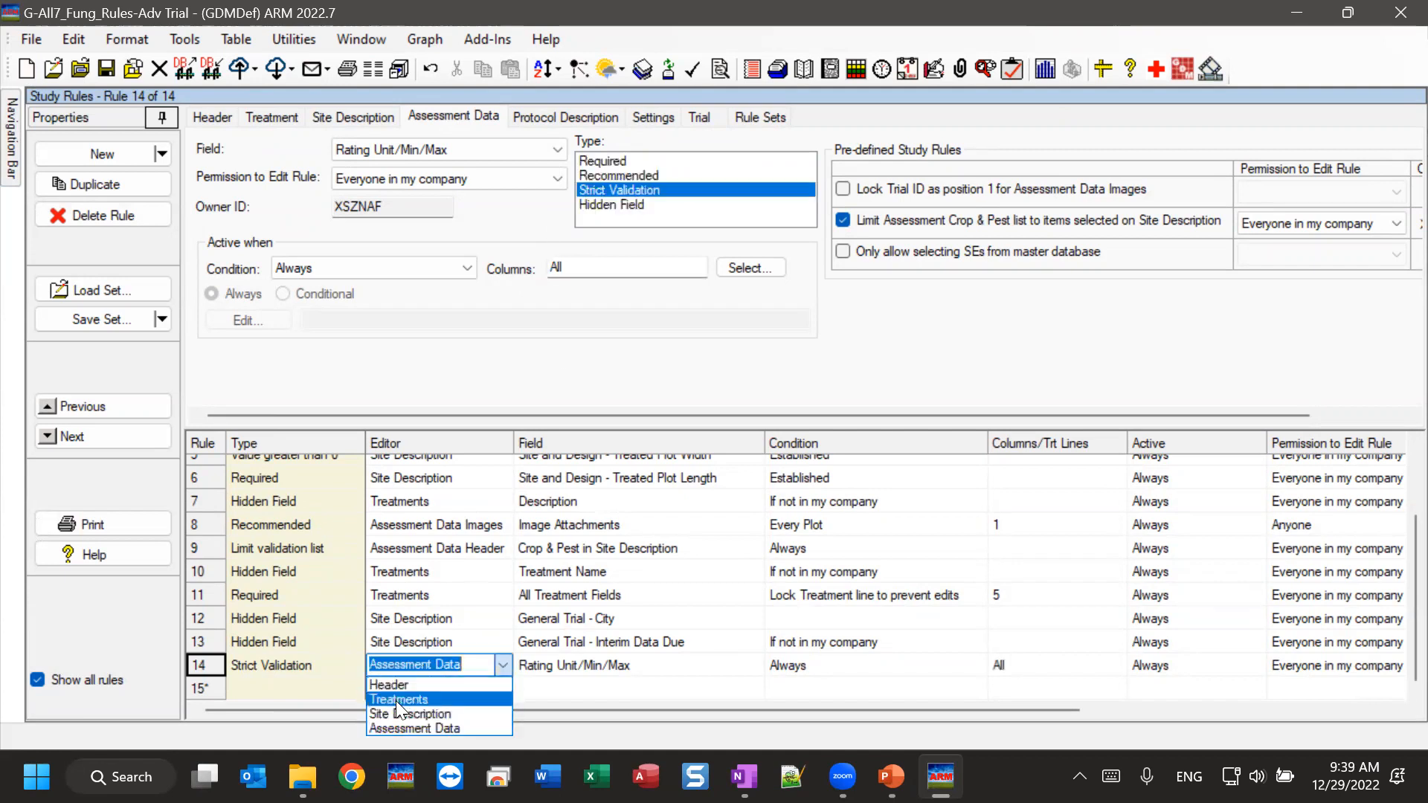
click(394, 730)
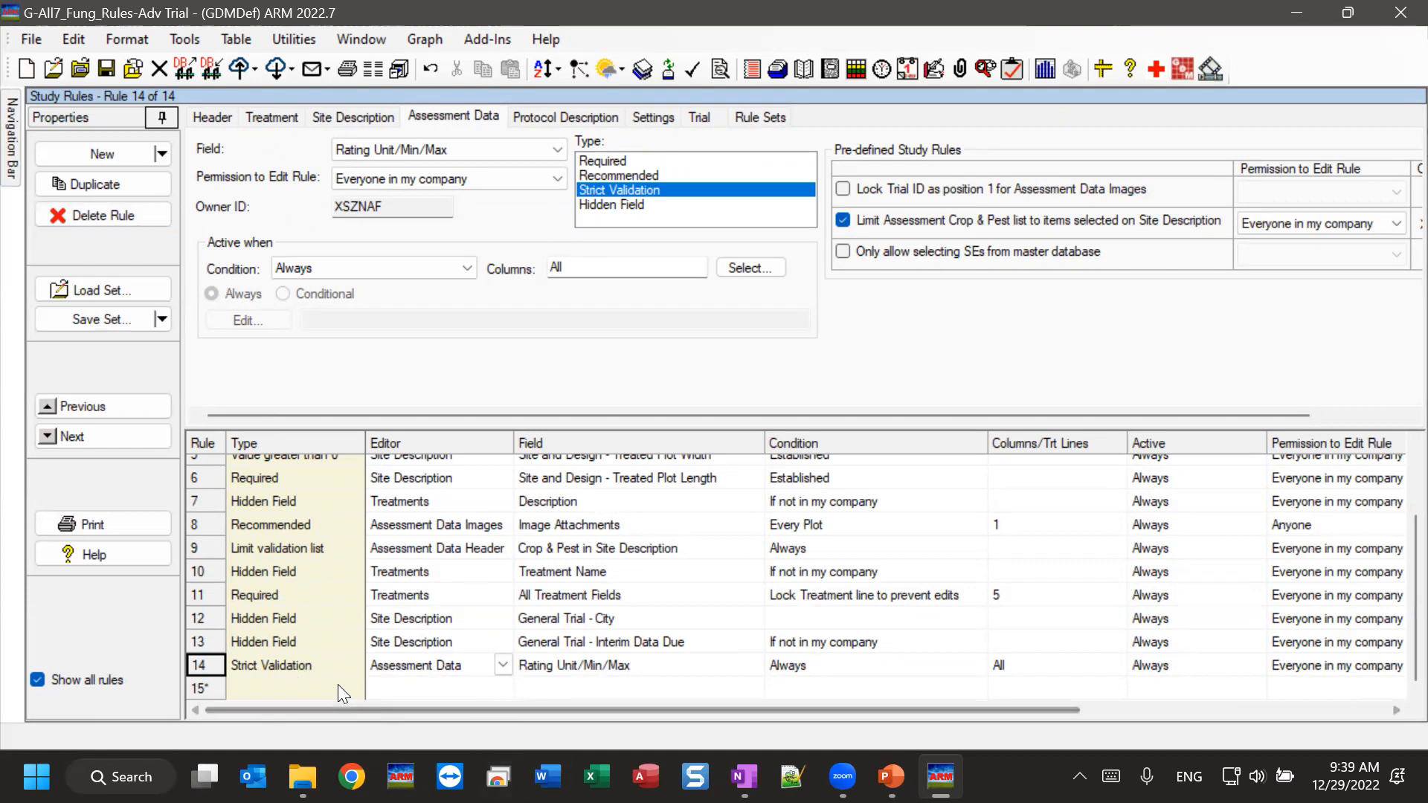
Add a new assessment data study rule of type Required for the Rating Unit/Min/Max field
click(92, 154)
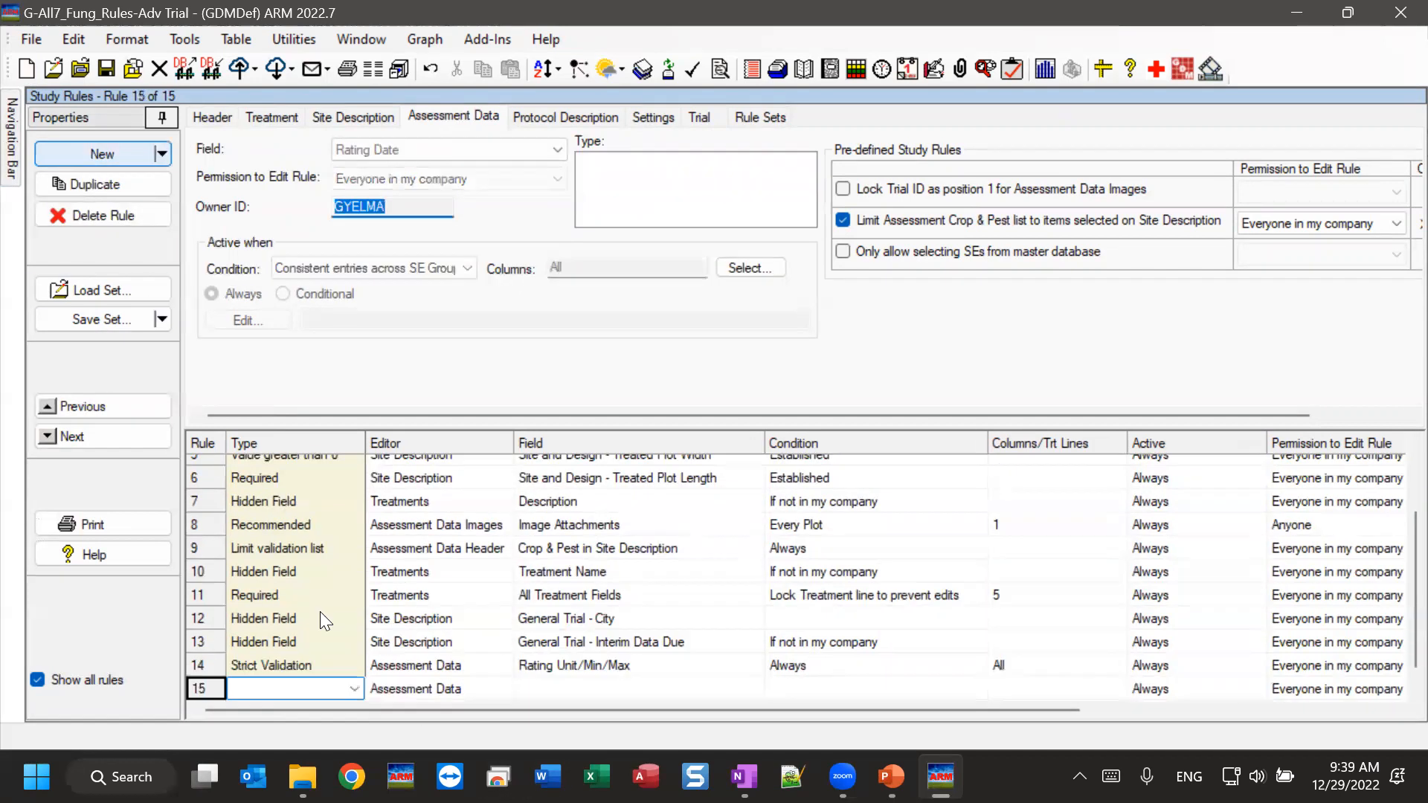
click(438, 149)
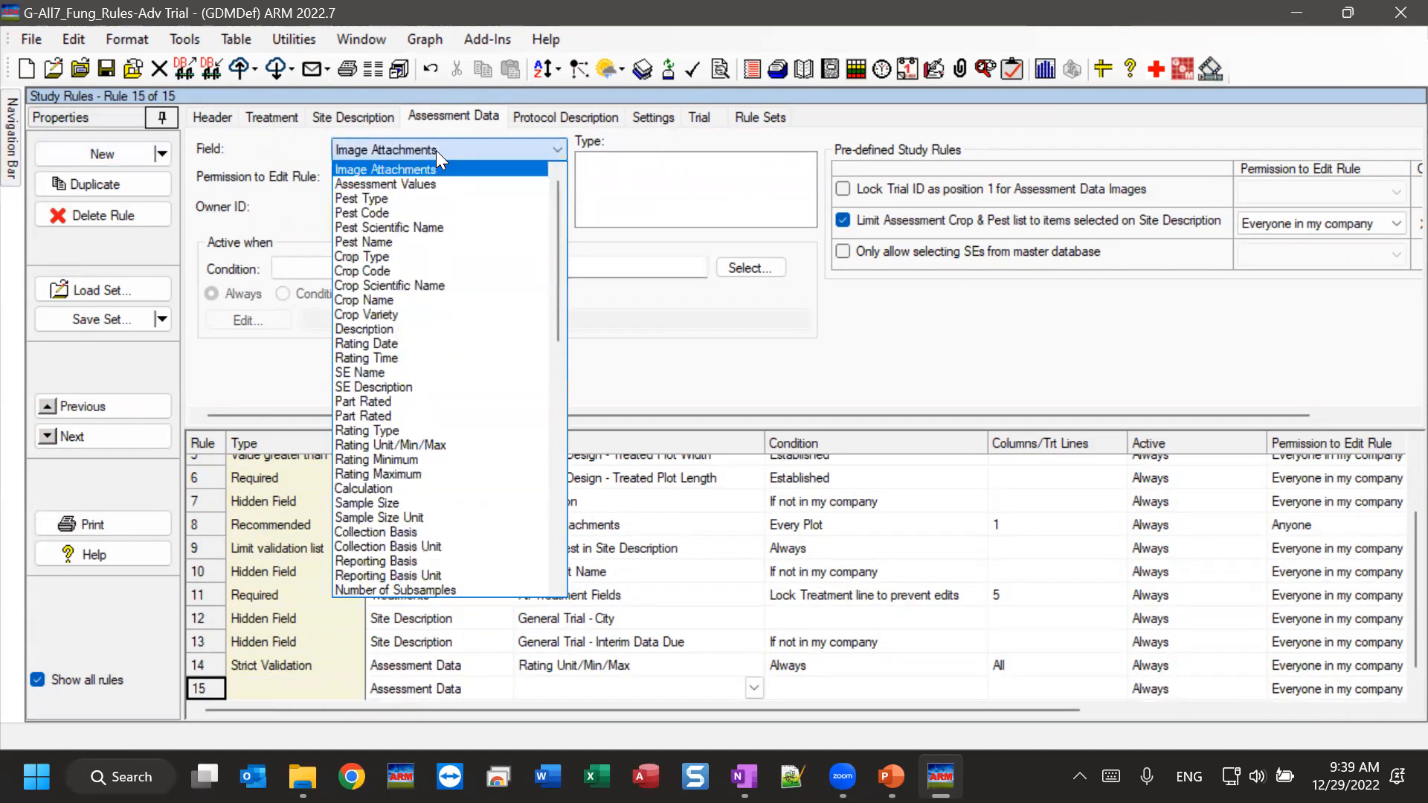
click(383, 446)
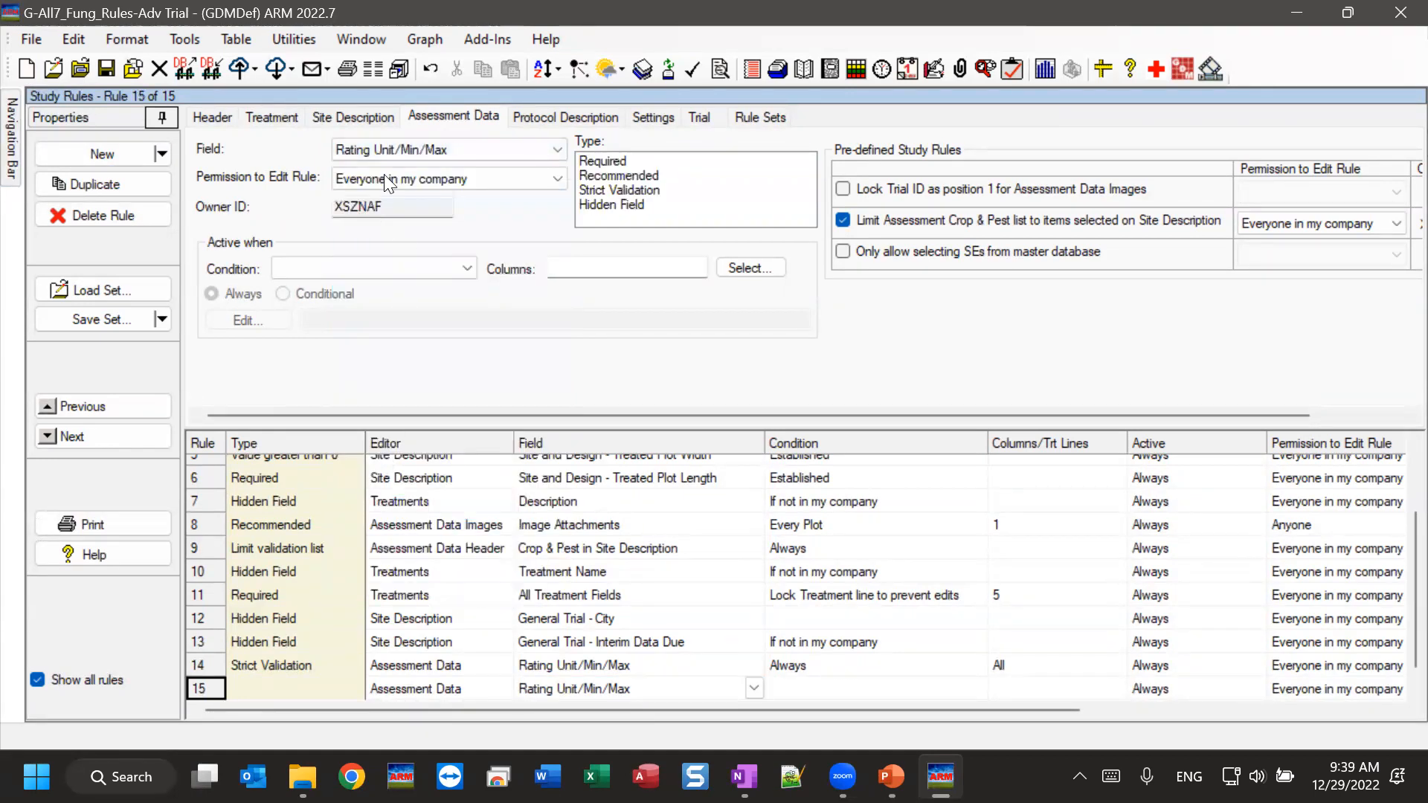
click(620, 165)
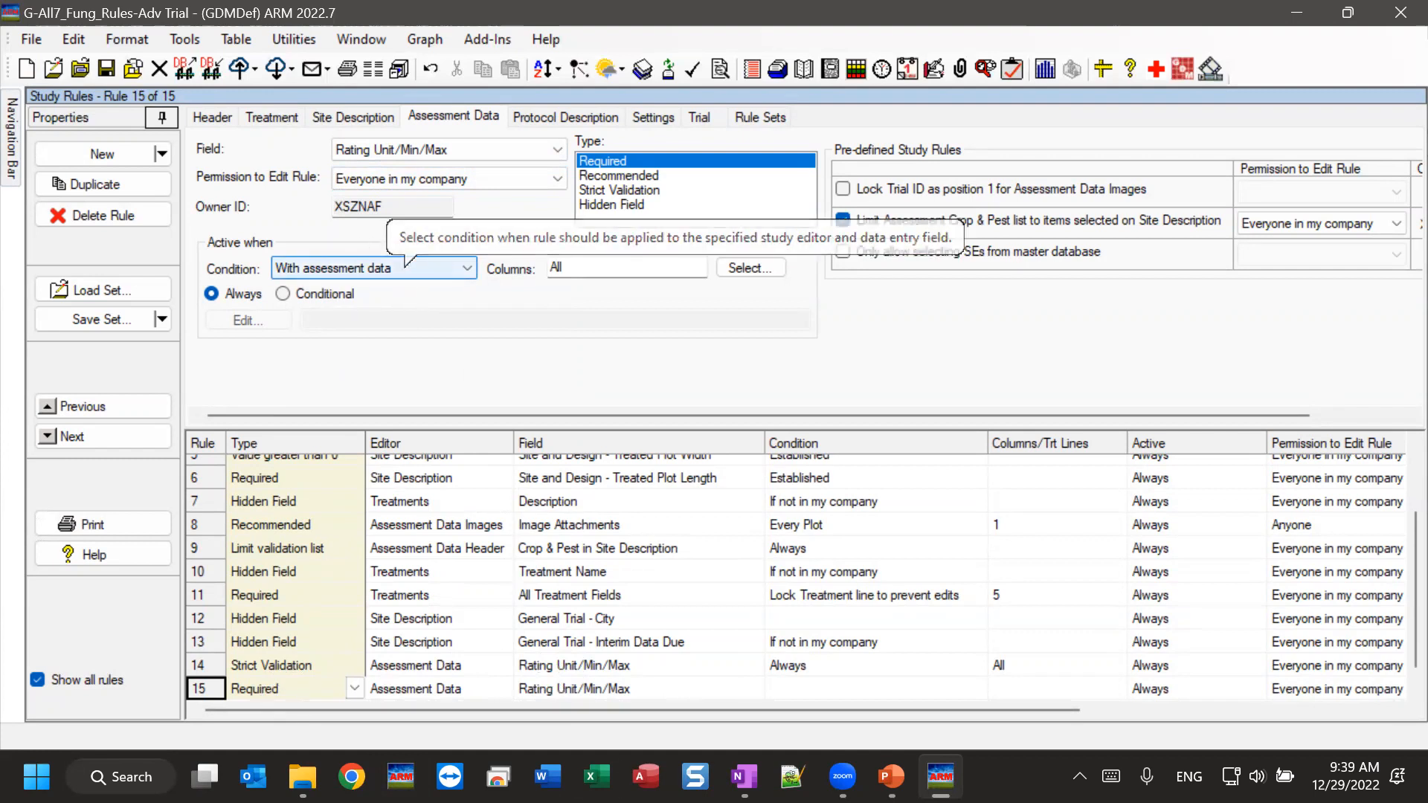
Review the type choices of rule 14 and the type, editor and field of rule 1 on Rating Date
click(260, 669)
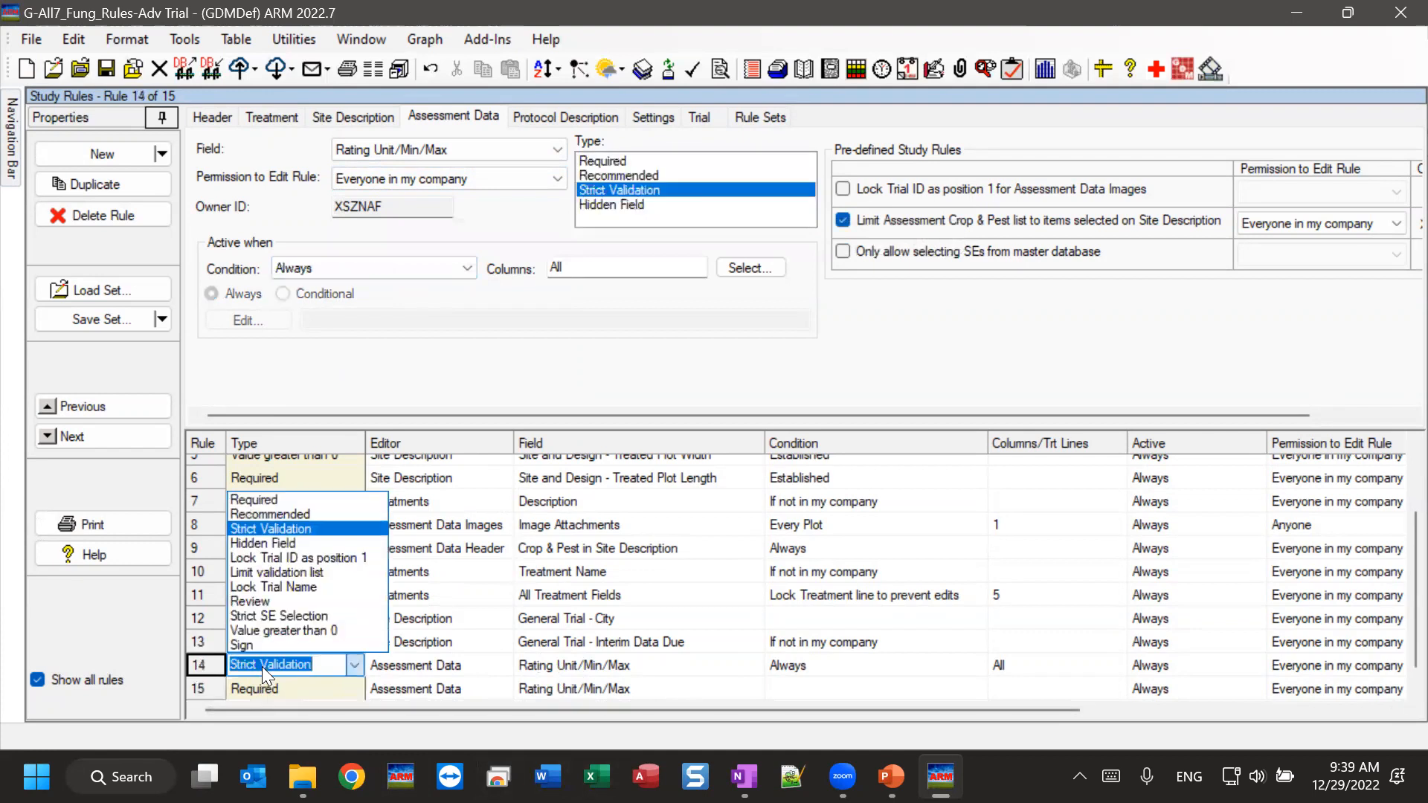
click(262, 665)
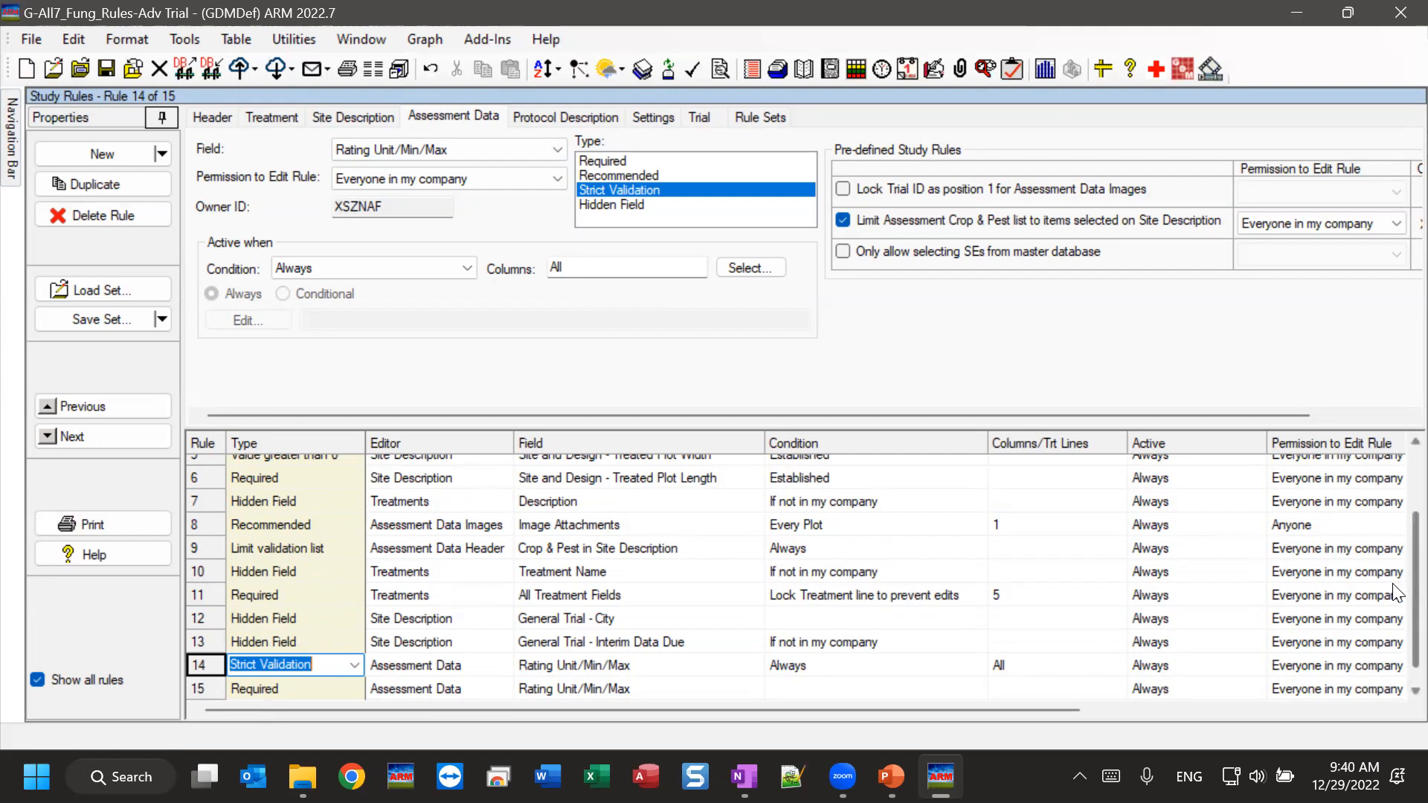
scroll(1396, 592, up, 2)
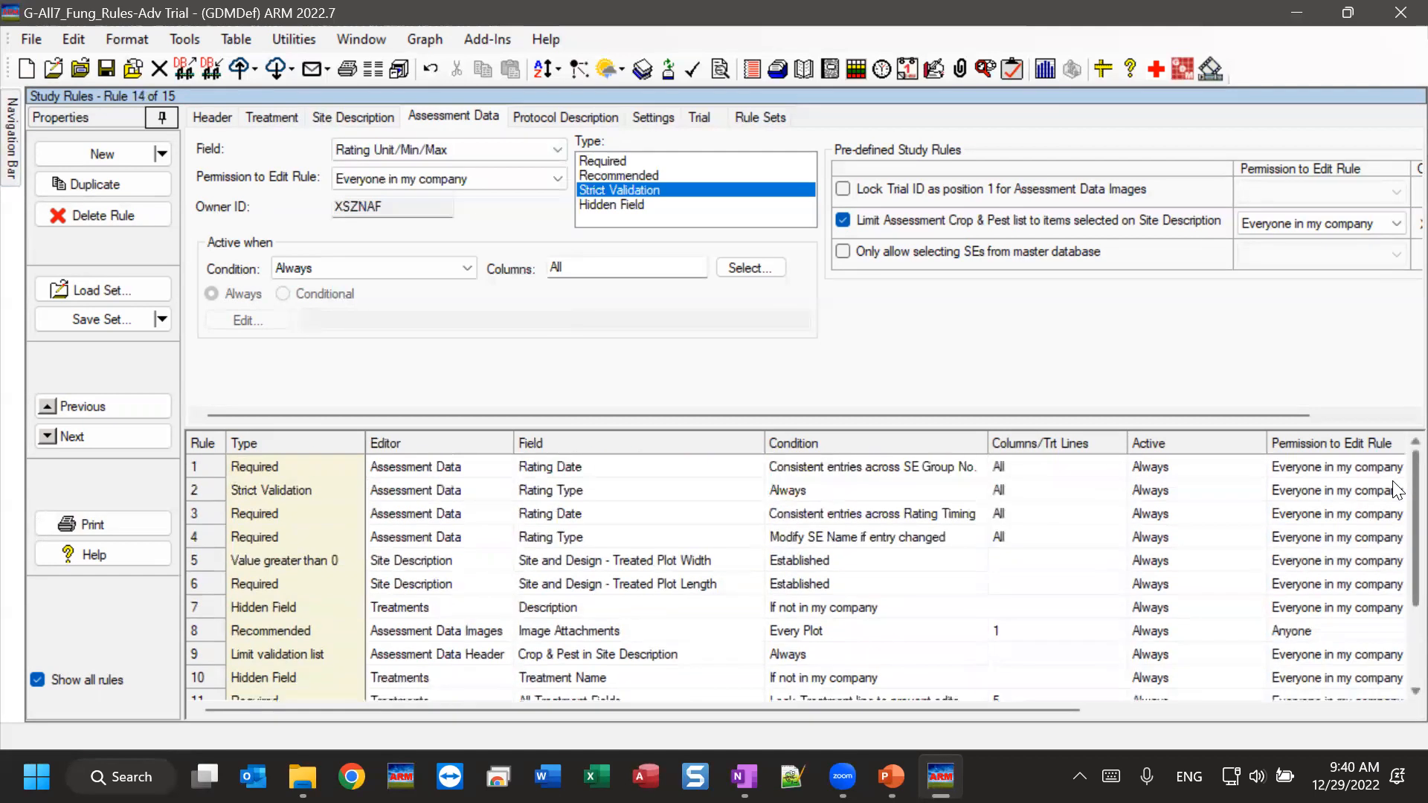
click(301, 466)
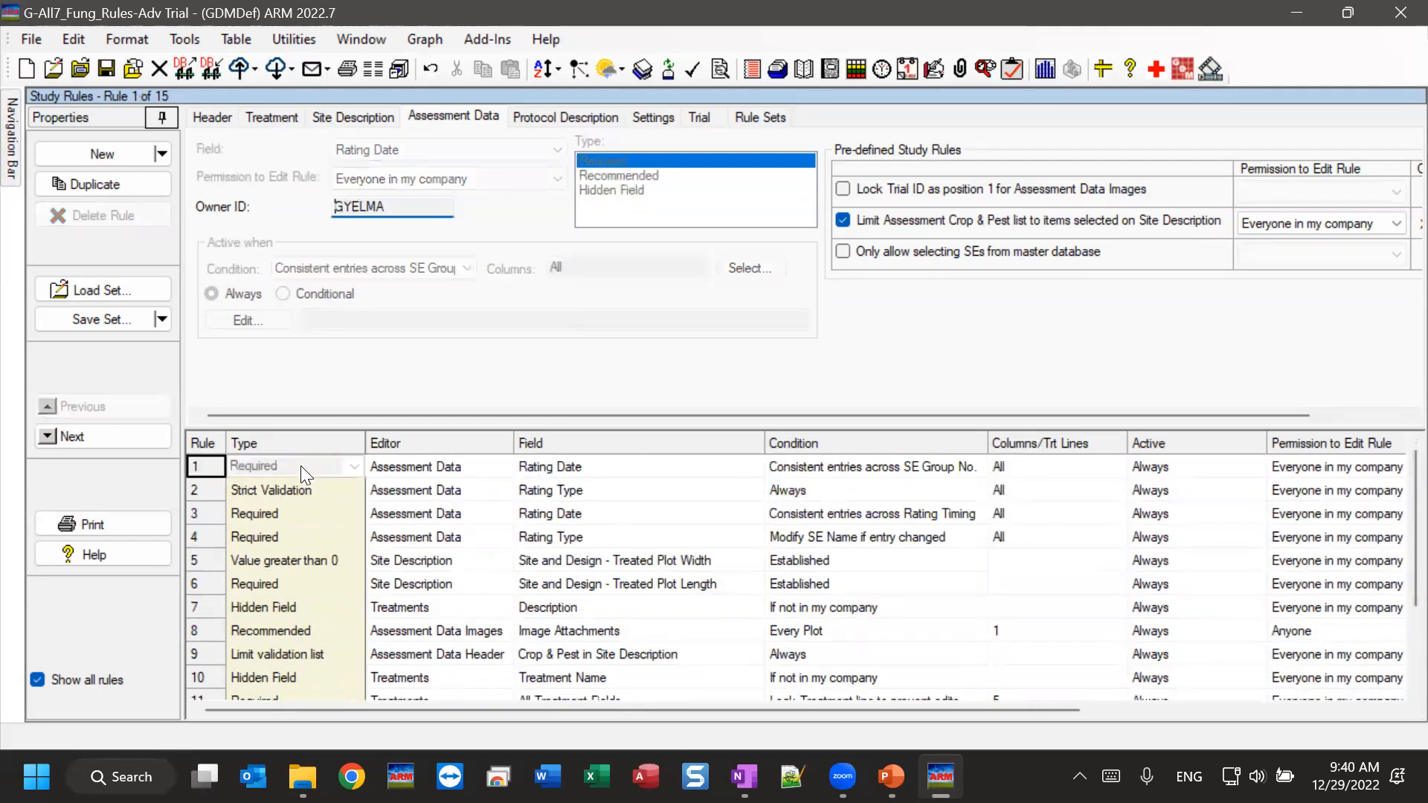
click(430, 472)
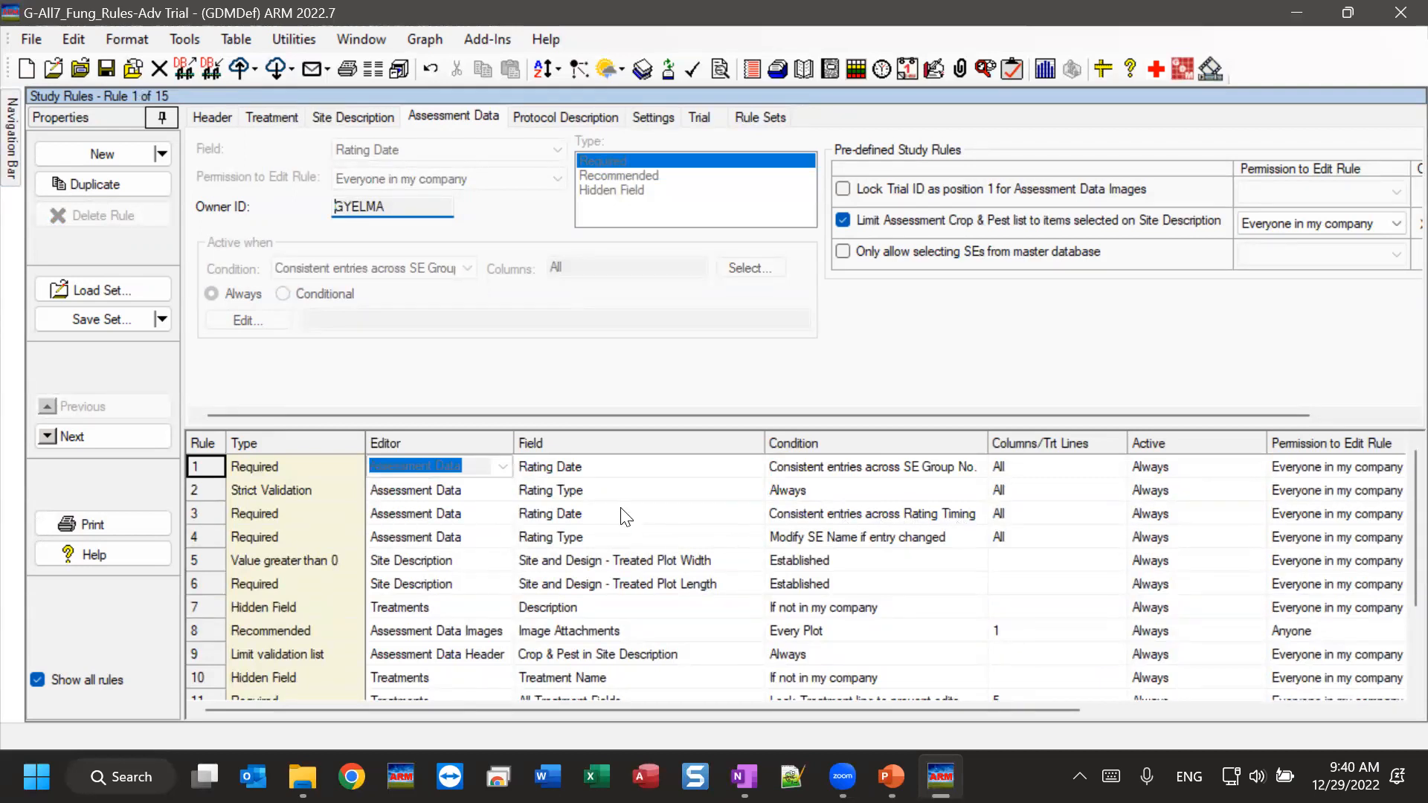
click(520, 466)
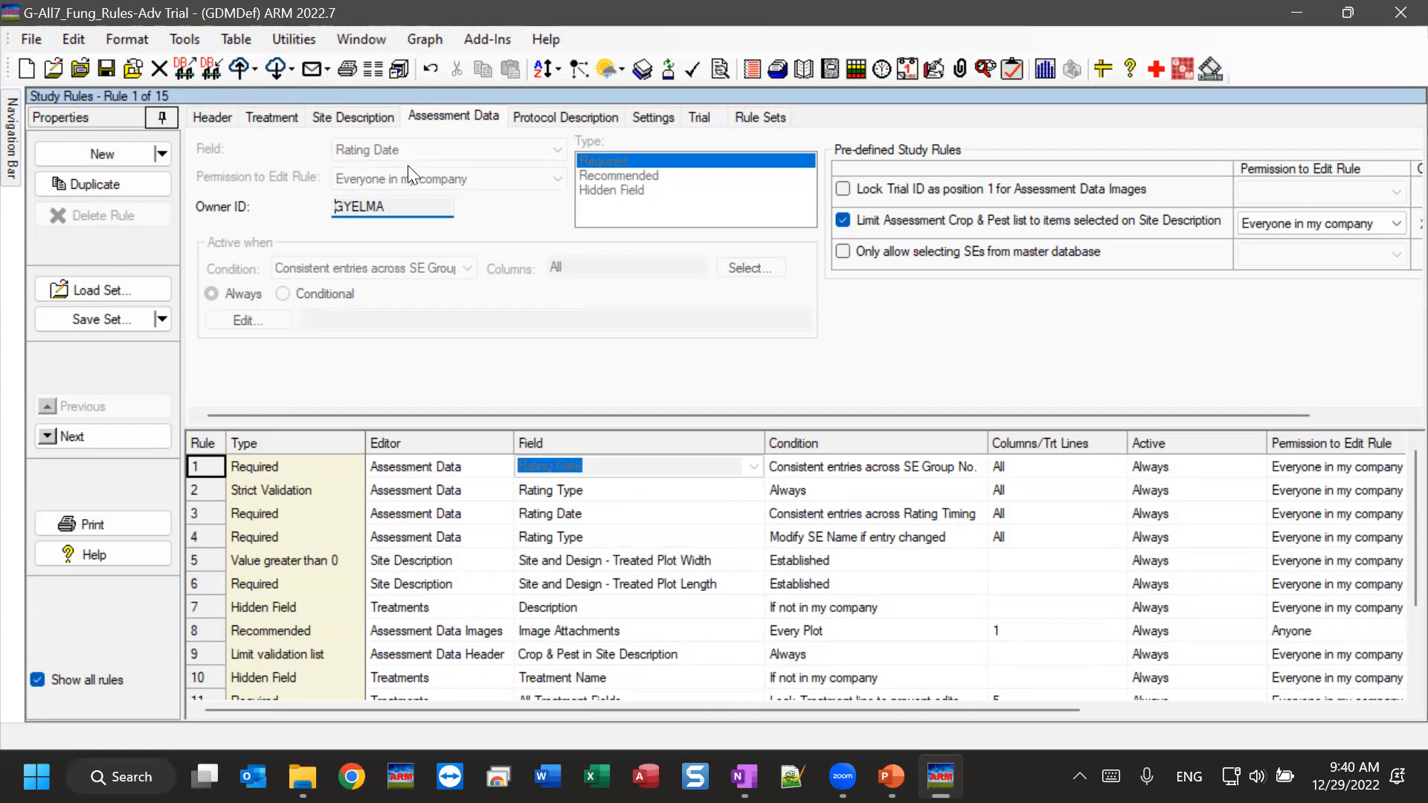
Go to the assessment data and read the help description of the Rating Timing field in column 1
click(18, 125)
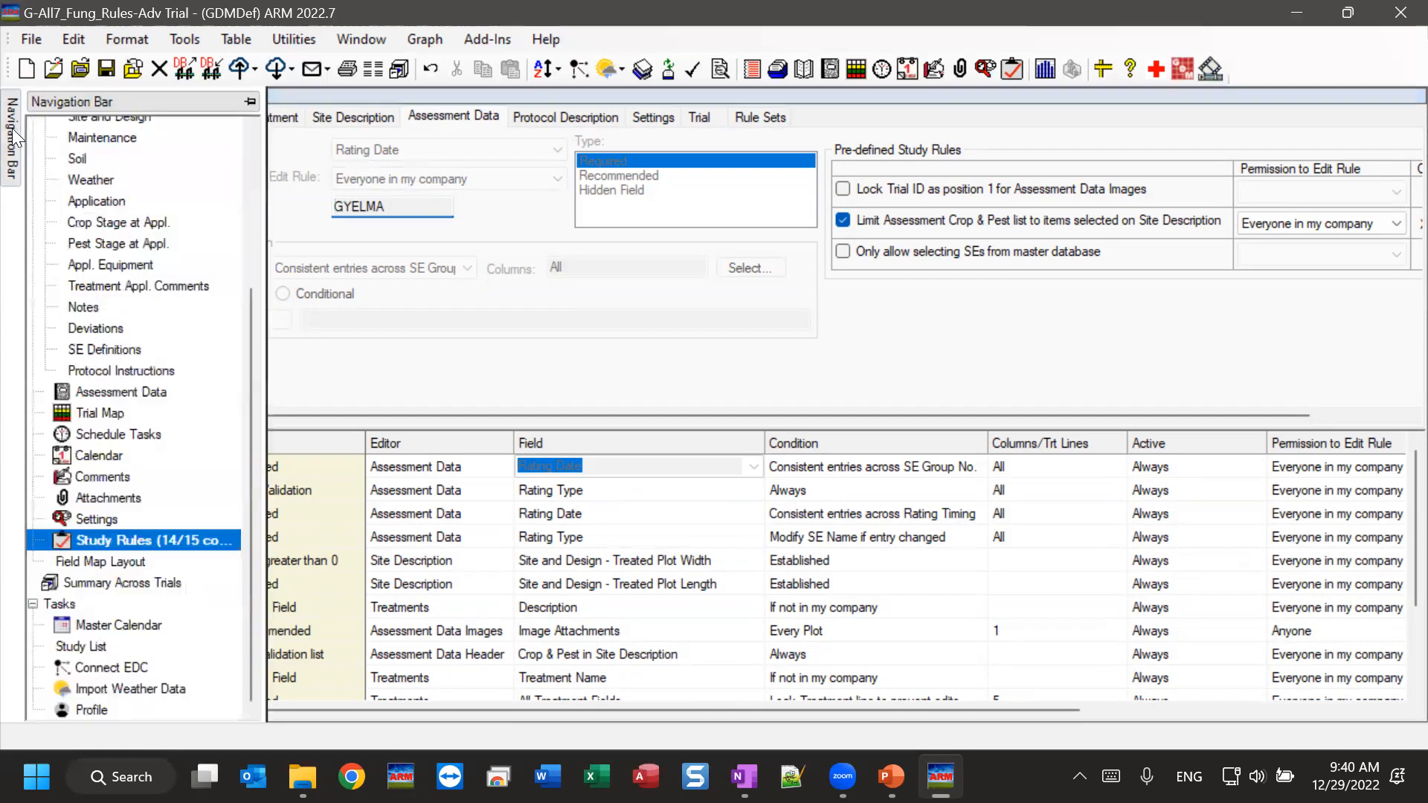
click(97, 388)
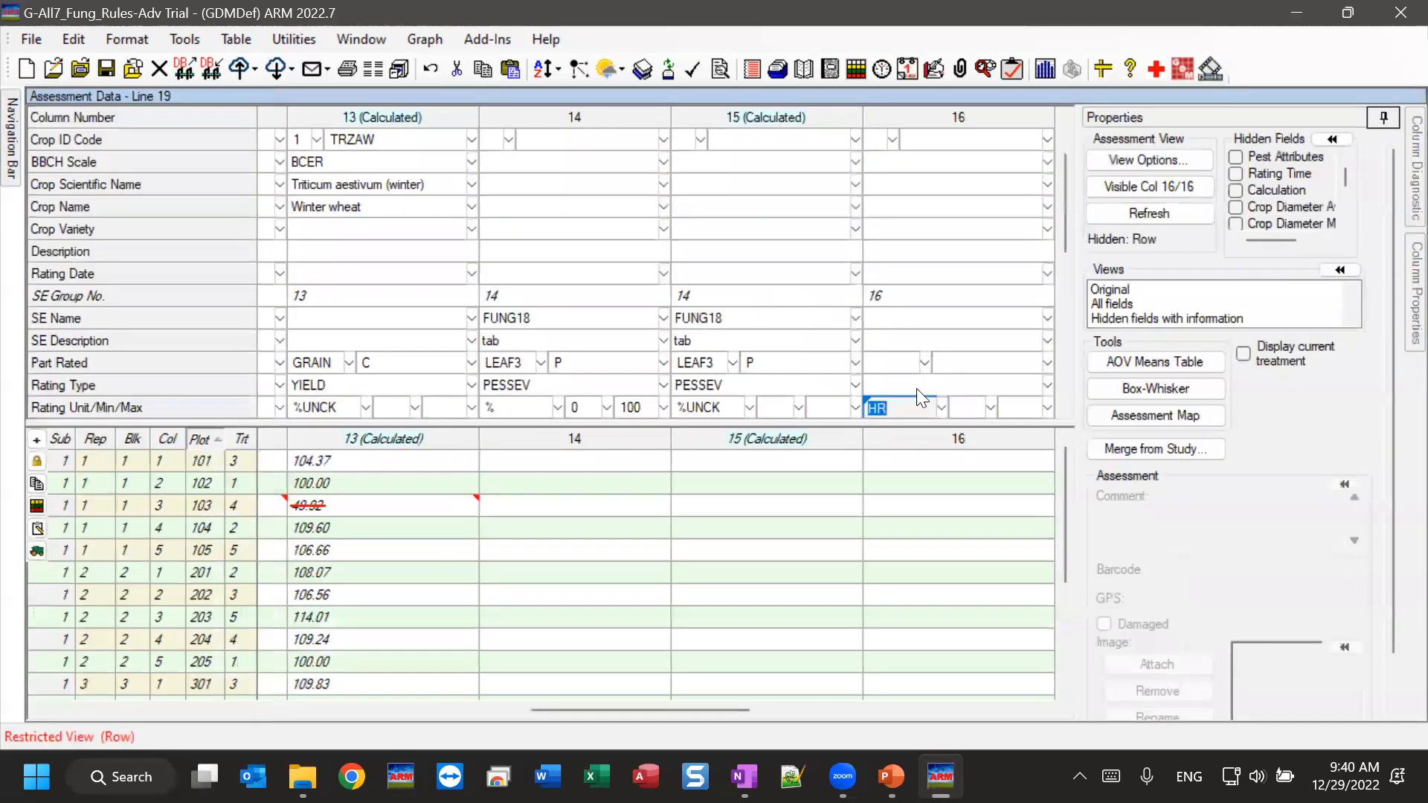
drag(675, 708, 144, 703)
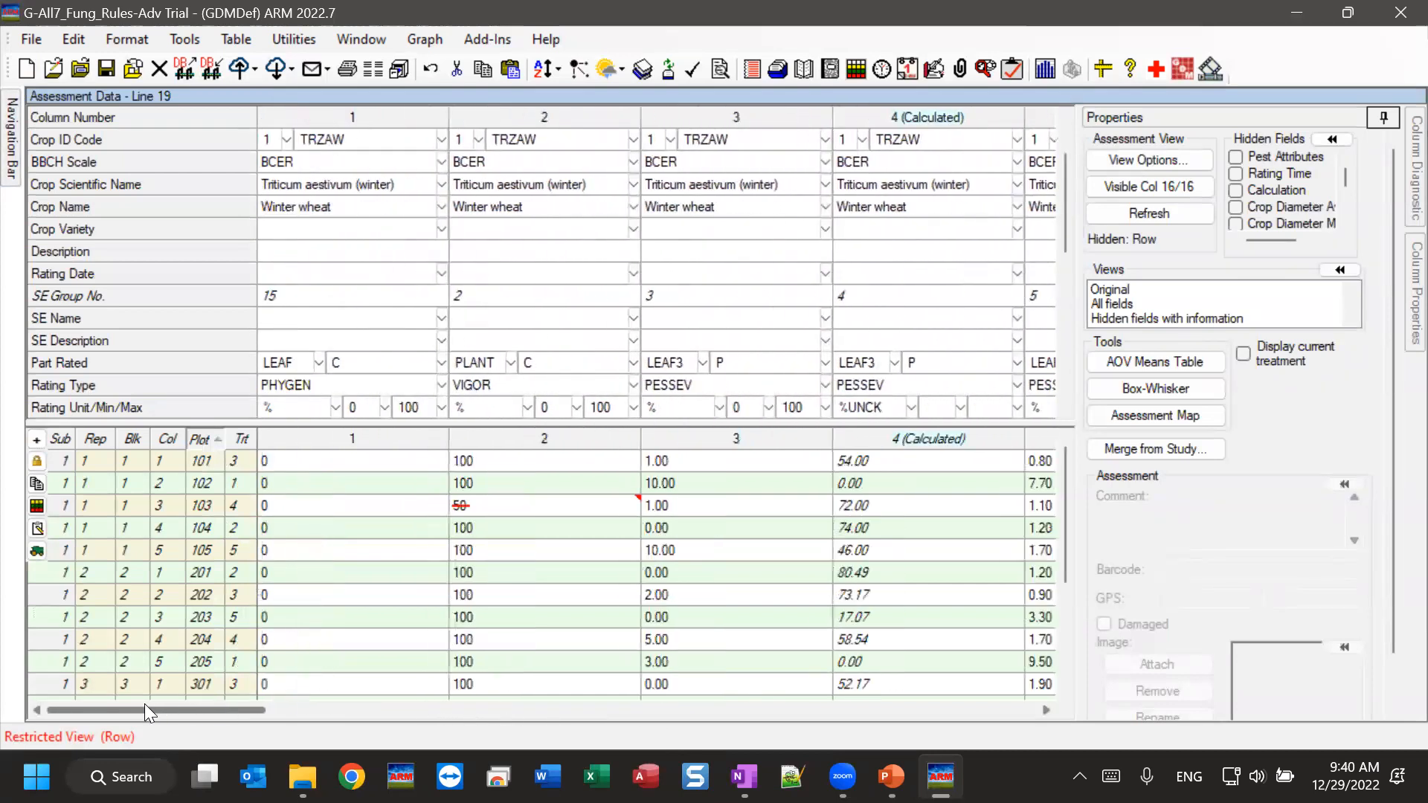
click(1054, 204)
drag(1063, 199, 1041, 366)
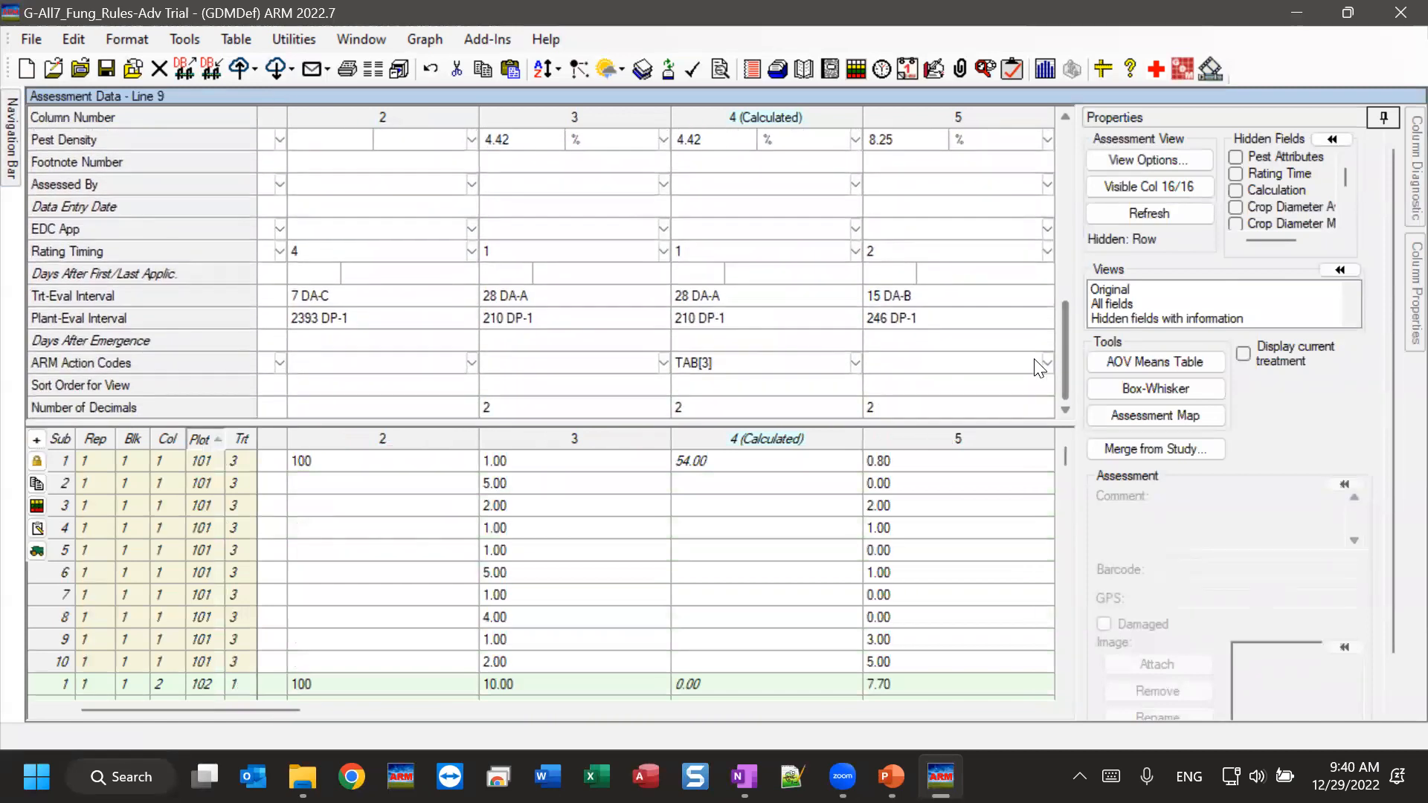
click(377, 254)
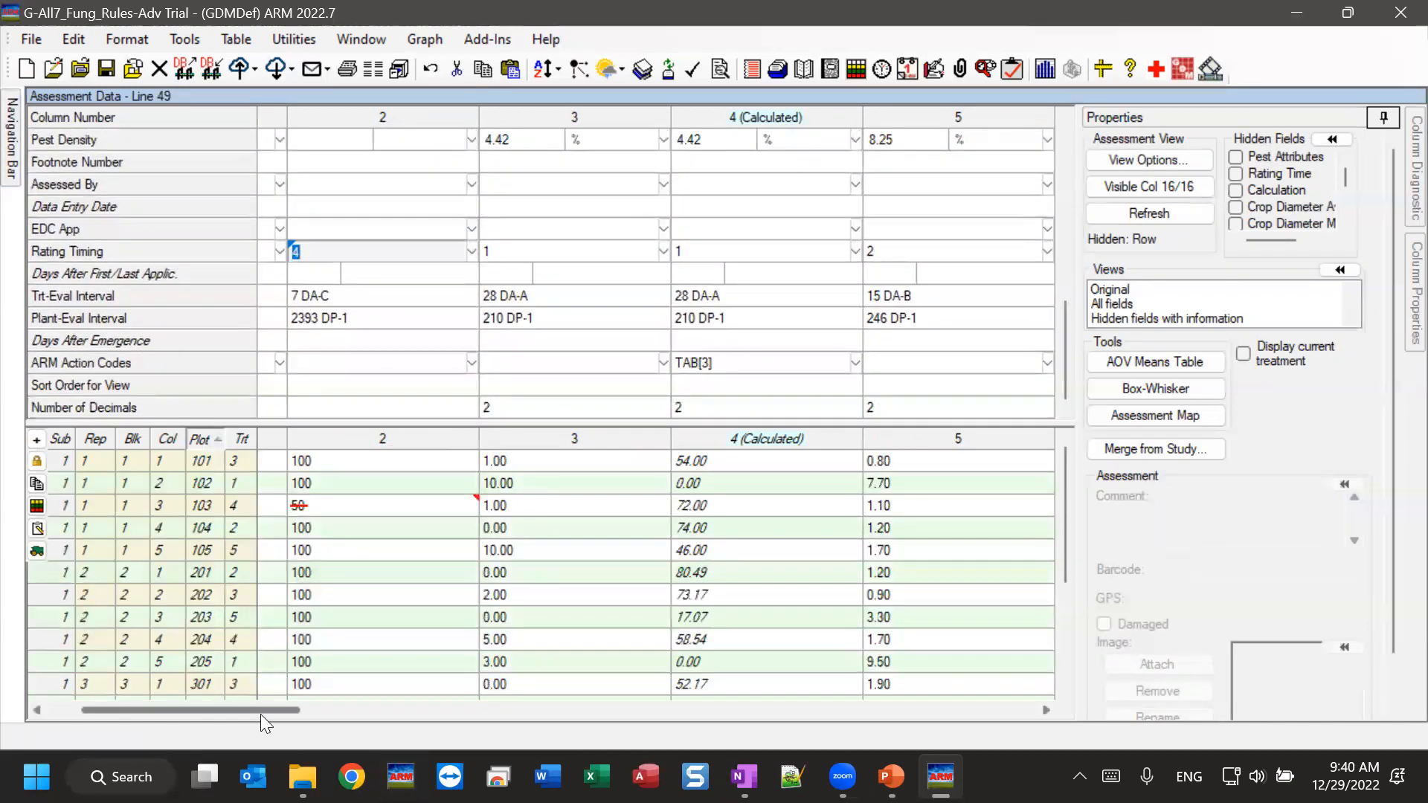
drag(260, 712, 193, 709)
click(334, 243)
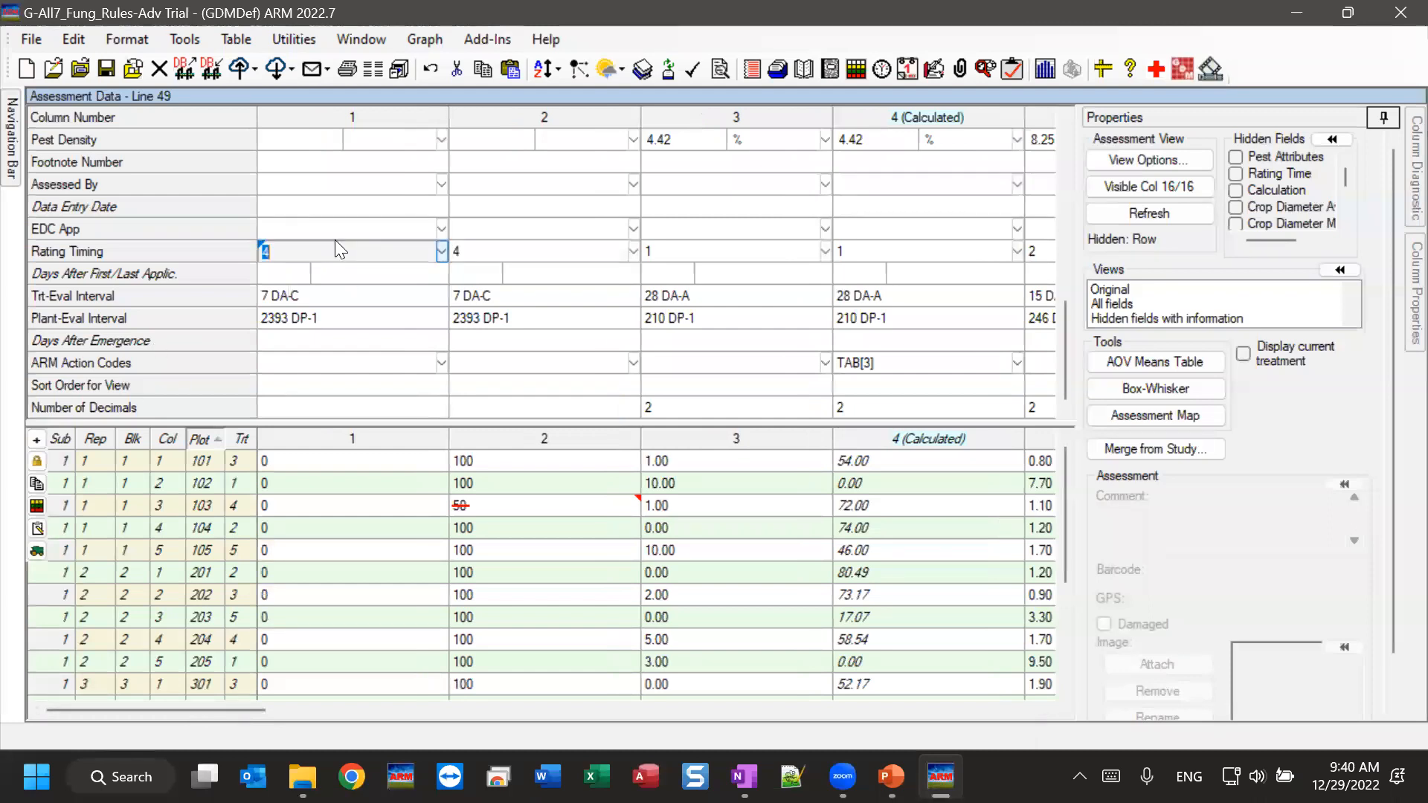
key(F1)
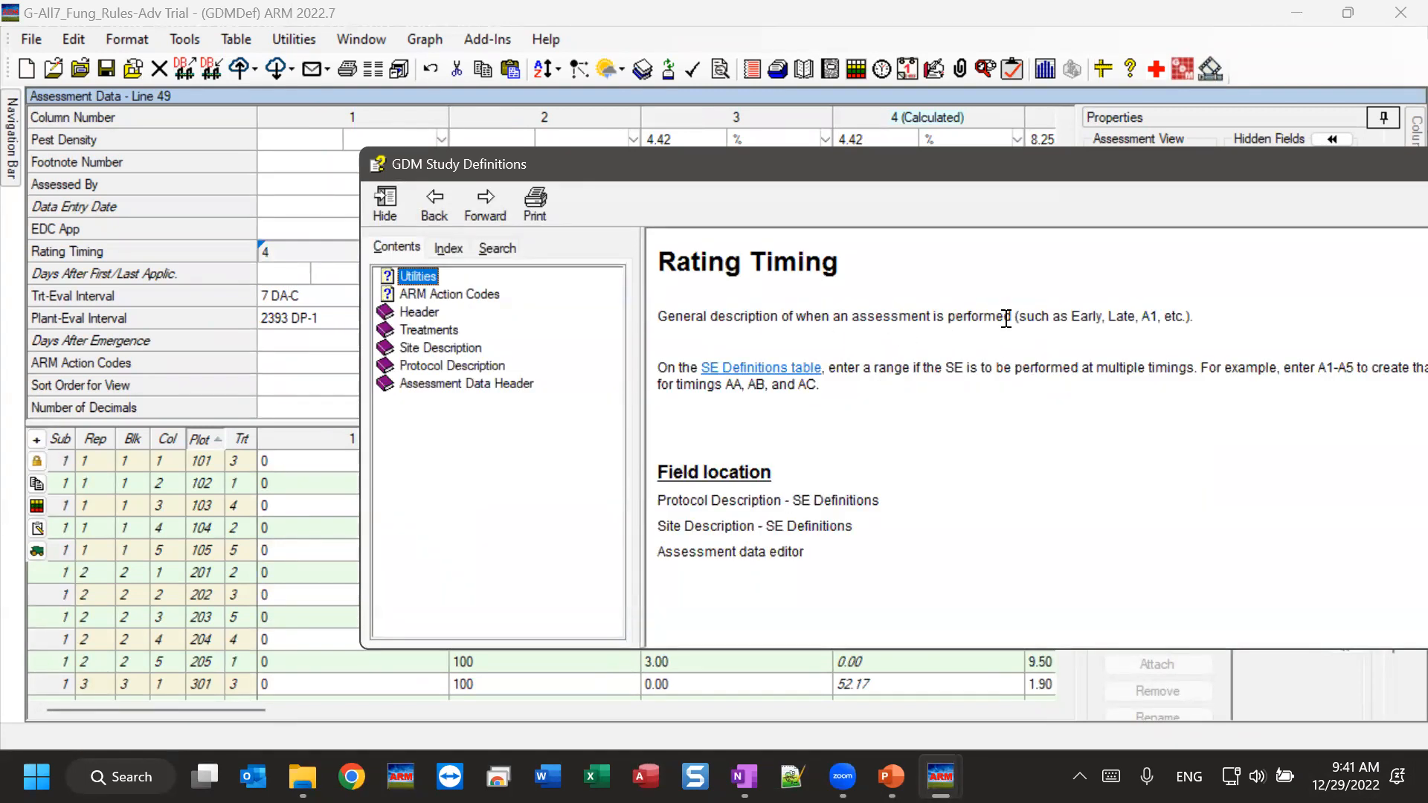
drag(1167, 163, 582, 164)
click(1181, 165)
Compare the Rating Timing entries of assessment columns 1 to 4
click(323, 254)
click(470, 260)
click(714, 260)
click(852, 250)
click(697, 251)
click(851, 250)
click(699, 247)
click(862, 250)
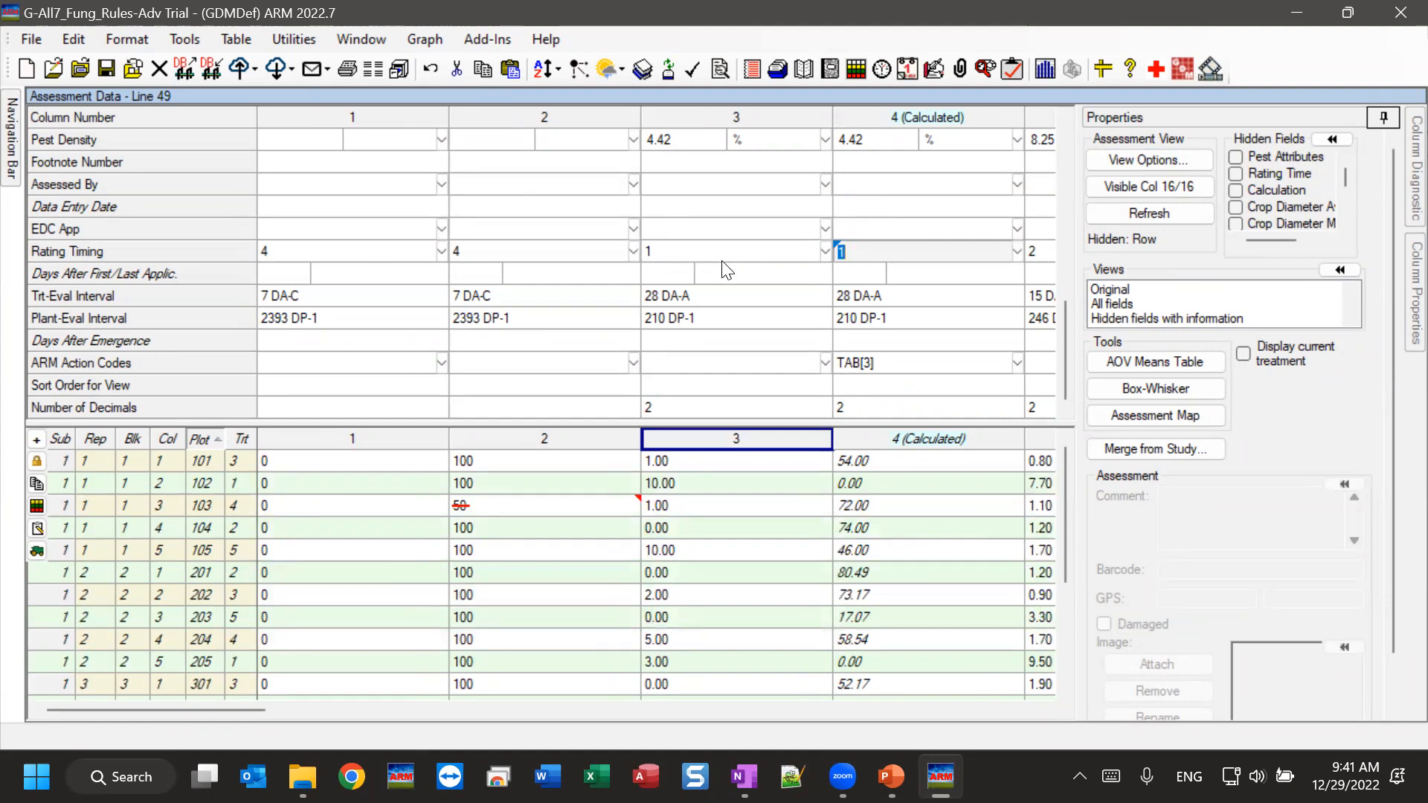
drag(250, 712, 301, 713)
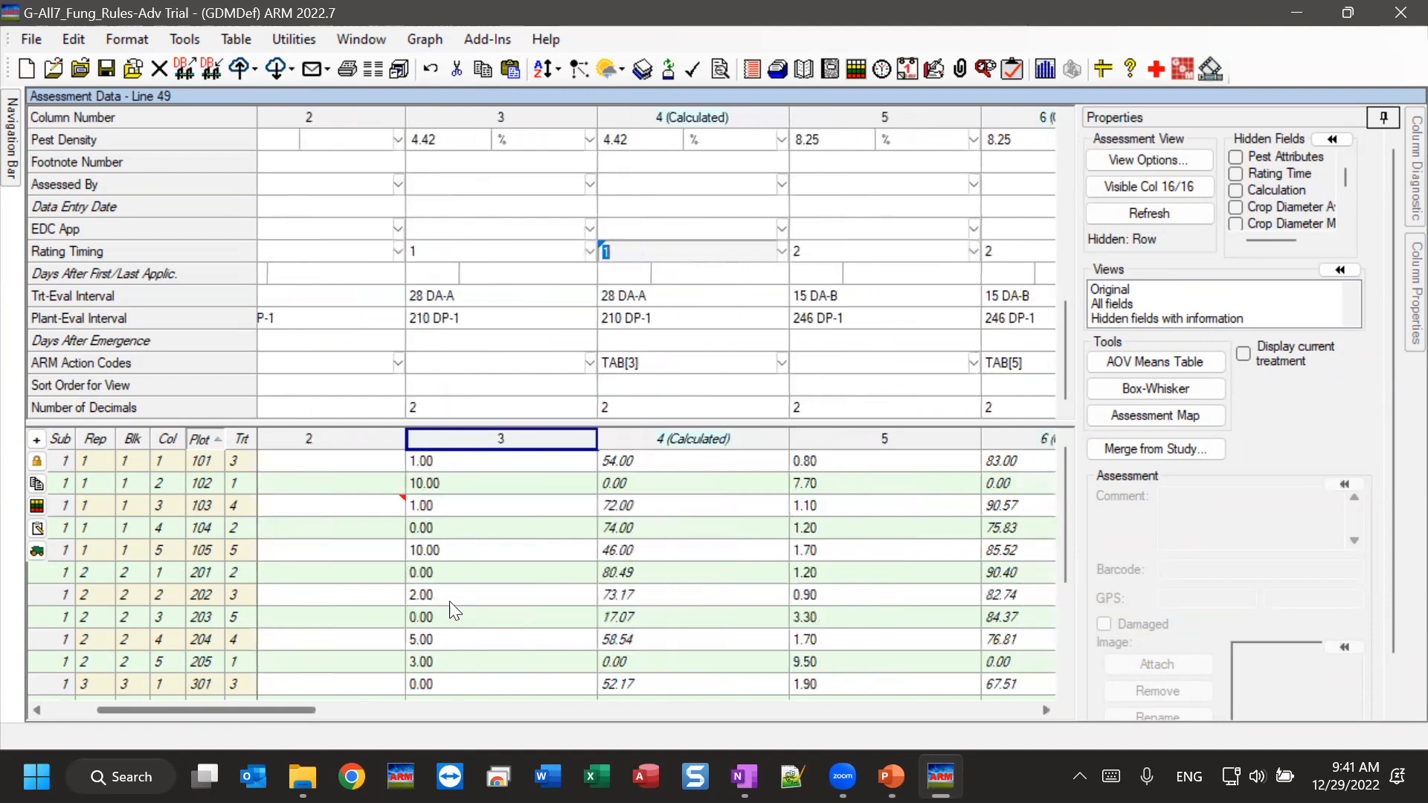
click(464, 253)
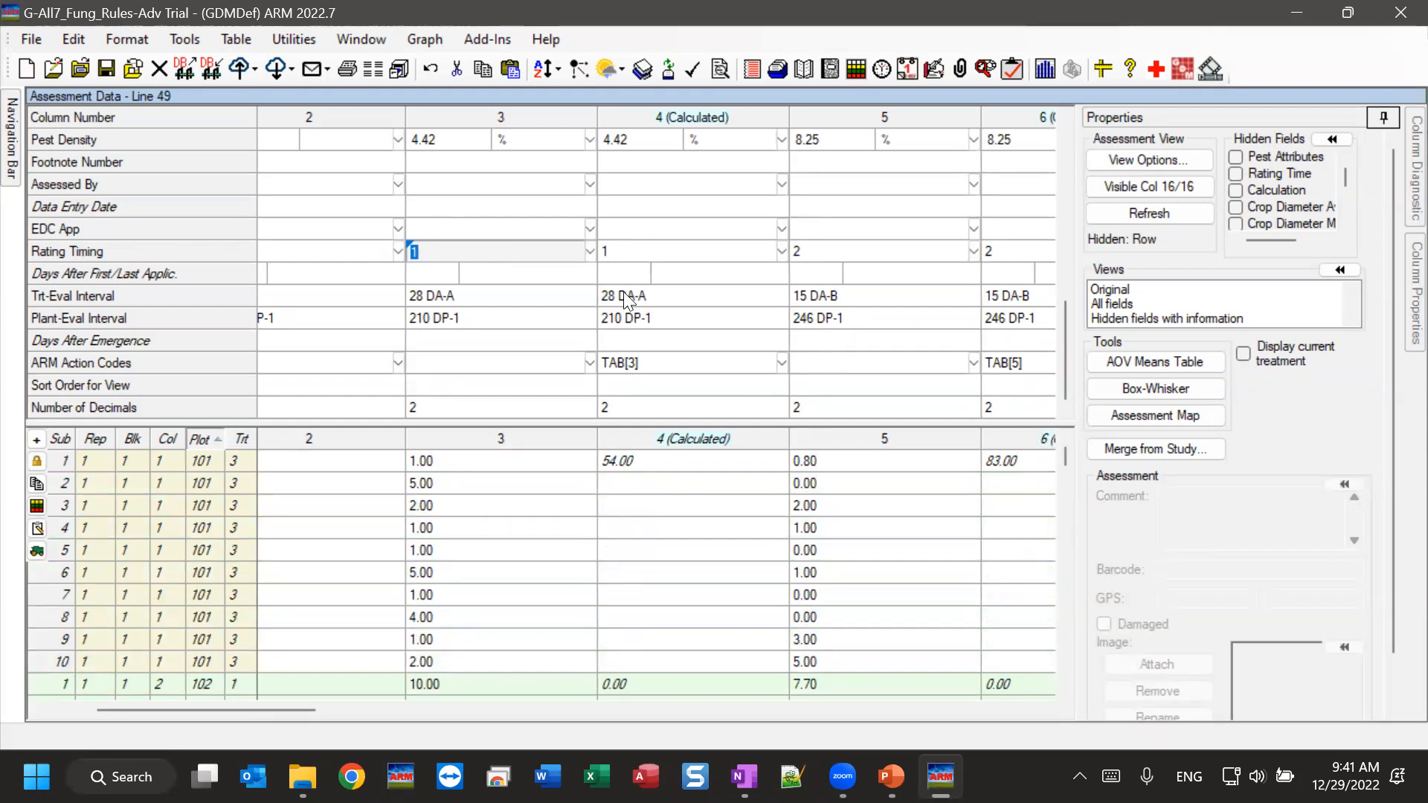
click(642, 244)
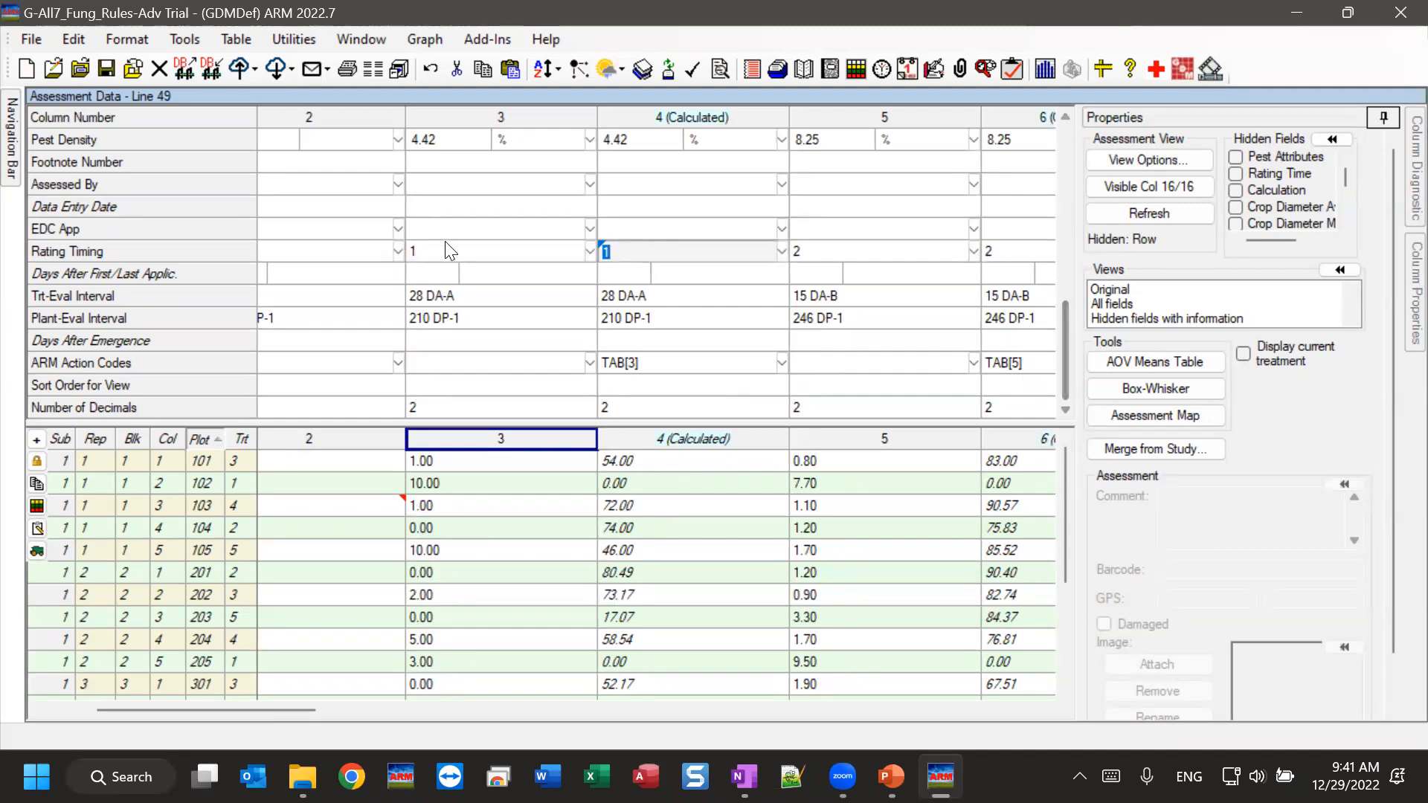
Set the Rating Date of assessment column 3 to December 29, 2022 using the calendar
drag(1065, 350, 1086, 213)
click(511, 250)
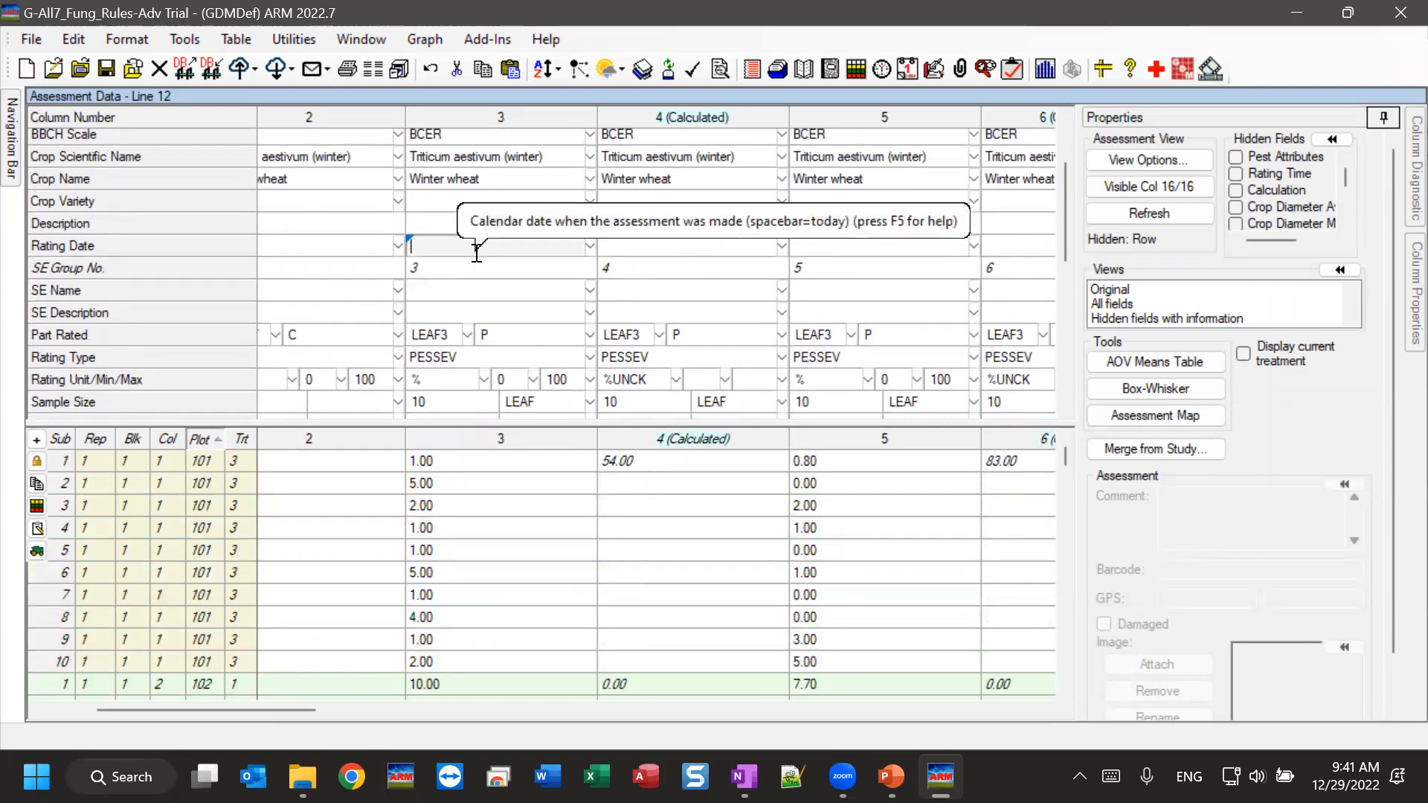
click(569, 248)
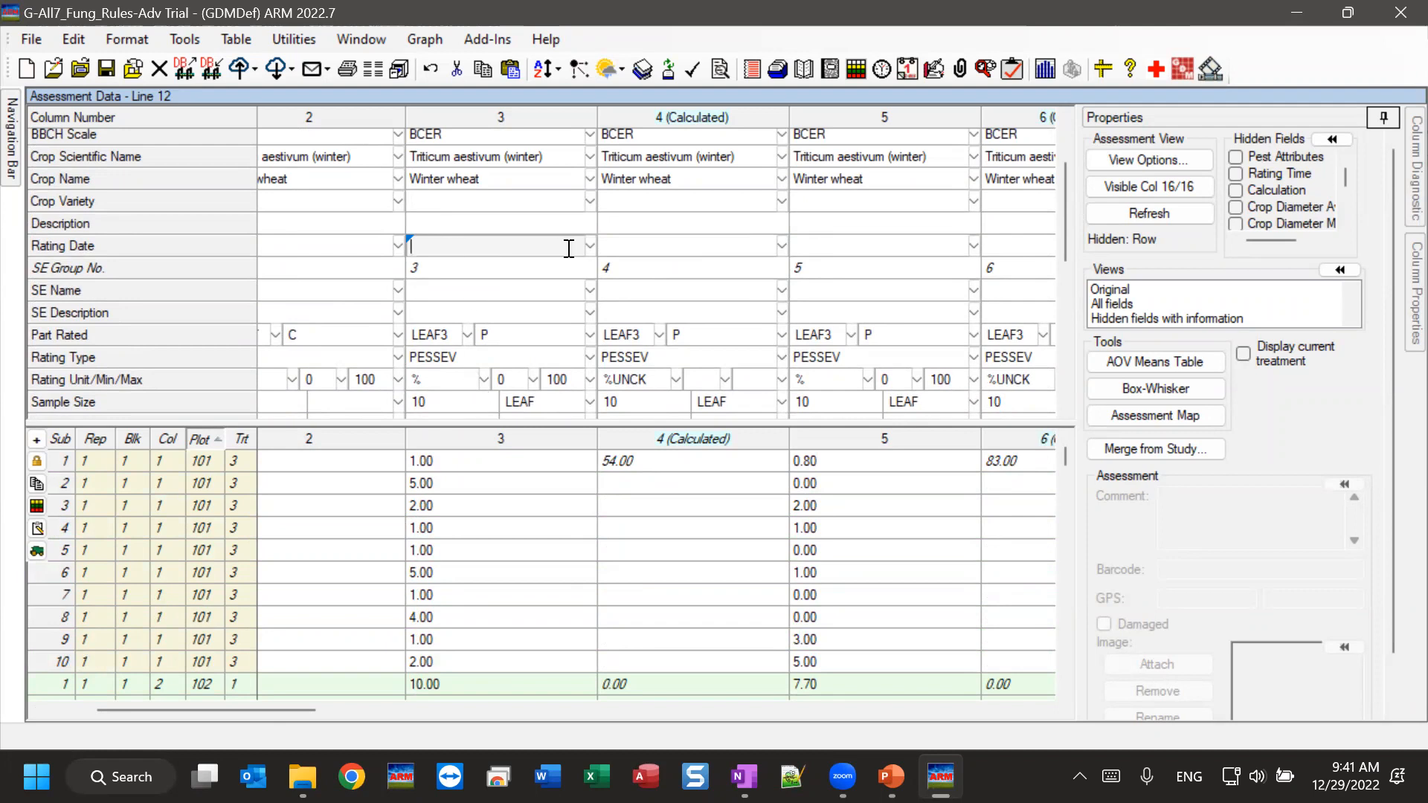
click(590, 244)
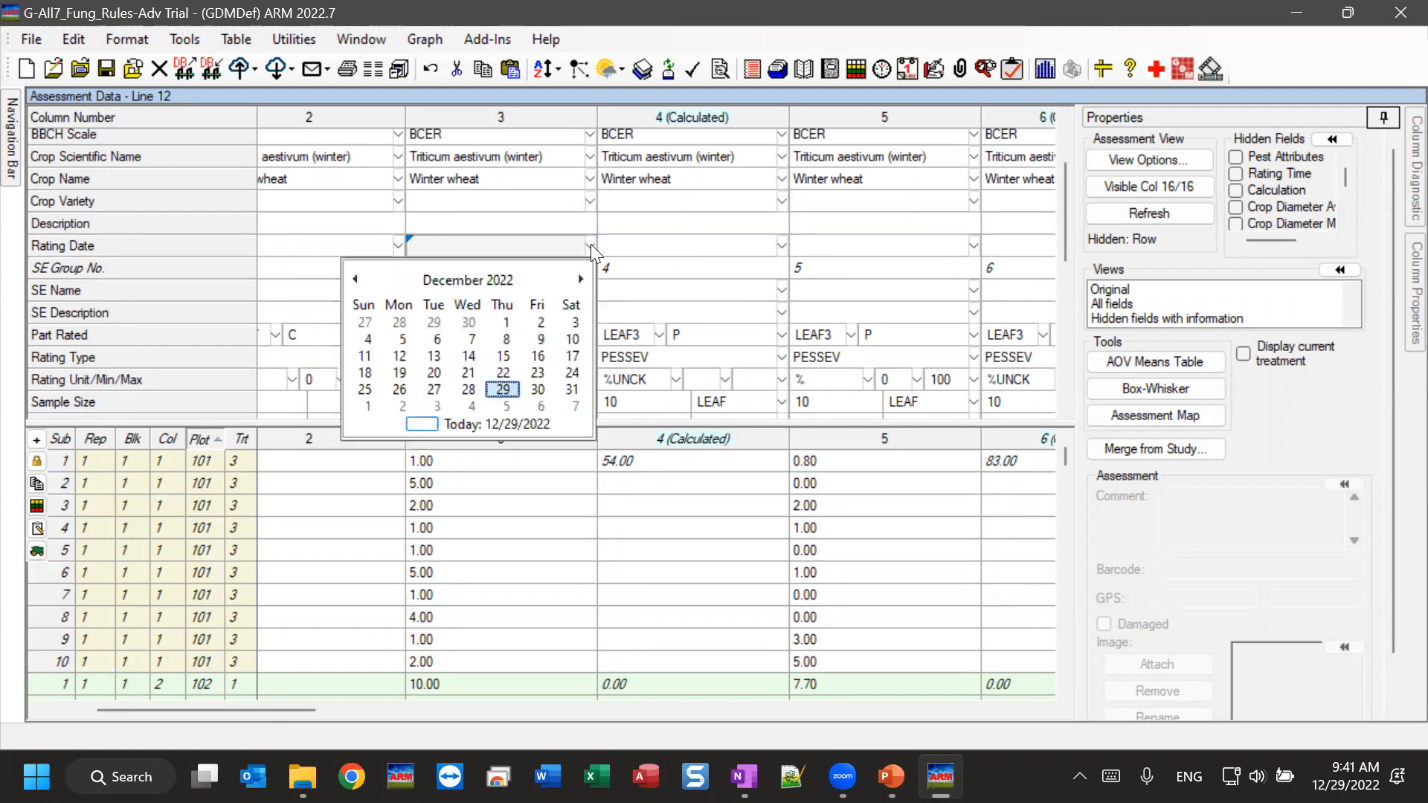
click(502, 389)
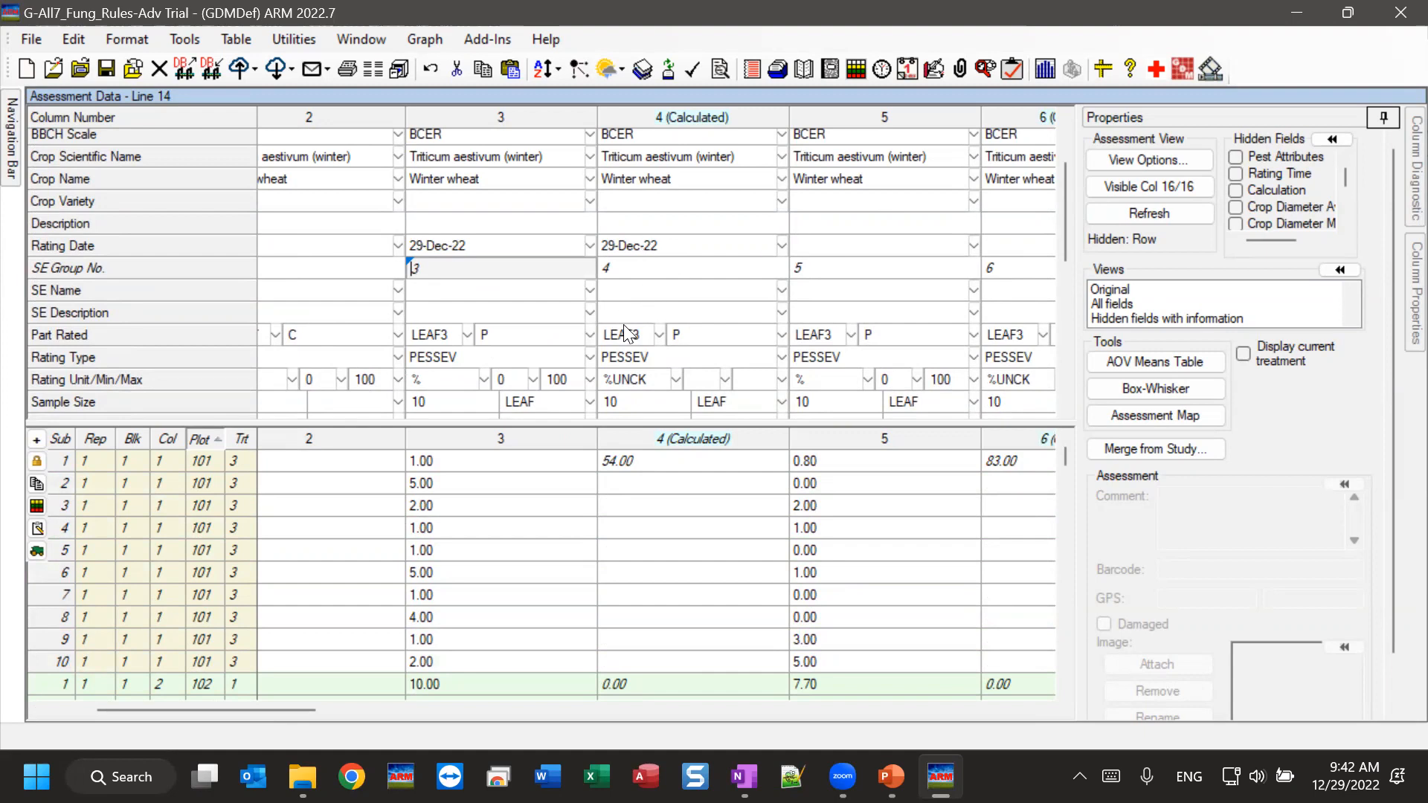
Apply the Hide empty fields view to the assessment data
scroll(651, 316, down, 4)
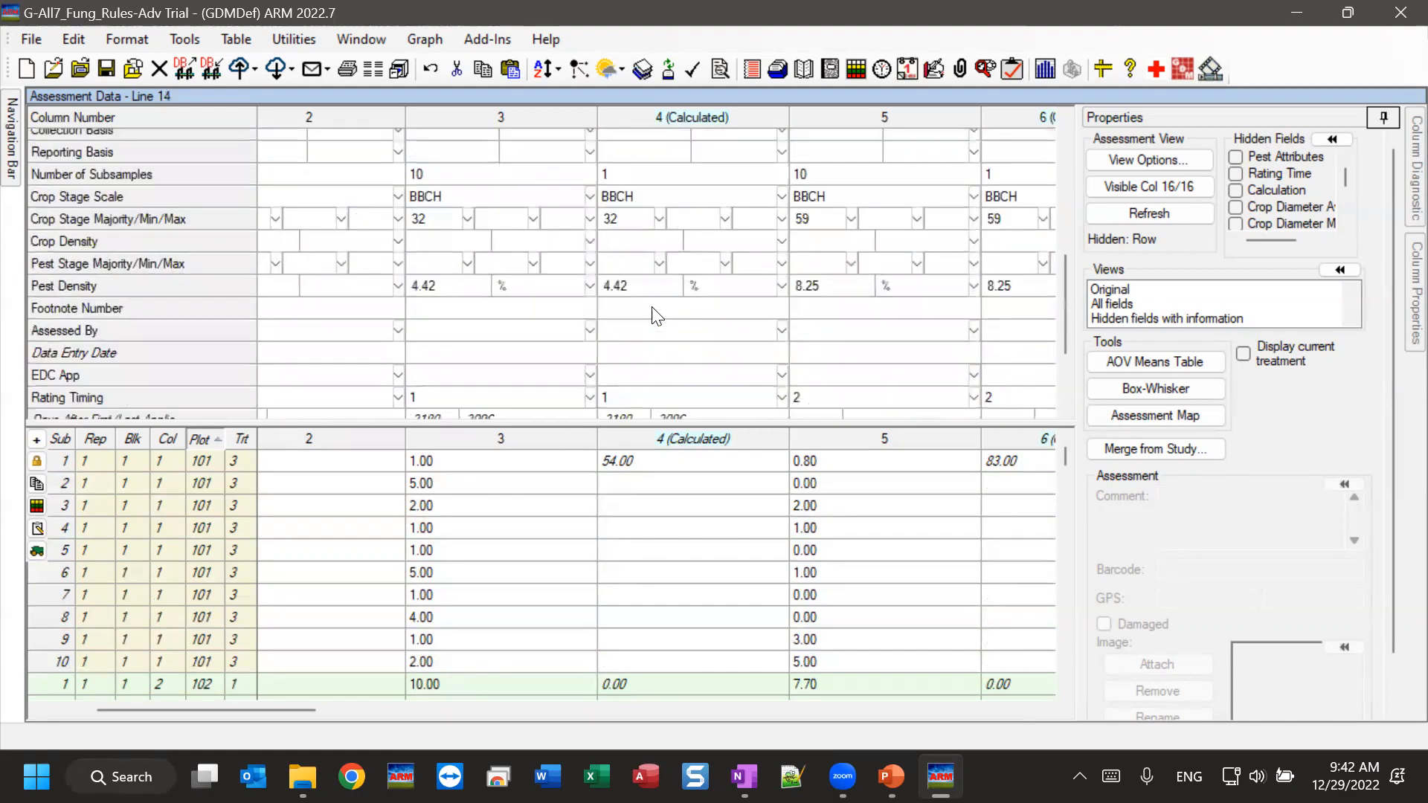
scroll(651, 316, down, 2)
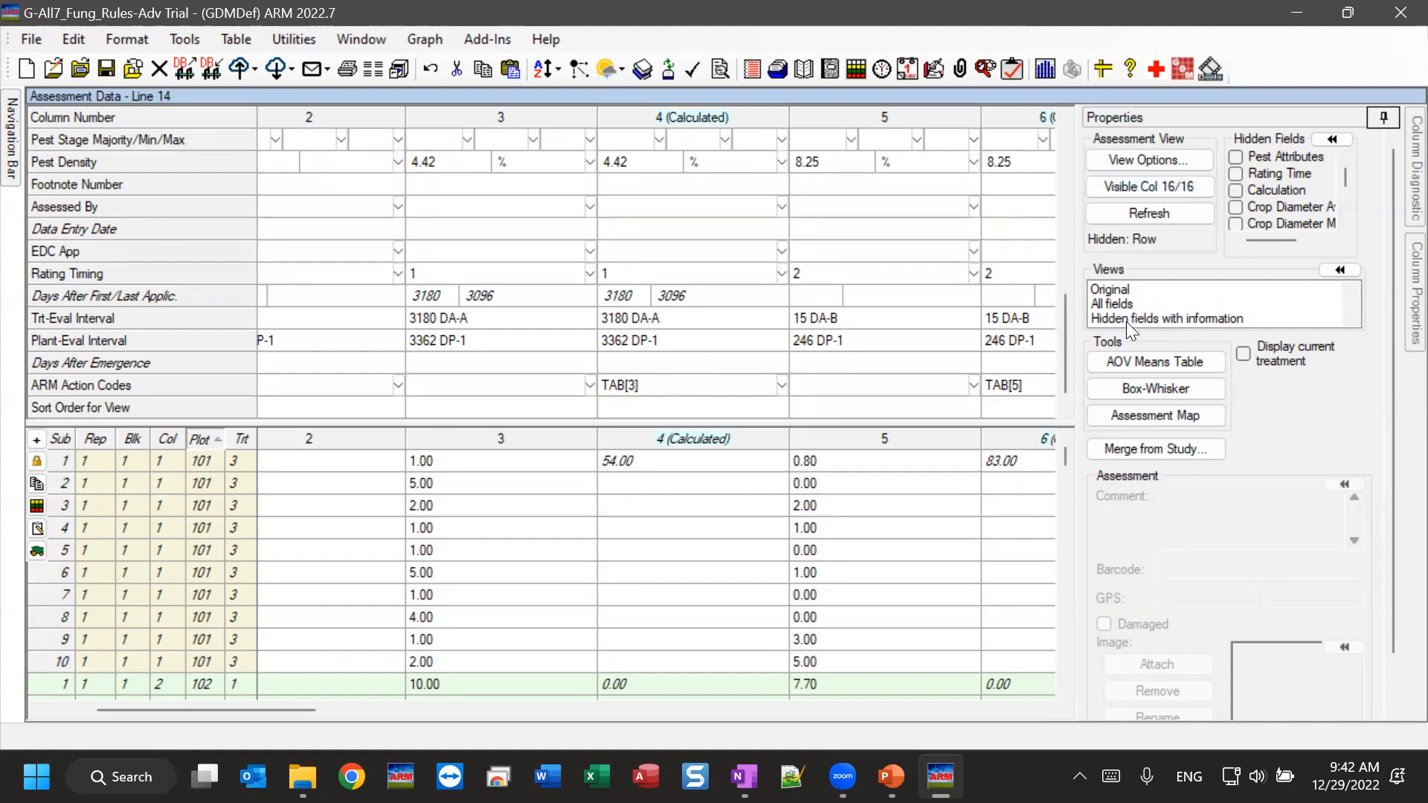
click(1340, 270)
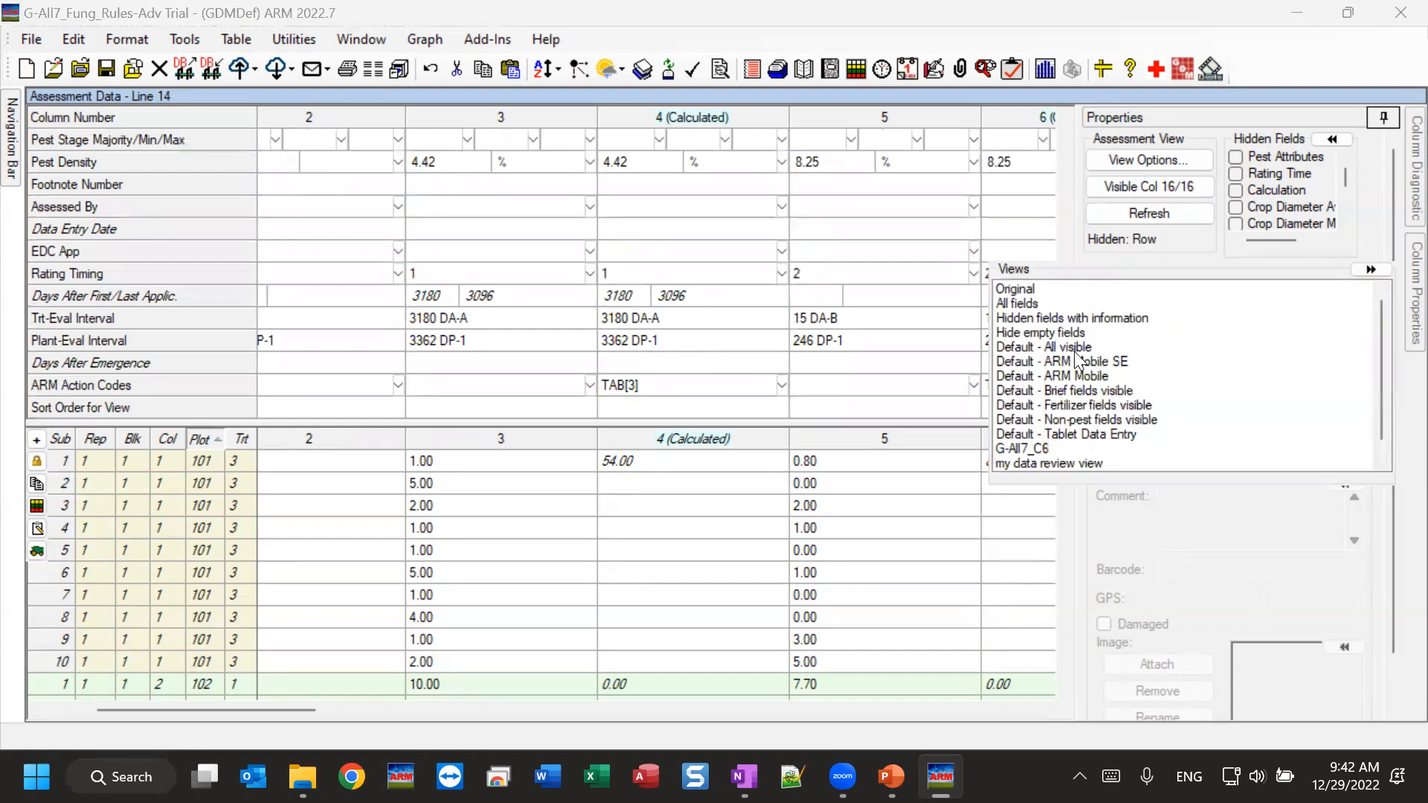
click(1036, 333)
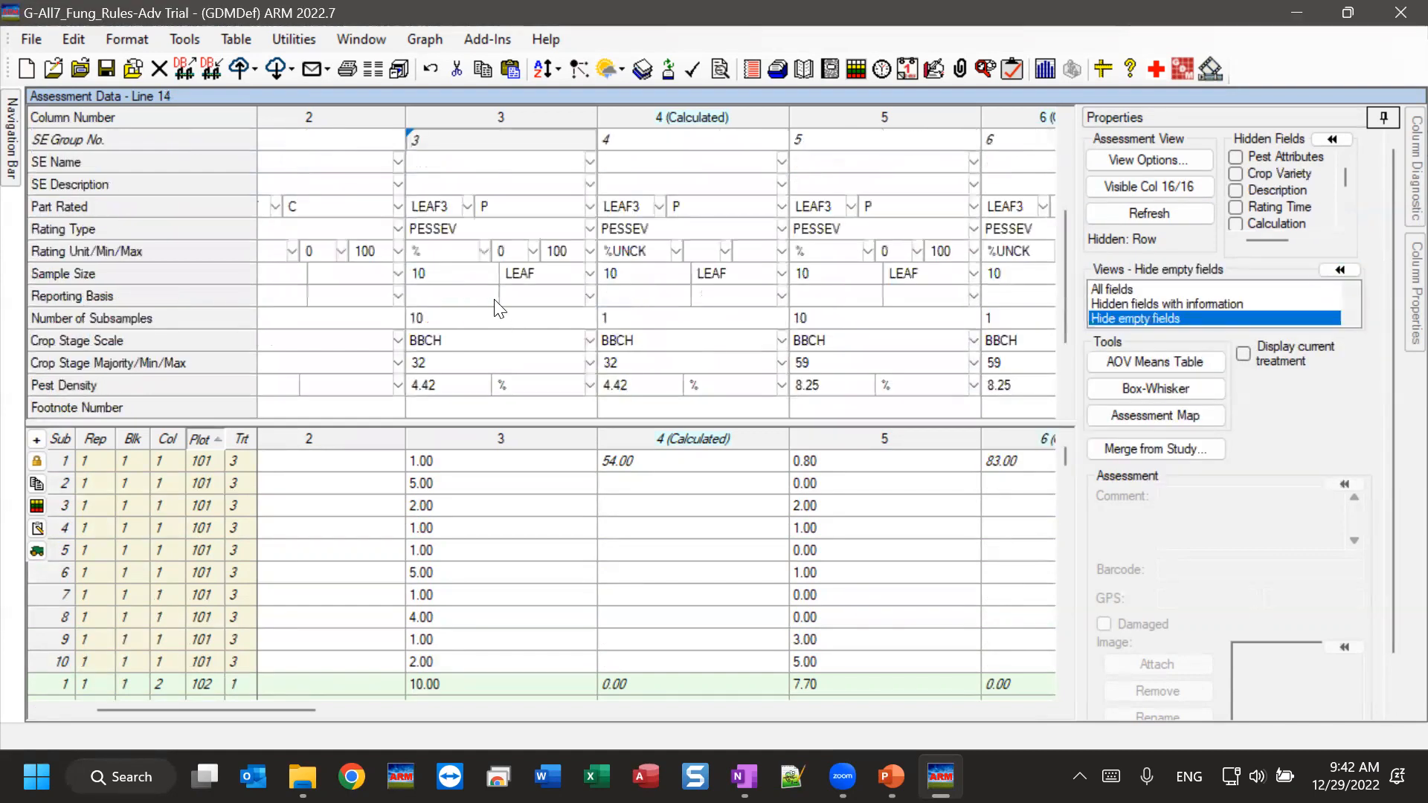
Check the Rating Date of assessment column 3 and compare the Rating Timing entries of columns 3 and 4
scroll(445, 175, up, 1)
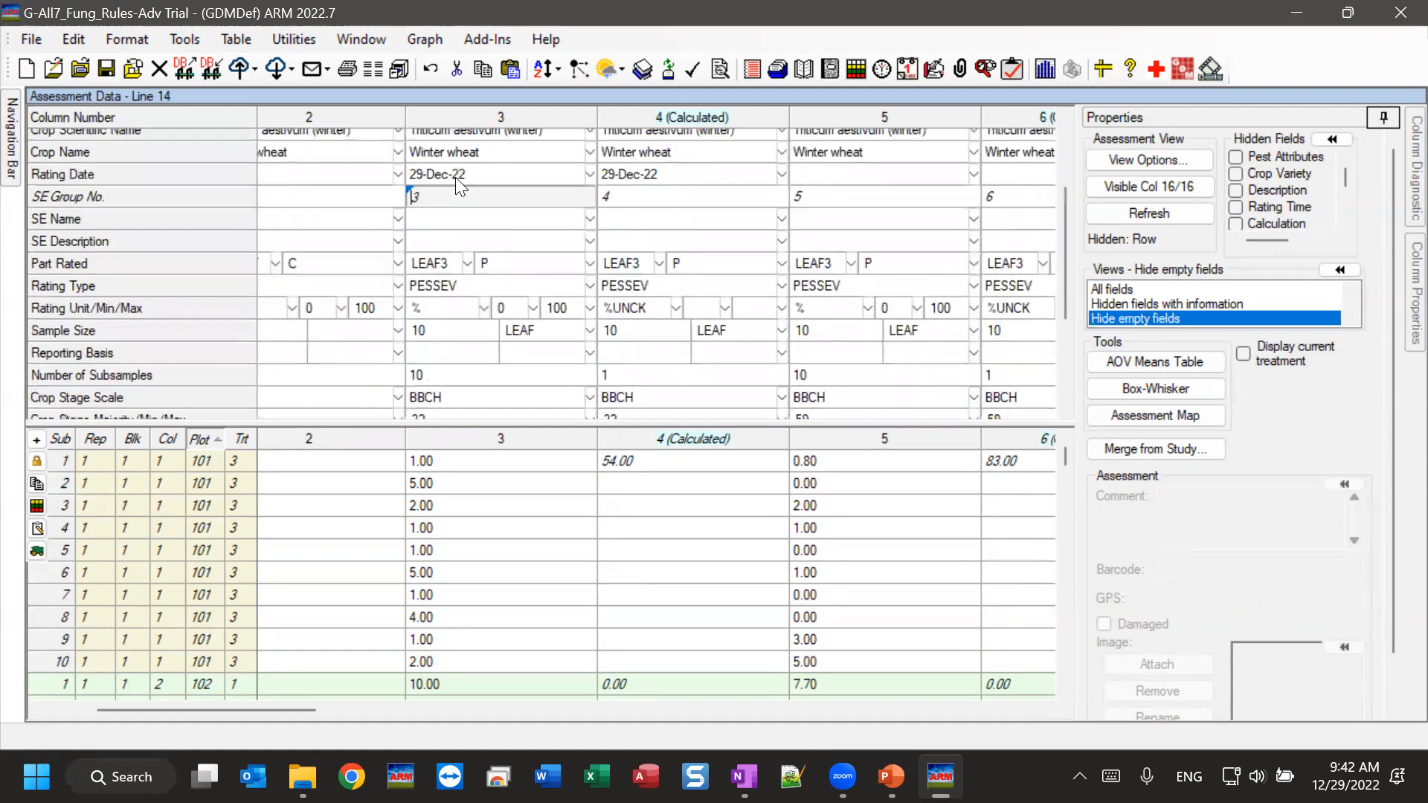
click(435, 172)
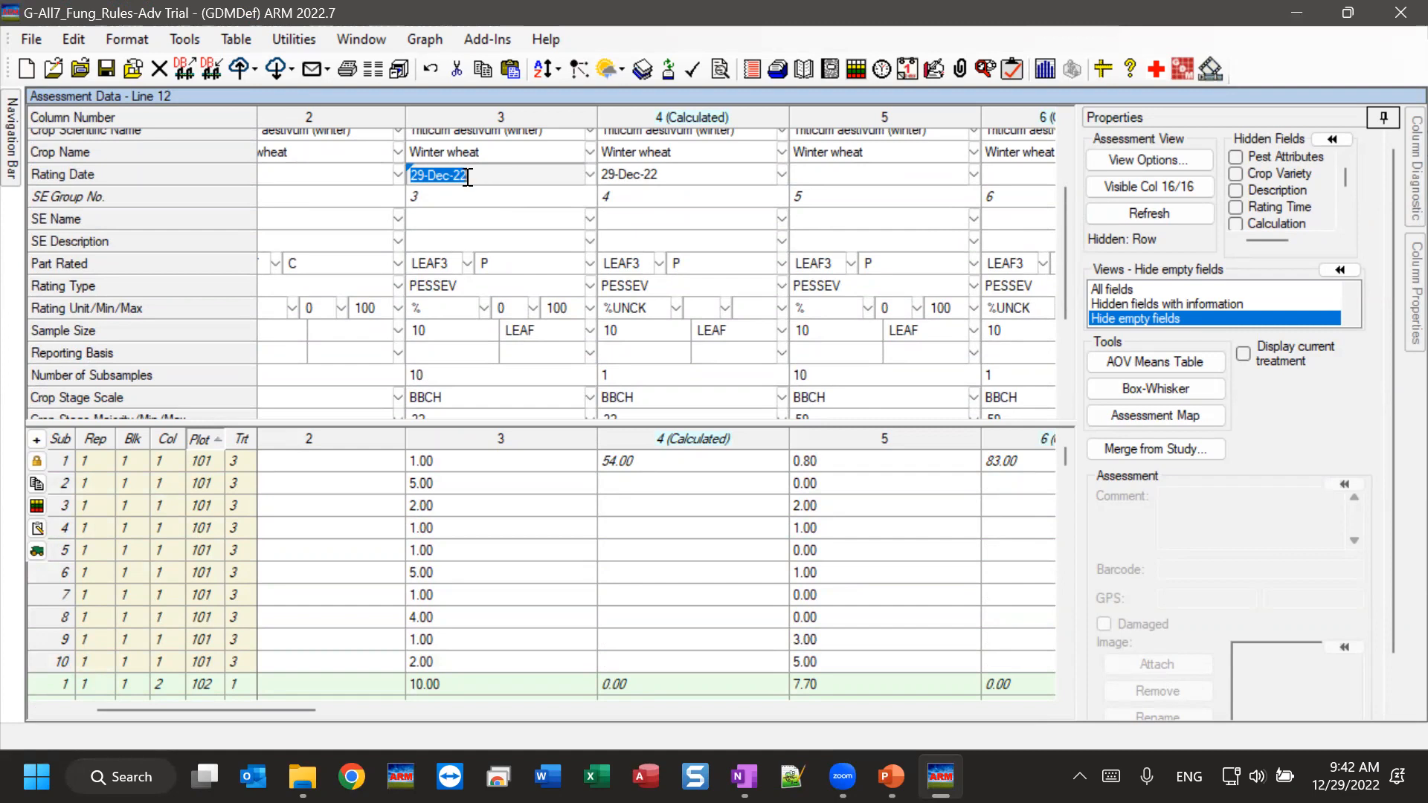
scroll(439, 177, up, 1)
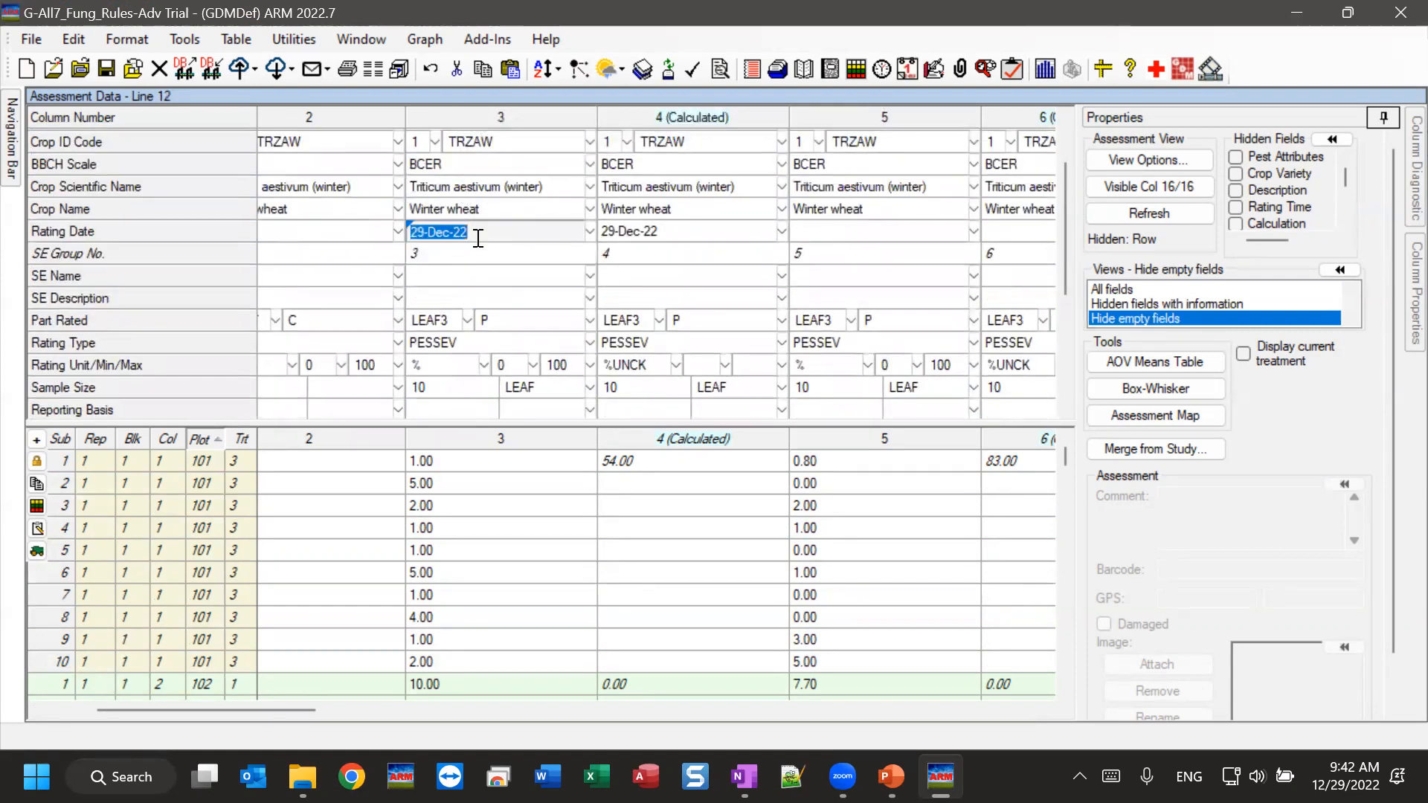
scroll(480, 246, down, 2)
scroll(480, 245, down, 2)
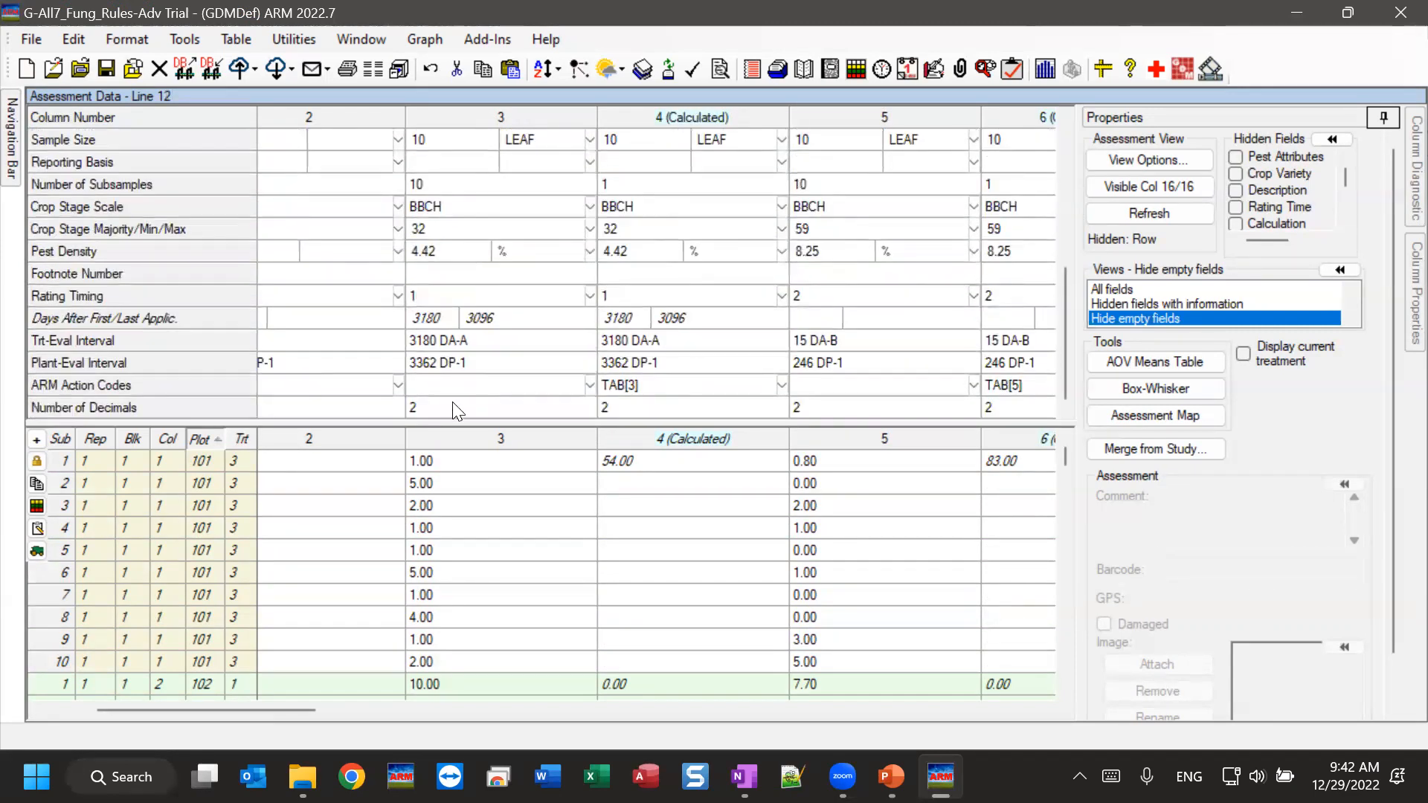
click(474, 294)
click(684, 294)
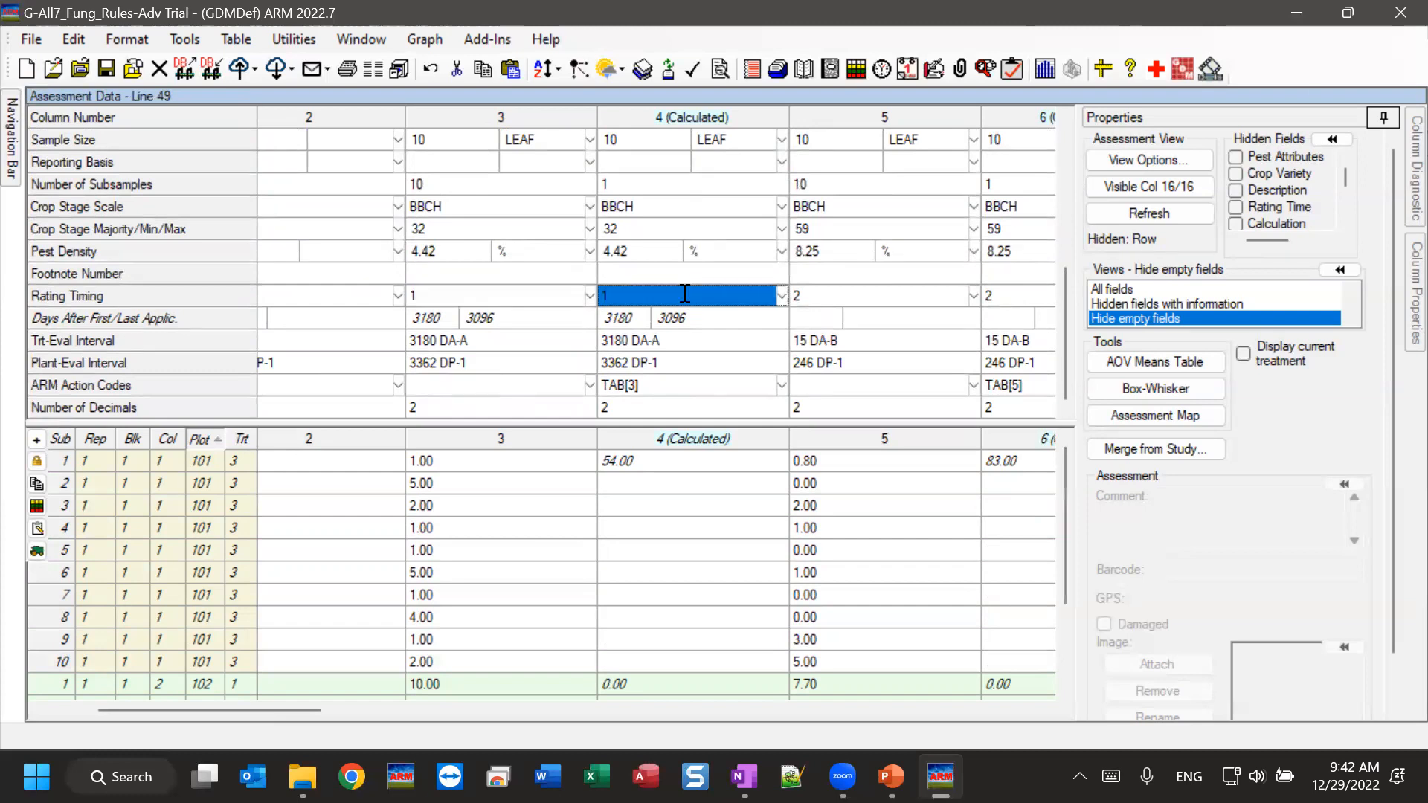
click(525, 294)
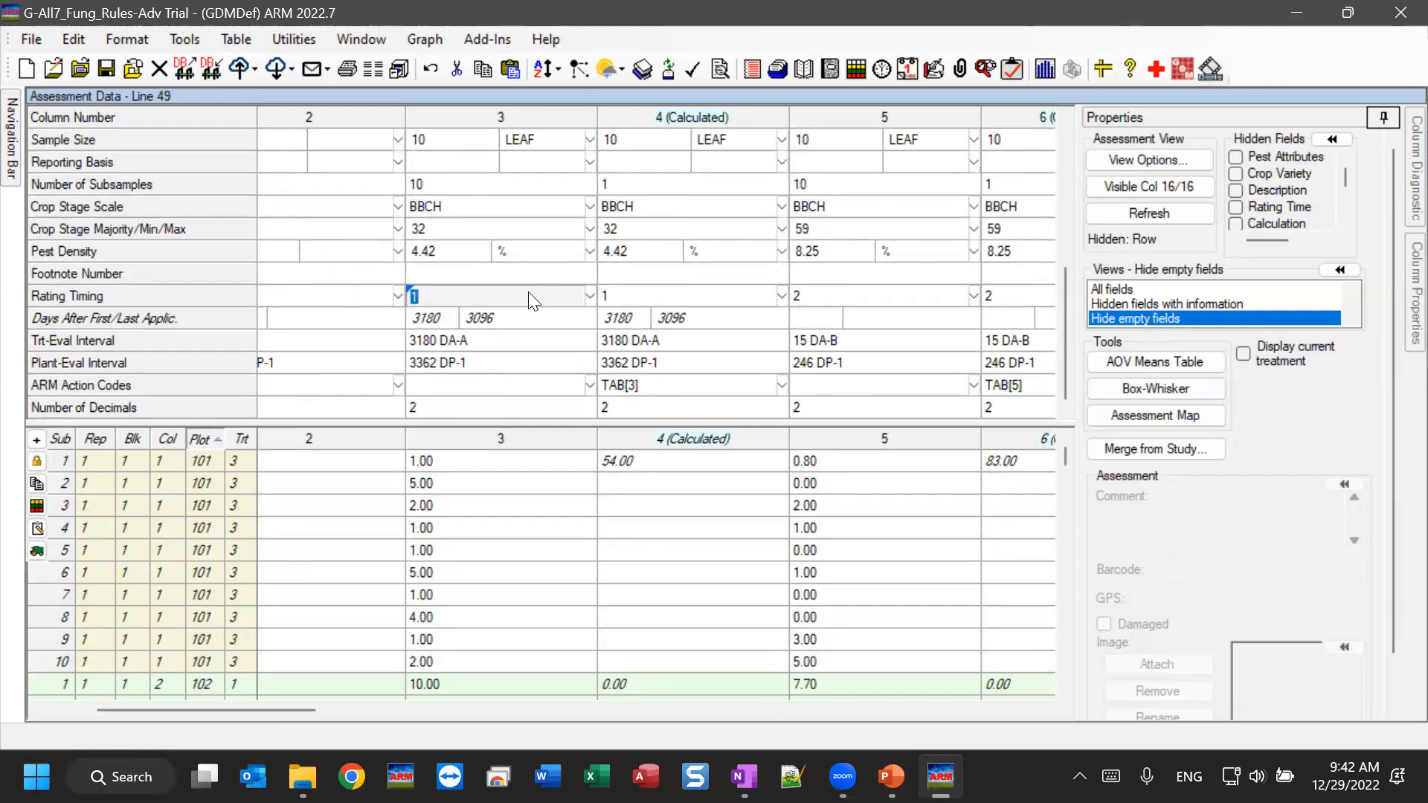
scroll(468, 295, up, 2)
scroll(465, 285, up, 3)
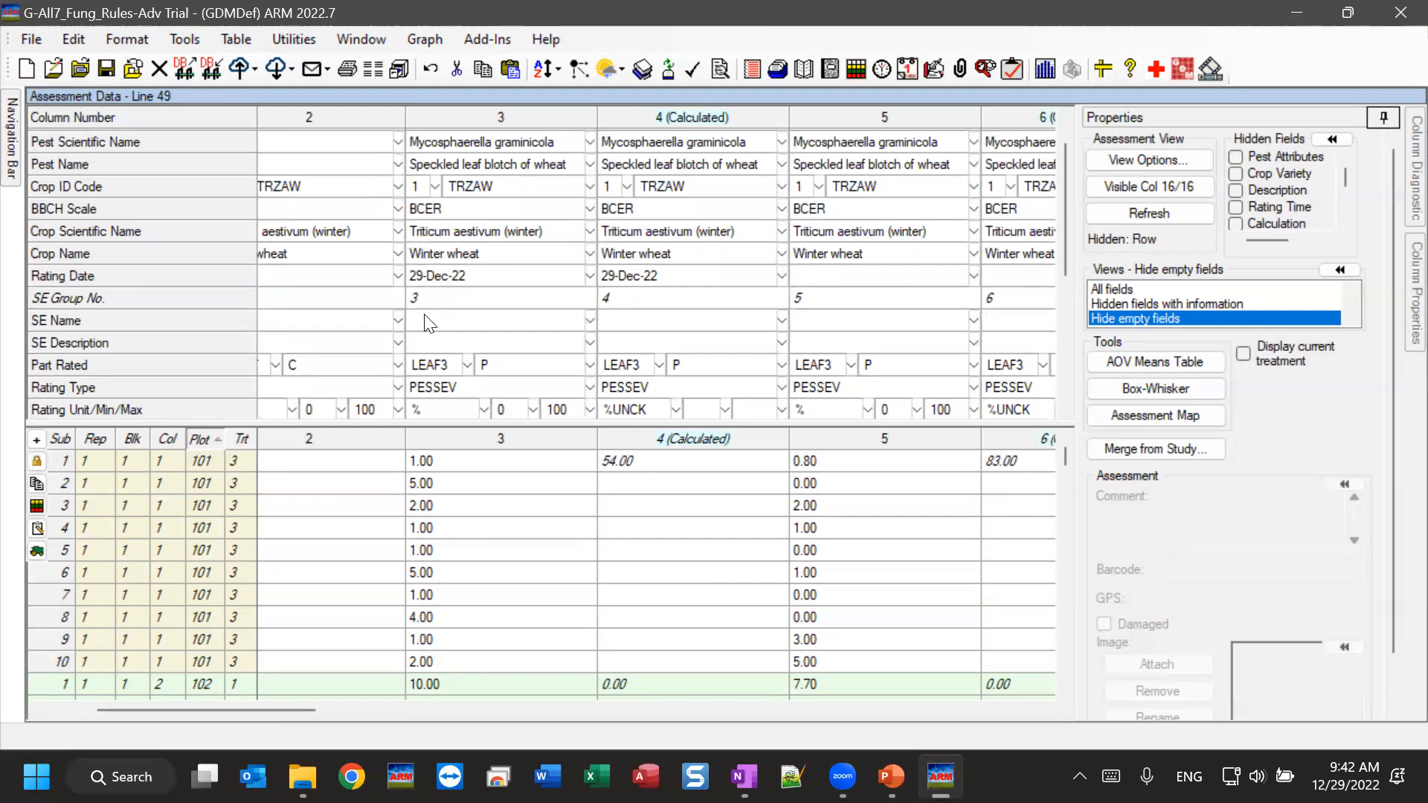
Set the Rating Date of assessment column 4 to December 30, 2022 and accept copying it to all columns within the Rating Timing
click(678, 283)
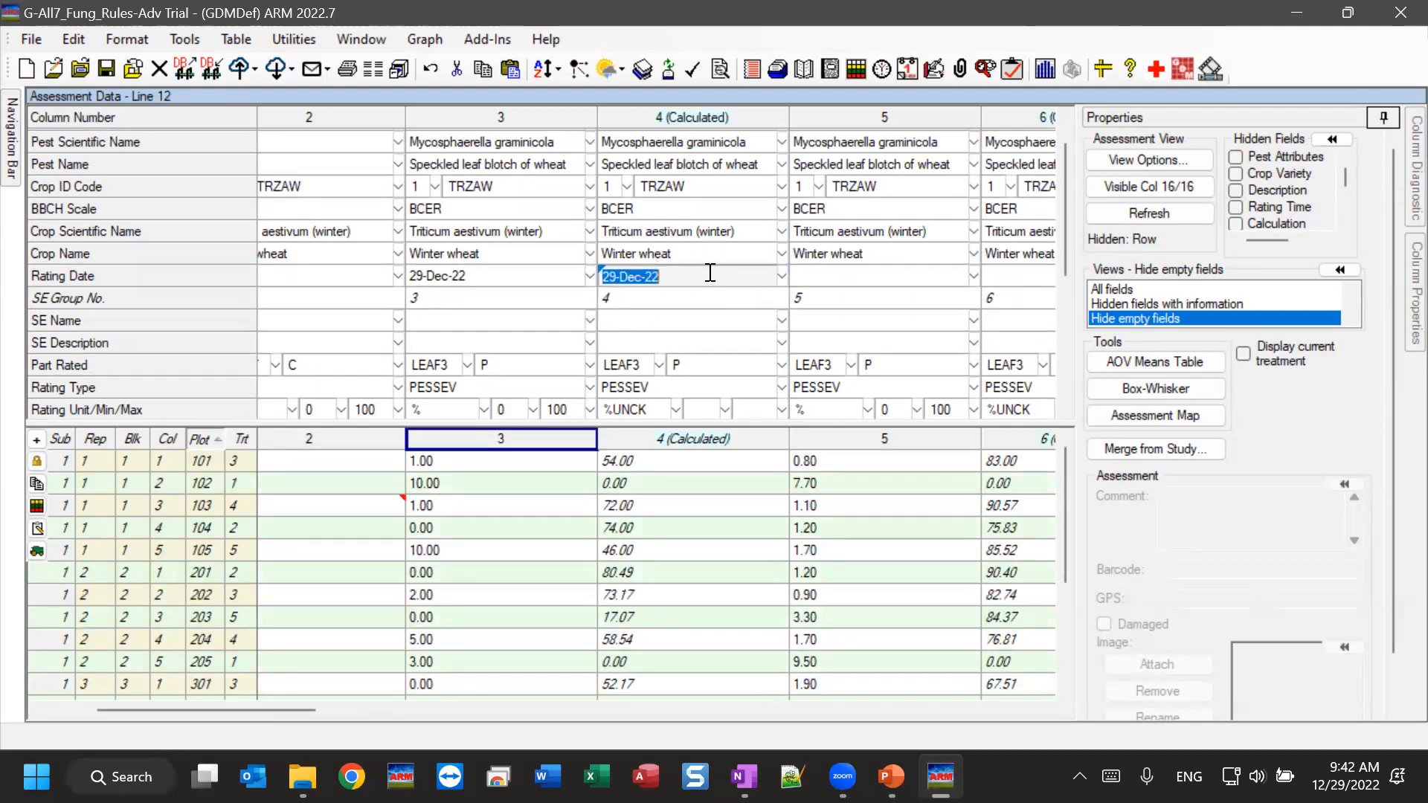
click(780, 276)
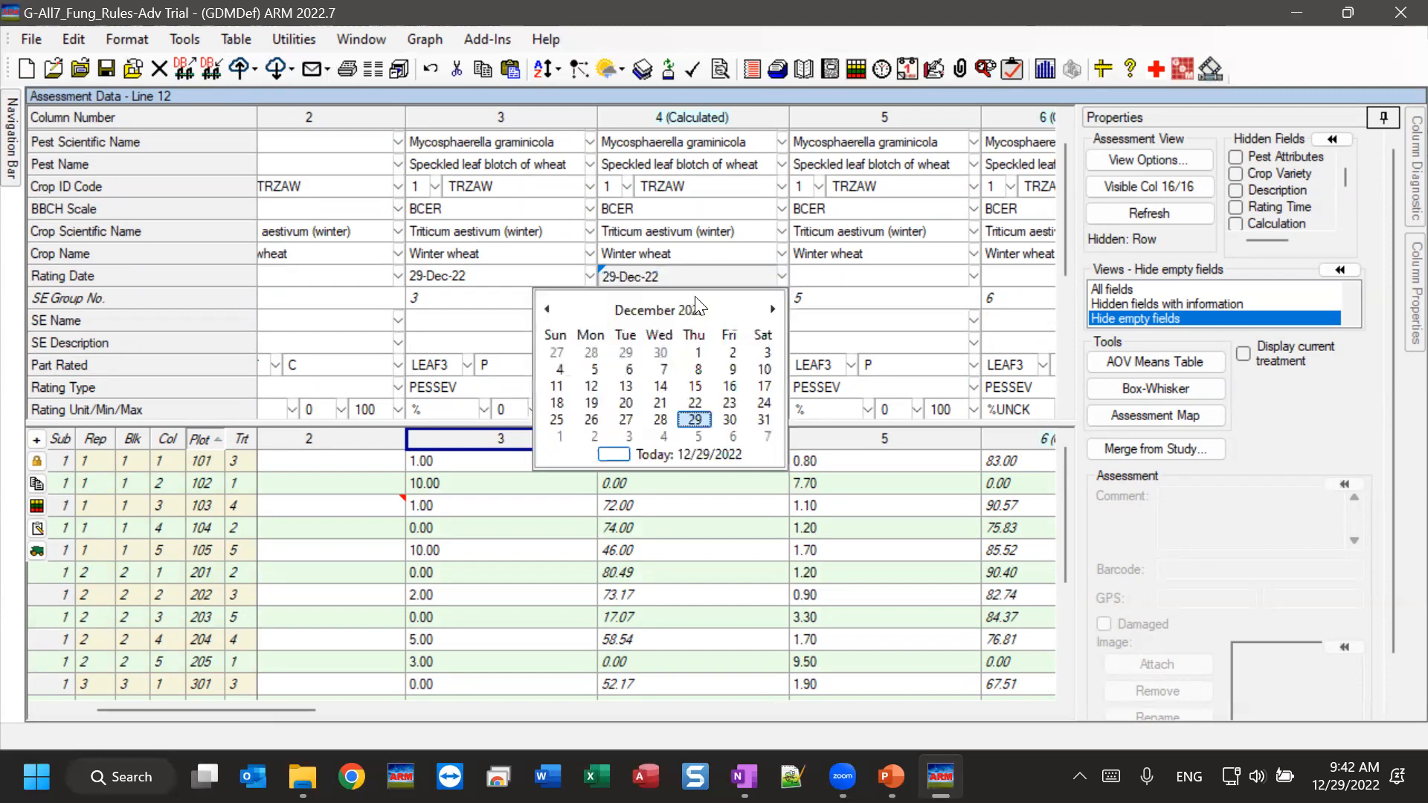
click(729, 421)
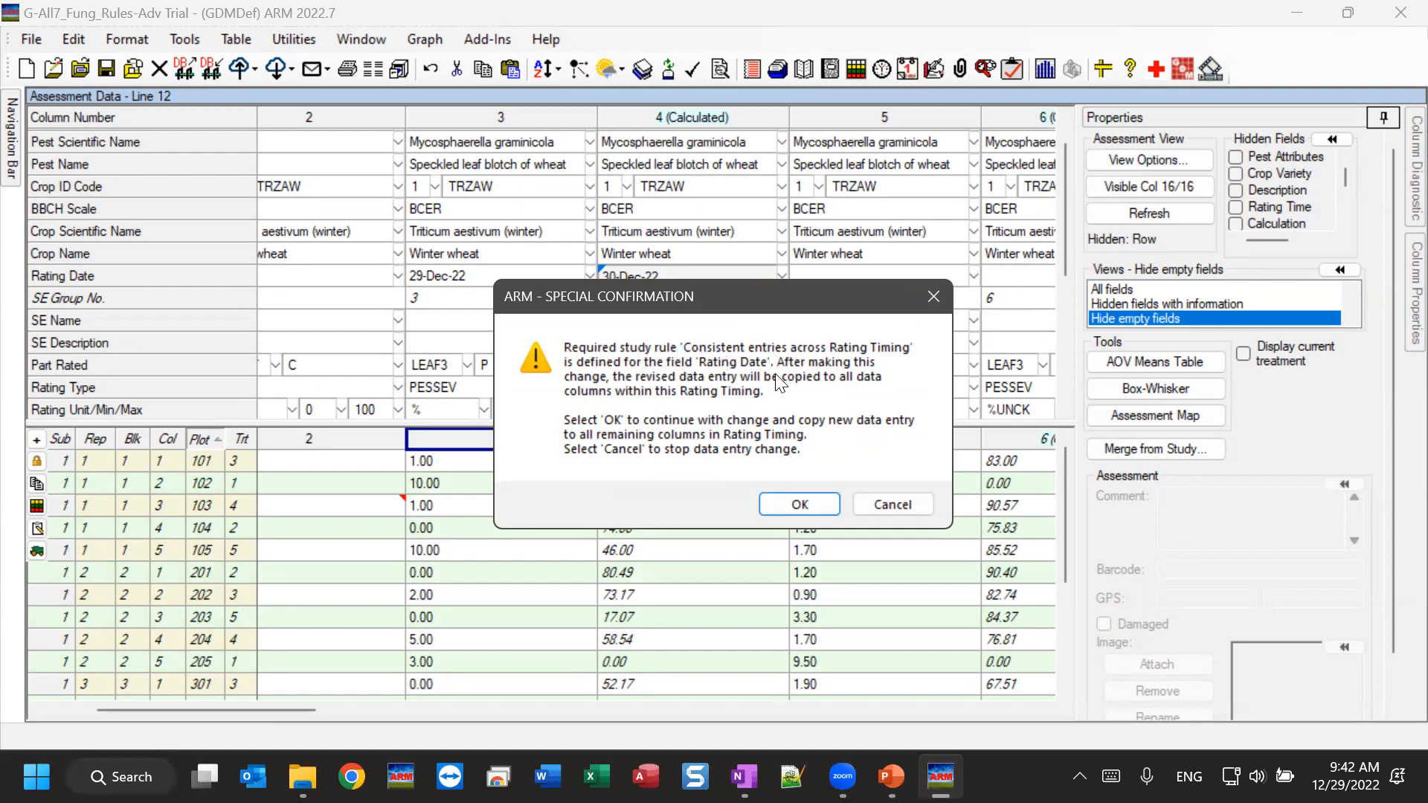
drag(678, 303, 683, 364)
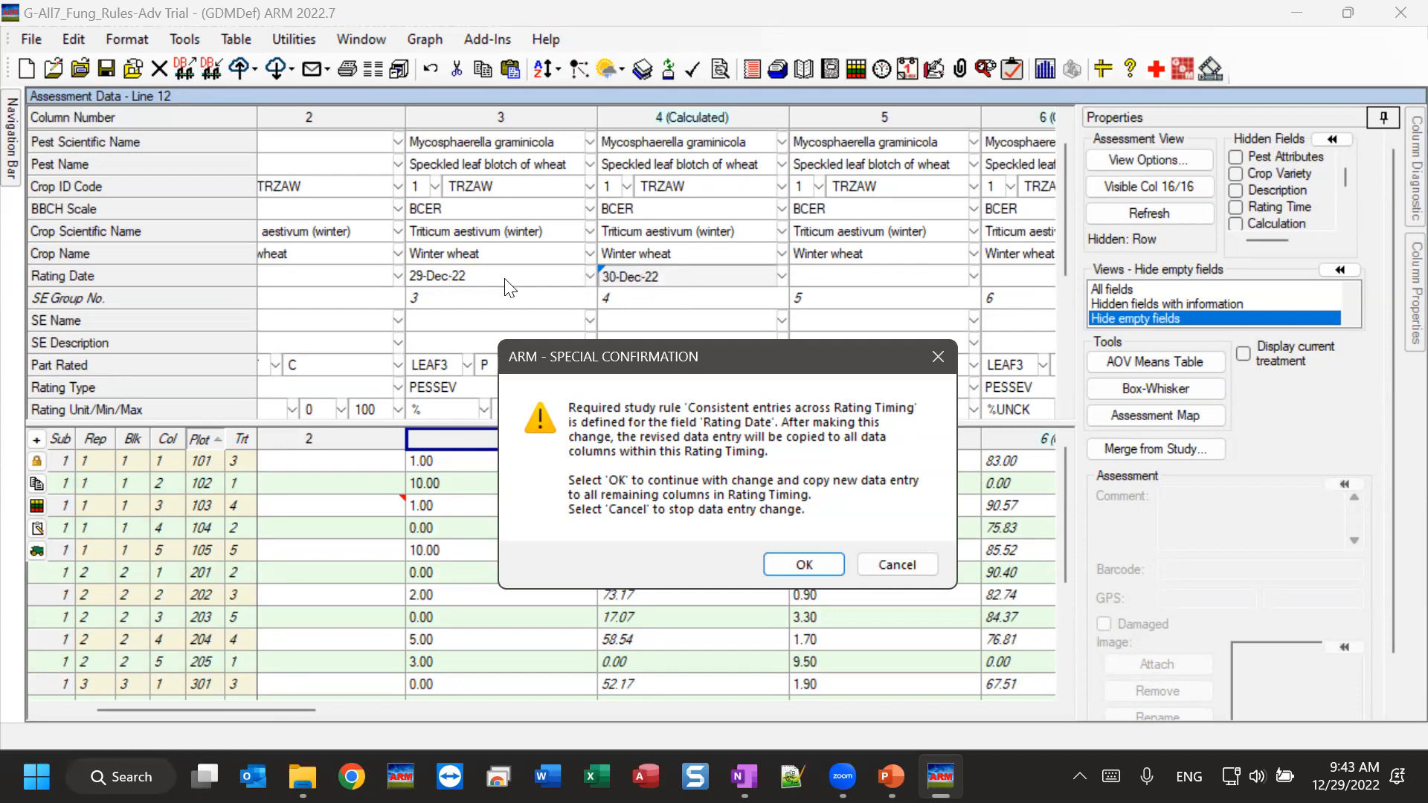
click(808, 564)
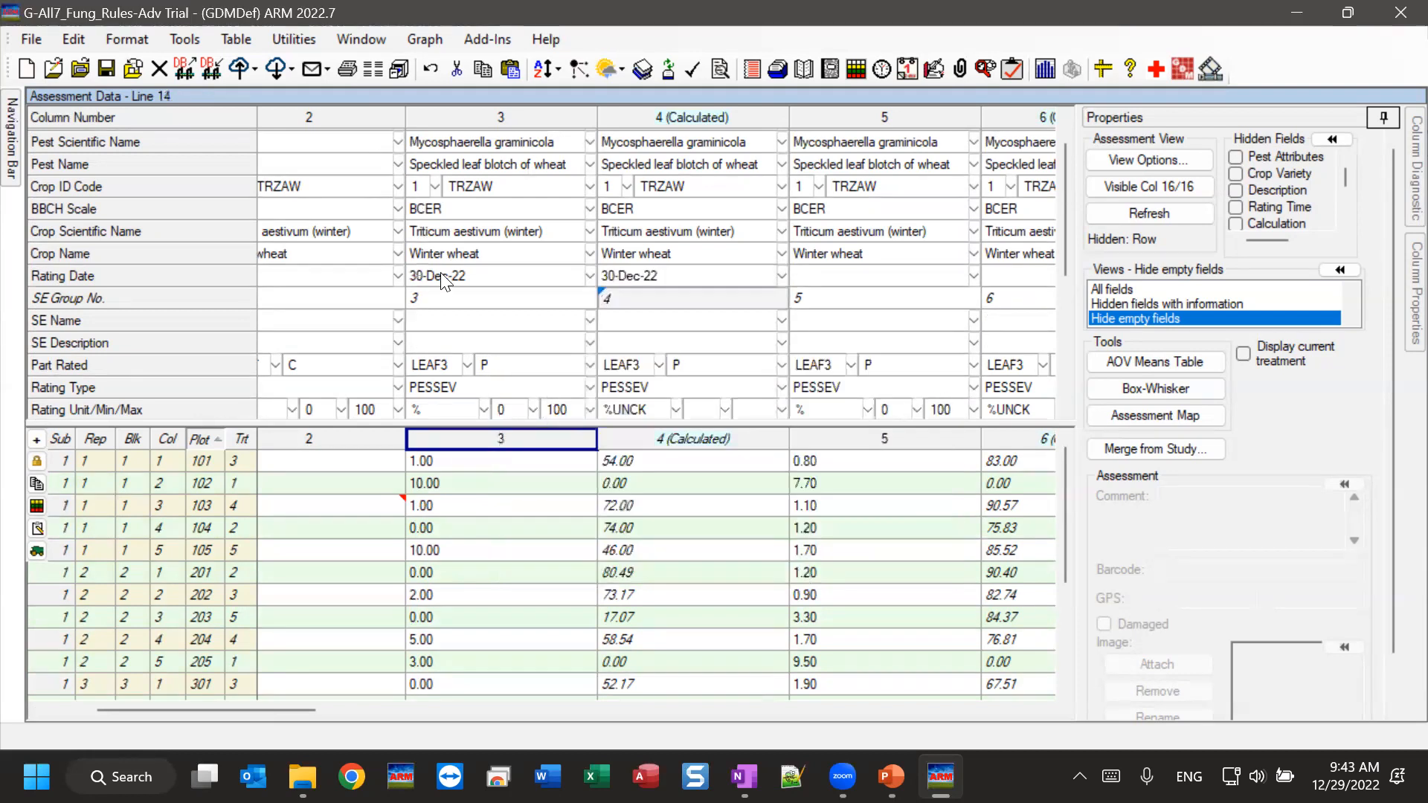
Try to set the Rating Date of assessment column 4 to December 29, 2022, but cancel the change at the confirmation
click(629, 277)
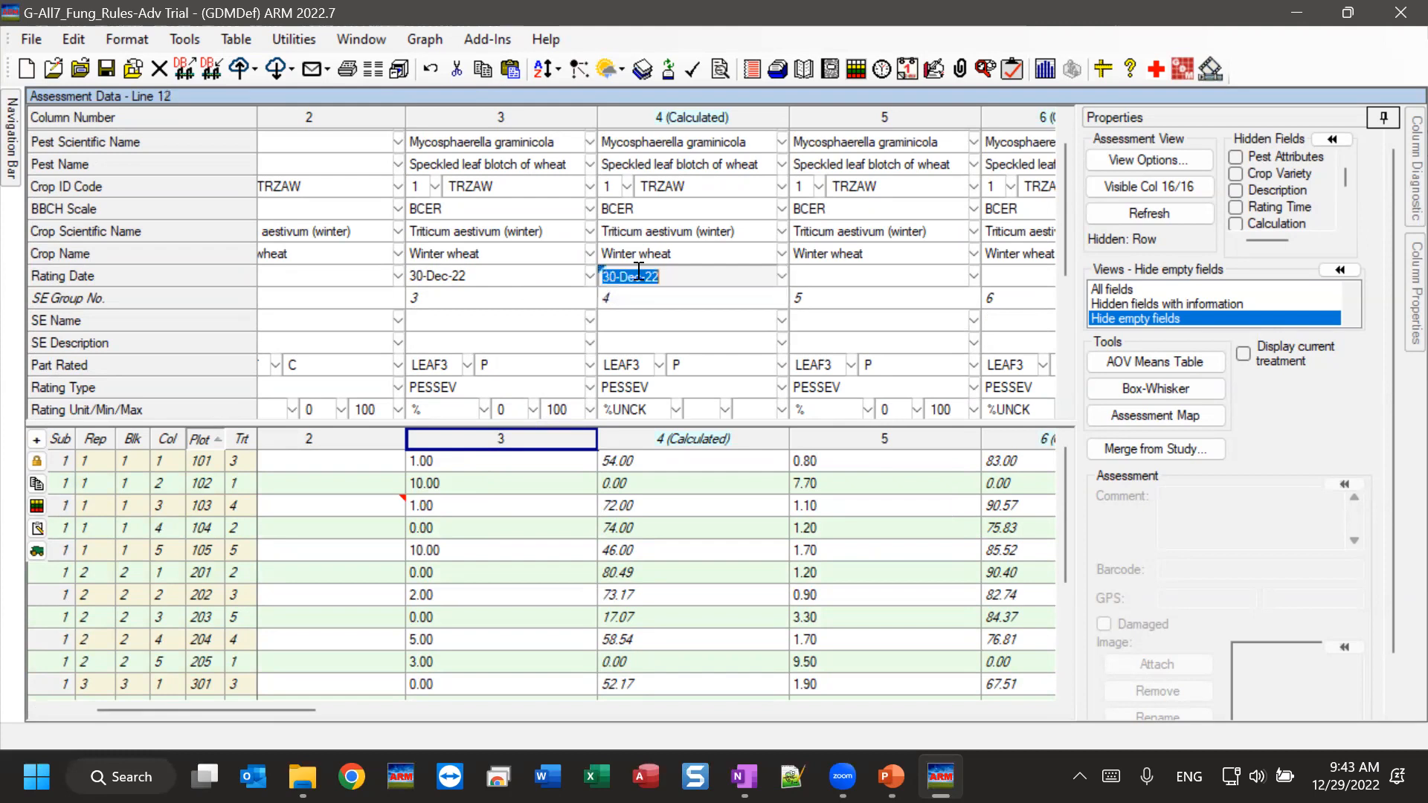
click(781, 277)
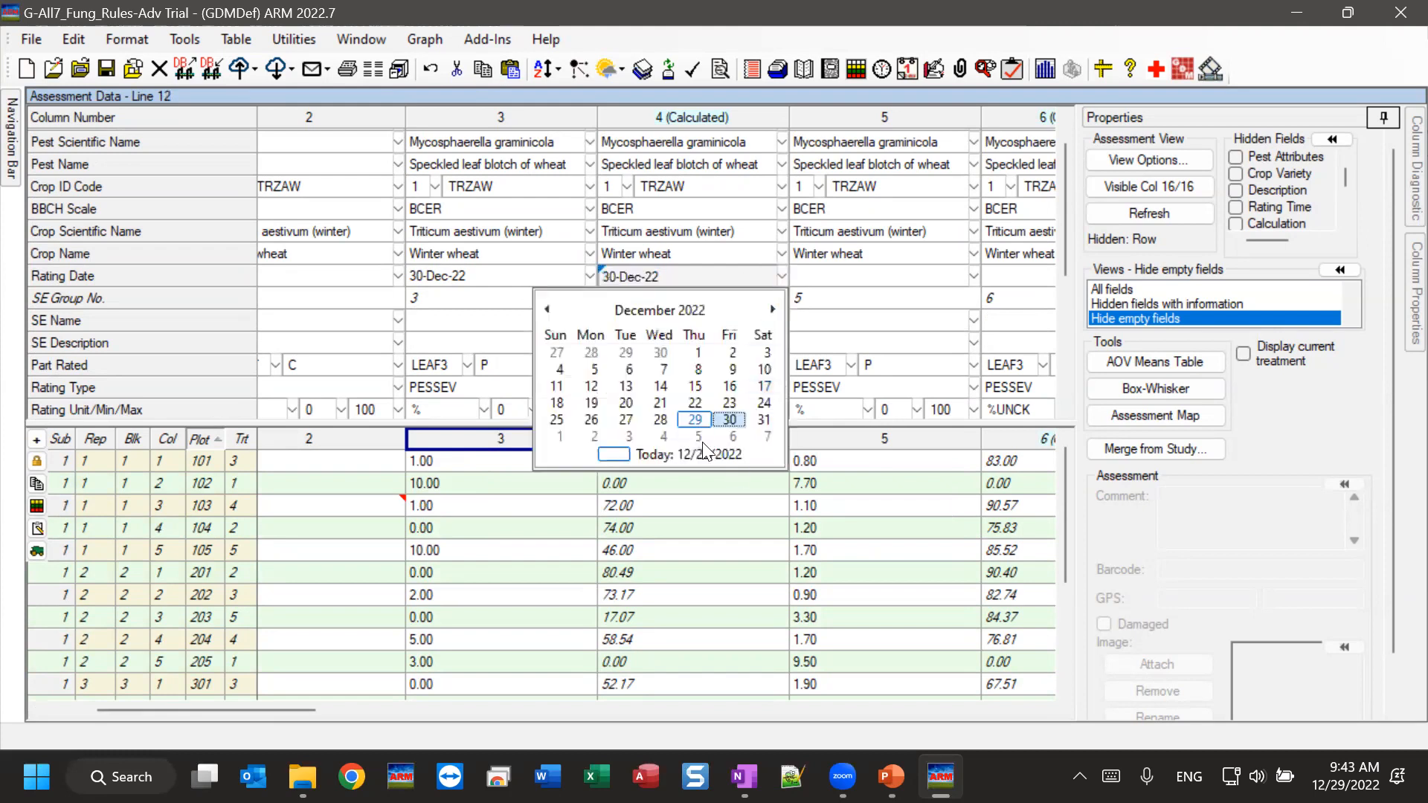
click(695, 415)
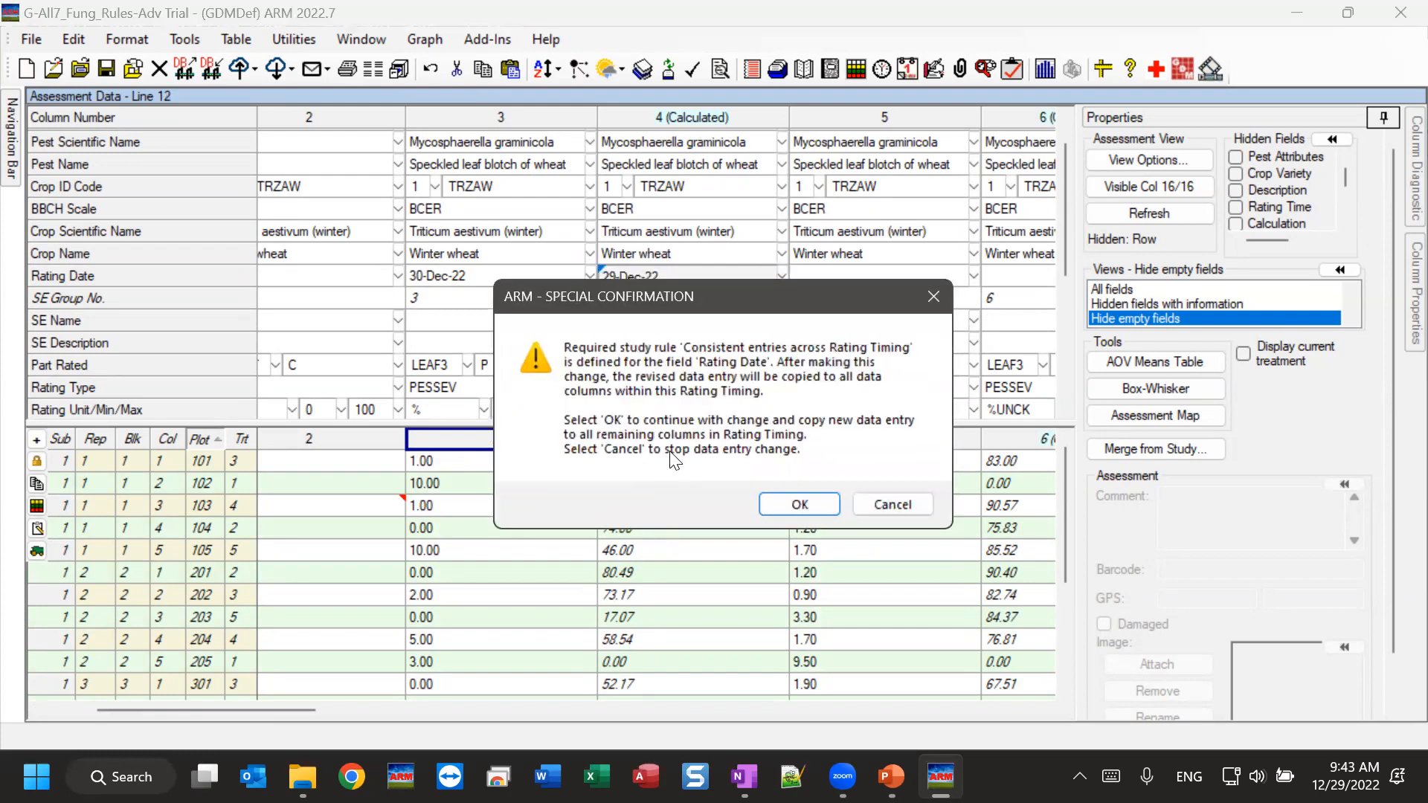
click(879, 502)
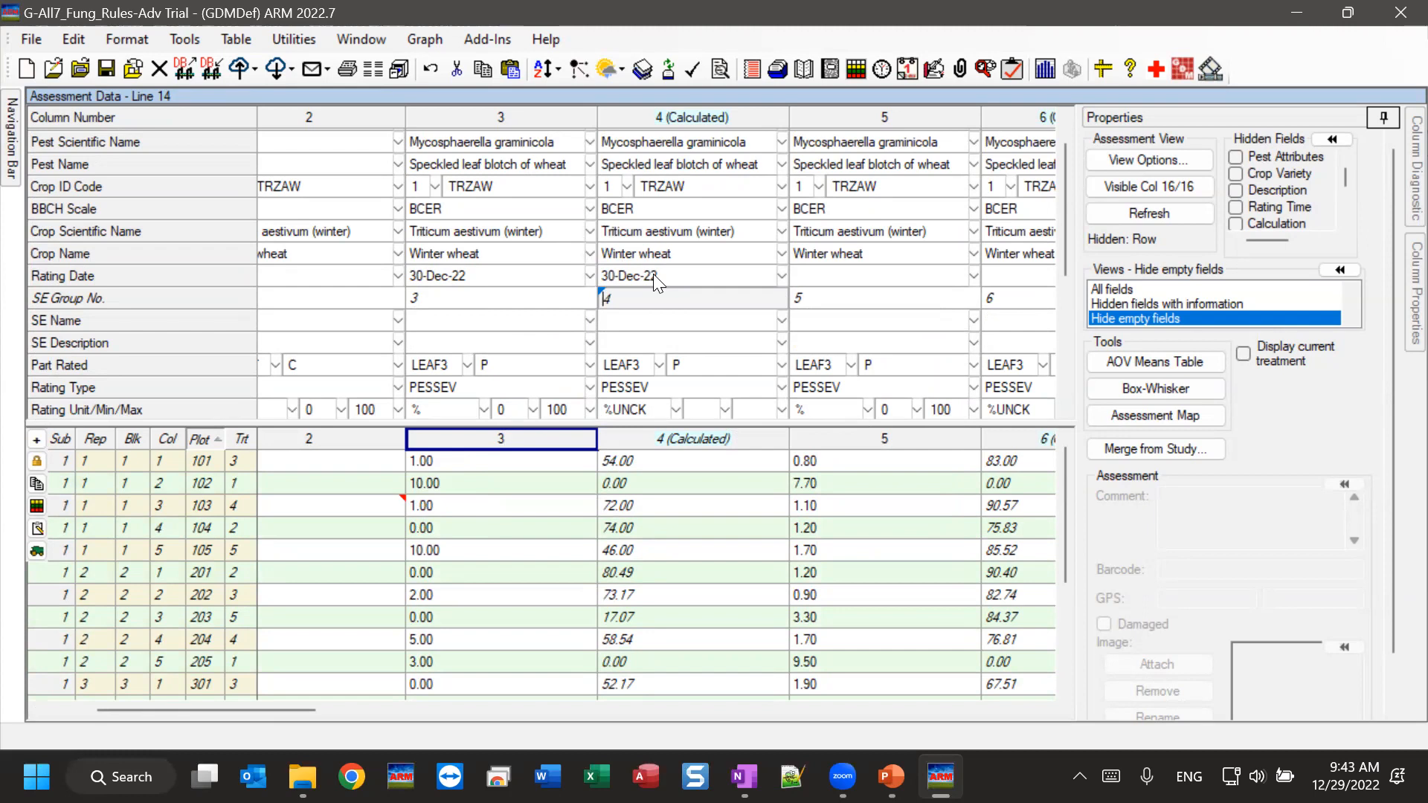
Highlight the Rating Timing entries of assessment columns 3 and 4 to compare them
scroll(653, 273, down, 1)
scroll(503, 350, down, 1)
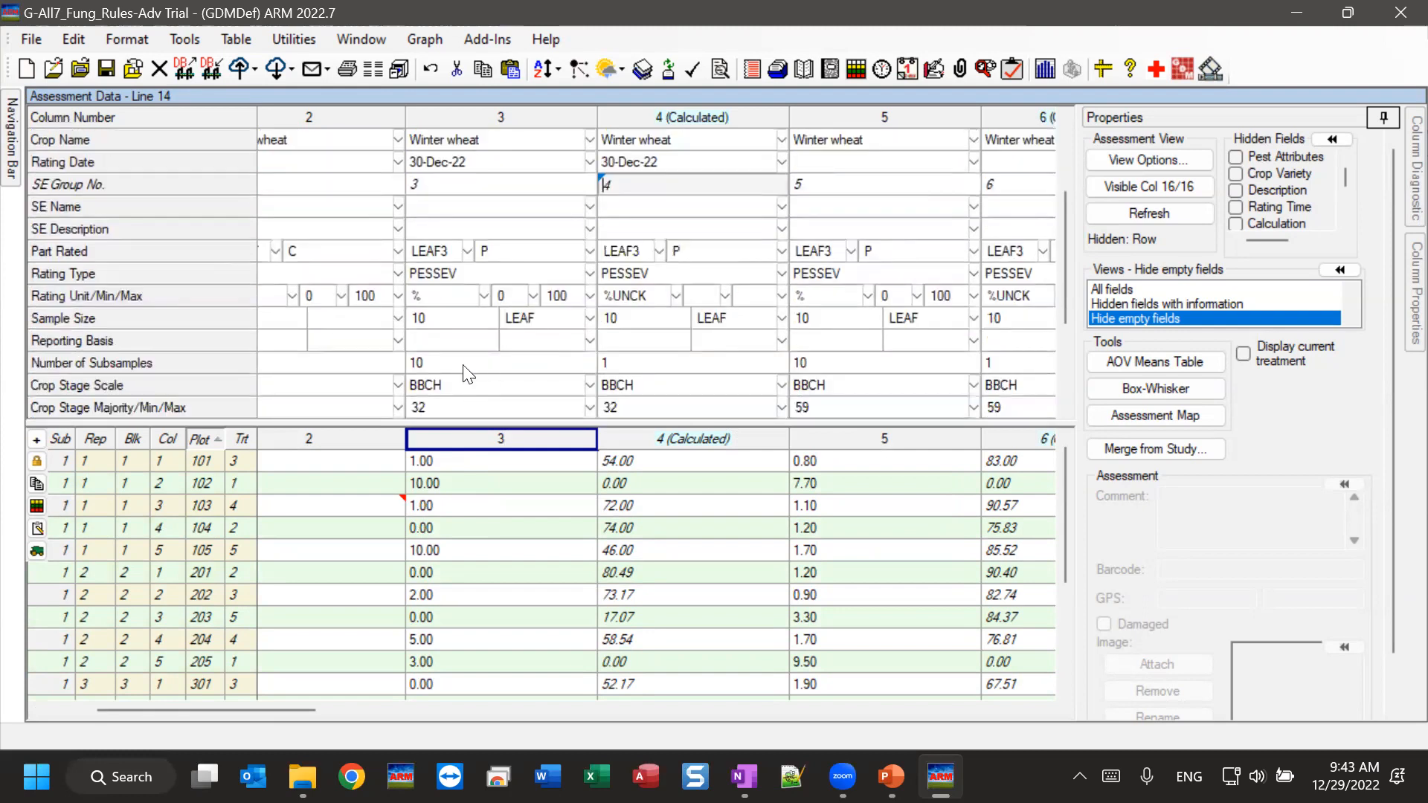
scroll(478, 348, down, 1)
scroll(472, 401, down, 2)
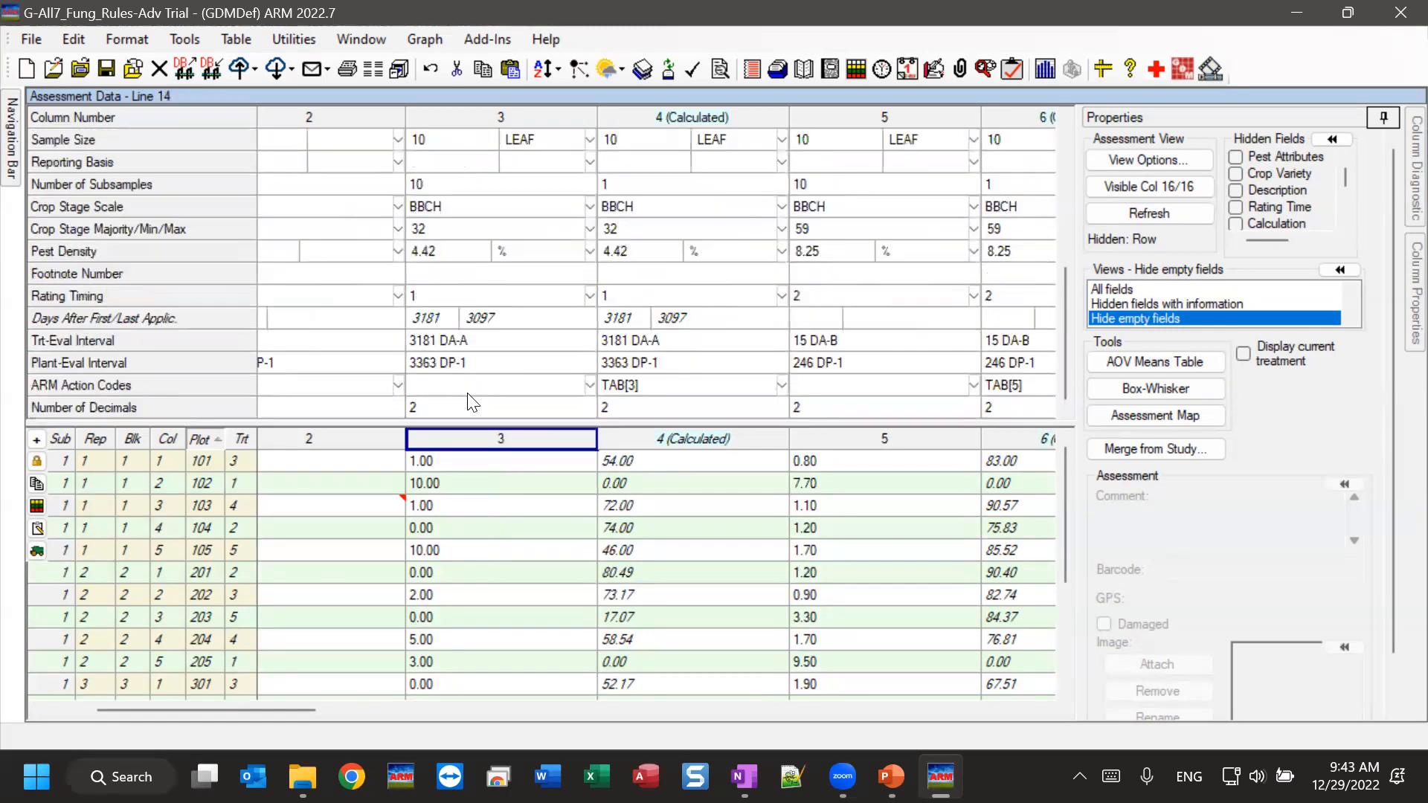
drag(471, 297, 682, 293)
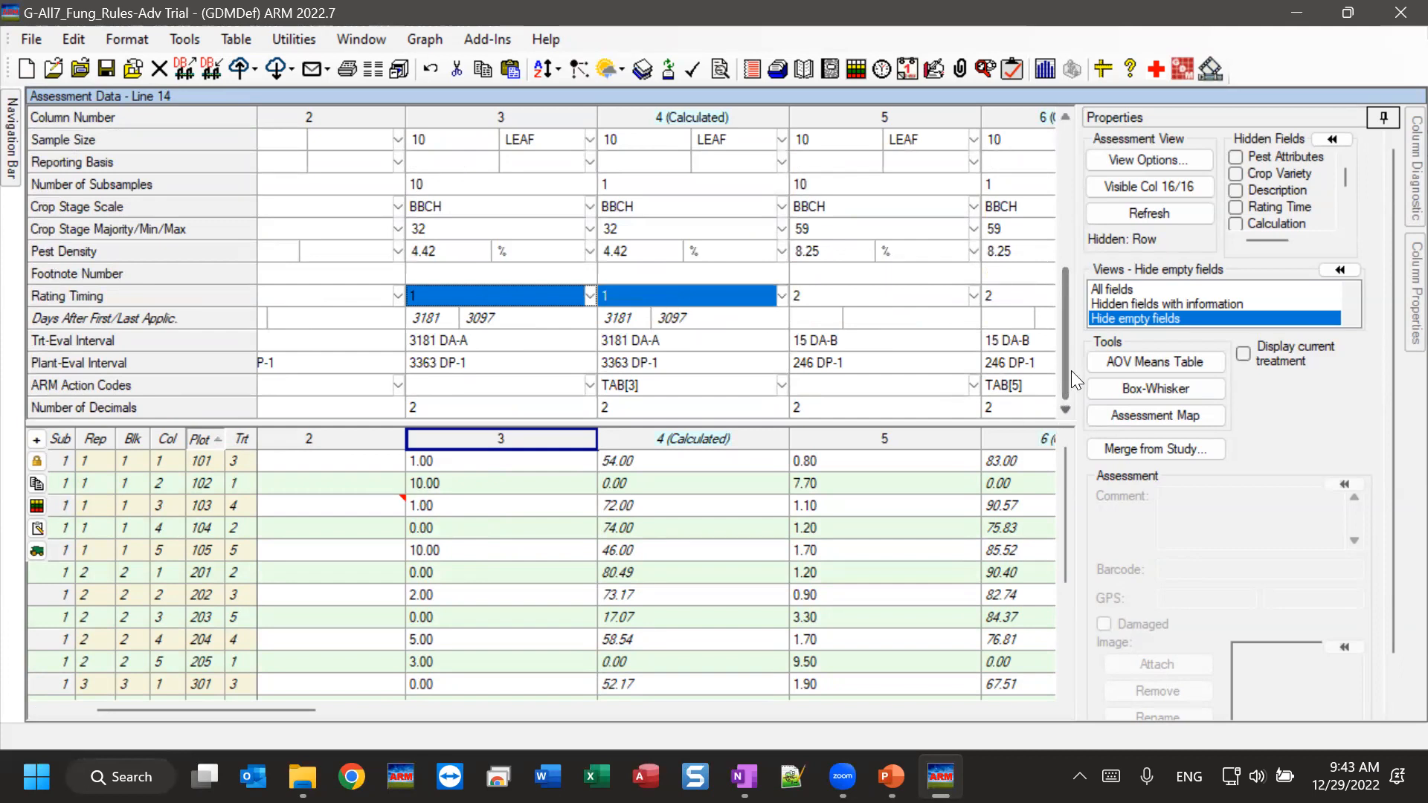
Highlight the SE Group No. row and compare the SE Name entries of assessment columns 14 and 15
drag(1068, 372, 1077, 269)
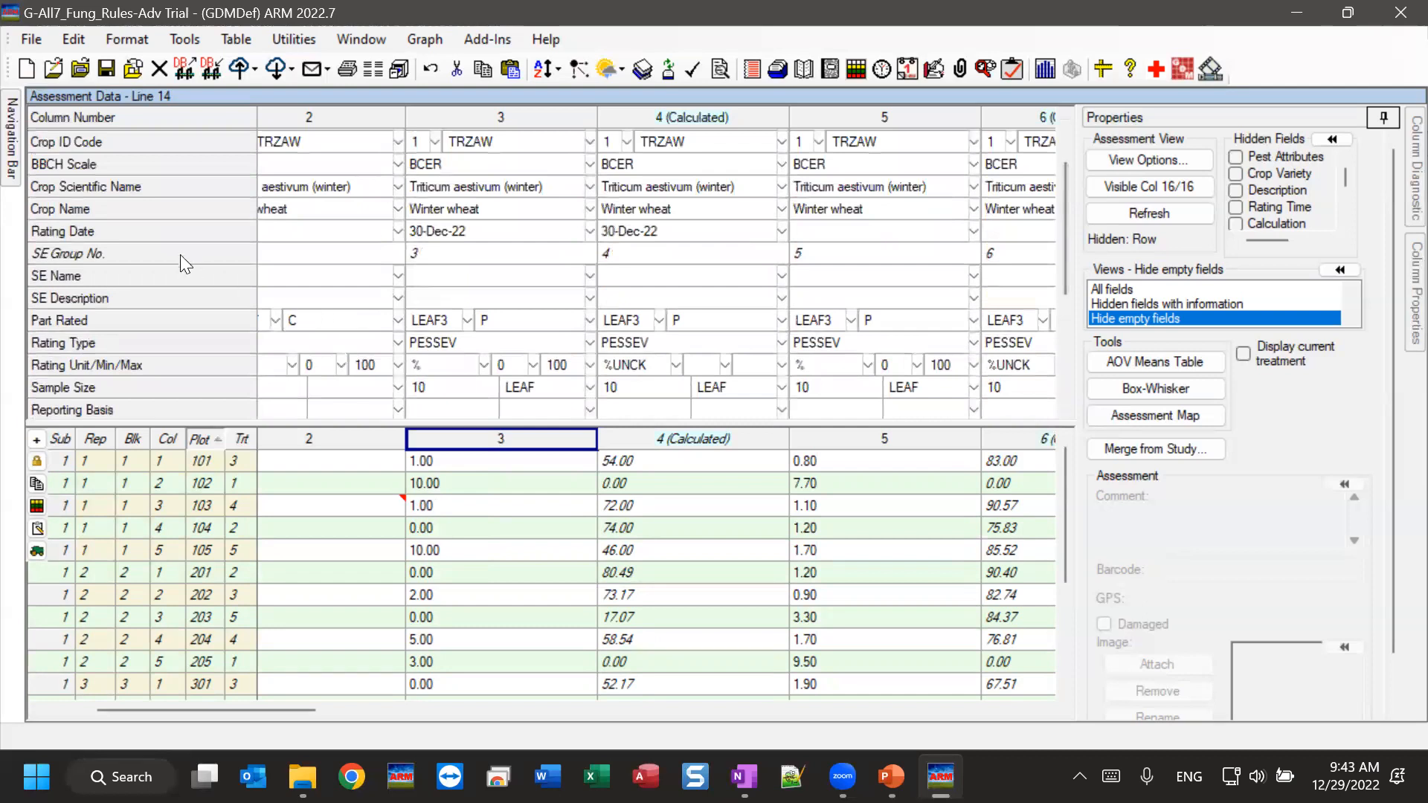
click(64, 253)
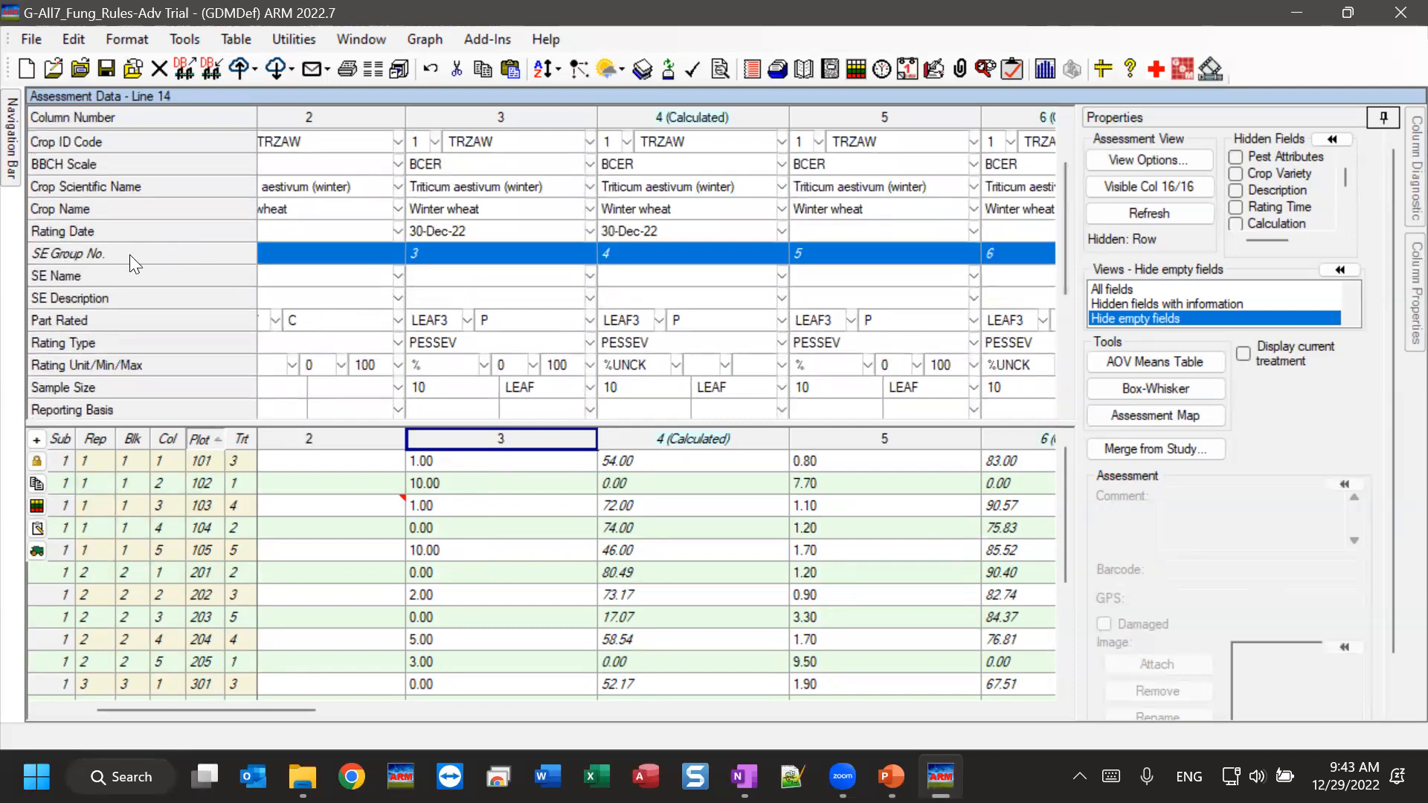
drag(238, 711, 702, 740)
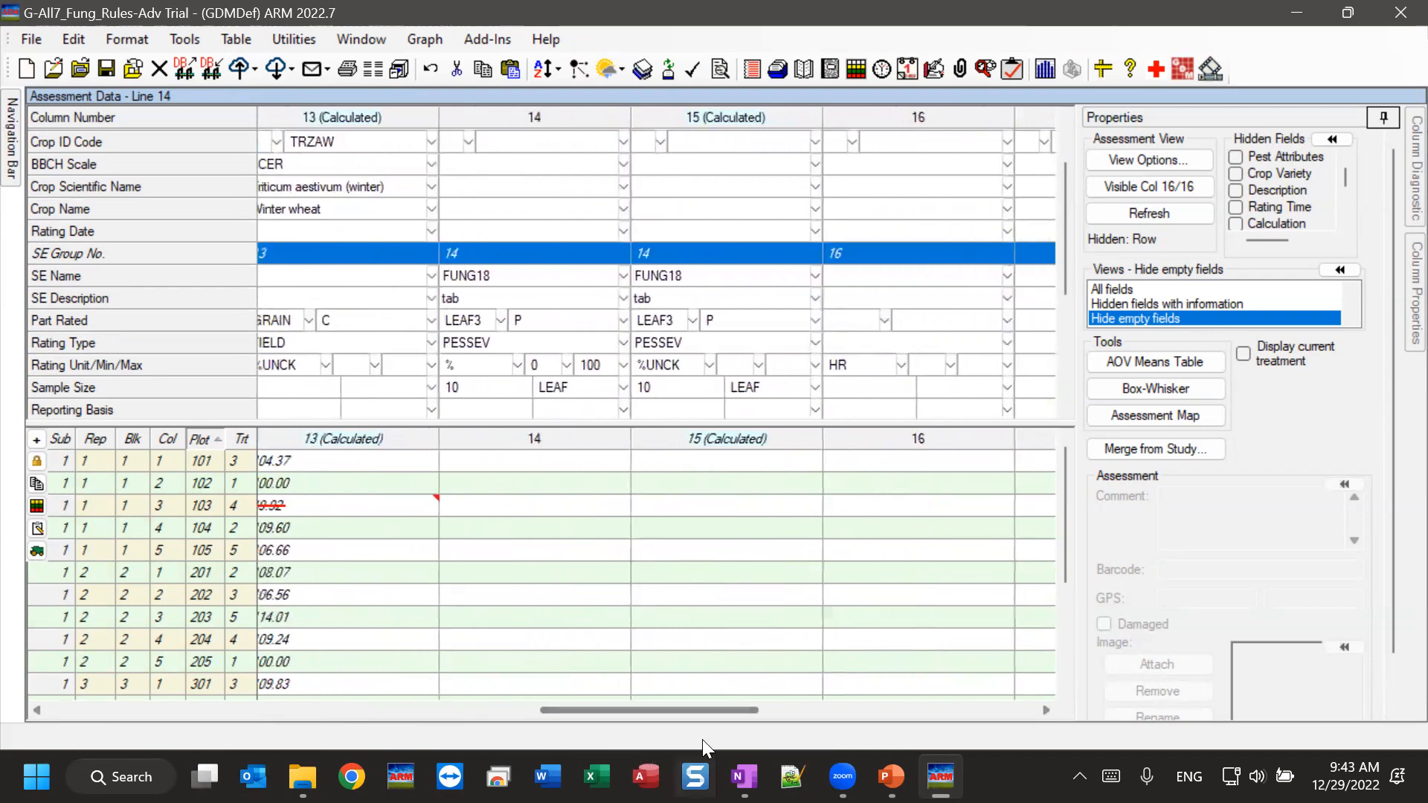
click(476, 284)
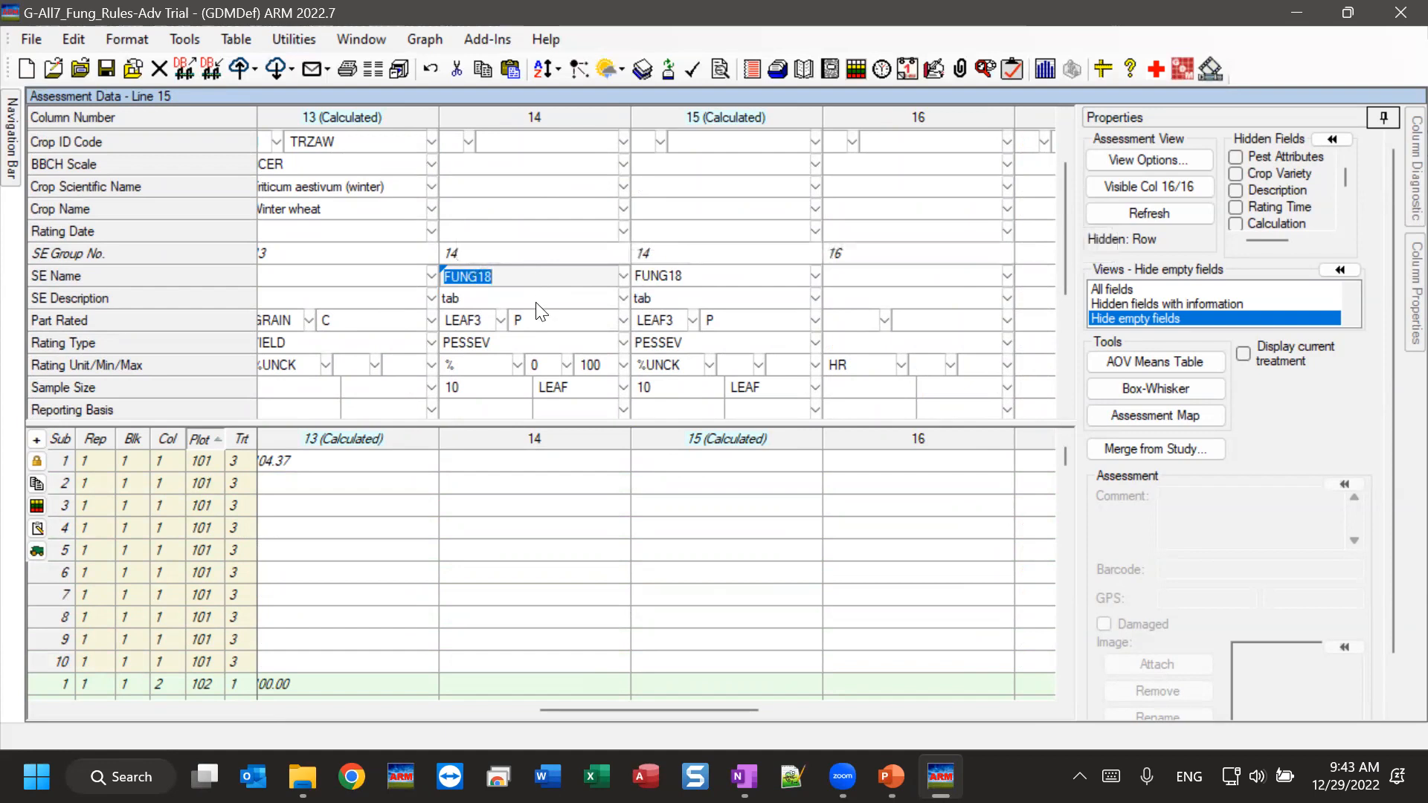
click(702, 279)
click(561, 278)
click(674, 278)
click(524, 283)
click(647, 285)
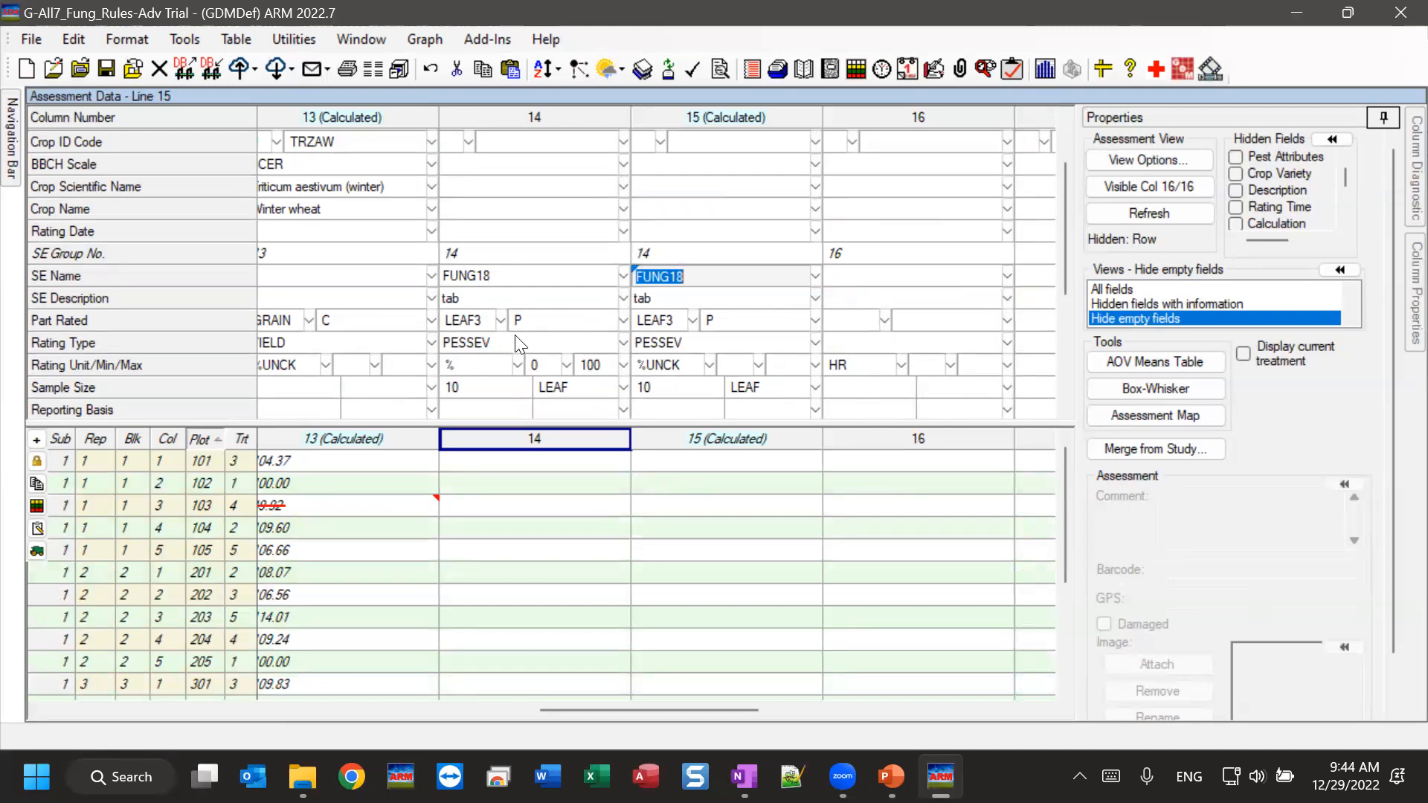
Read the help description of SE Group No. and compare its entries in assessment columns 14 and 15
click(452, 256)
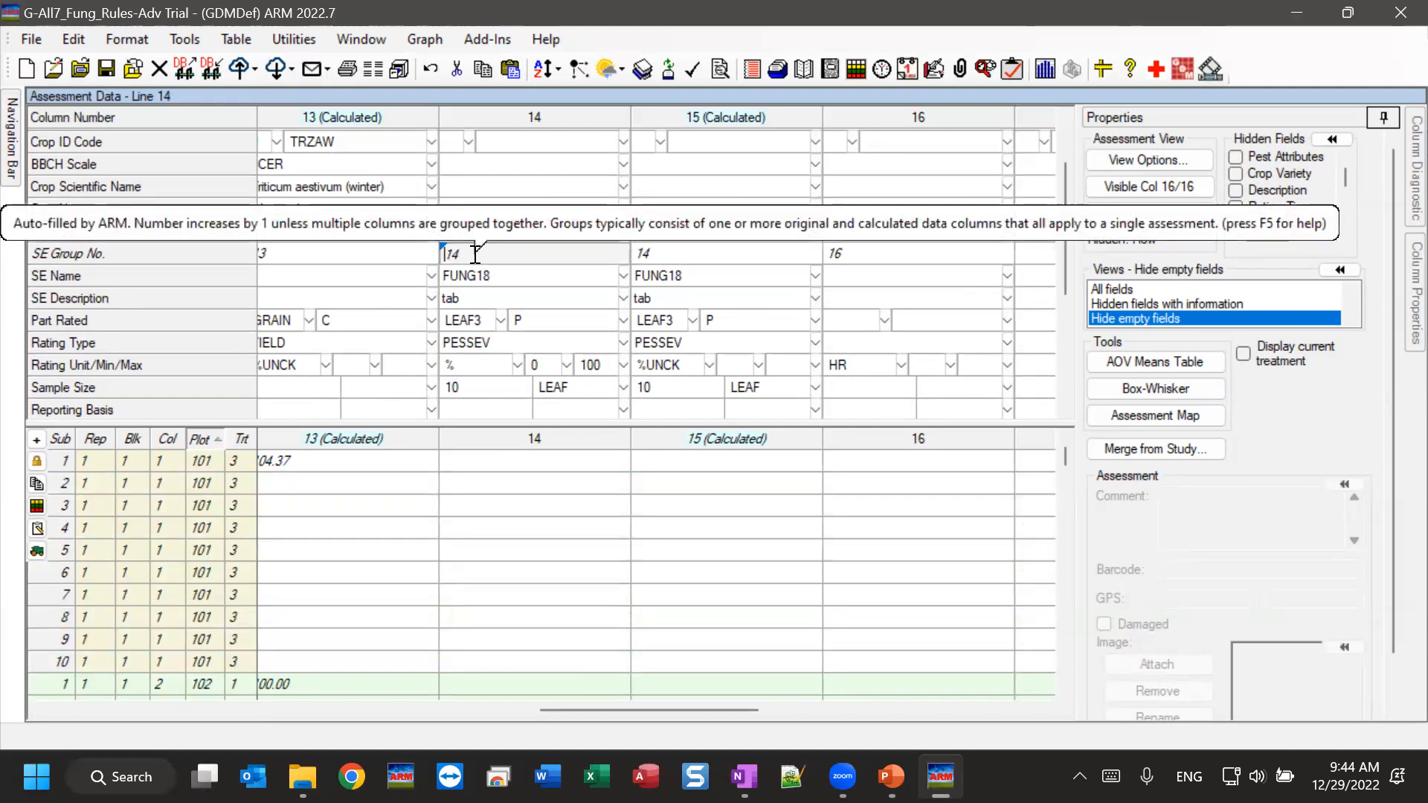
click(726, 253)
click(473, 254)
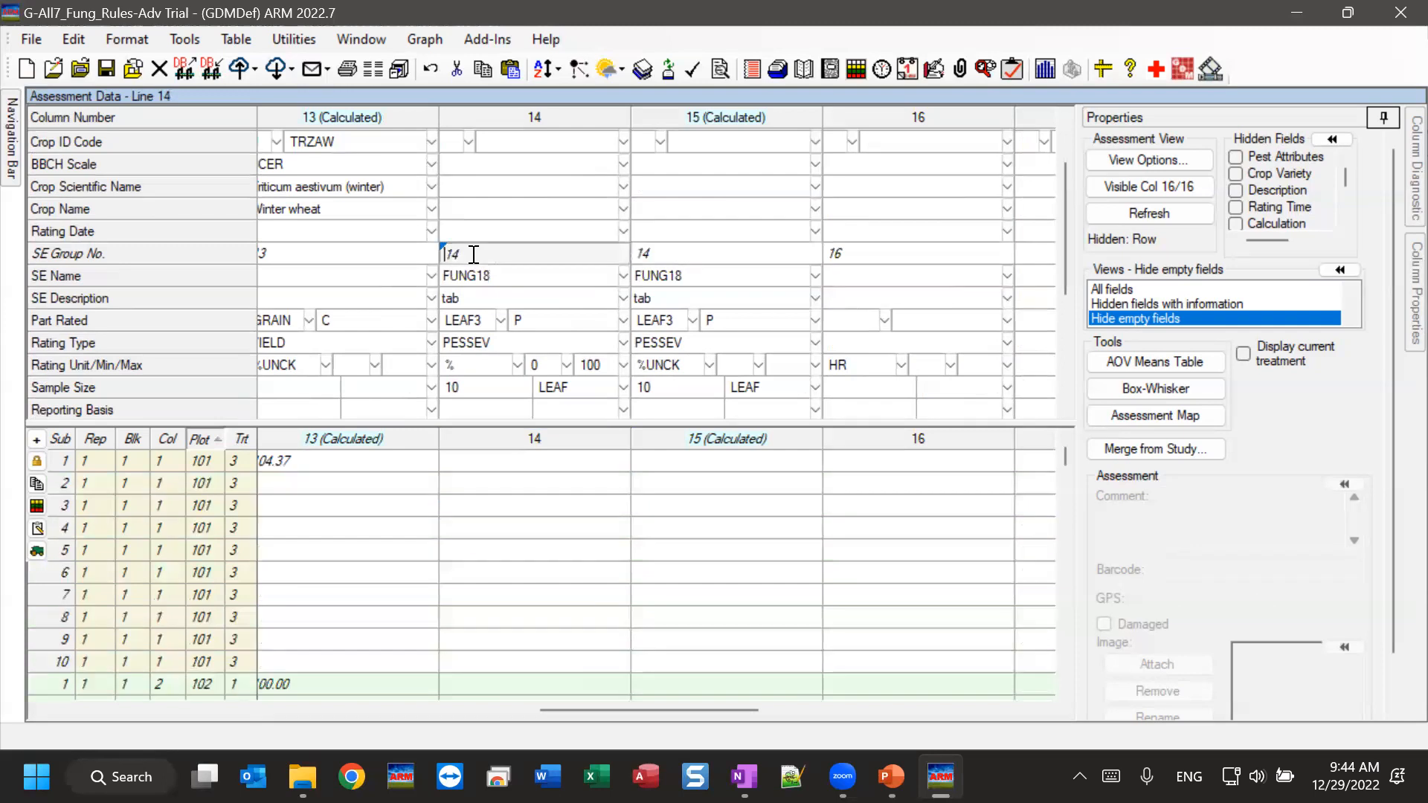
click(677, 254)
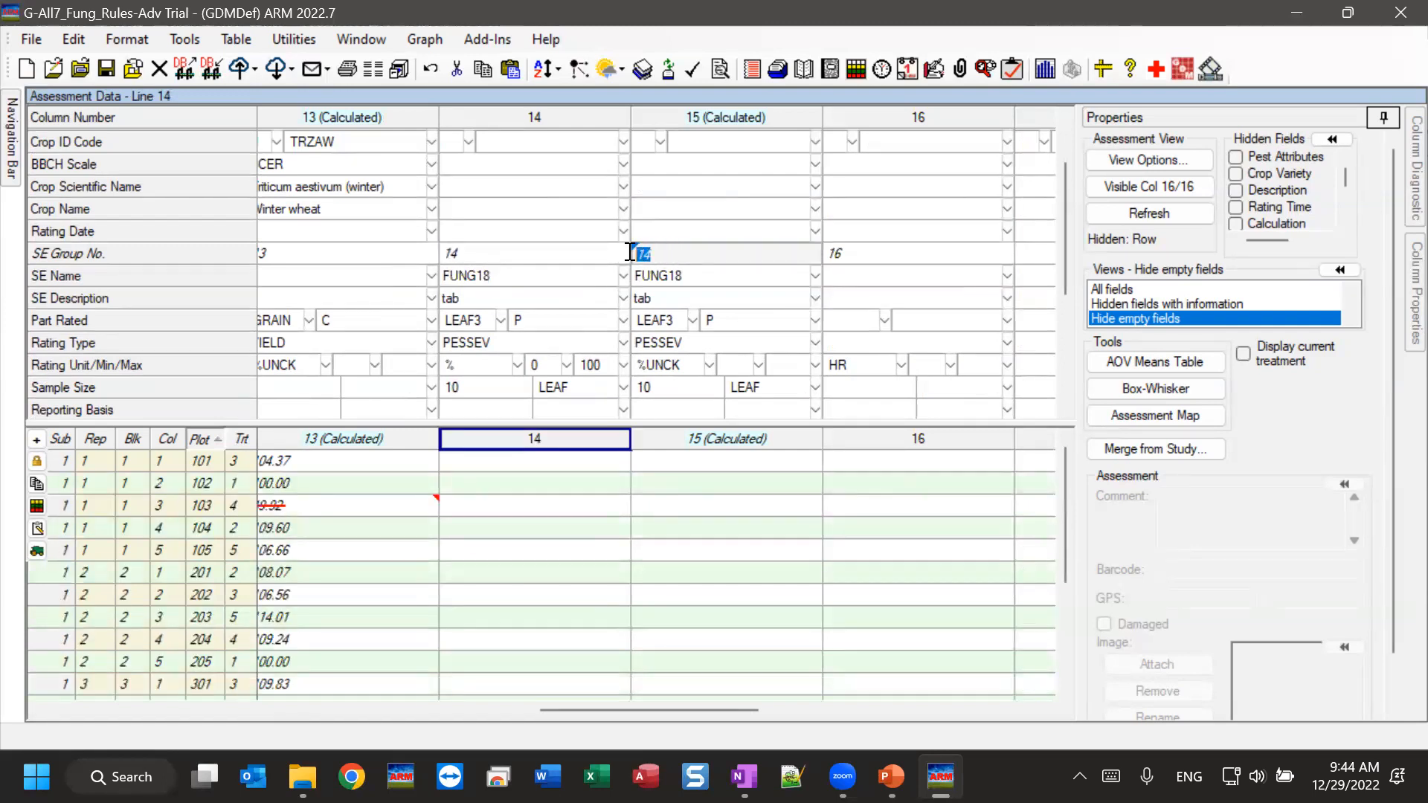
click(497, 253)
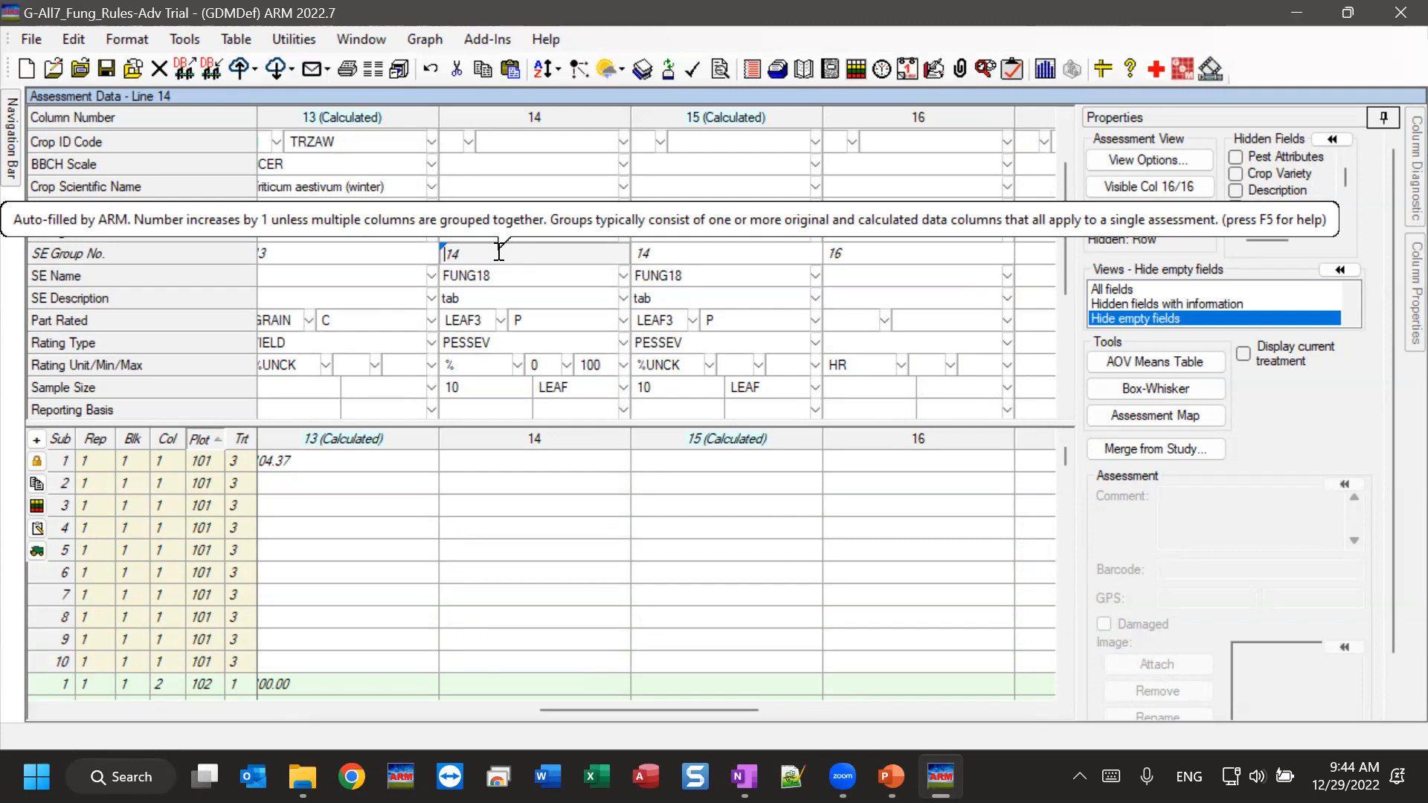
Set the Rating Date of assessment column 14 to December 26, 2022 using the calendar
click(467, 235)
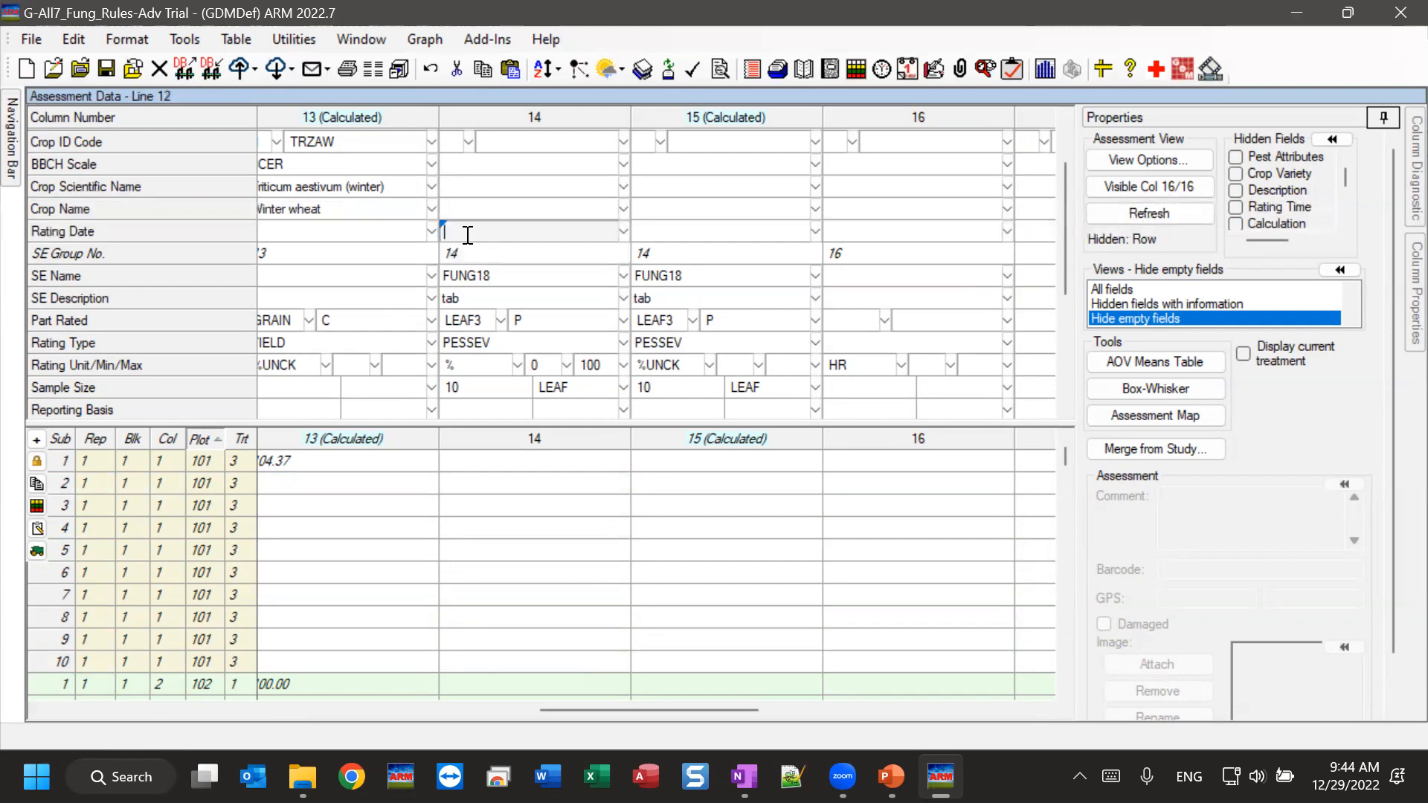
click(623, 230)
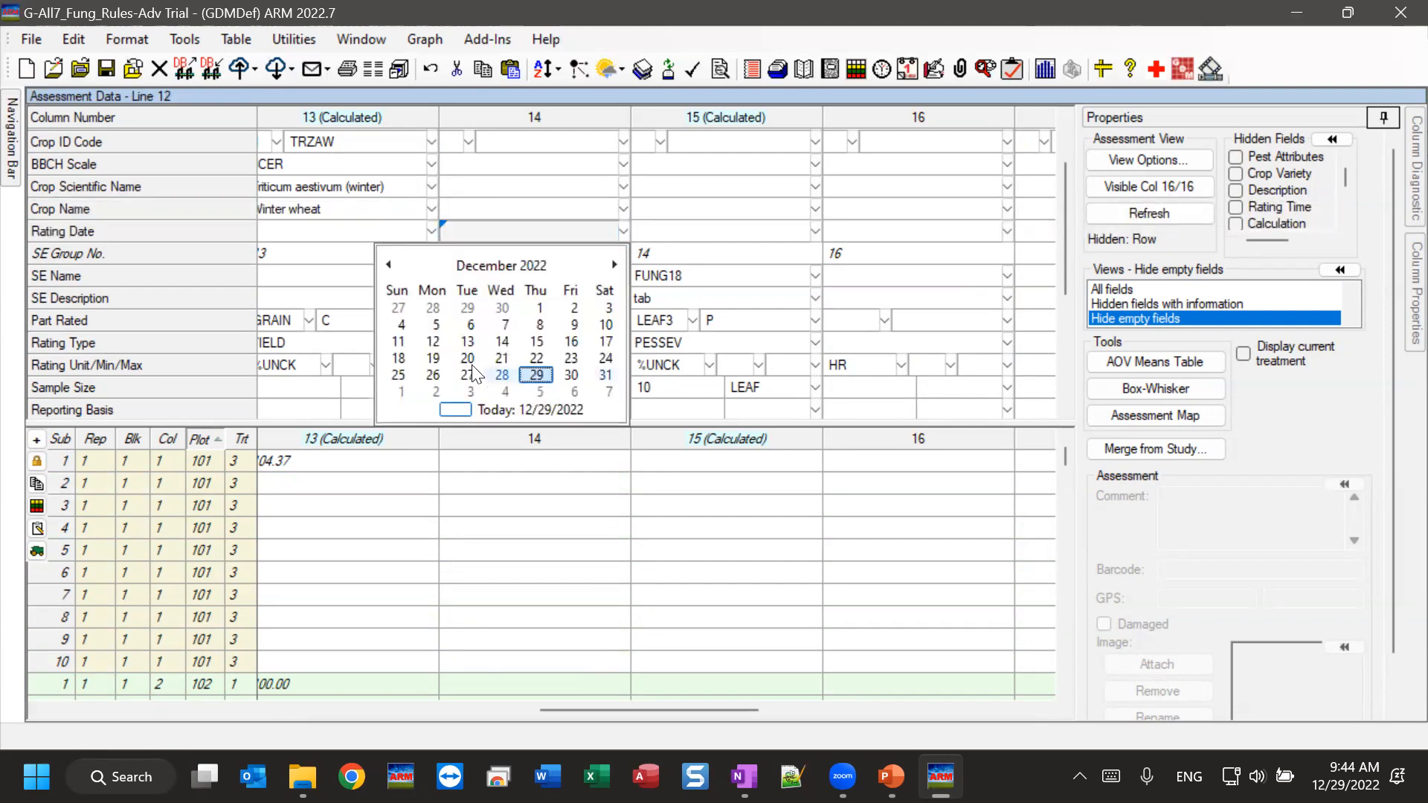
click(428, 375)
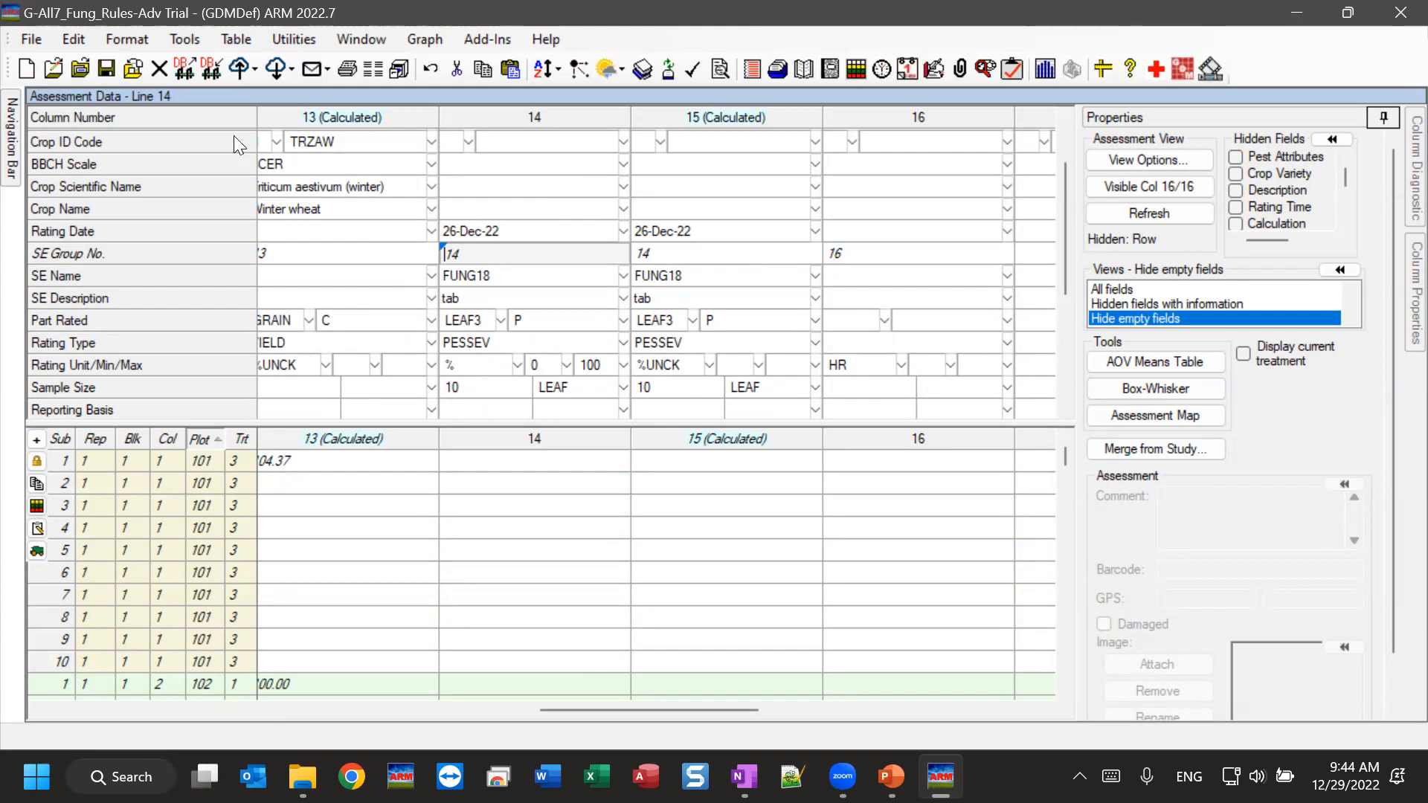
Open the trial's Study Rules editor
click(17, 163)
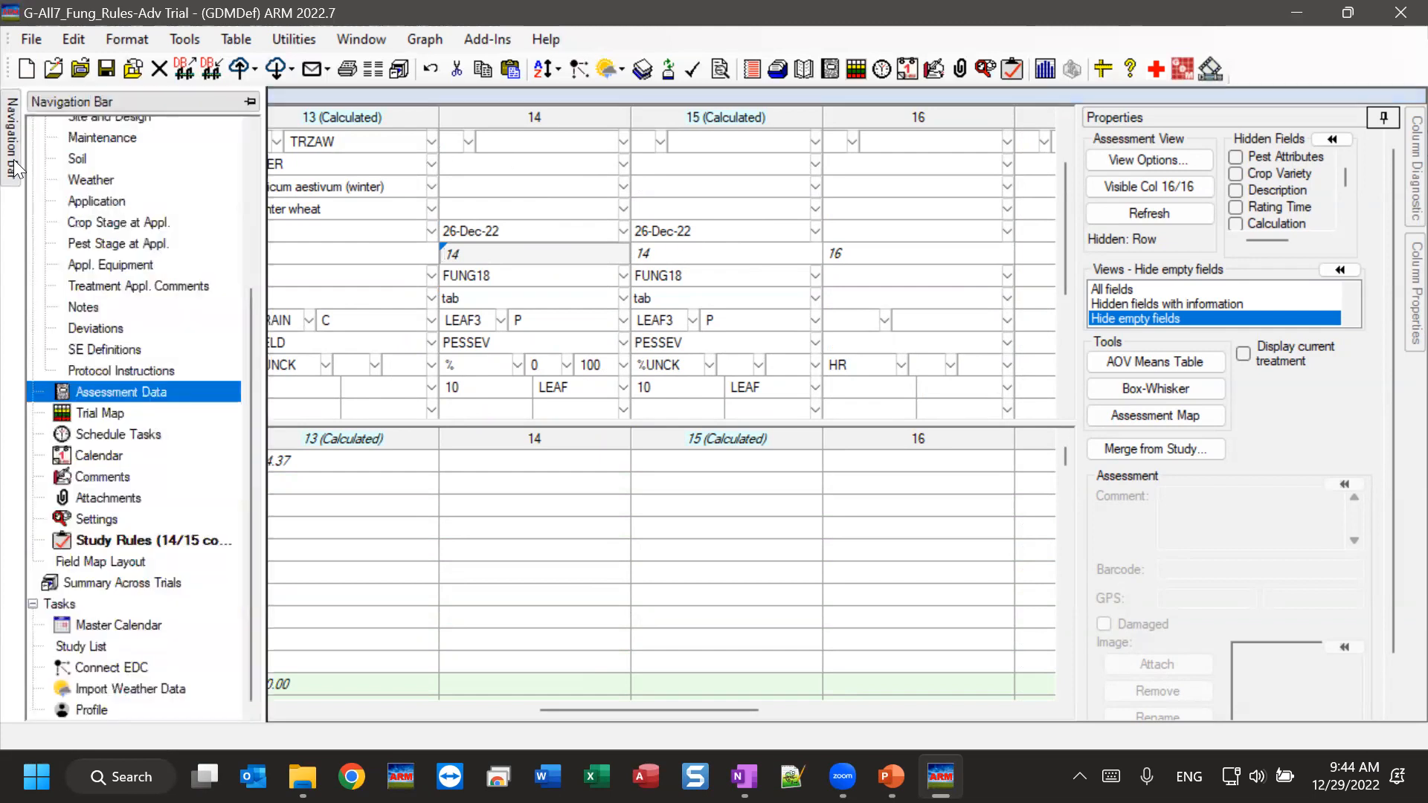
click(117, 540)
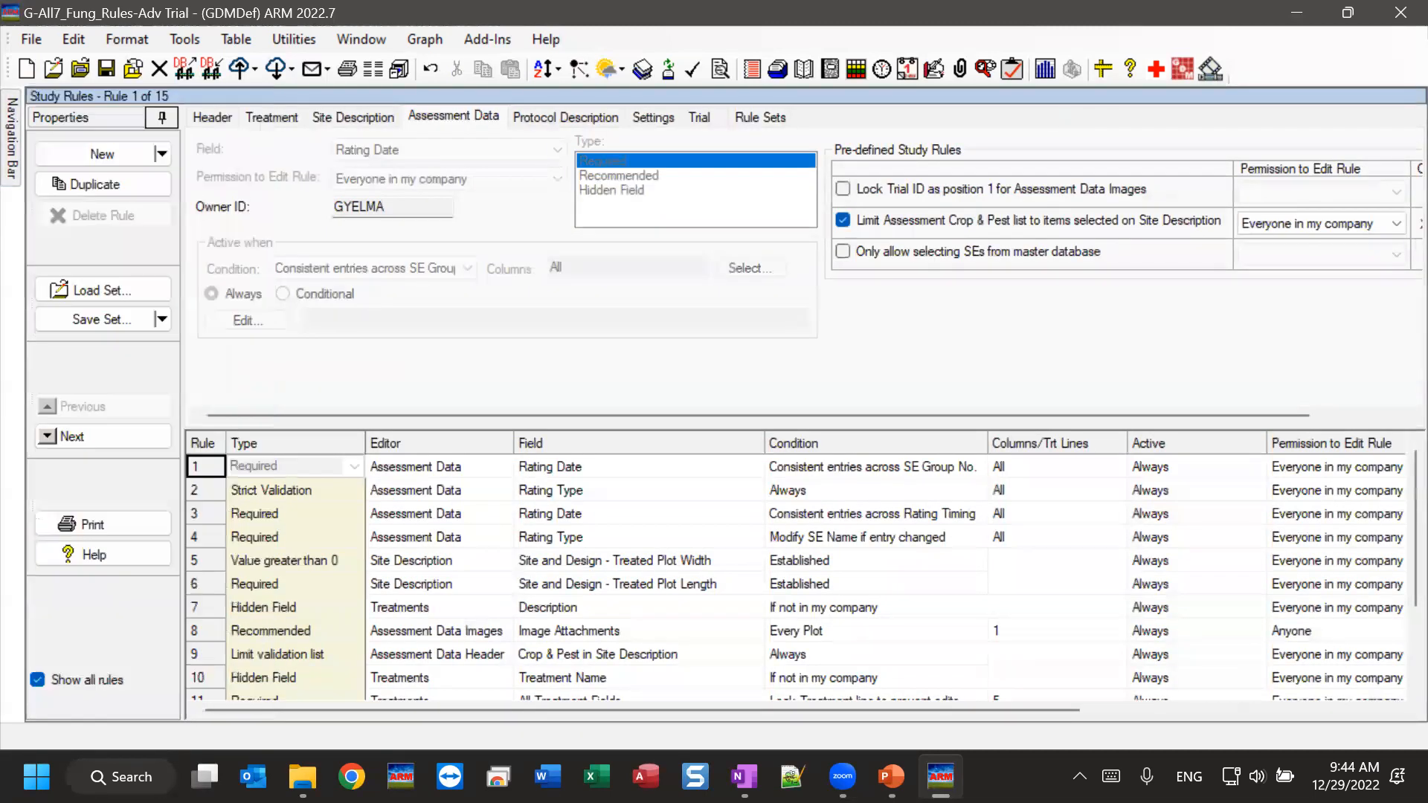
key(alt+Tab)
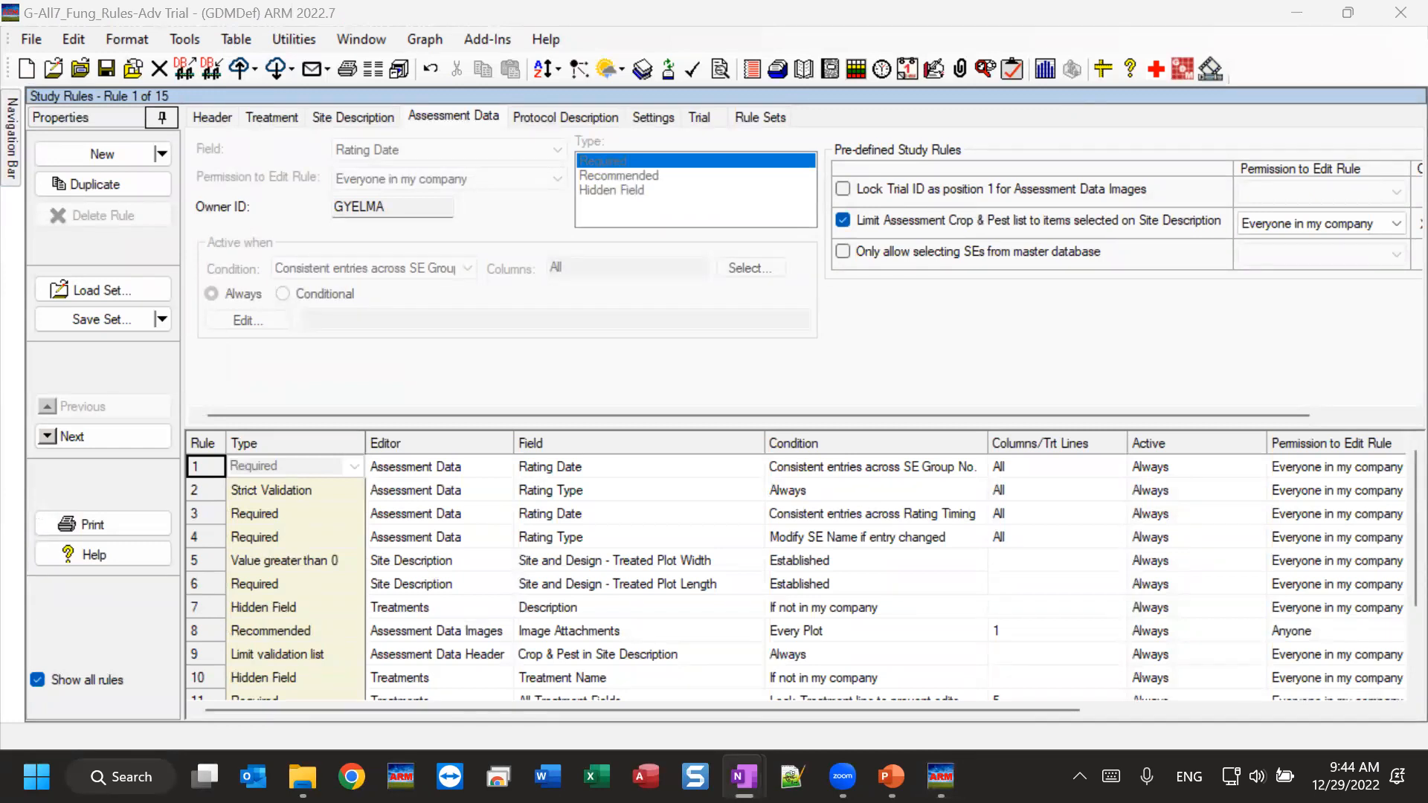
key(alt+Tab)
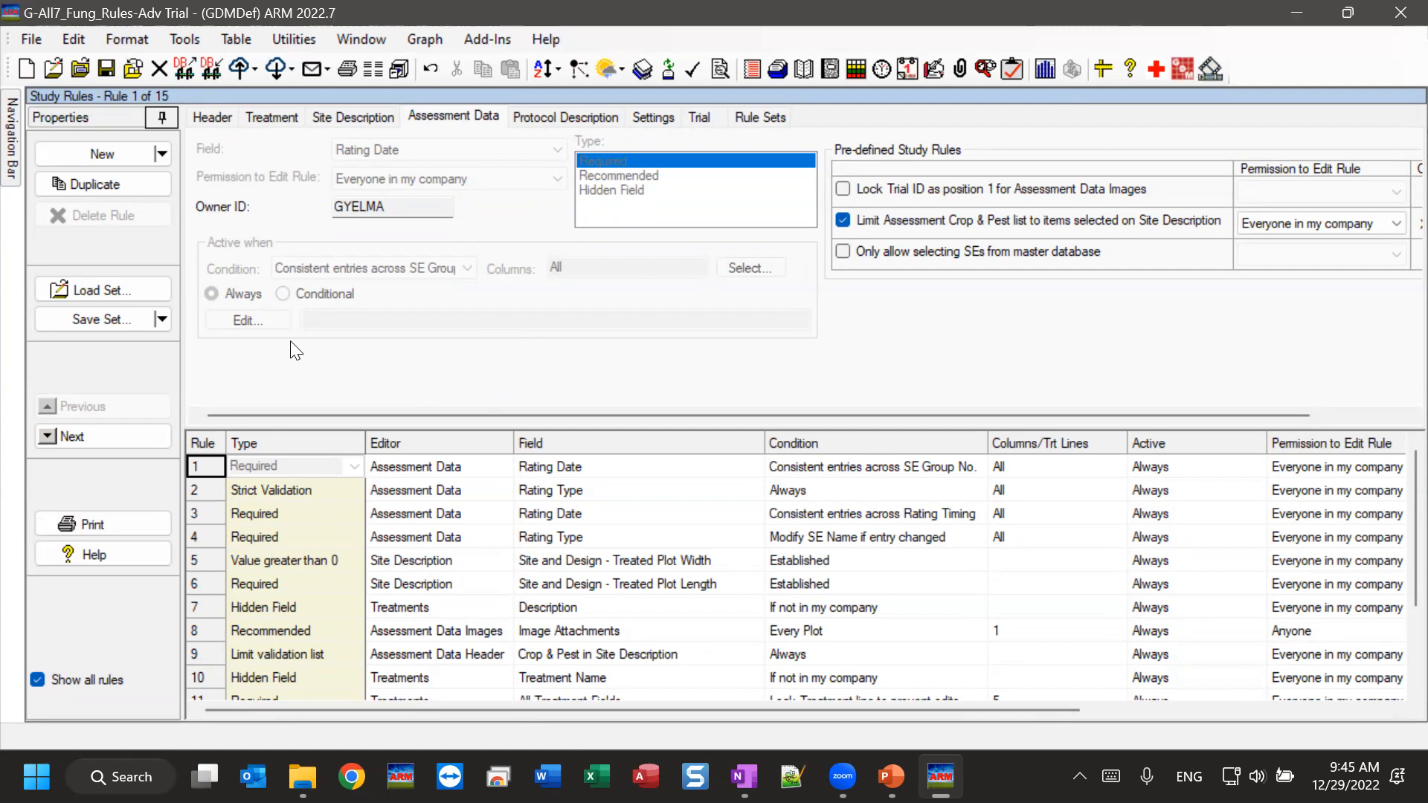
Add a new Assessment Data study rule after rule 15 and go to its field selection
scroll(1397, 554, down, 1)
scroll(1396, 554, down, 1)
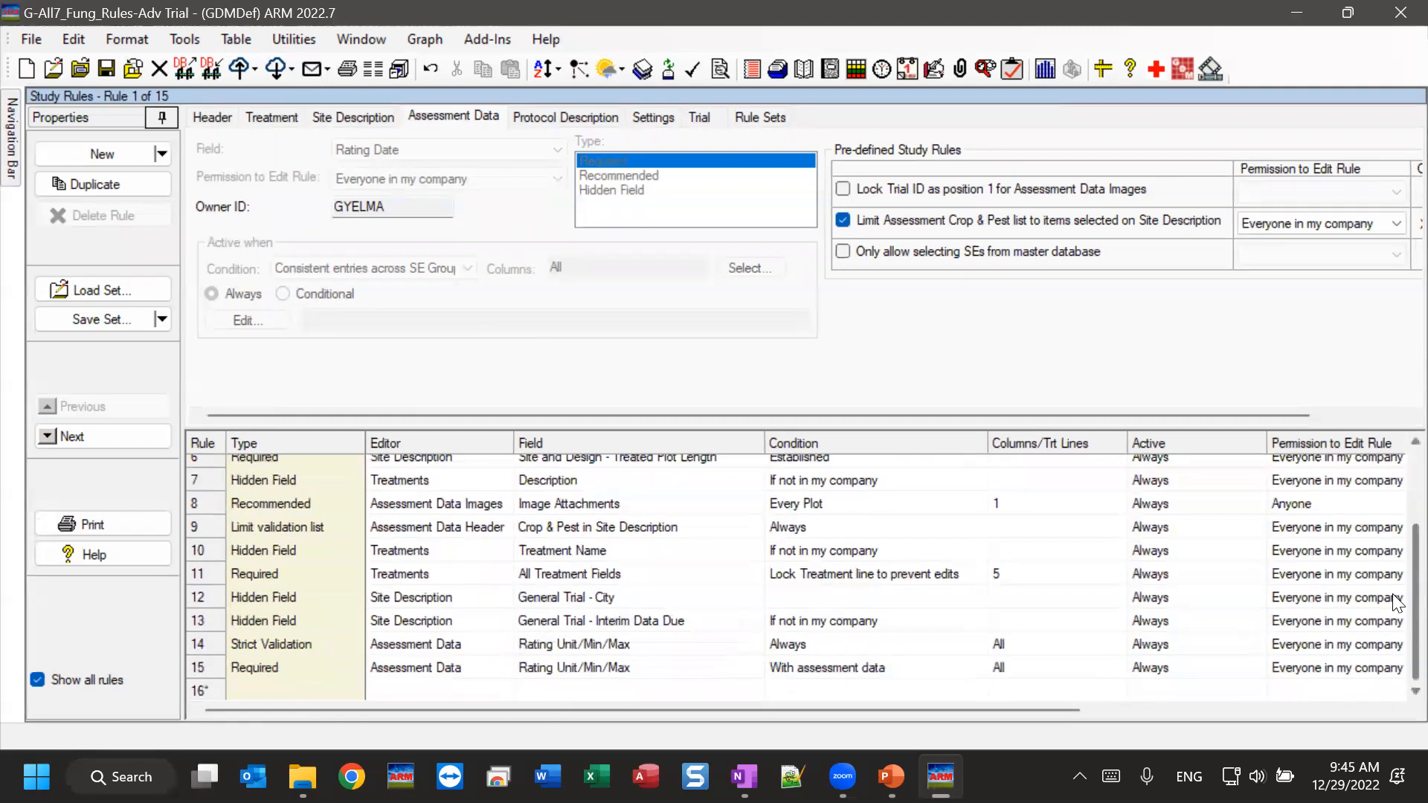
click(247, 688)
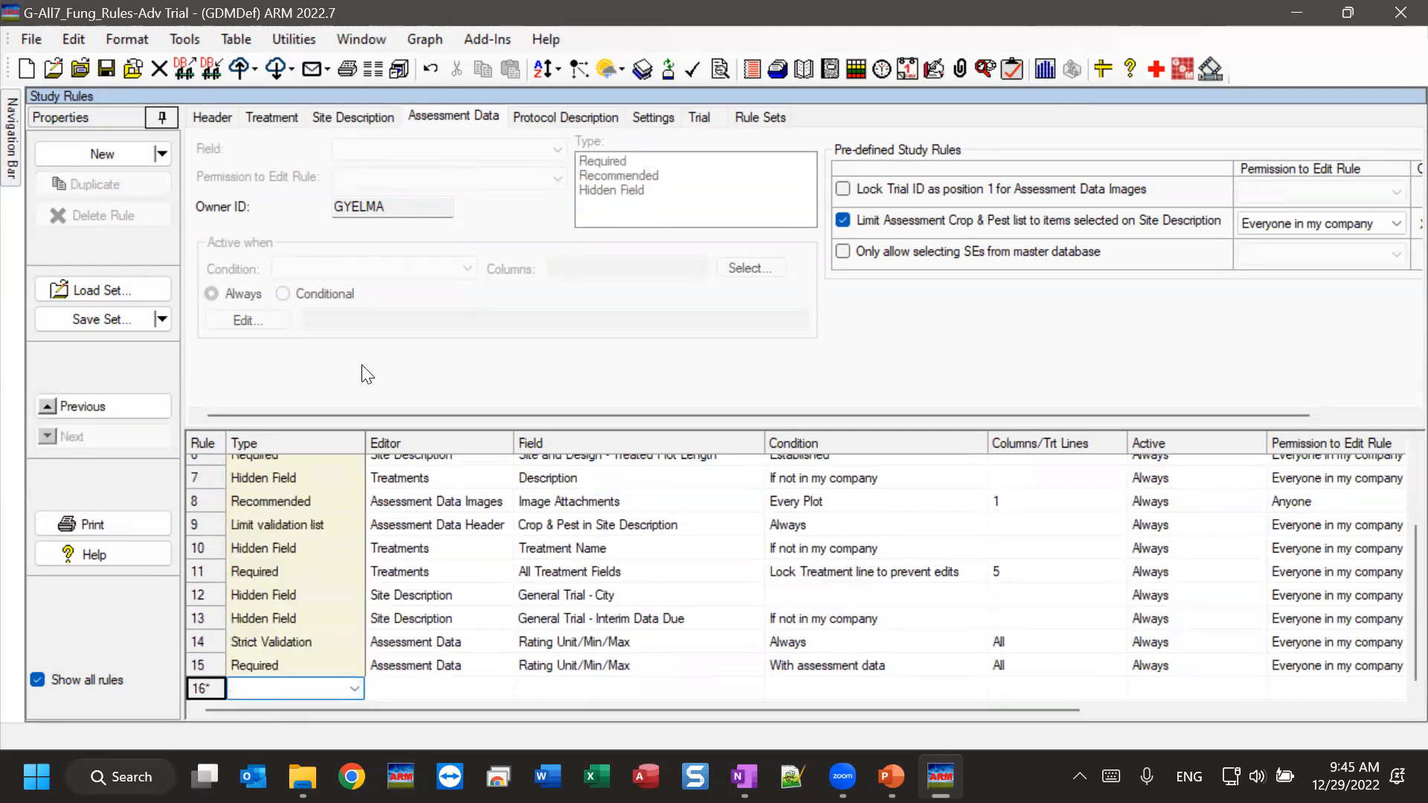
click(84, 155)
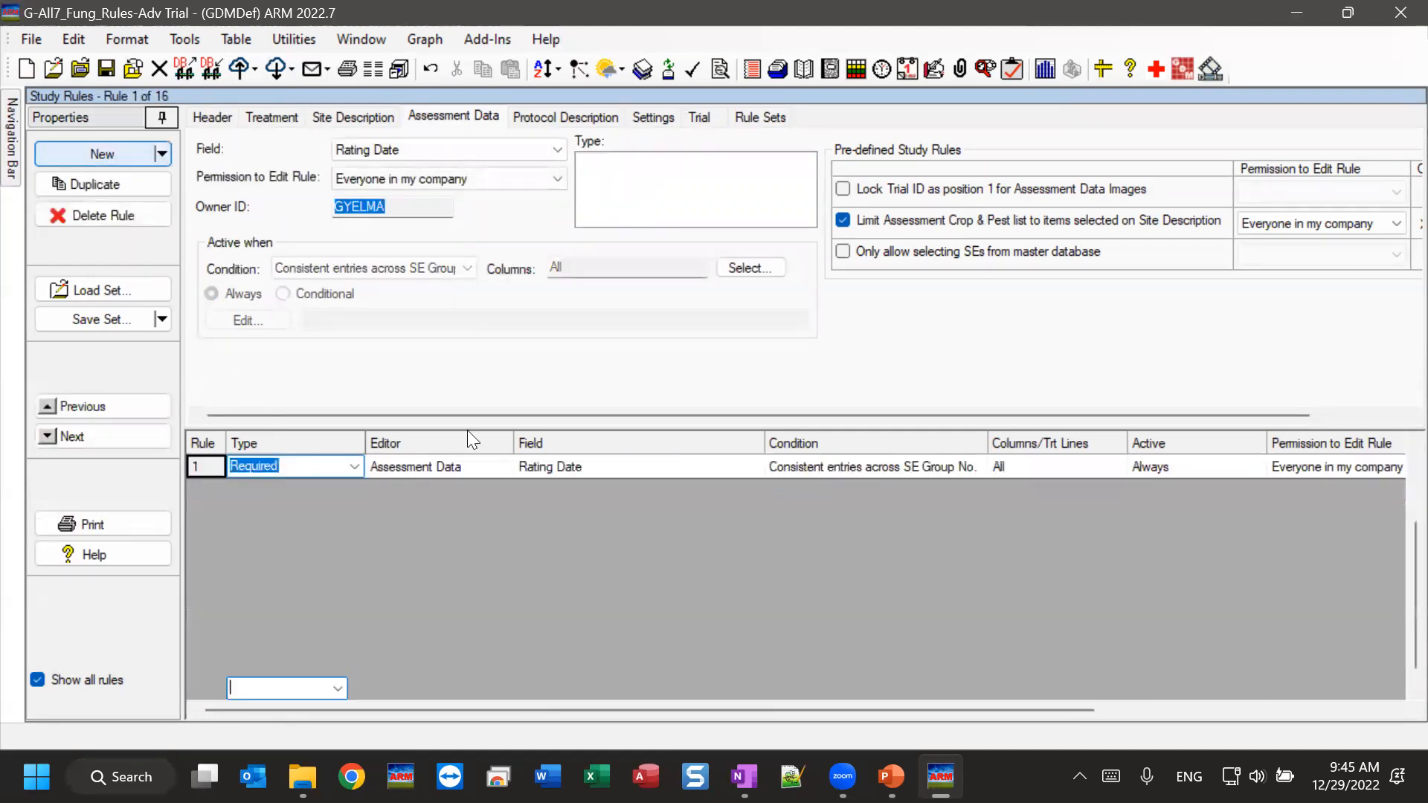
click(414, 152)
click(414, 149)
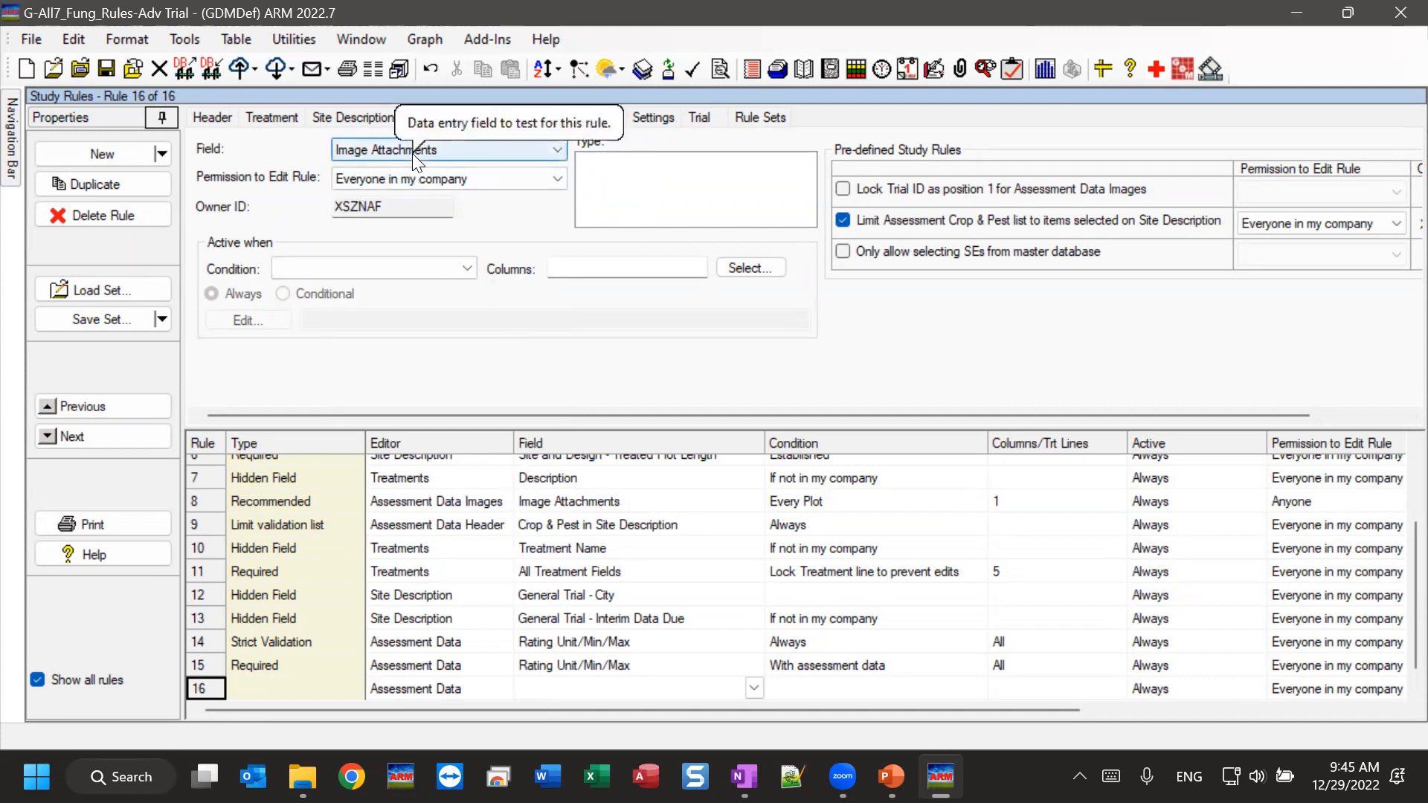
Switch to the Study Rules.pptx presentation in PowerPoint and show the first Conditional Rules slide
mouse_move(891, 776)
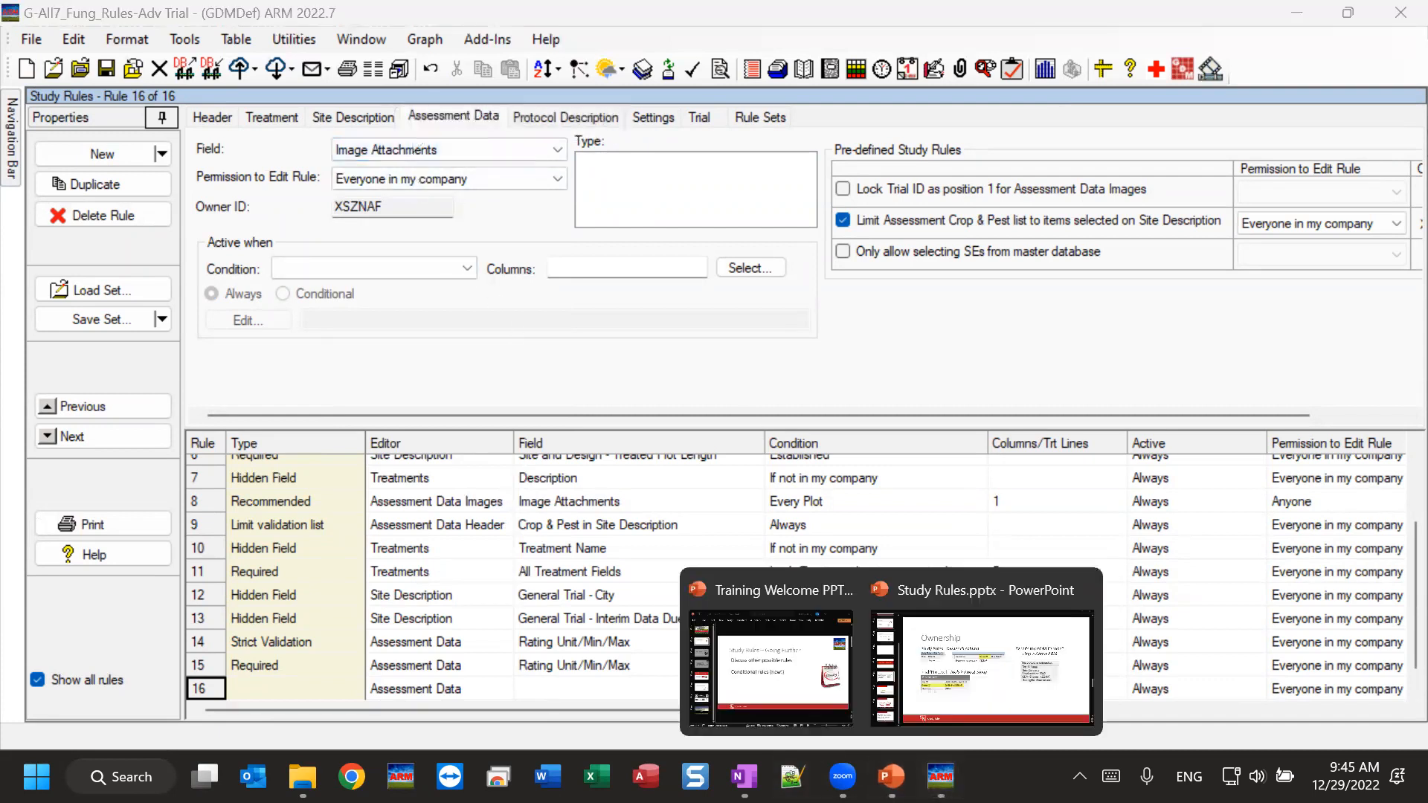
click(970, 651)
click(70, 508)
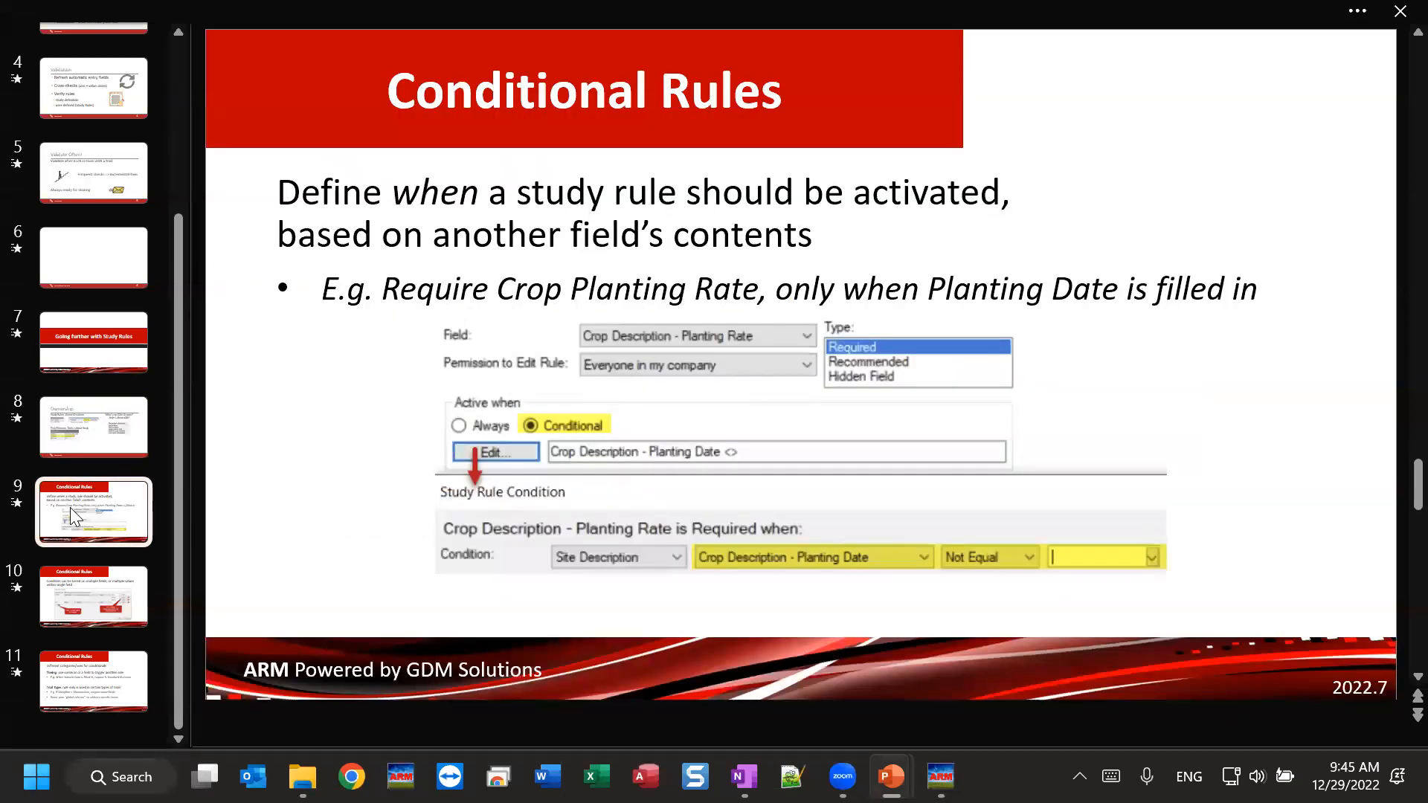
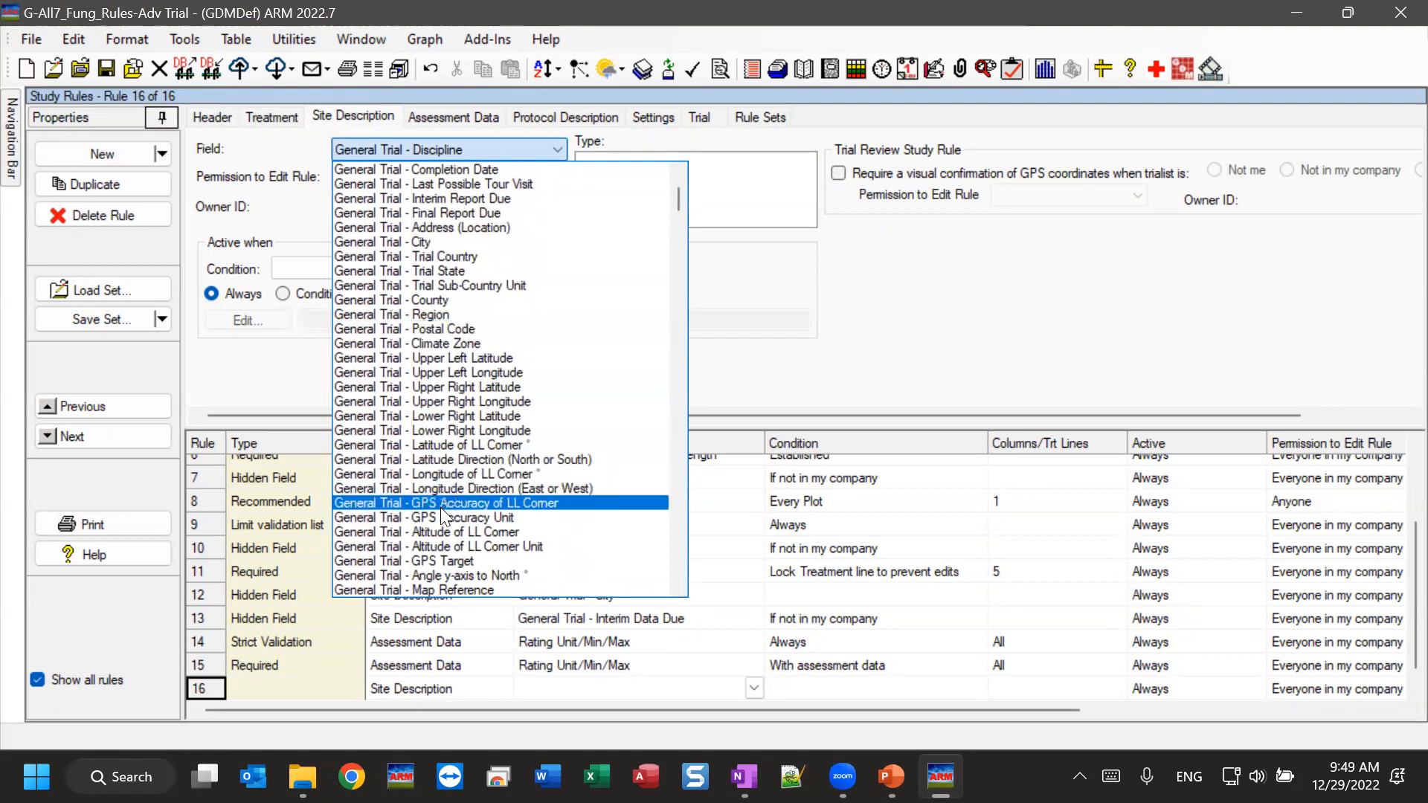
Make rule 16 Required for General Trial - GPS Accuracy of LL Corner, with condition Always and Conditional activation
click(440, 506)
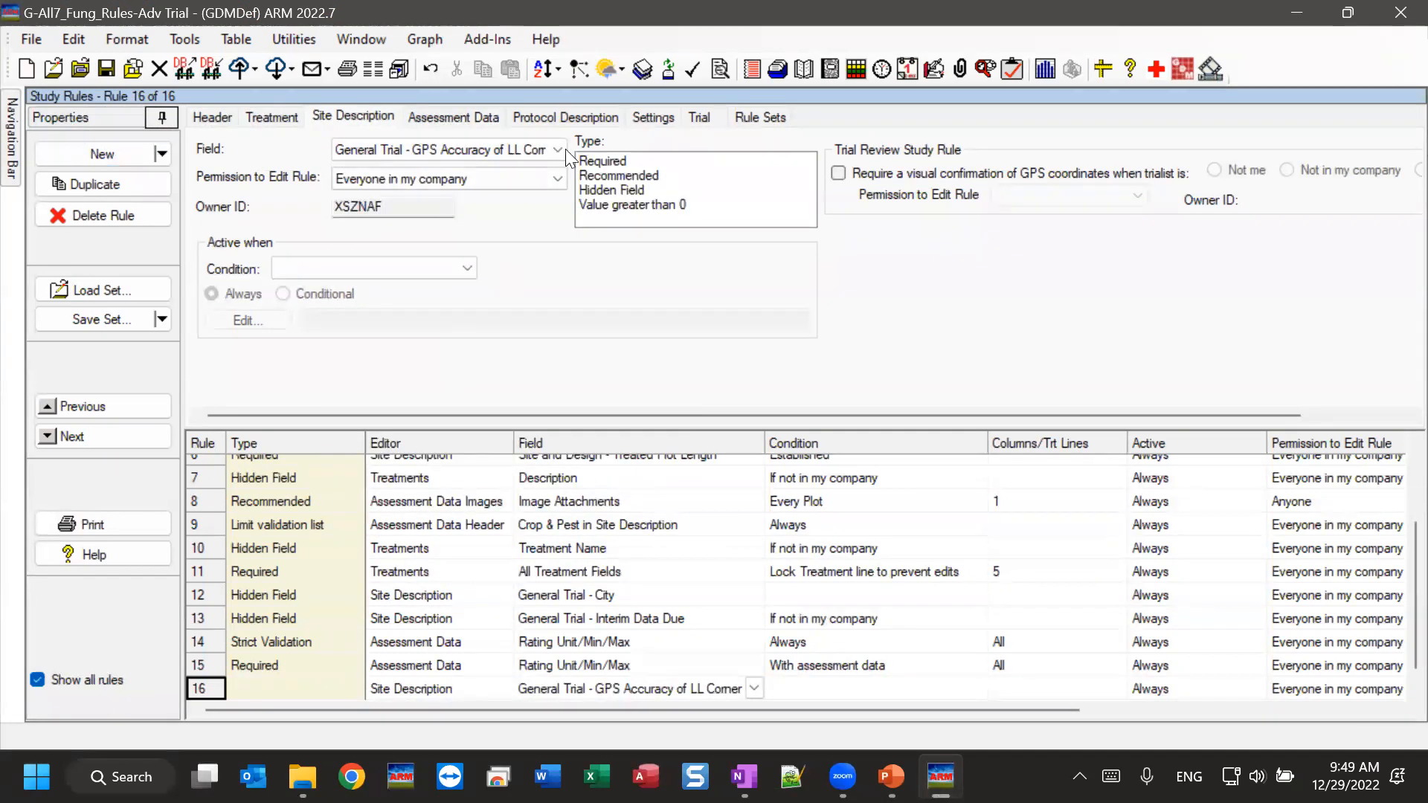
click(612, 160)
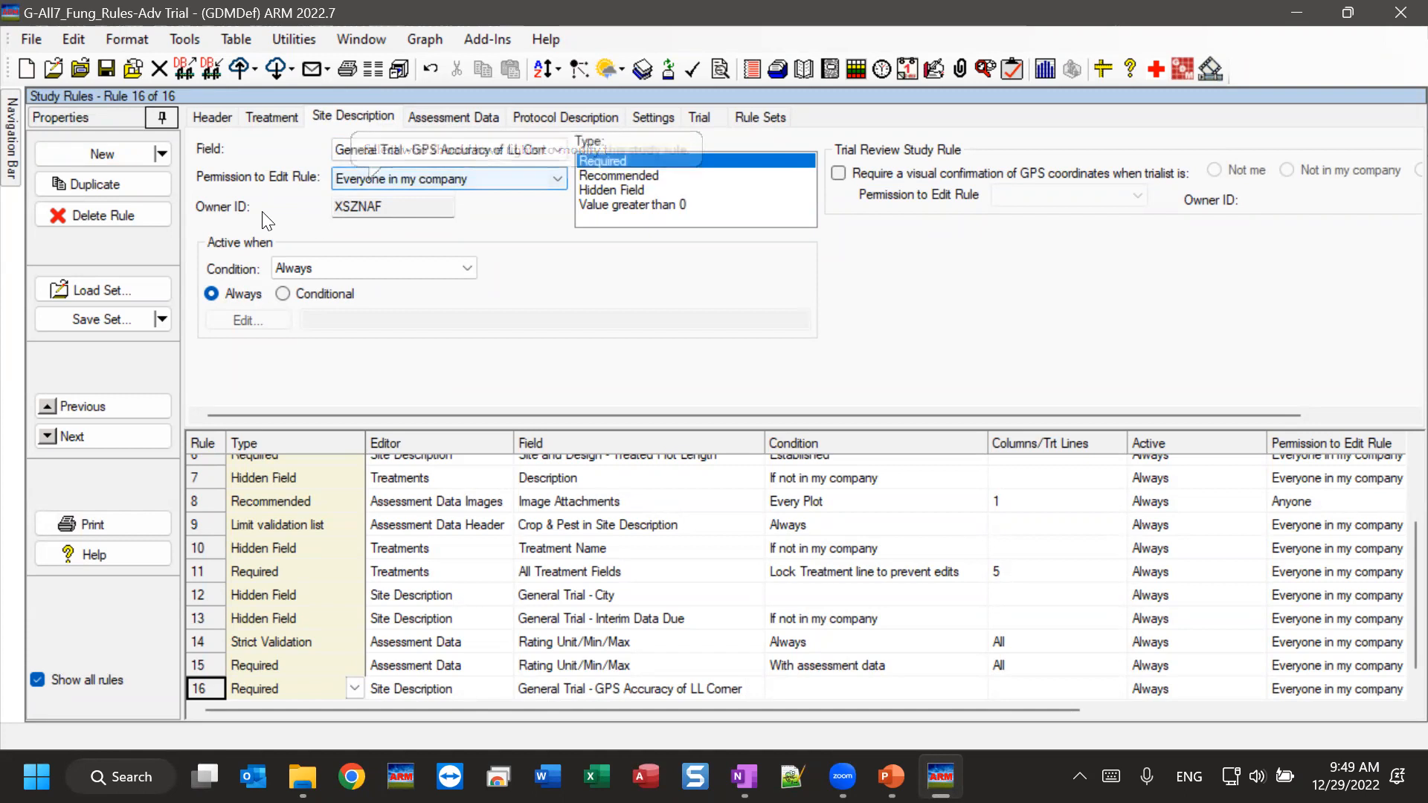
click(446, 268)
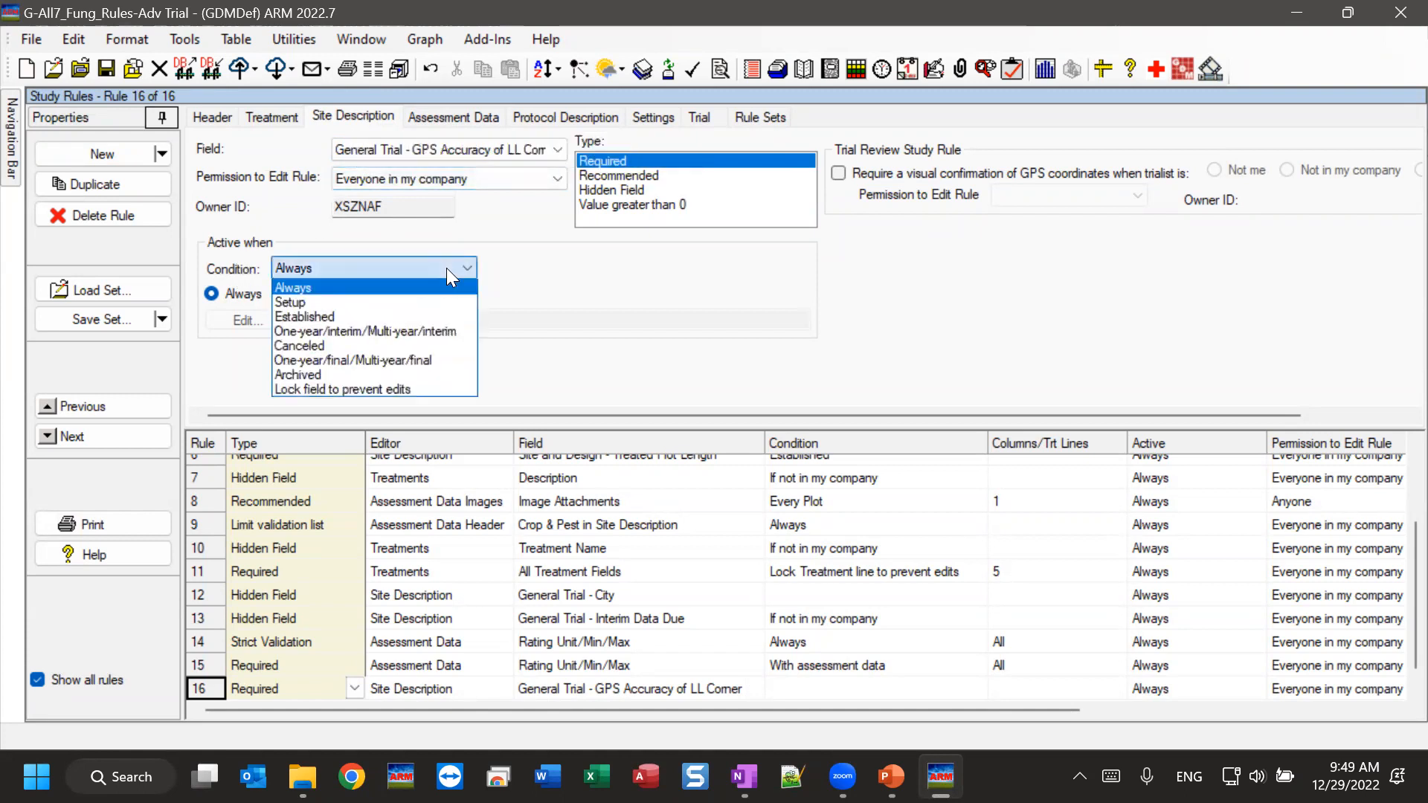
click(311, 290)
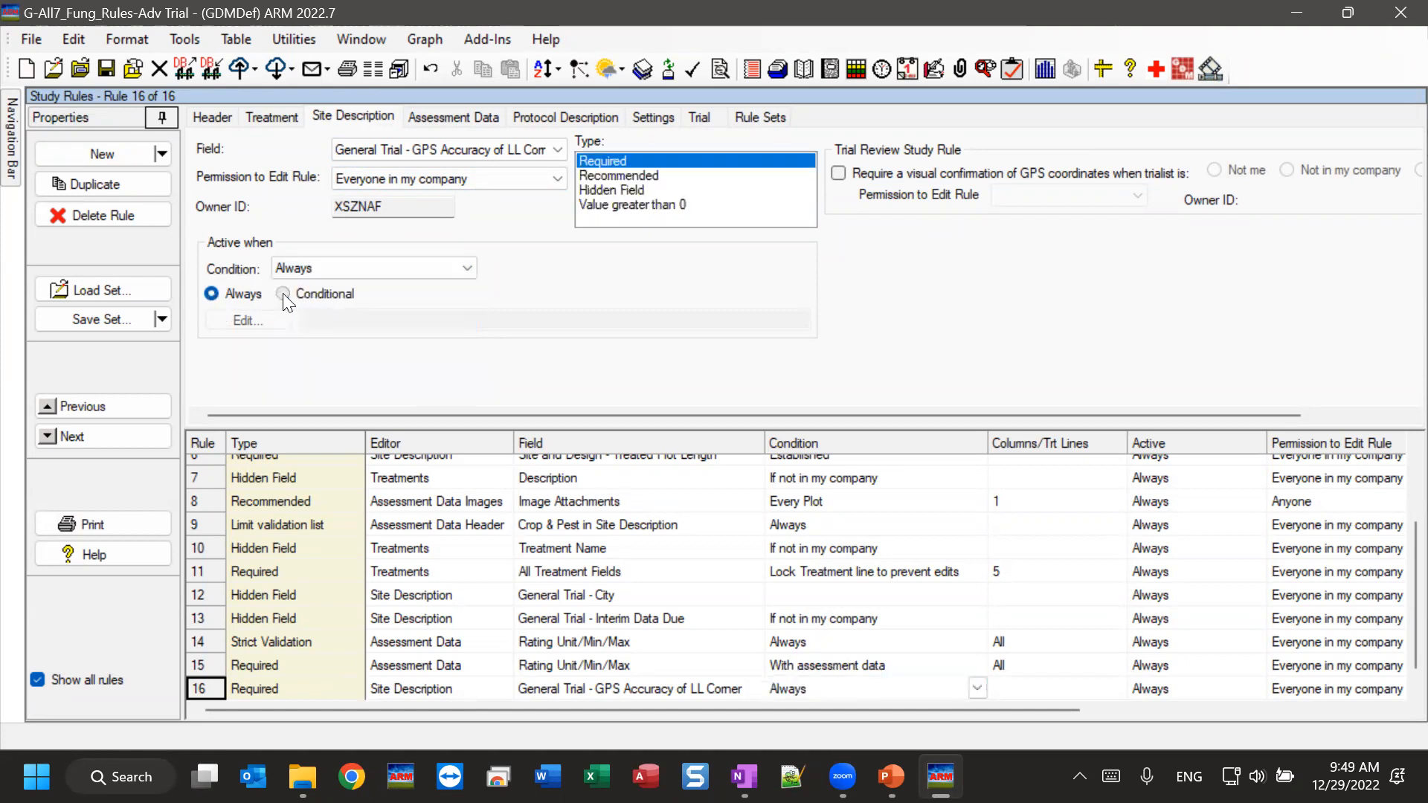
click(283, 293)
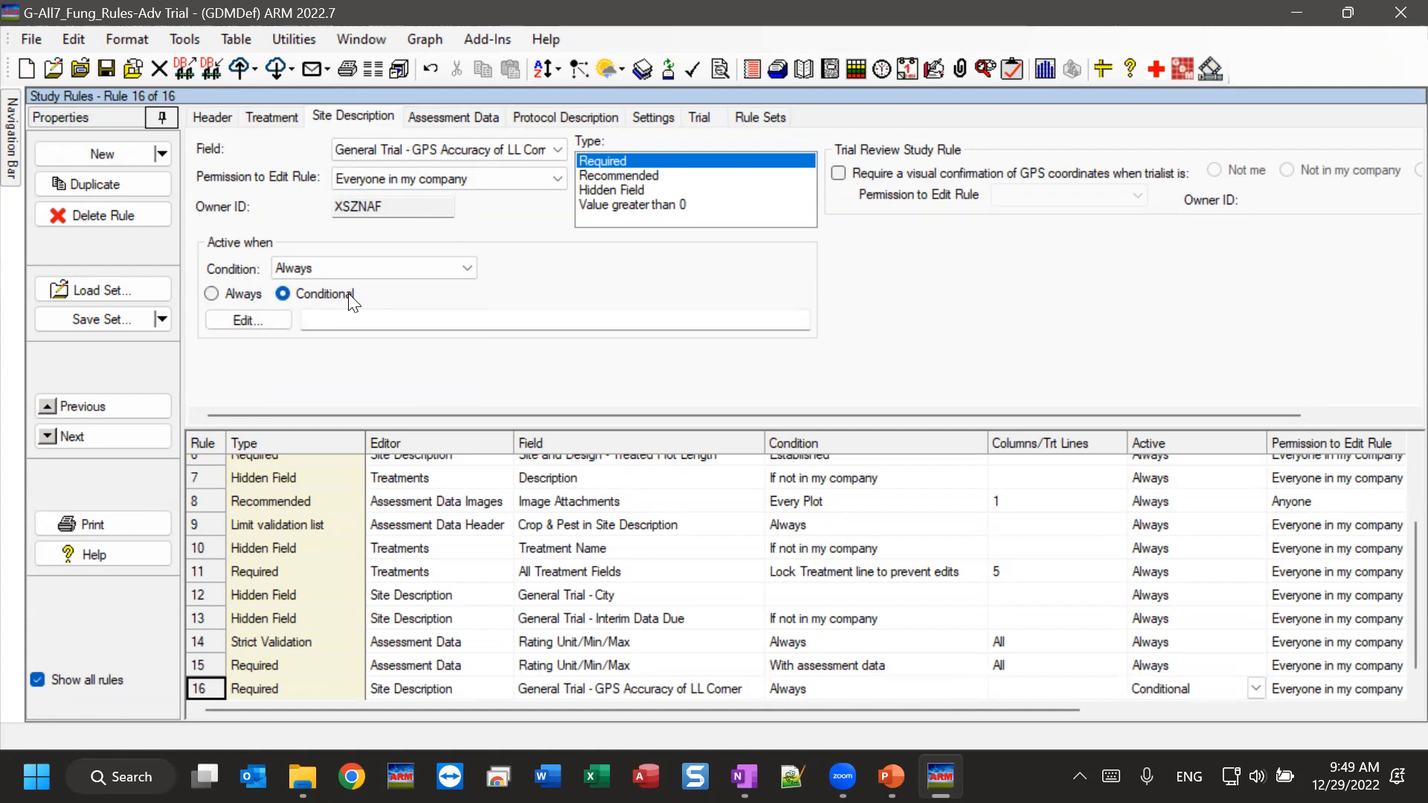
Base the rule's activation condition on the Site Description field Site and Design - Site Type
click(244, 321)
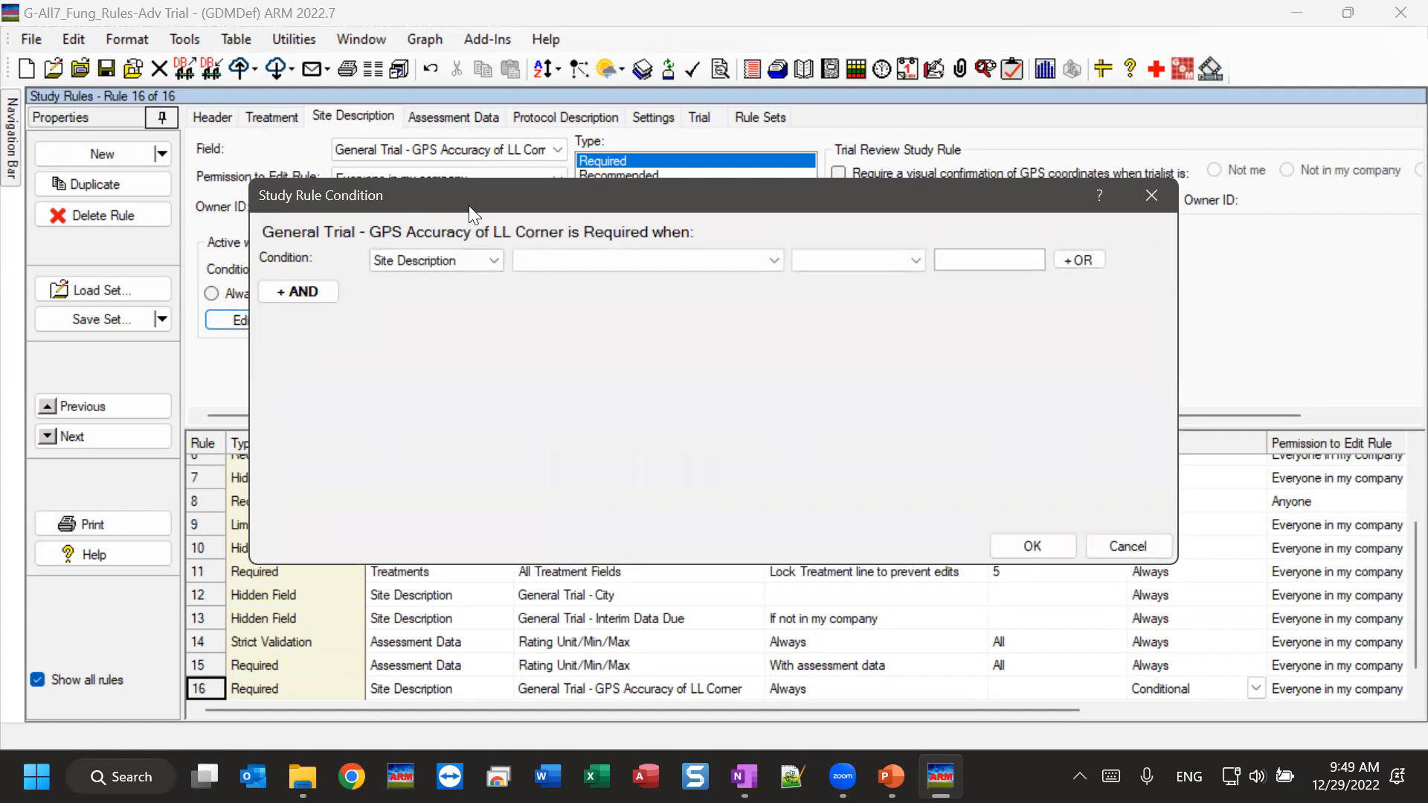
drag(469, 205, 469, 212)
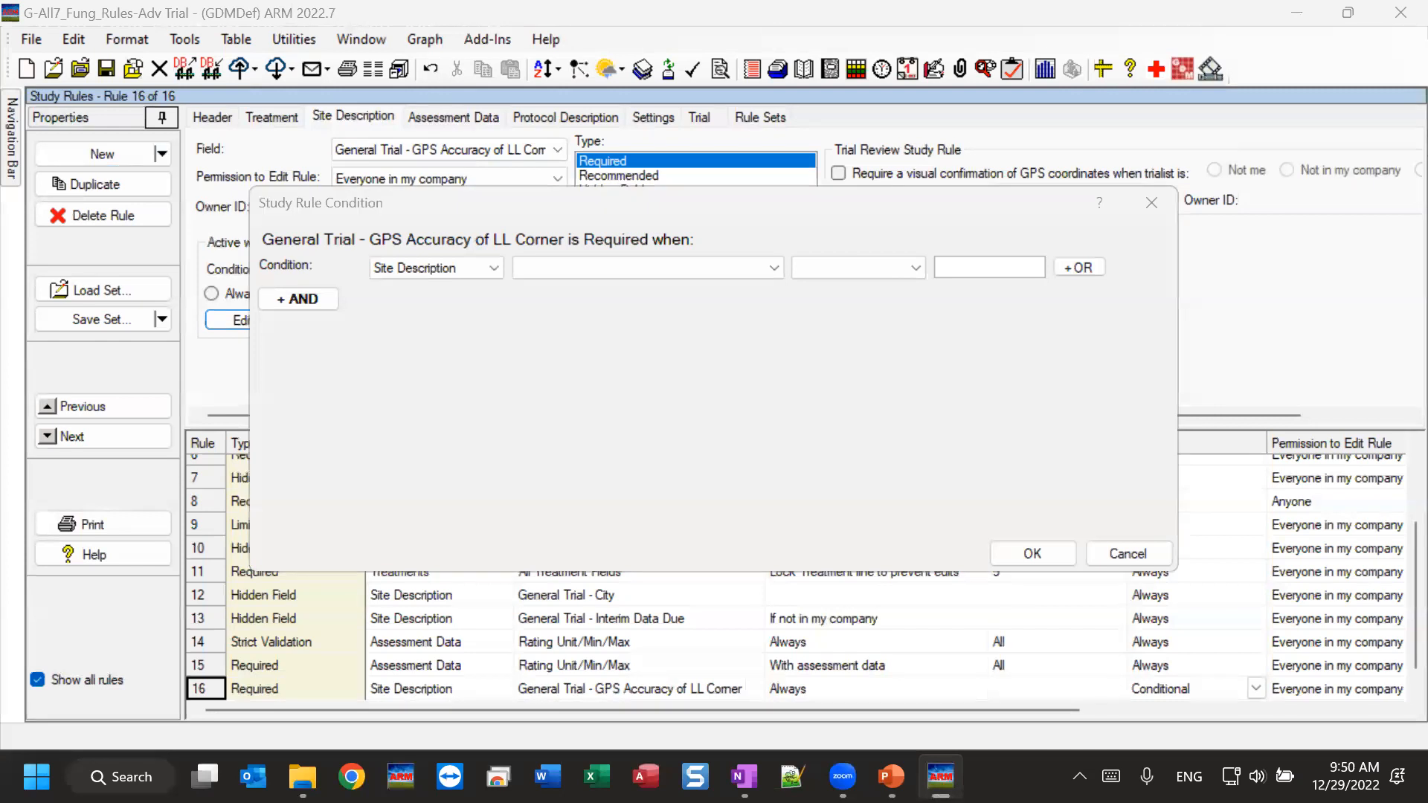
click(675, 264)
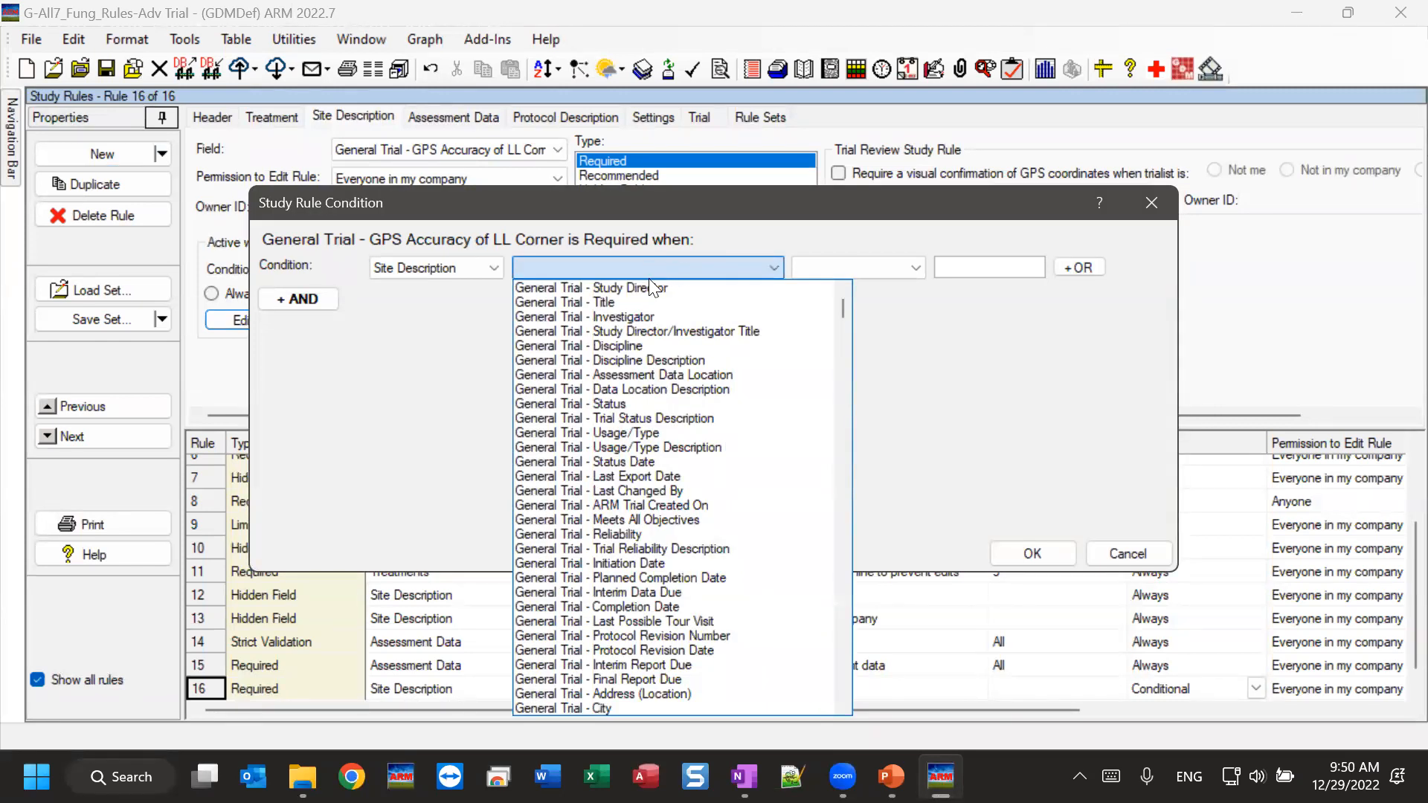
scroll(701, 558, down, 8)
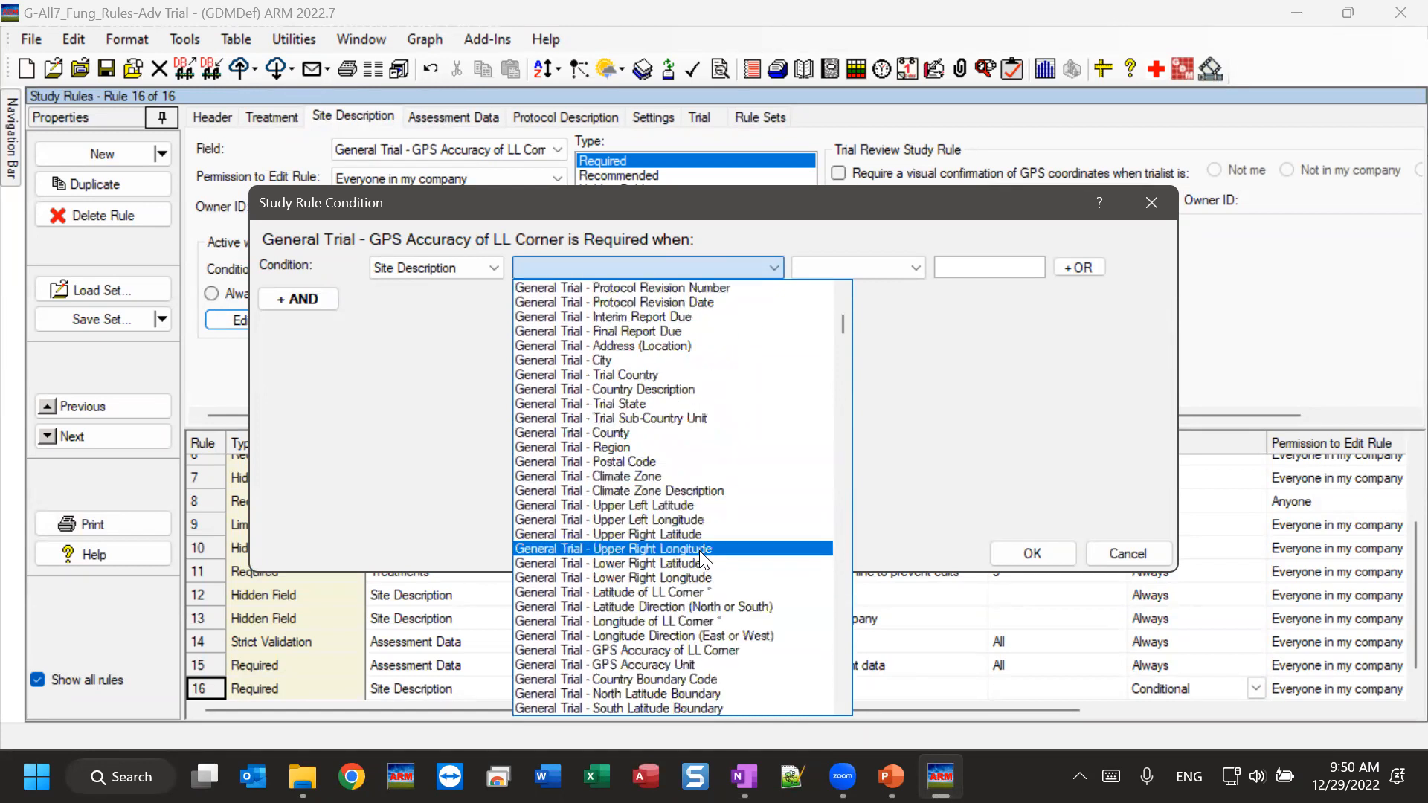
key(s)
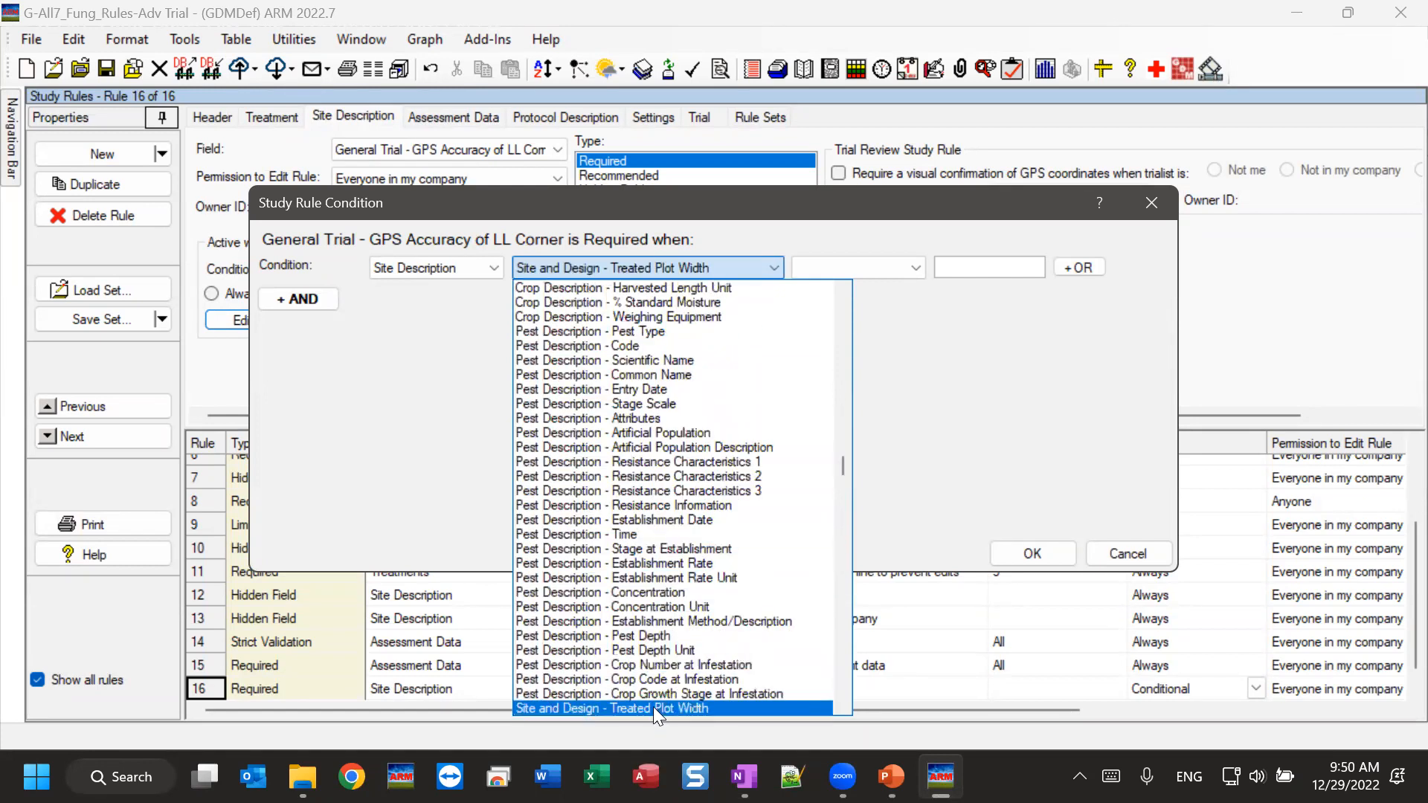
scroll(653, 703, down, 3)
scroll(567, 550, down, 4)
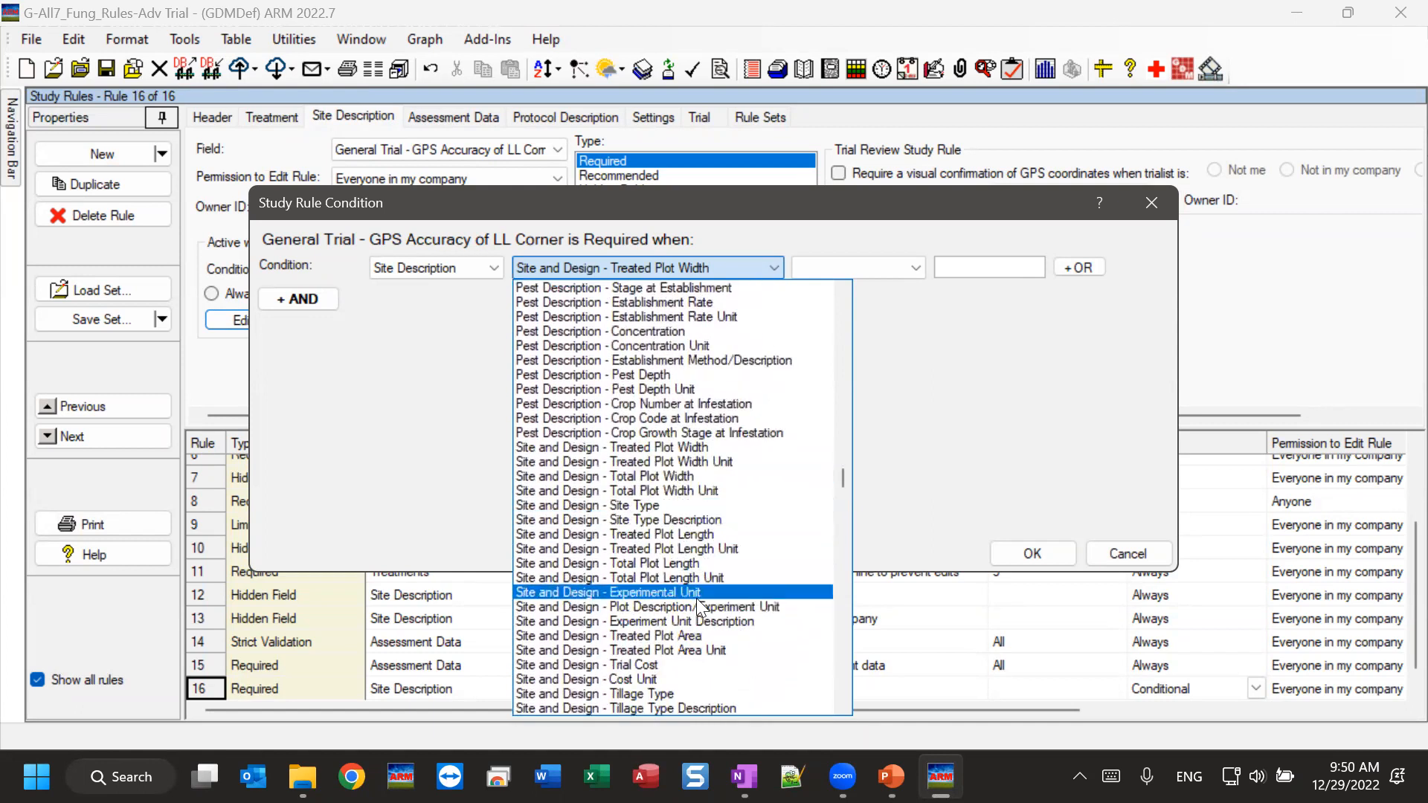
click(623, 506)
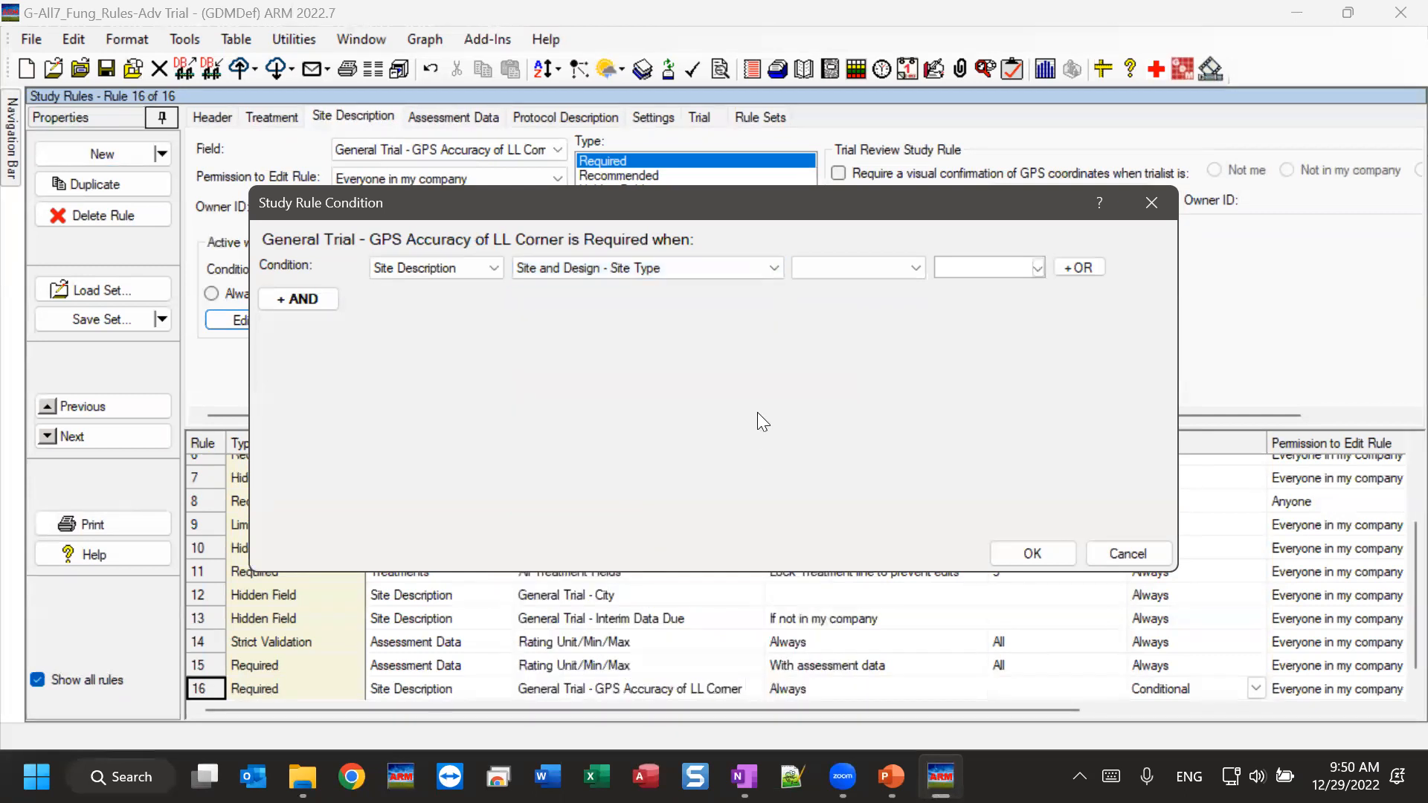
Set the Site Type condition to Equals FIELD, choosing the value from the site type list
click(849, 273)
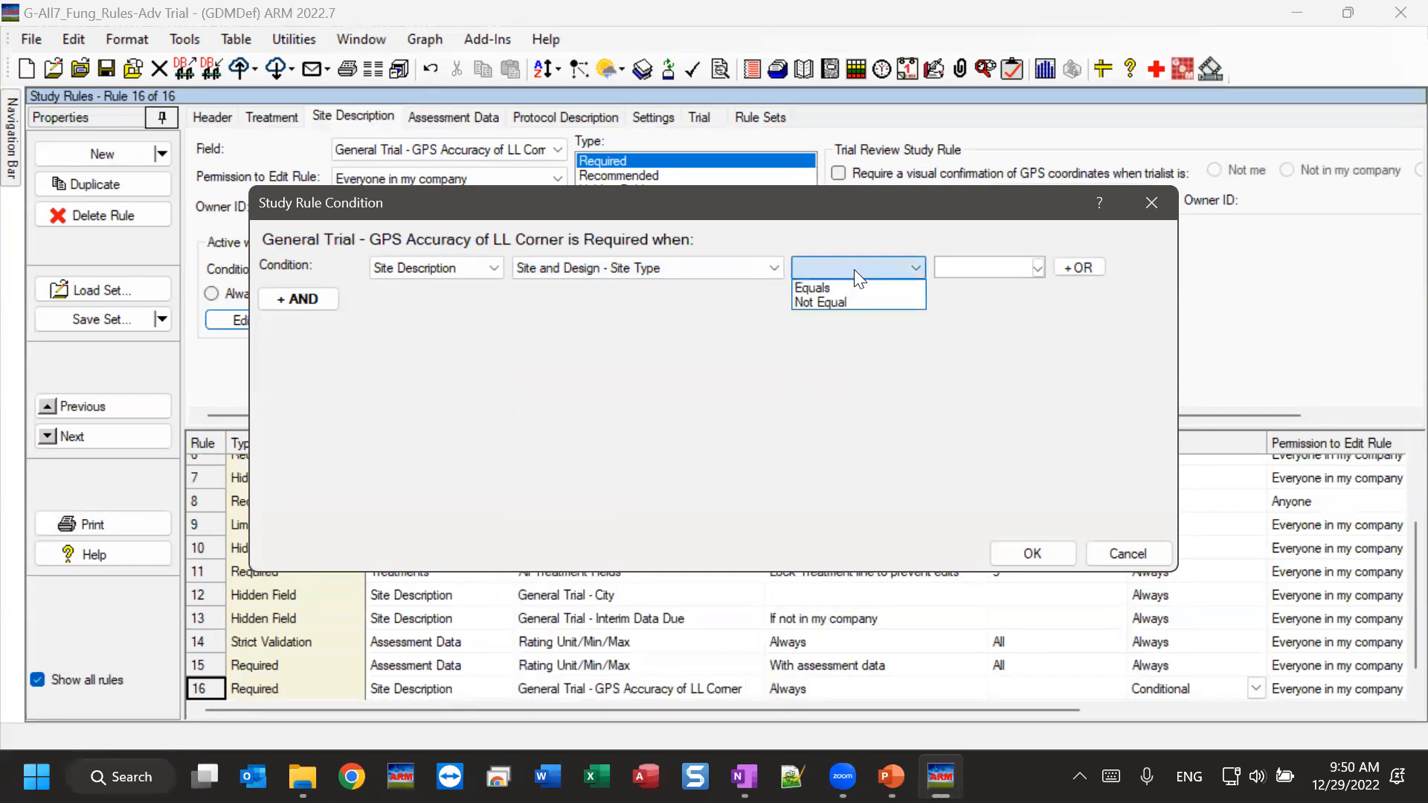
click(810, 288)
click(1013, 269)
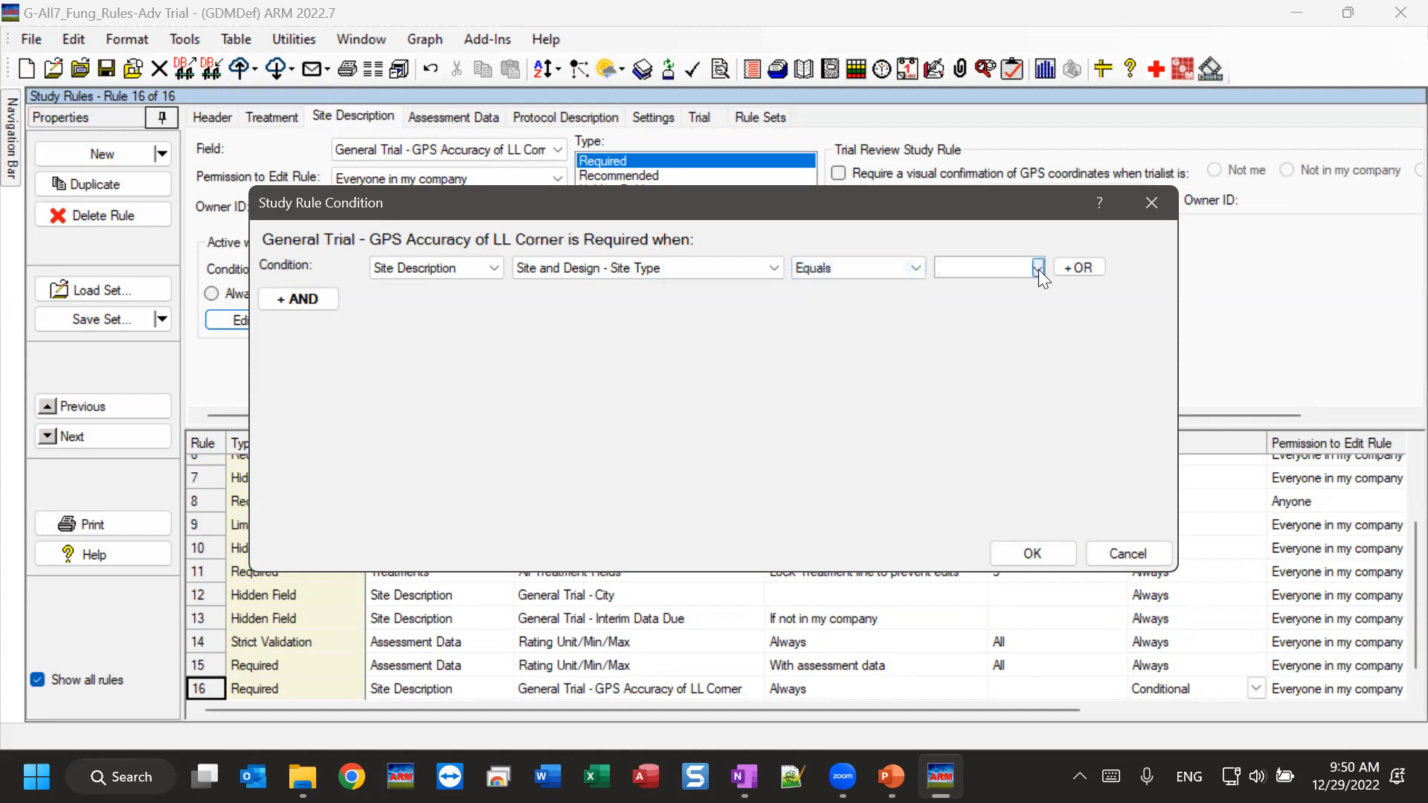
click(1038, 269)
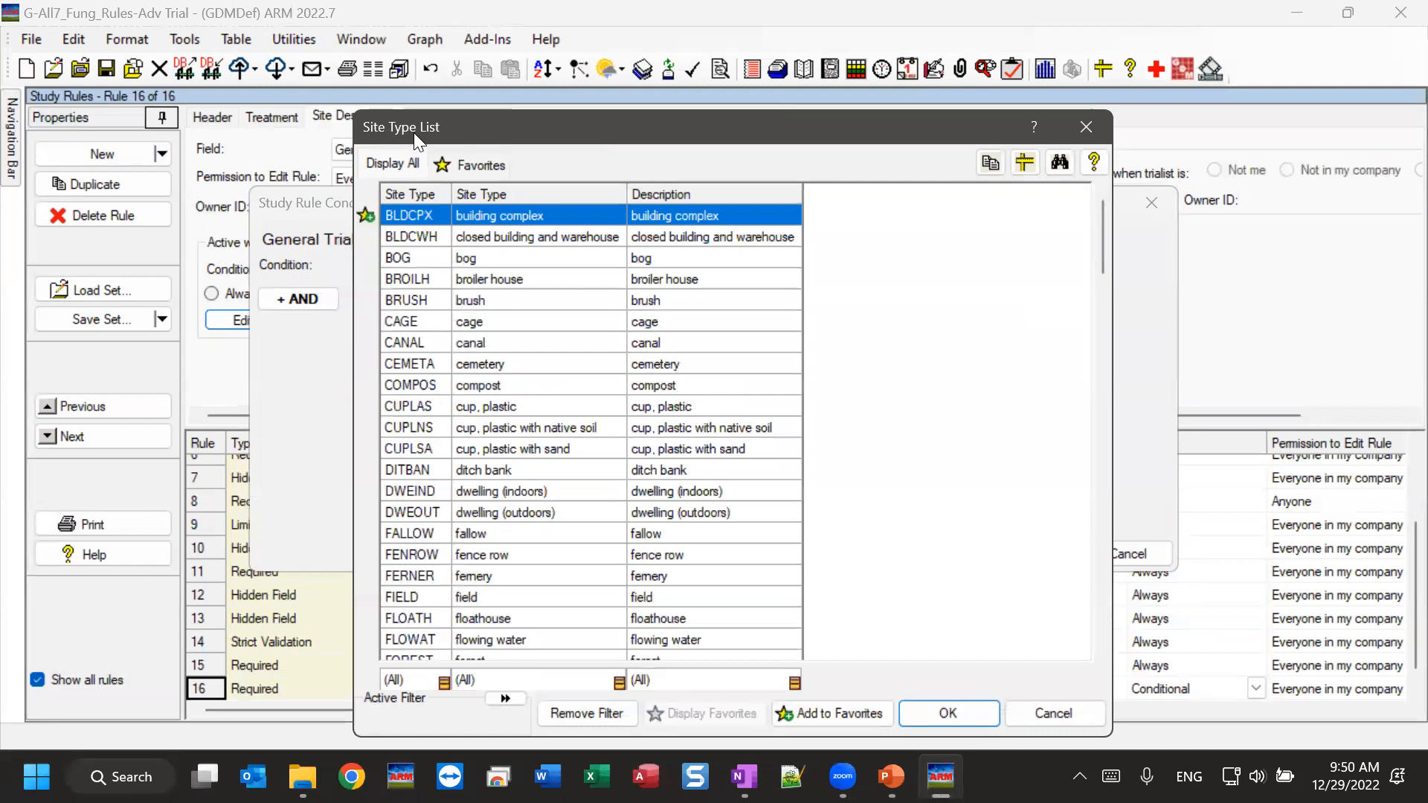
click(472, 164)
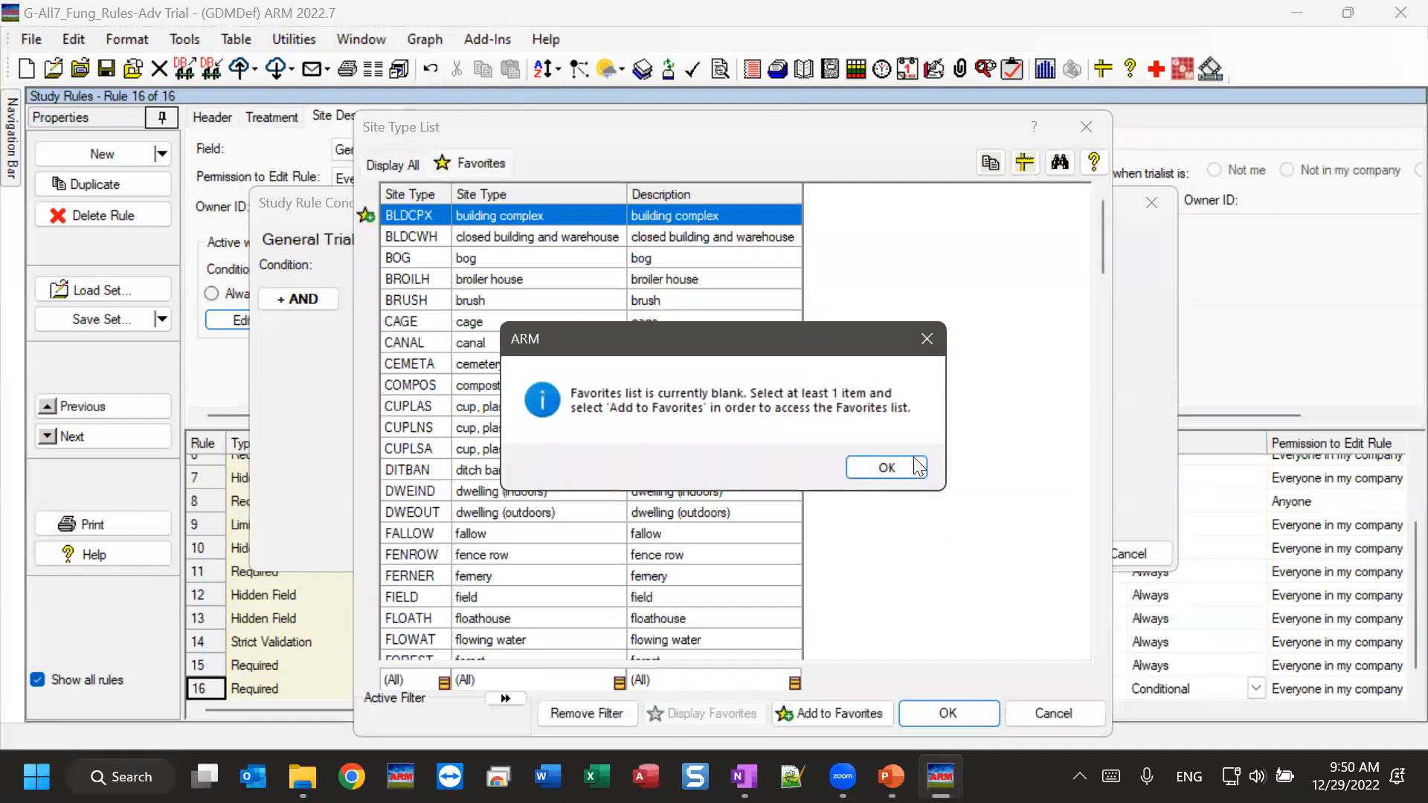
click(883, 468)
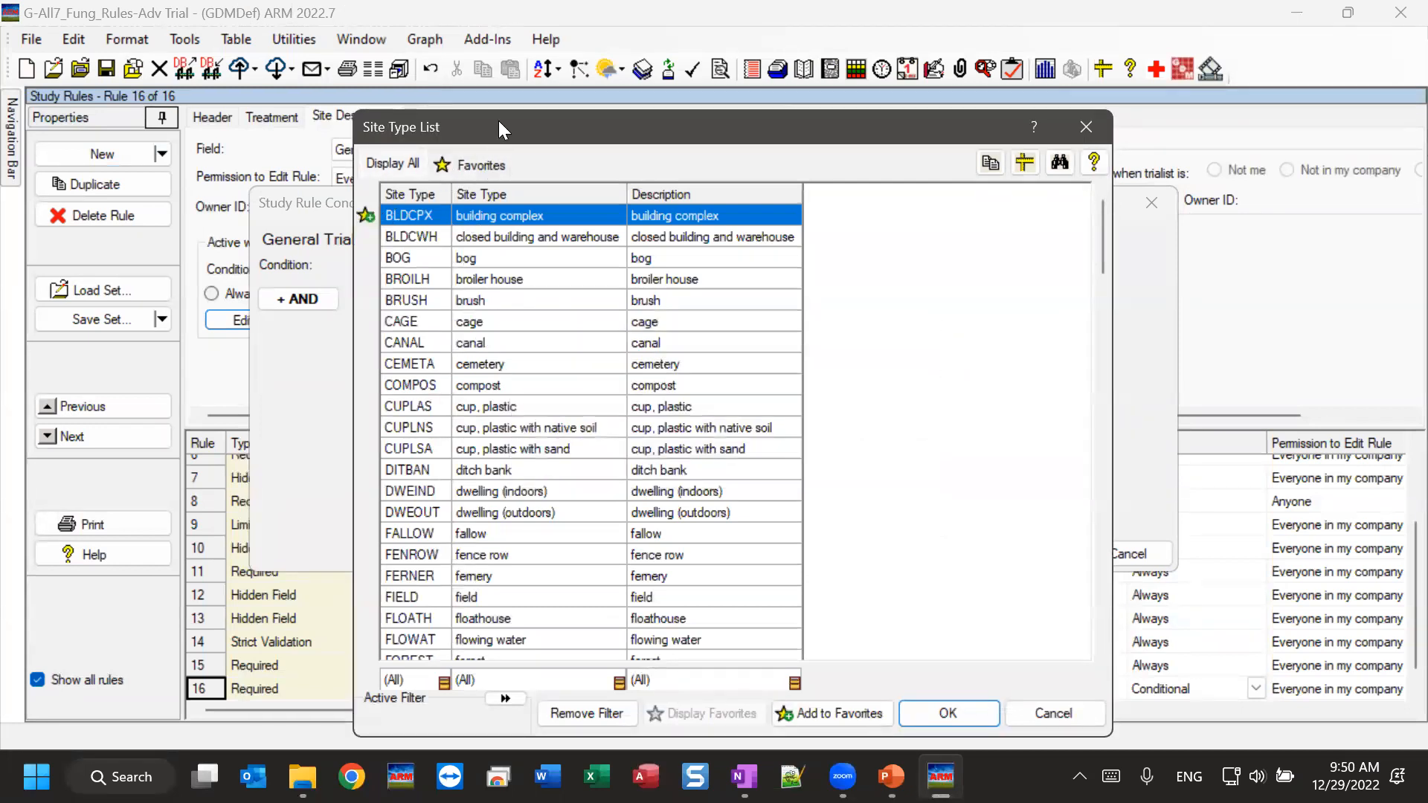
key(Down)
key(Down)
key(Down)
key(Down)
key(Down)
key(Down)
key(Down)
key(Down)
key(Down)
key(Down)
key(Down)
key(Down)
key(Down)
key(Down)
key(Down)
key(Down)
key(Down)
key(Down)
key(Down)
key(Down)
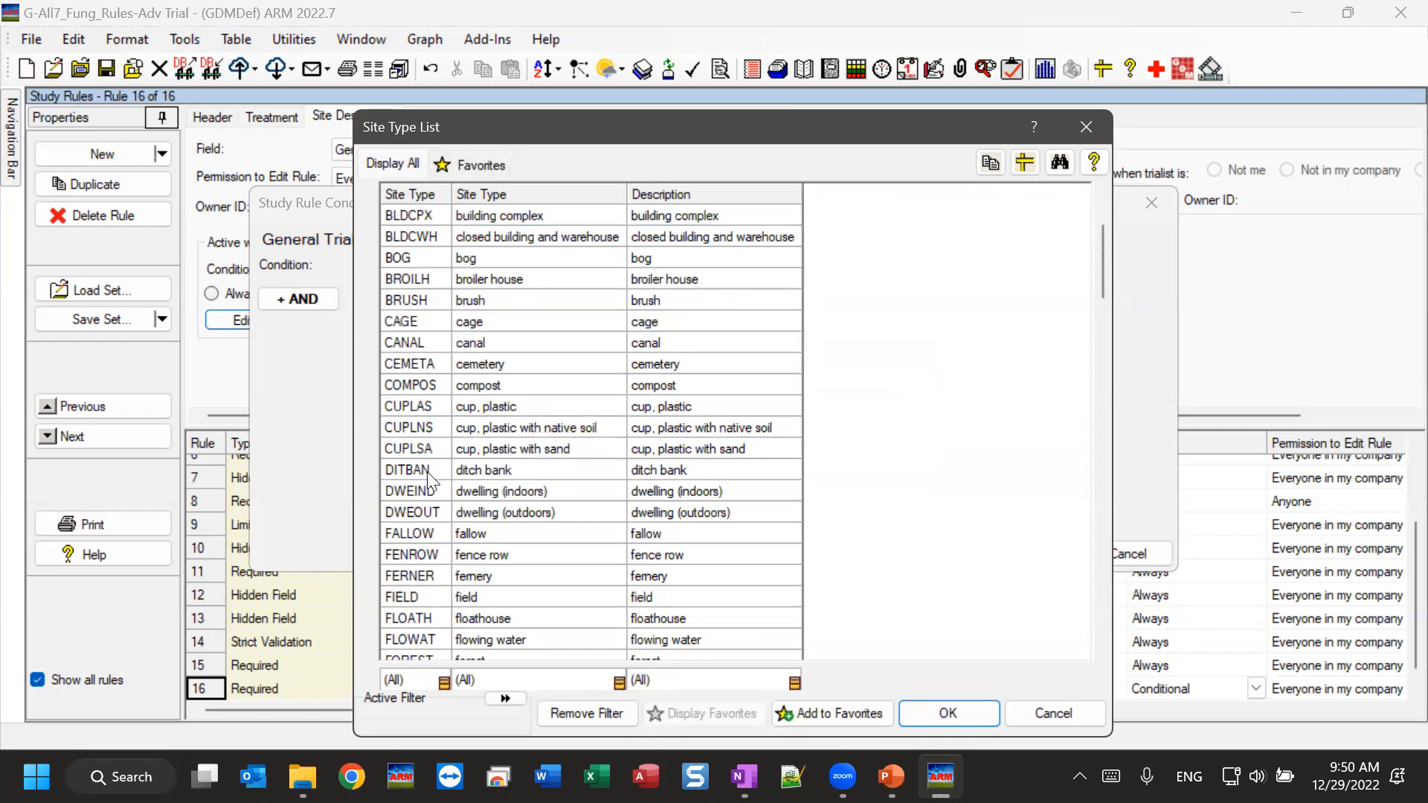
click(395, 513)
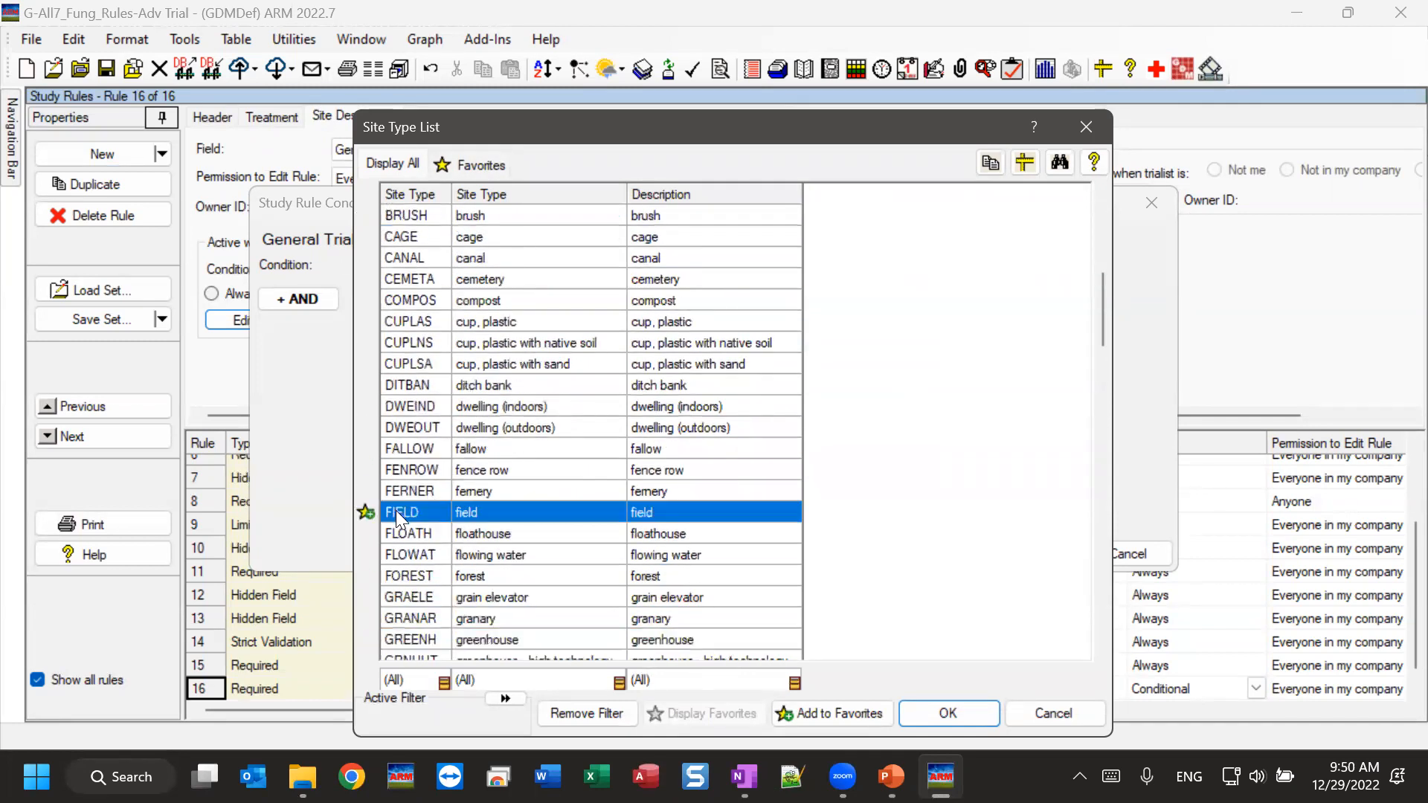
click(929, 709)
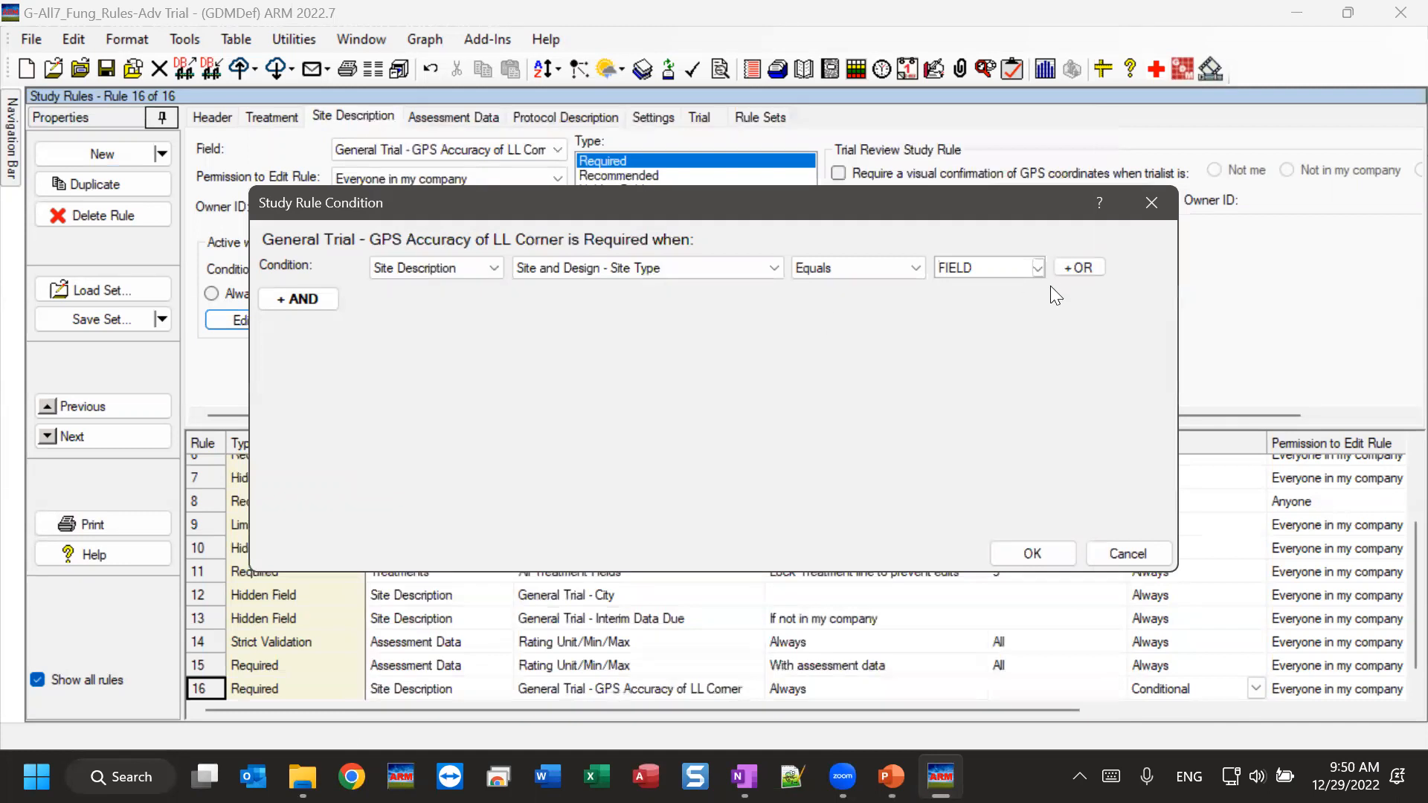
Add ORCHAR (orchard) from the site type list as an alternative OR value of the Site Type condition
click(1065, 267)
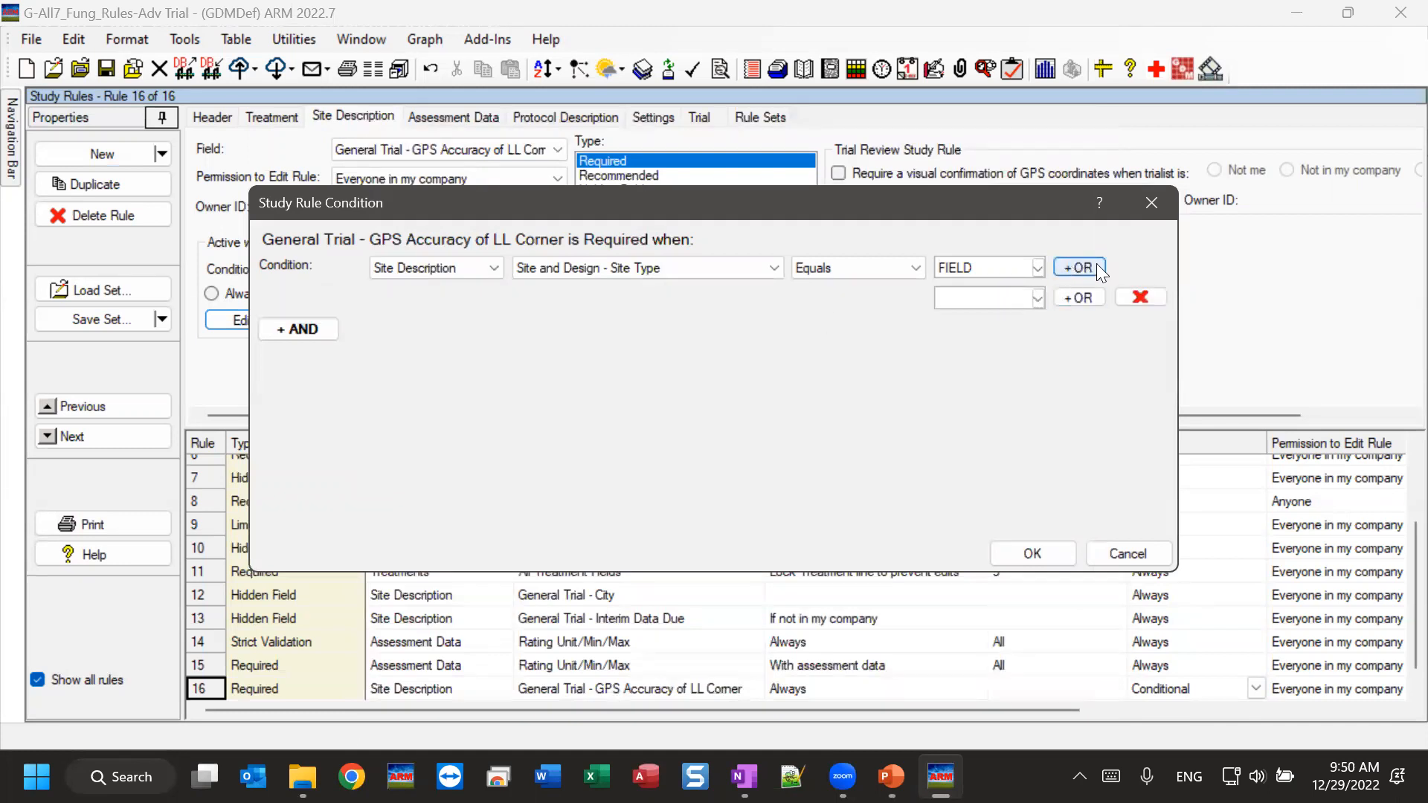
click(1038, 299)
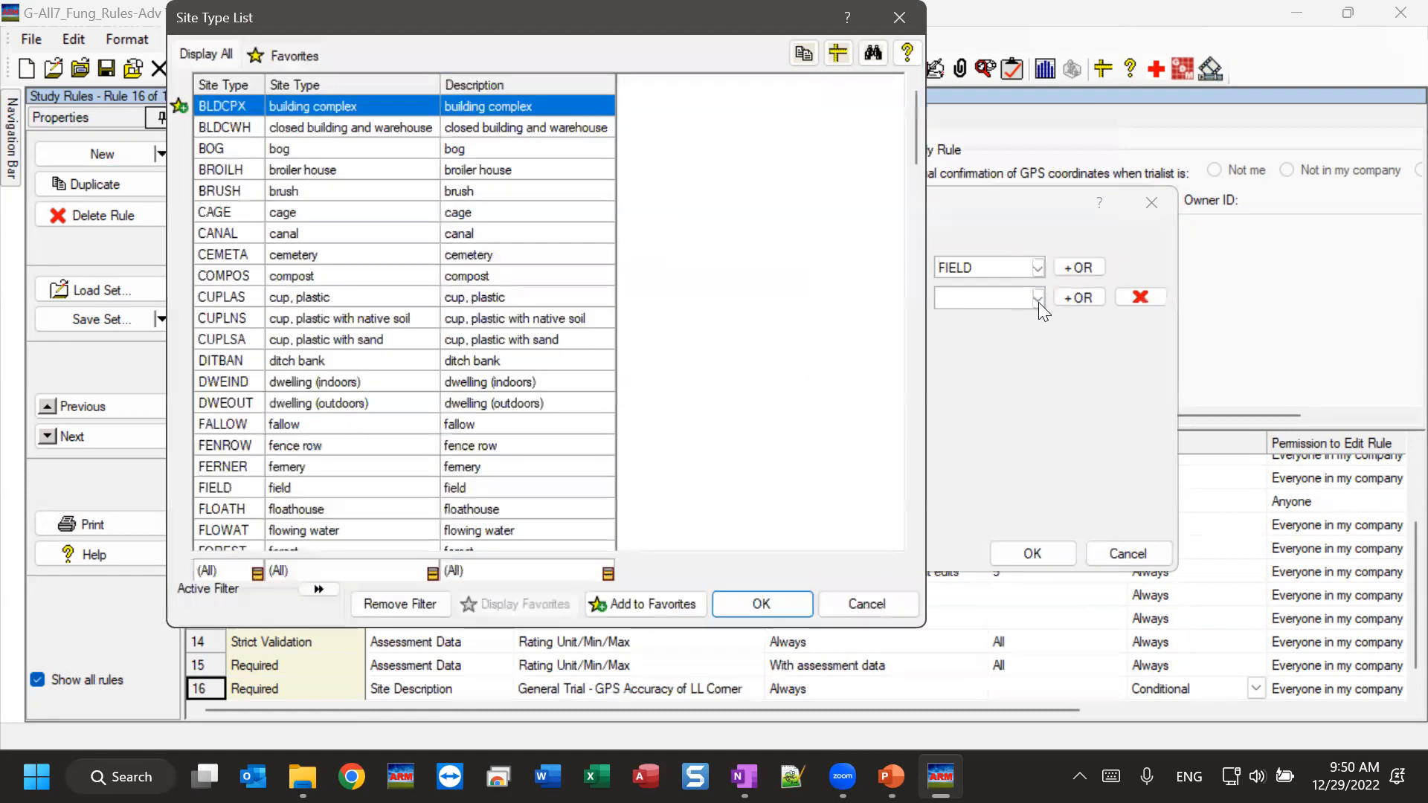
key(Down)
key(Down)
key(Down)
key(Down)
key(Down)
key(Down)
key(Down)
key(Down)
key(Down)
key(Down)
key(Down)
key(Down)
key(Down)
key(Down)
key(Down)
key(Down)
key(Down)
key(Down)
key(Down)
key(Down)
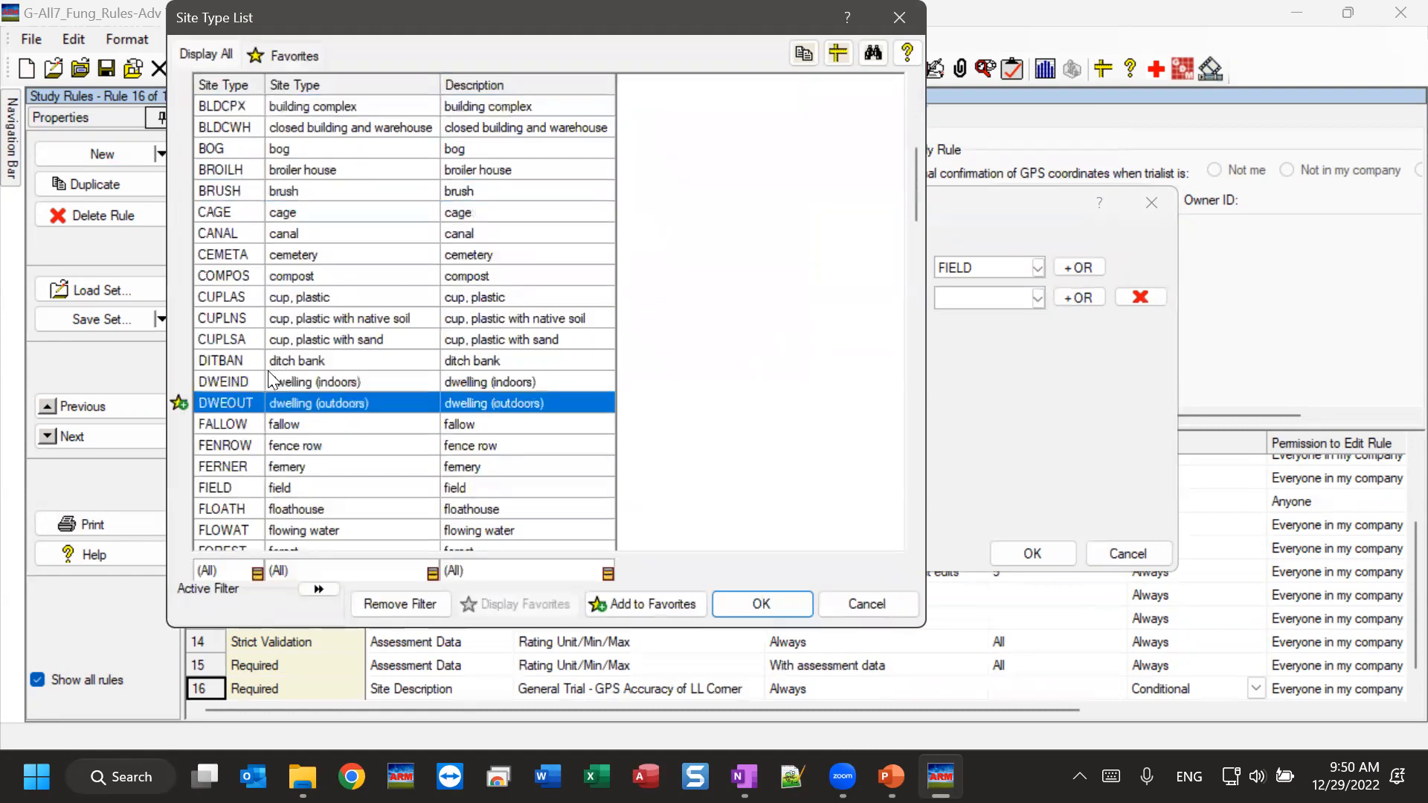
key(Down)
key(Down)
key(Down)
key(Down)
key(Down)
key(Down)
key(Down)
key(Down)
key(Down)
key(Down)
key(Down)
key(Down)
key(Down)
key(Down)
key(Down)
key(Down)
key(Down)
key(Down)
key(Down)
key(Down)
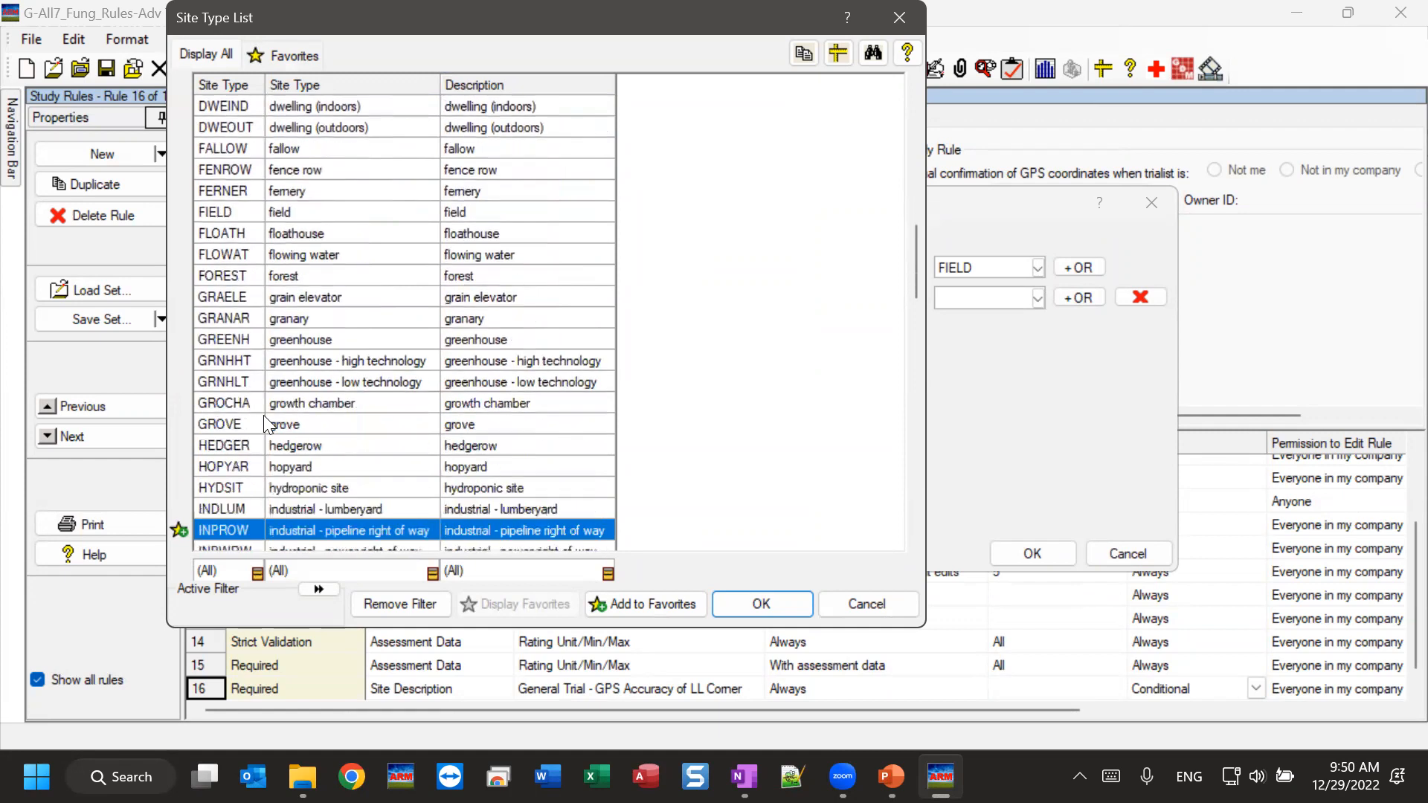
key(Down)
key(Down)
key(Down)
key(Down)
key(Down)
key(Down)
key(Down)
key(Down)
key(Down)
key(Down)
key(Down)
key(Down)
key(Down)
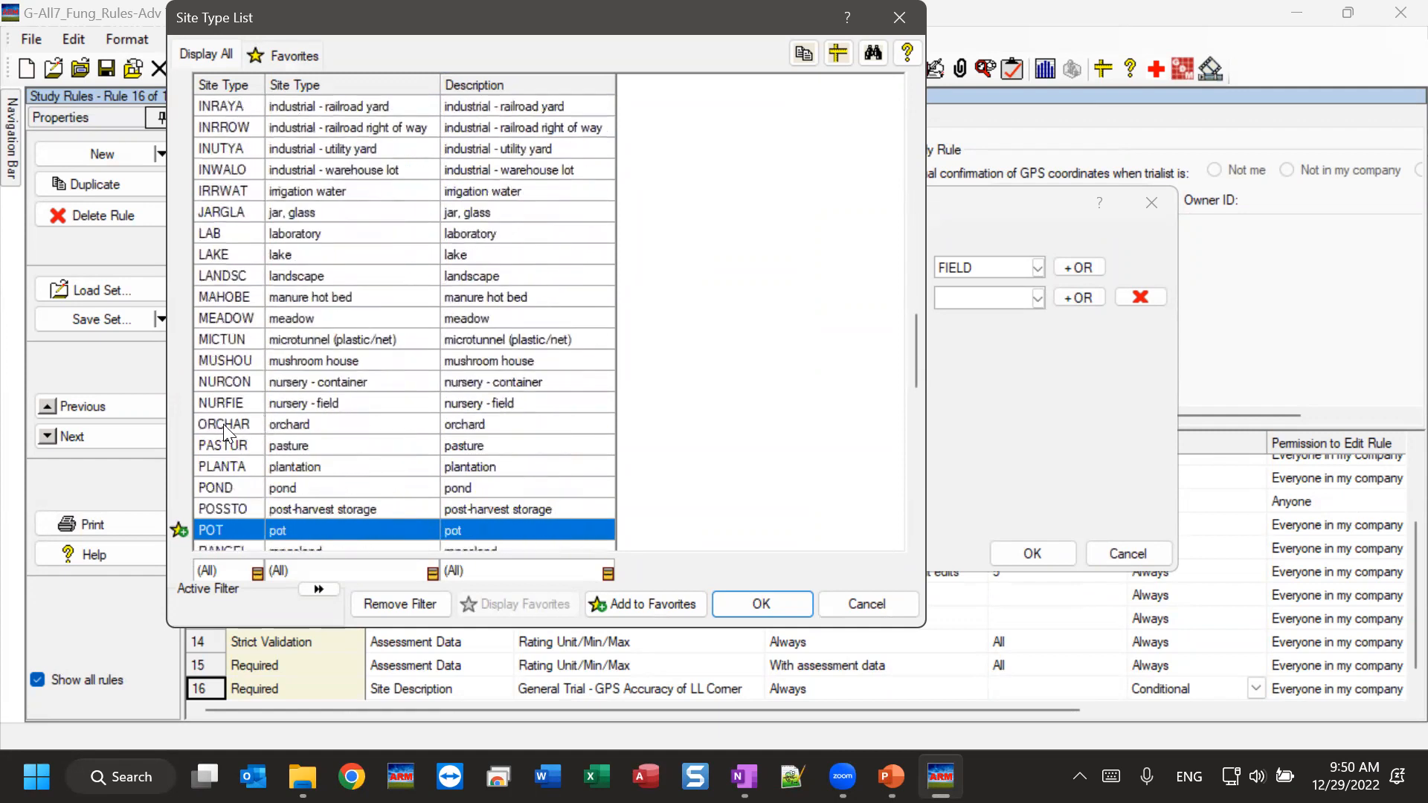
click(225, 425)
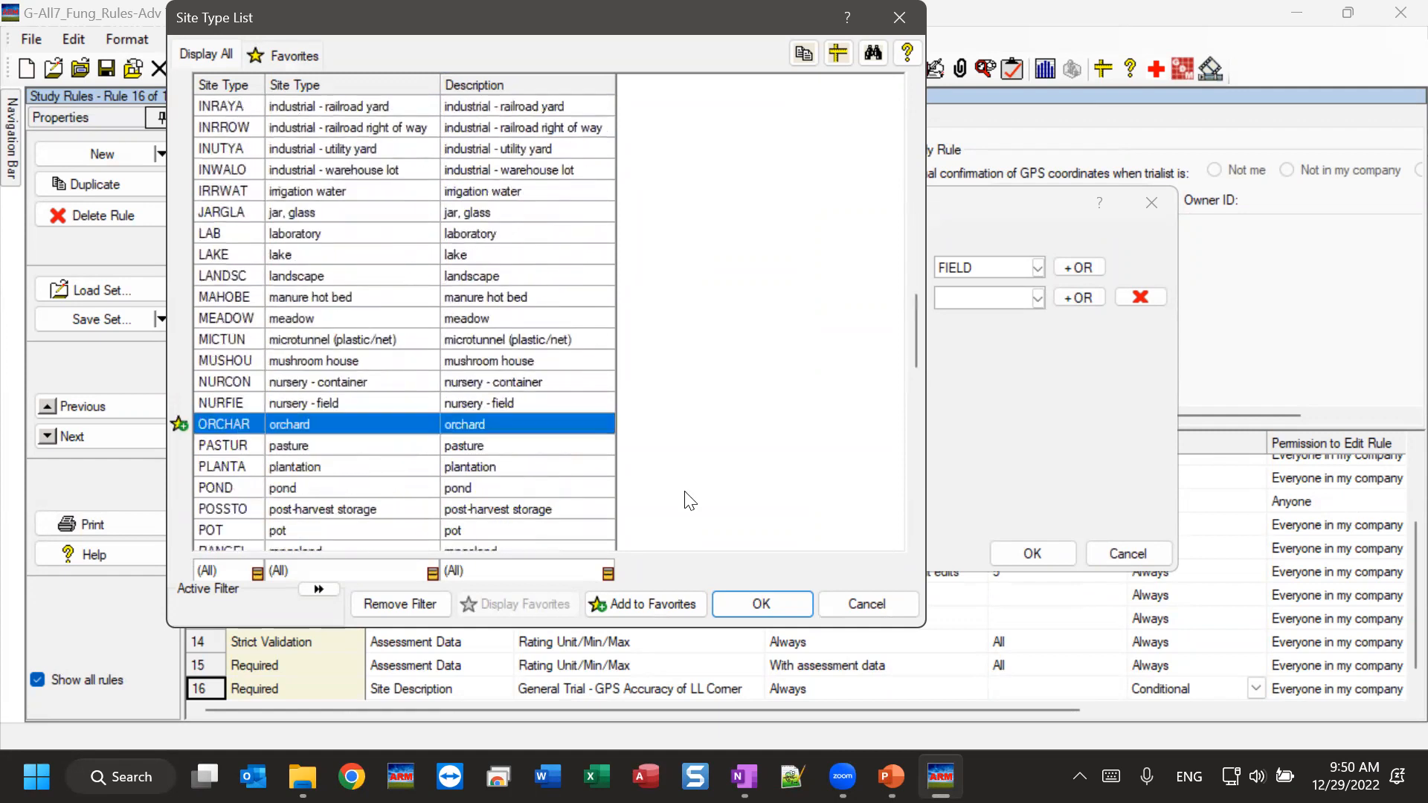
click(760, 605)
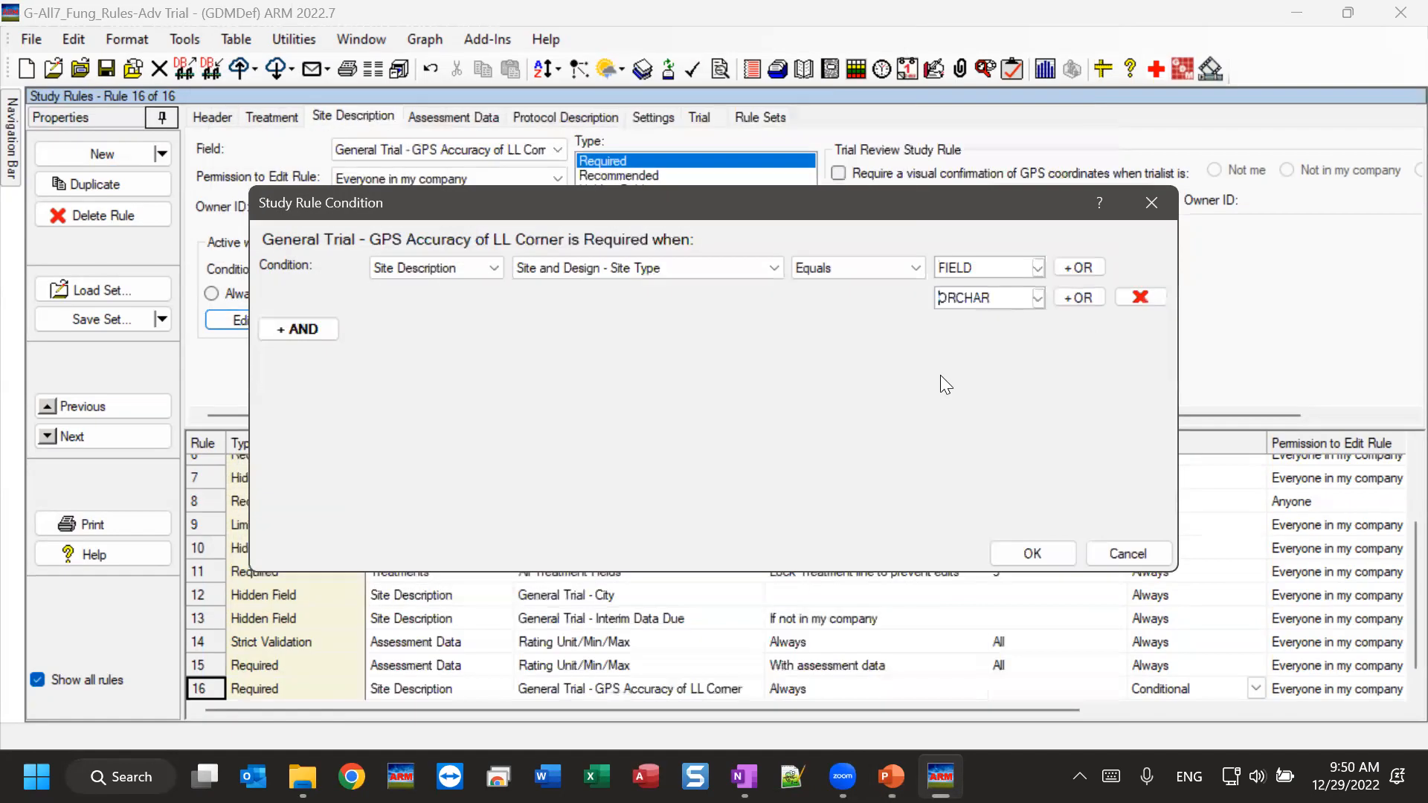
Add RESPLO (research plot) from the site type list as a further OR value of the Site Type condition
click(1086, 299)
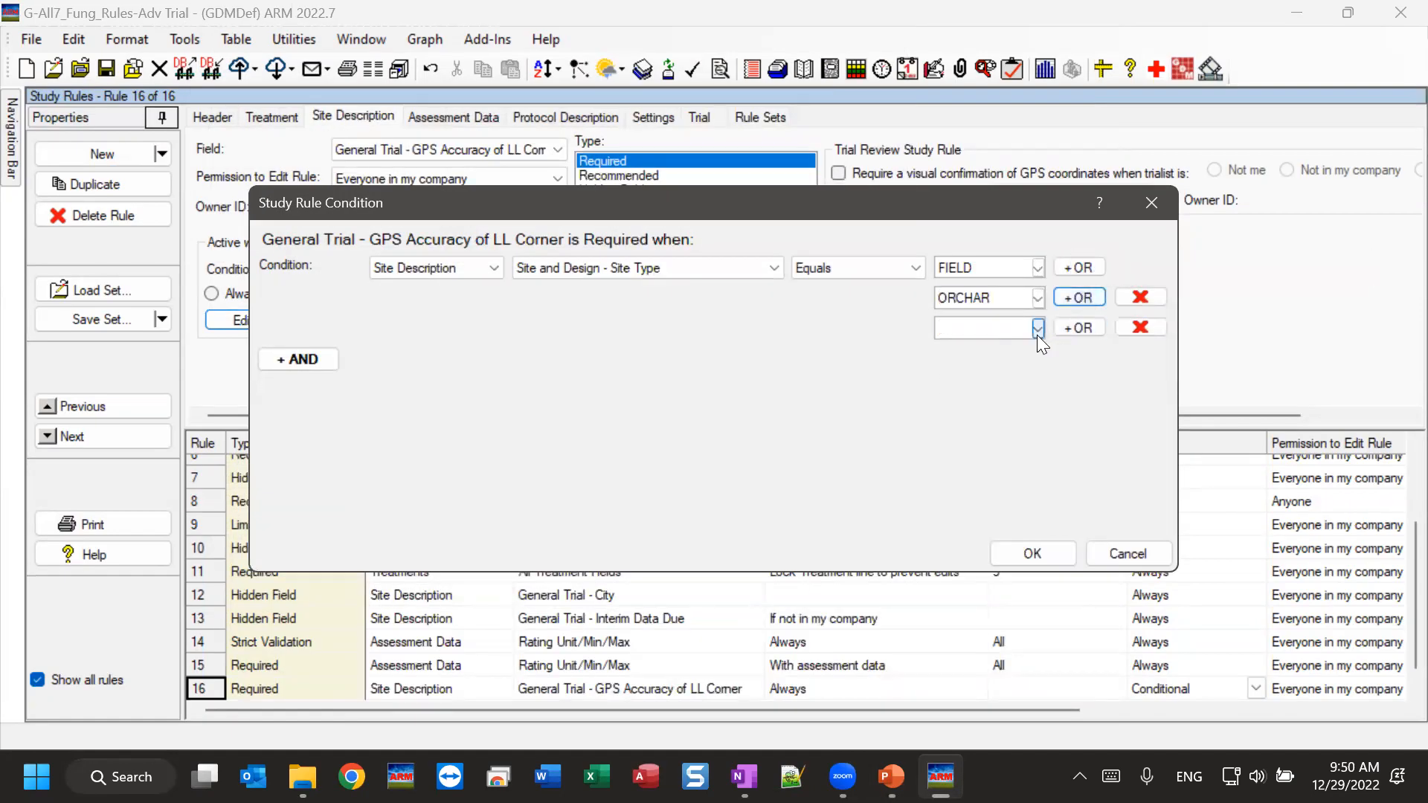
click(1037, 329)
key(r)
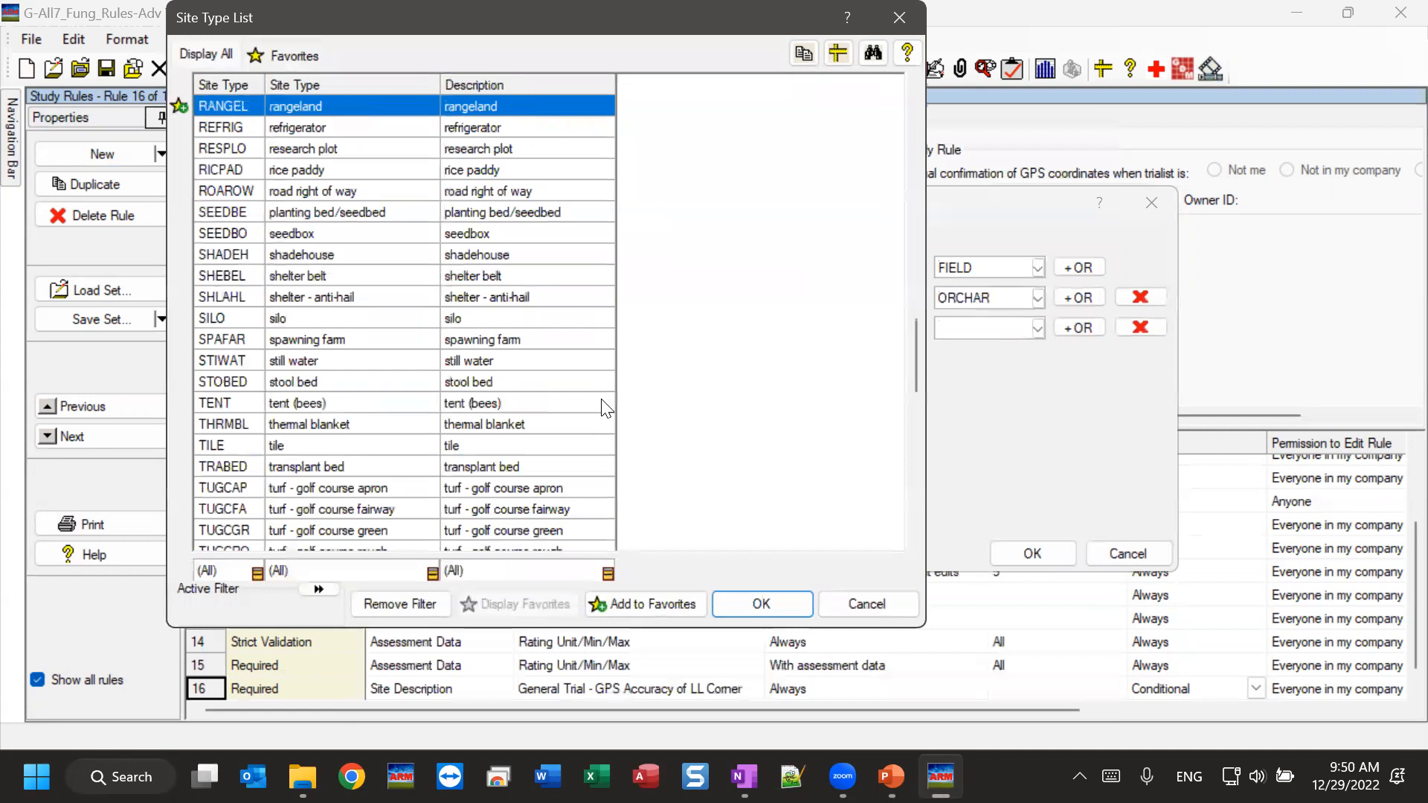
click(220, 150)
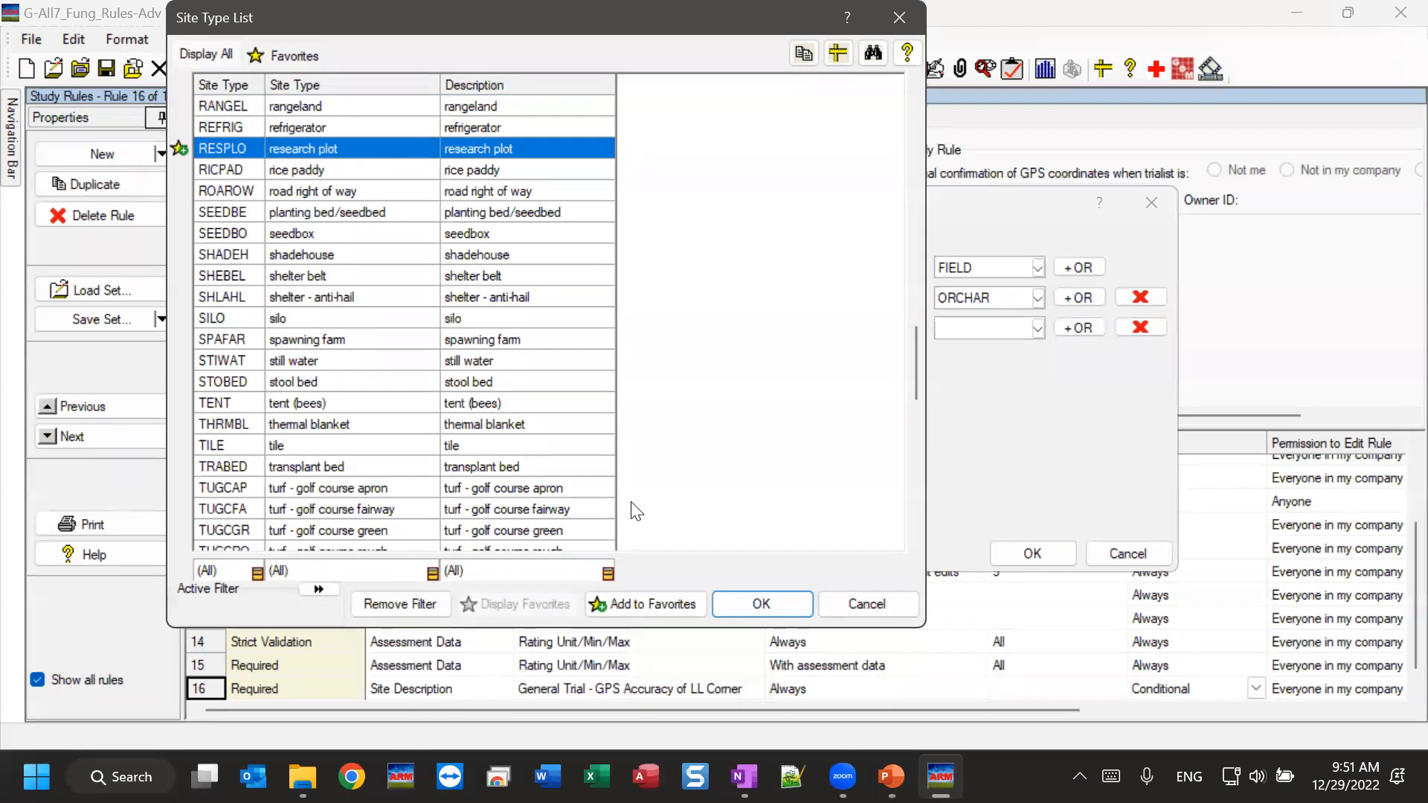
click(757, 604)
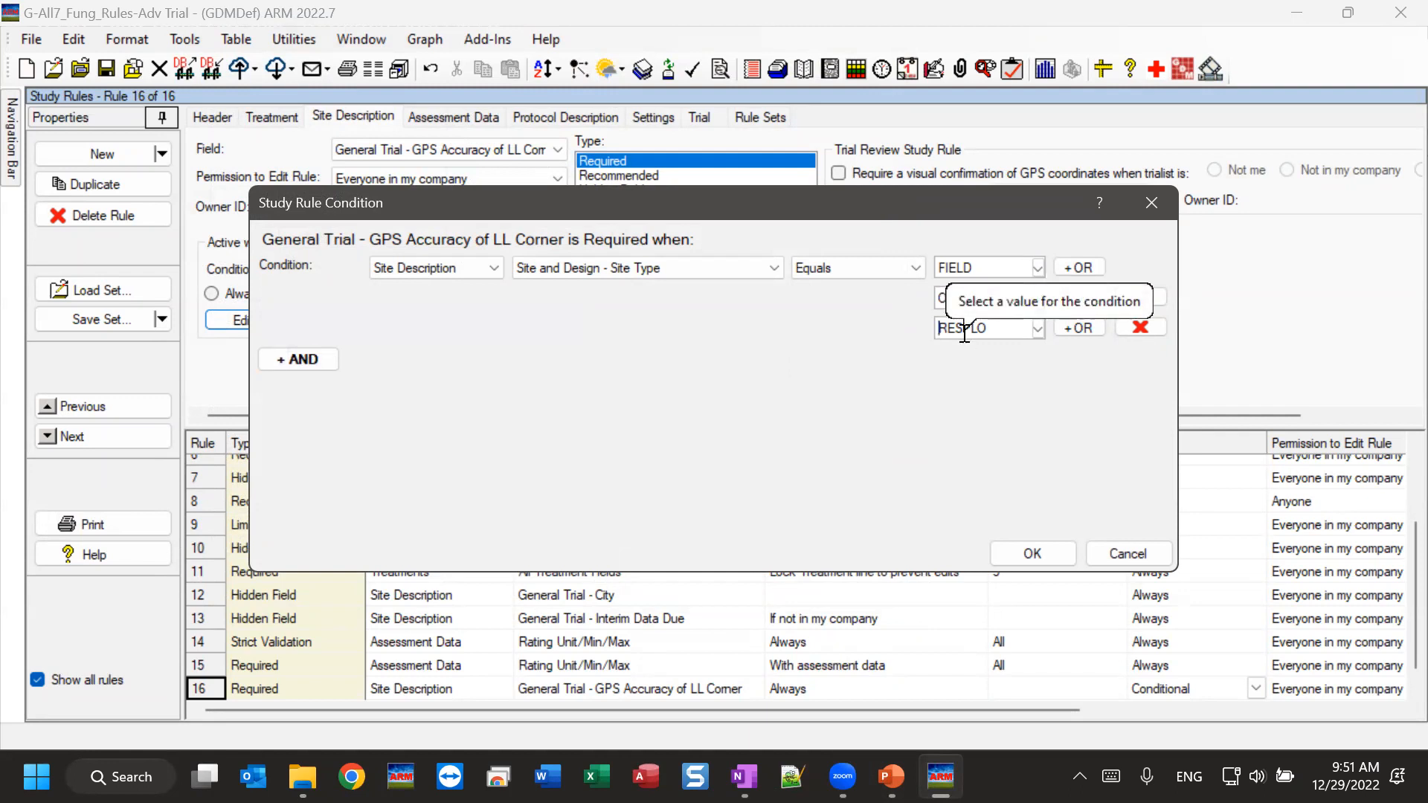
Add an AND condition requiring the Header field Trial Origin to equal C (contracted trial), and accept the rule's condition
click(293, 358)
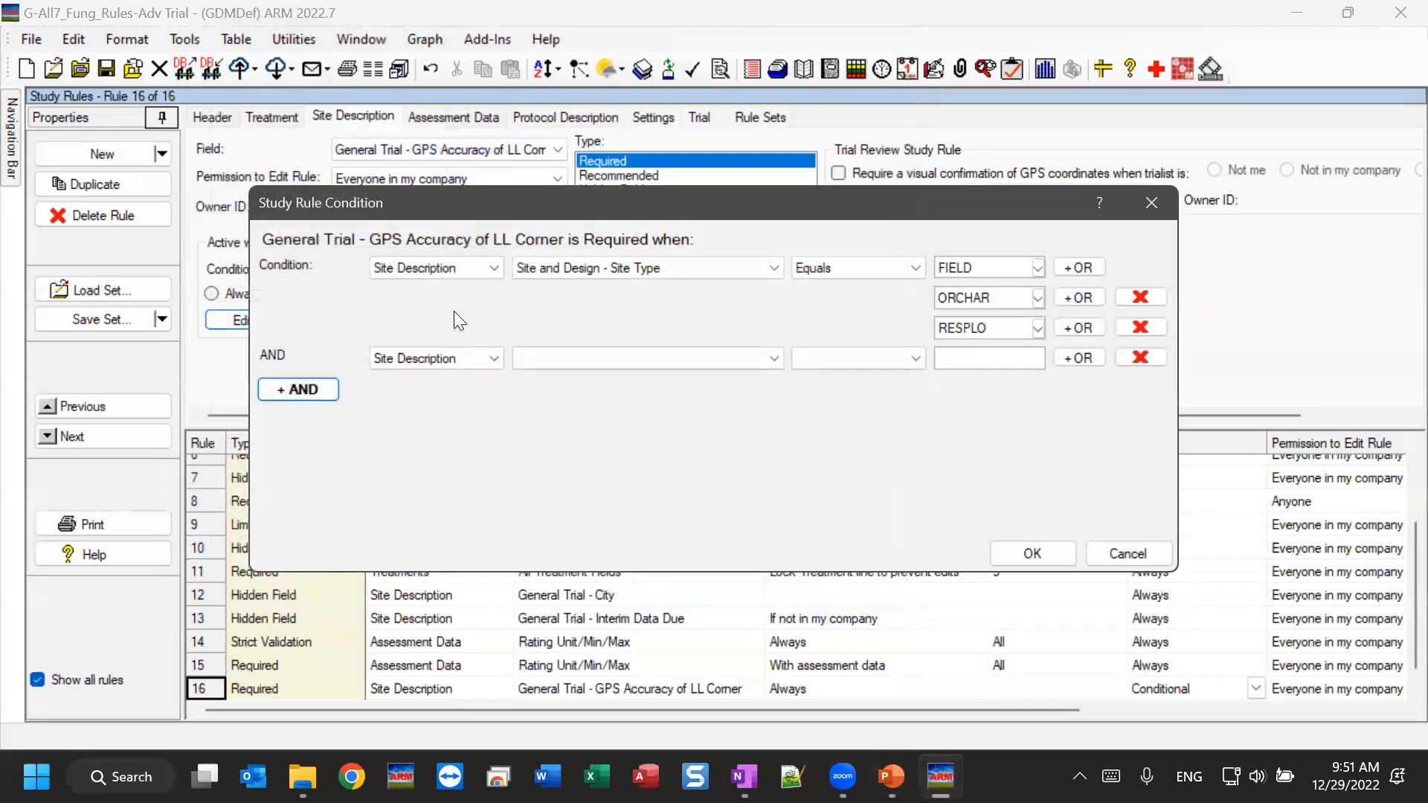
click(454, 361)
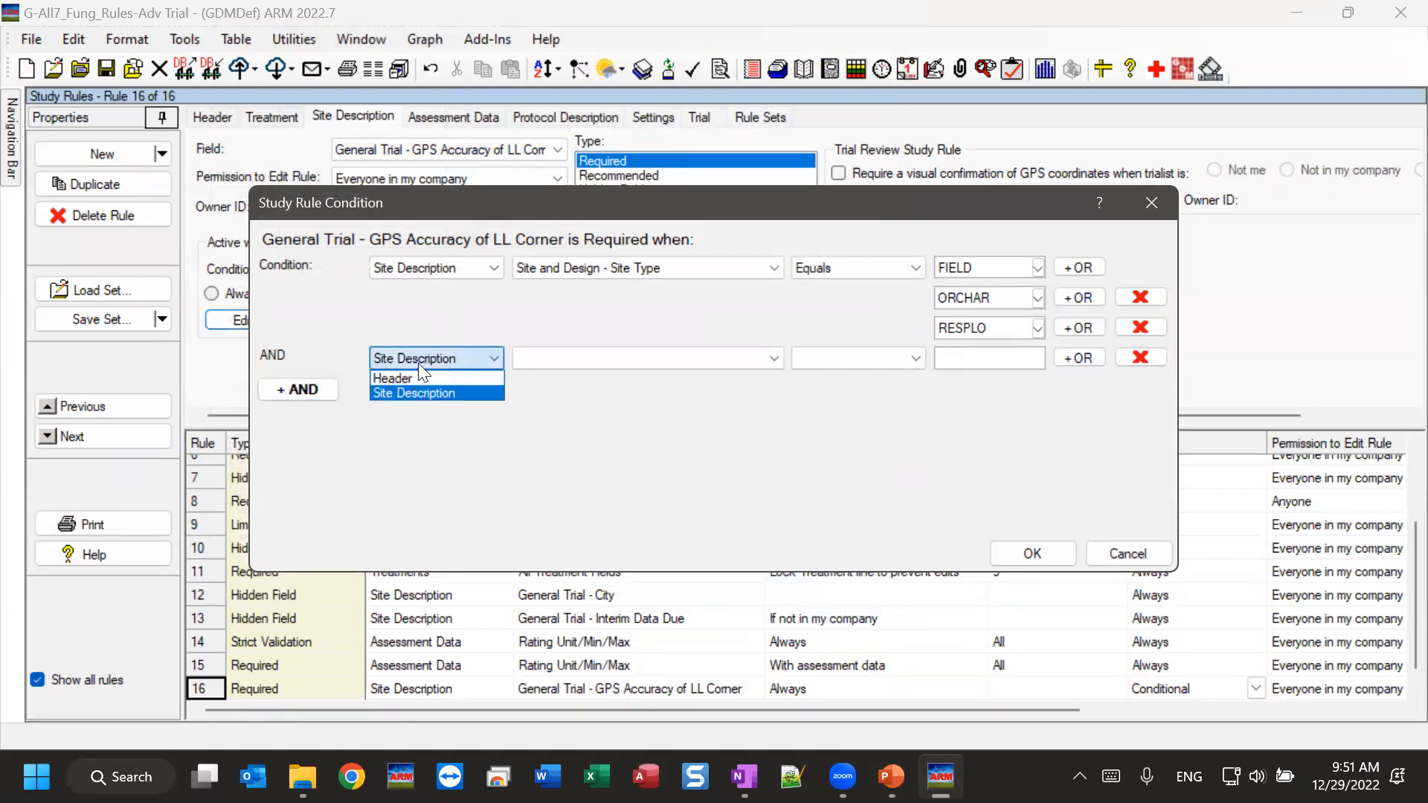
click(403, 380)
click(632, 359)
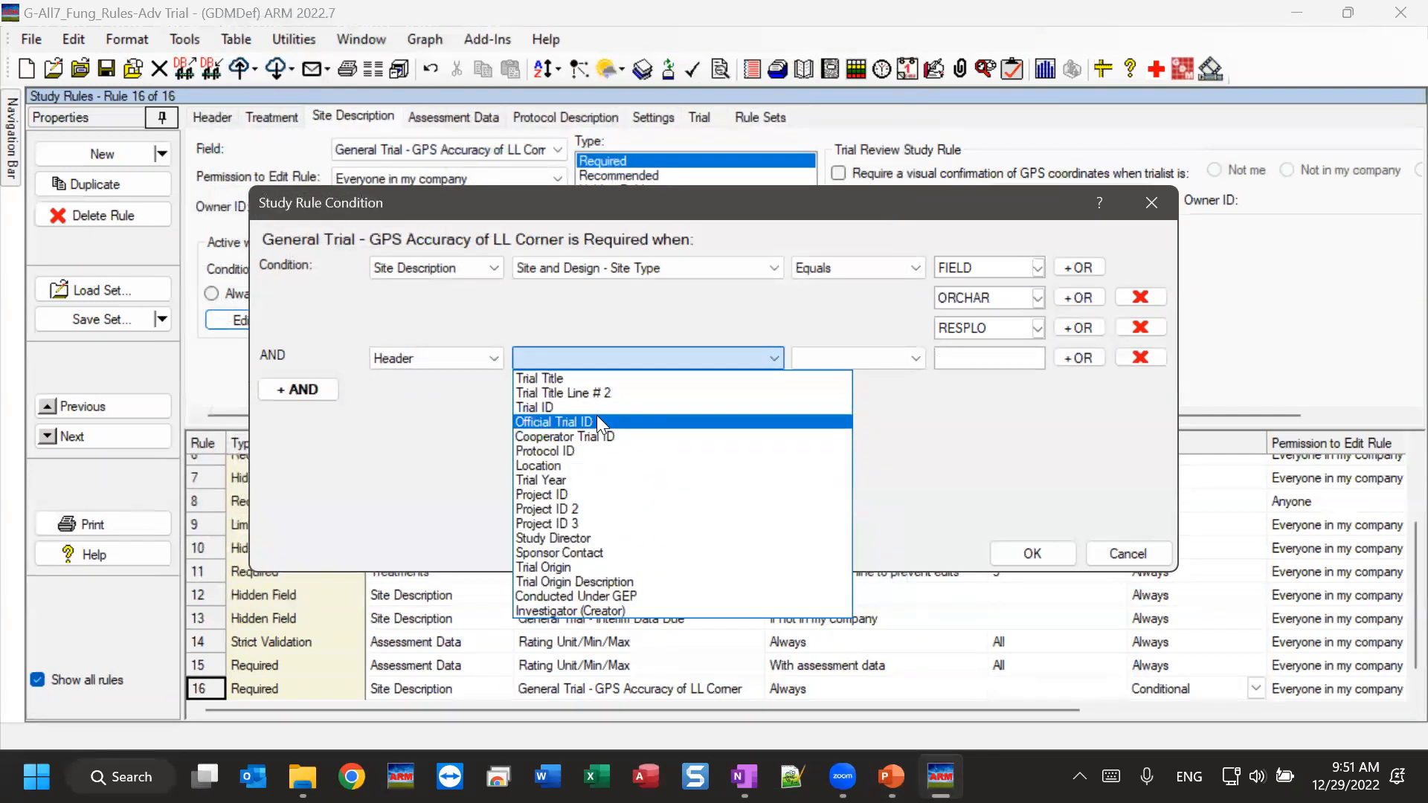
click(555, 567)
click(877, 359)
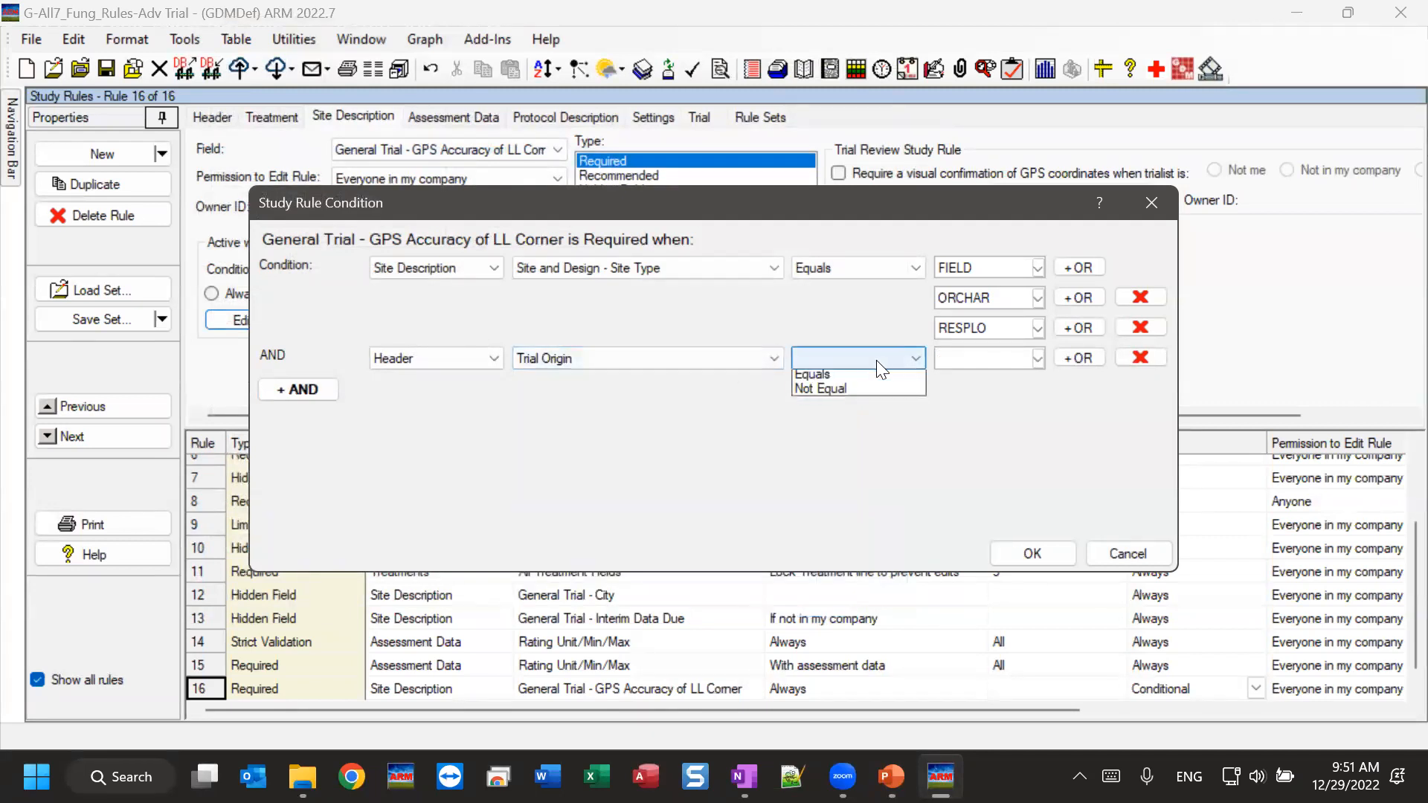
click(817, 377)
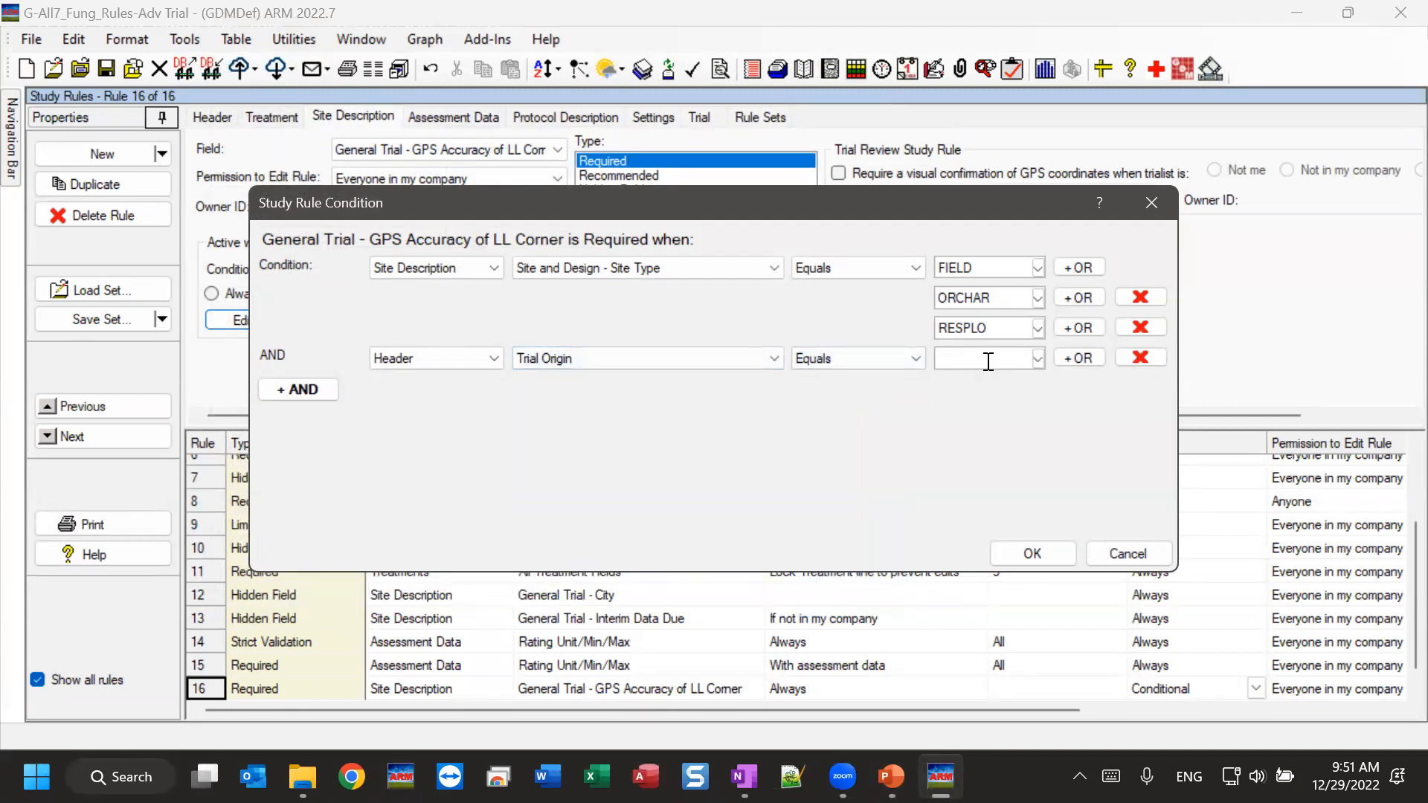
click(1038, 357)
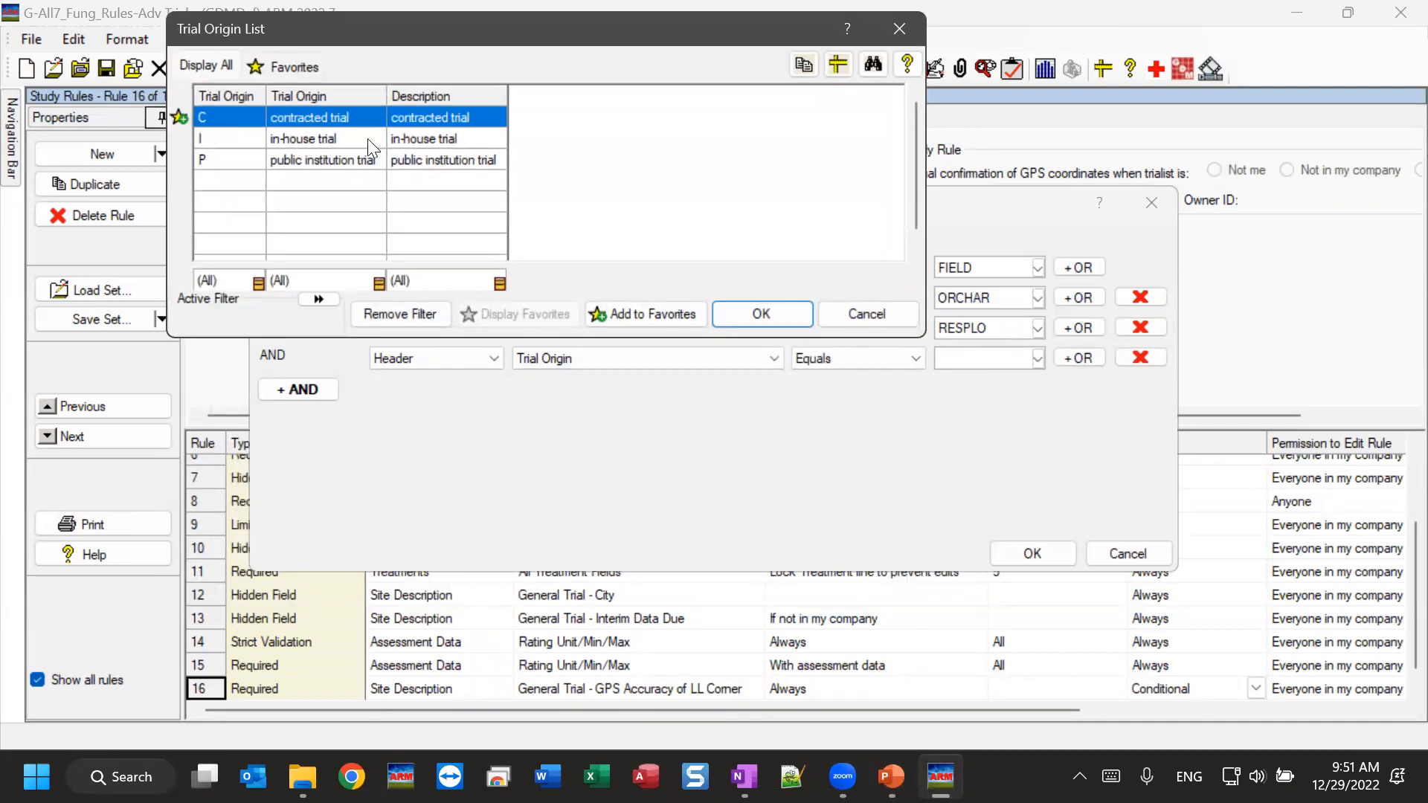
click(762, 314)
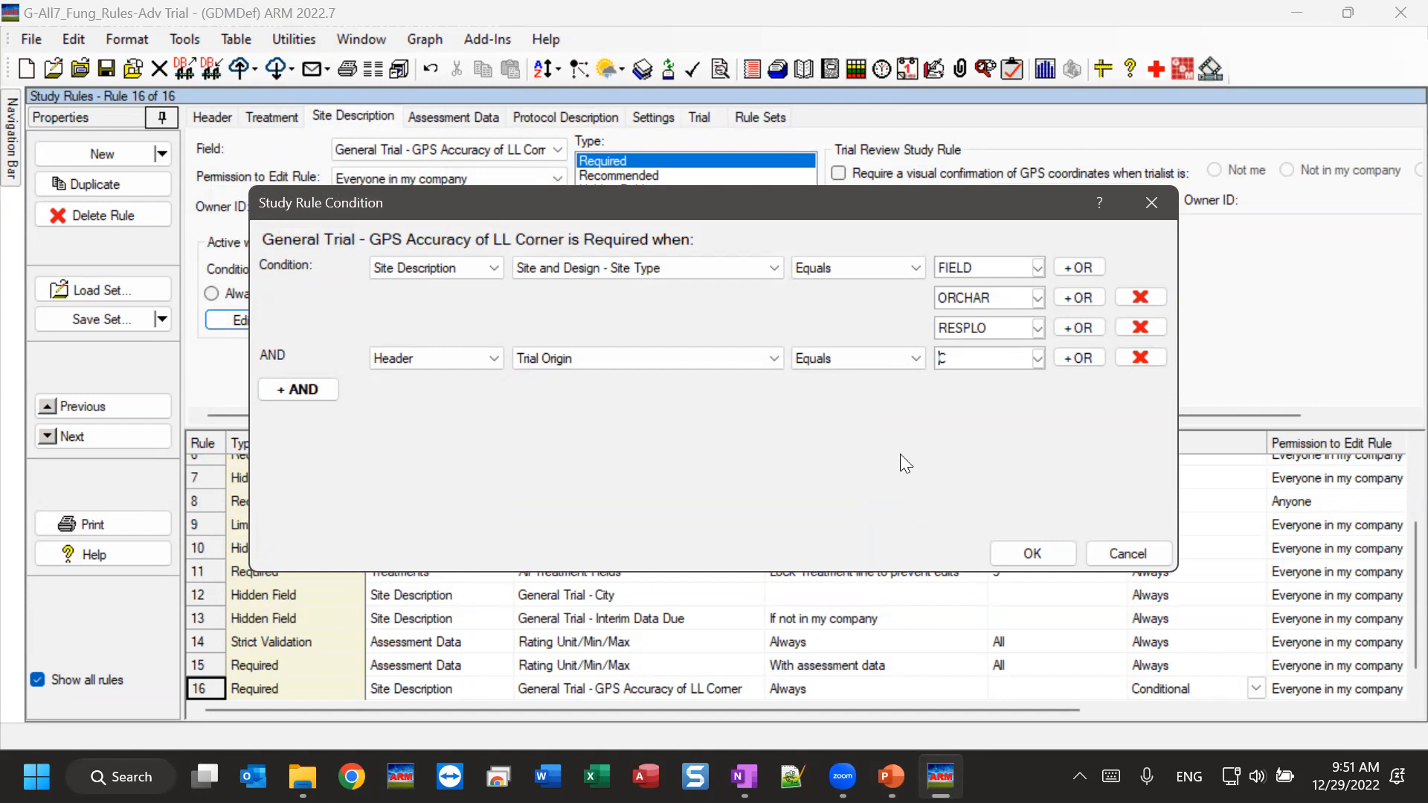
click(1051, 550)
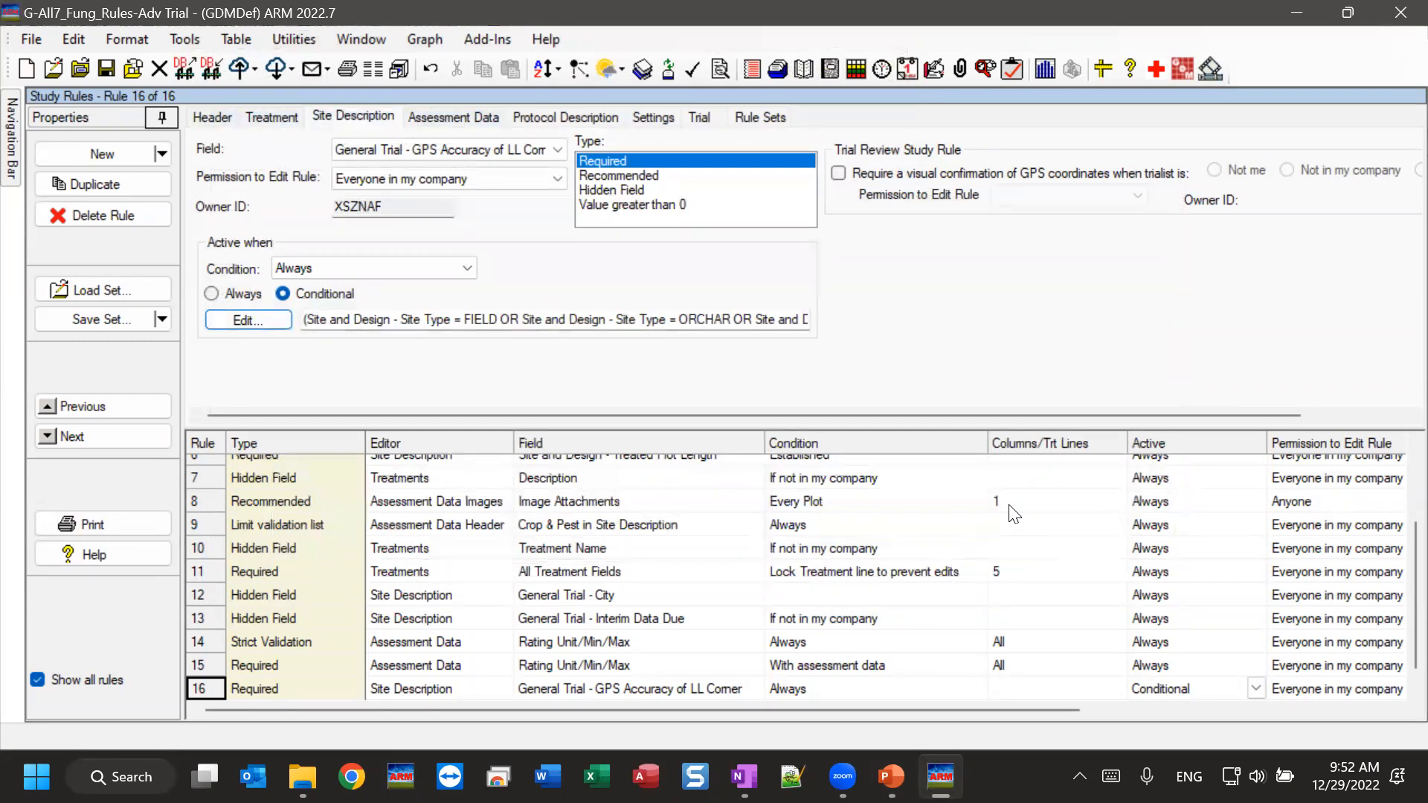
Read rule 16's full activation condition expression from beginning to end and back
click(320, 319)
drag(320, 319, 832, 319)
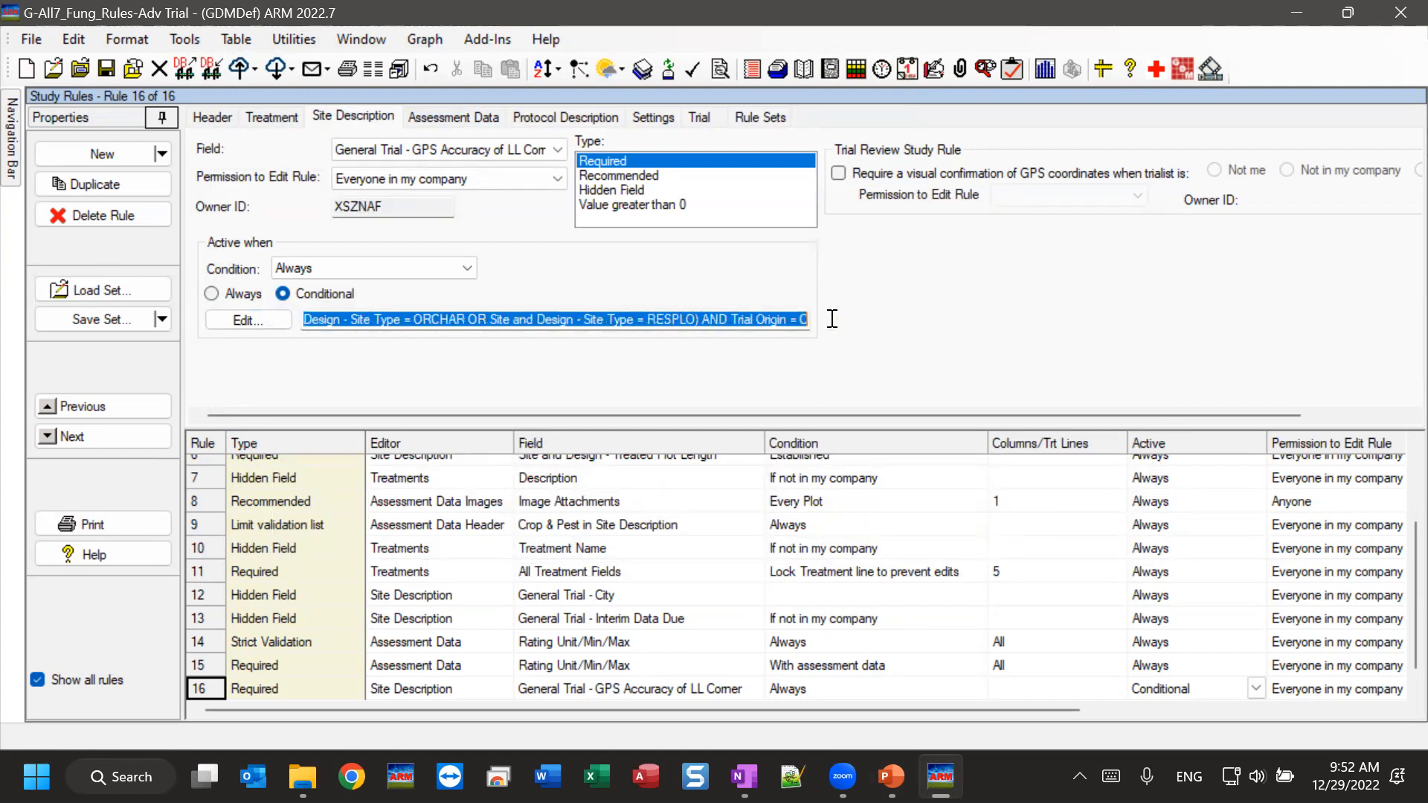
click(717, 320)
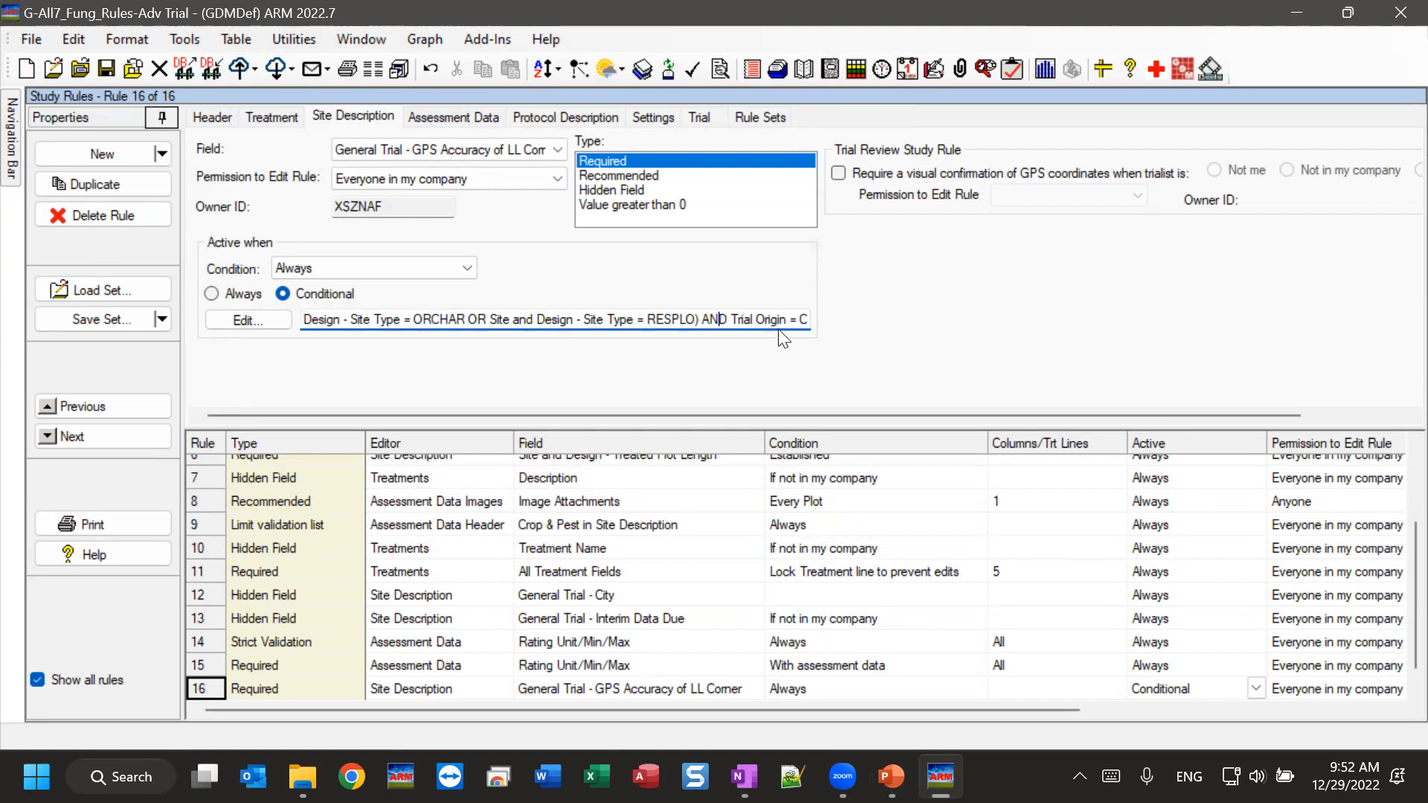
drag(808, 320, 178, 325)
click(415, 322)
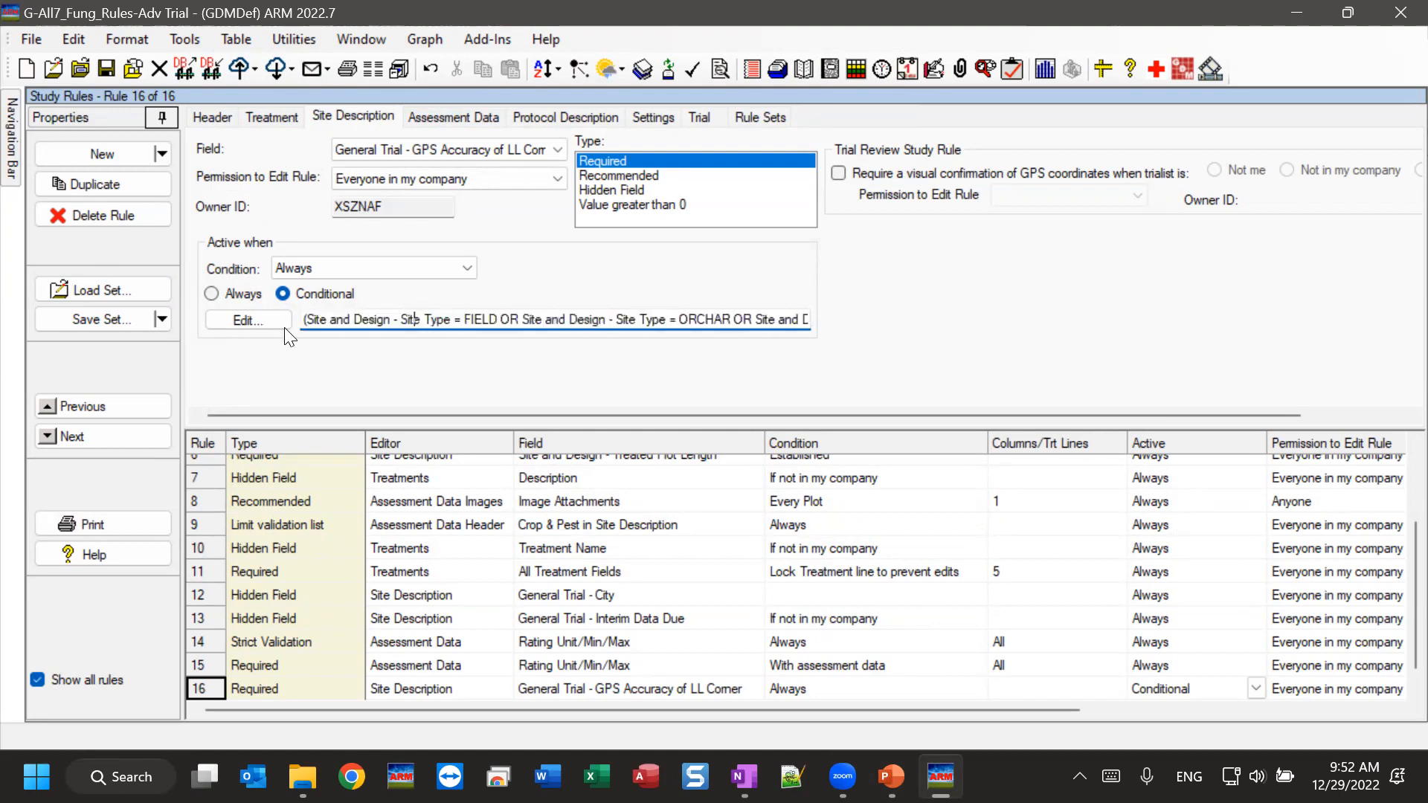
Reopen rule 16's condition definition for review, close it without changes, and check the rule's remaining columns in the rule list
click(249, 319)
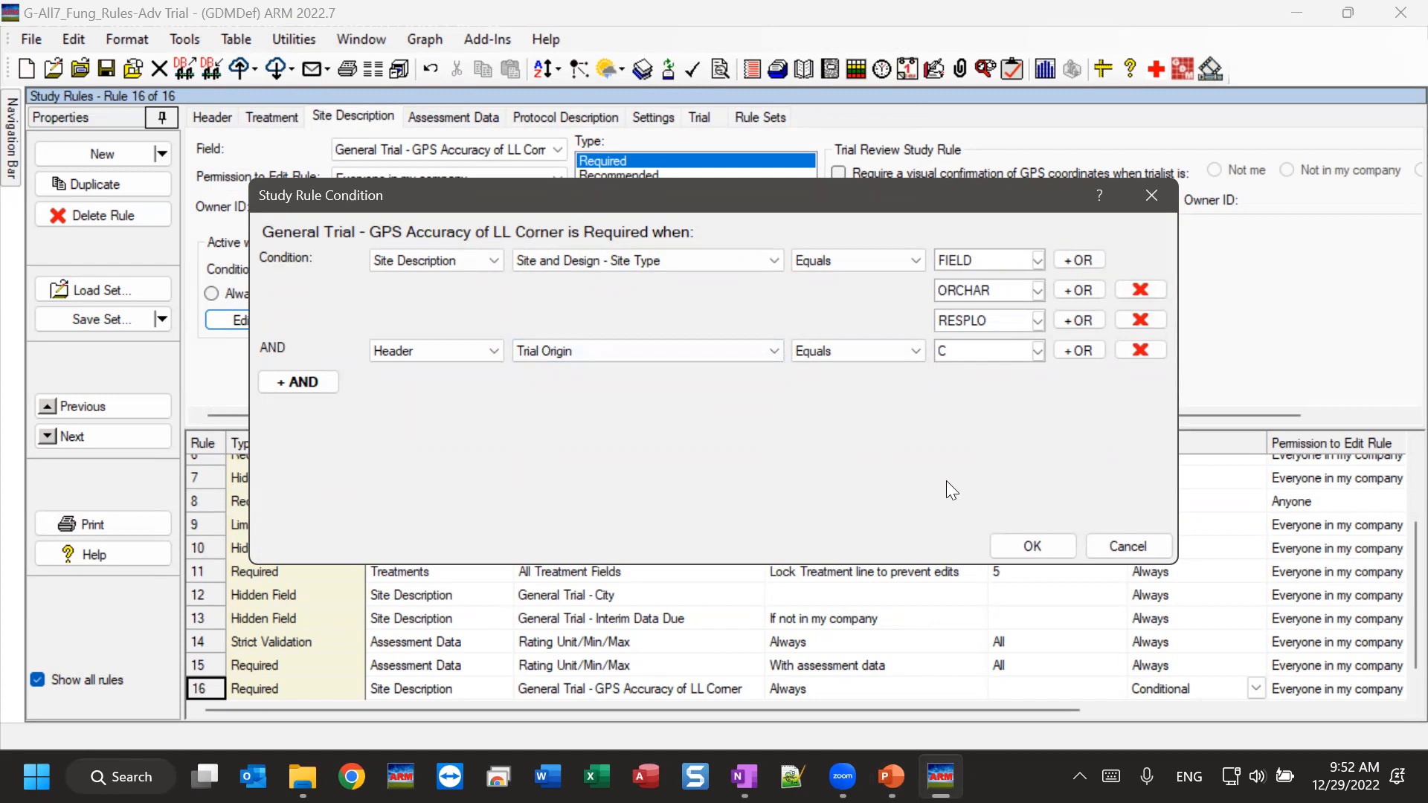
click(1139, 544)
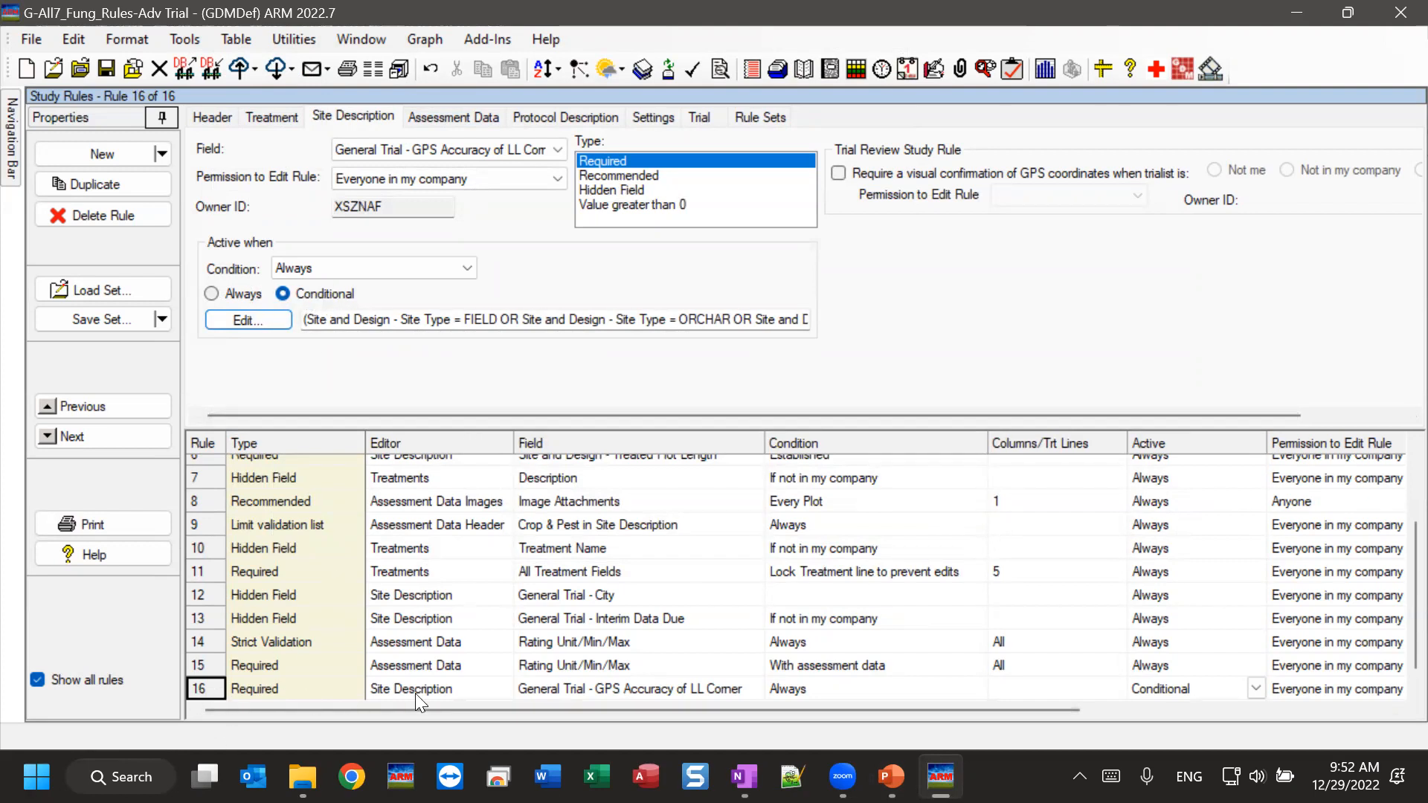
drag(405, 712, 720, 723)
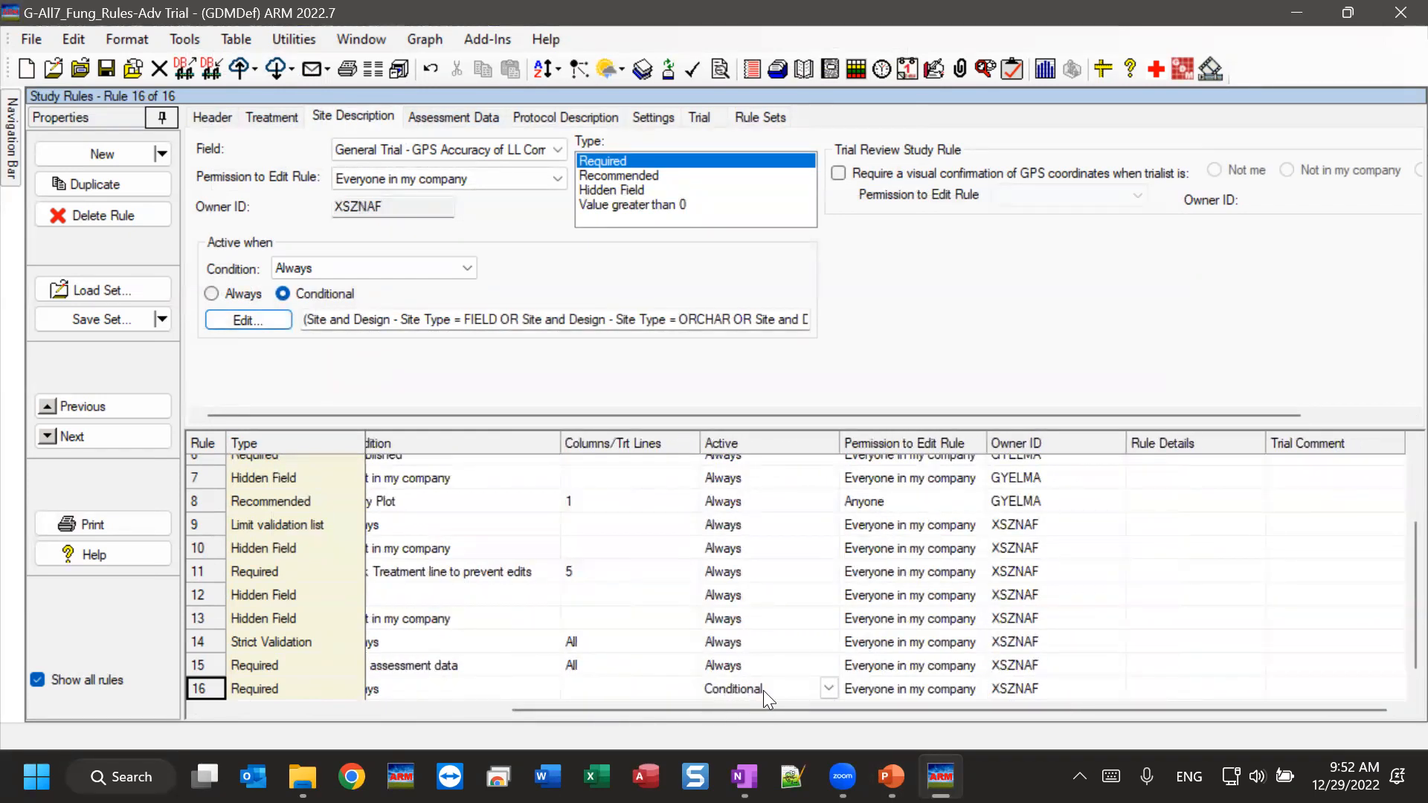
drag(739, 708, 360, 710)
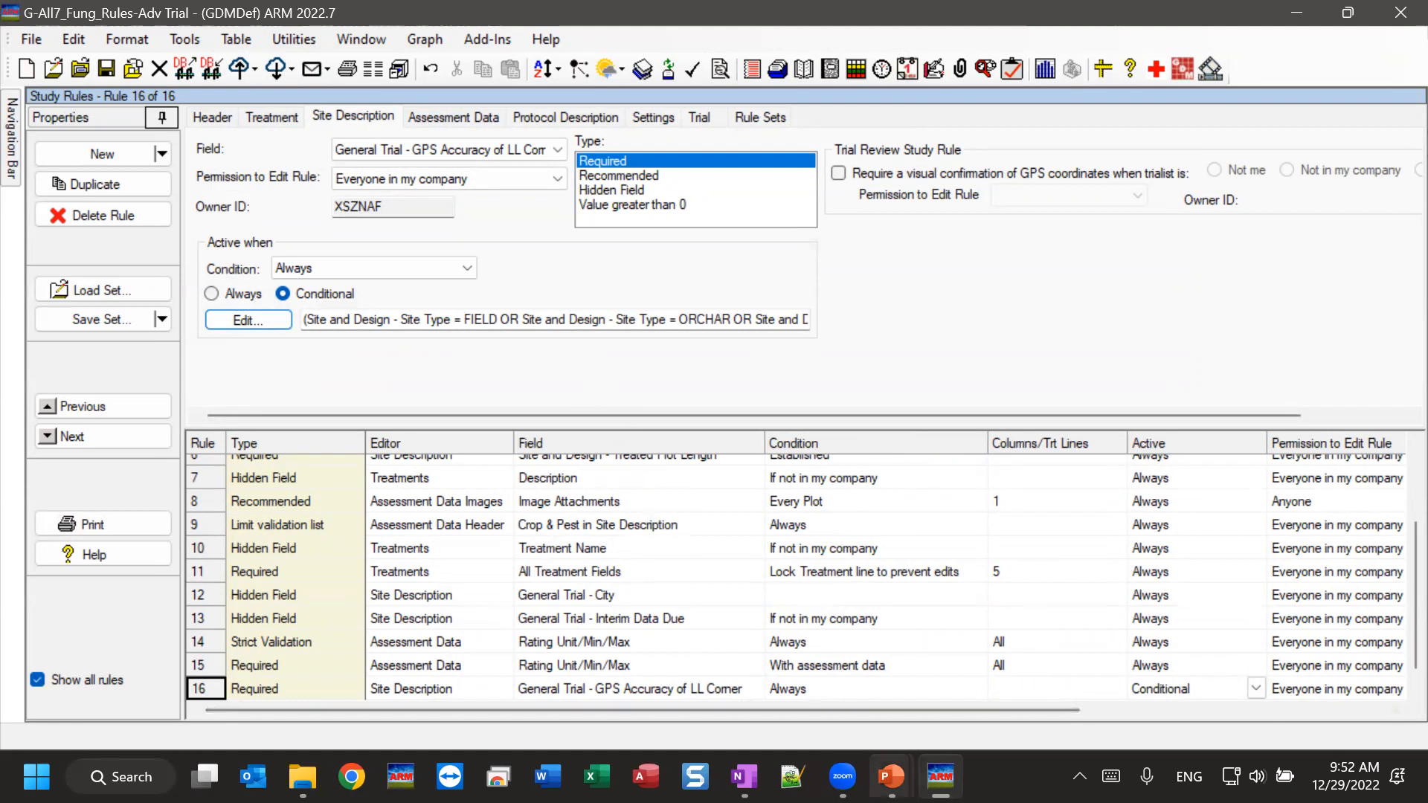
Switch to the PowerPoint presentation and show slide 11, Conditional Rules, on the different categories and uses for conditionals
click(891, 776)
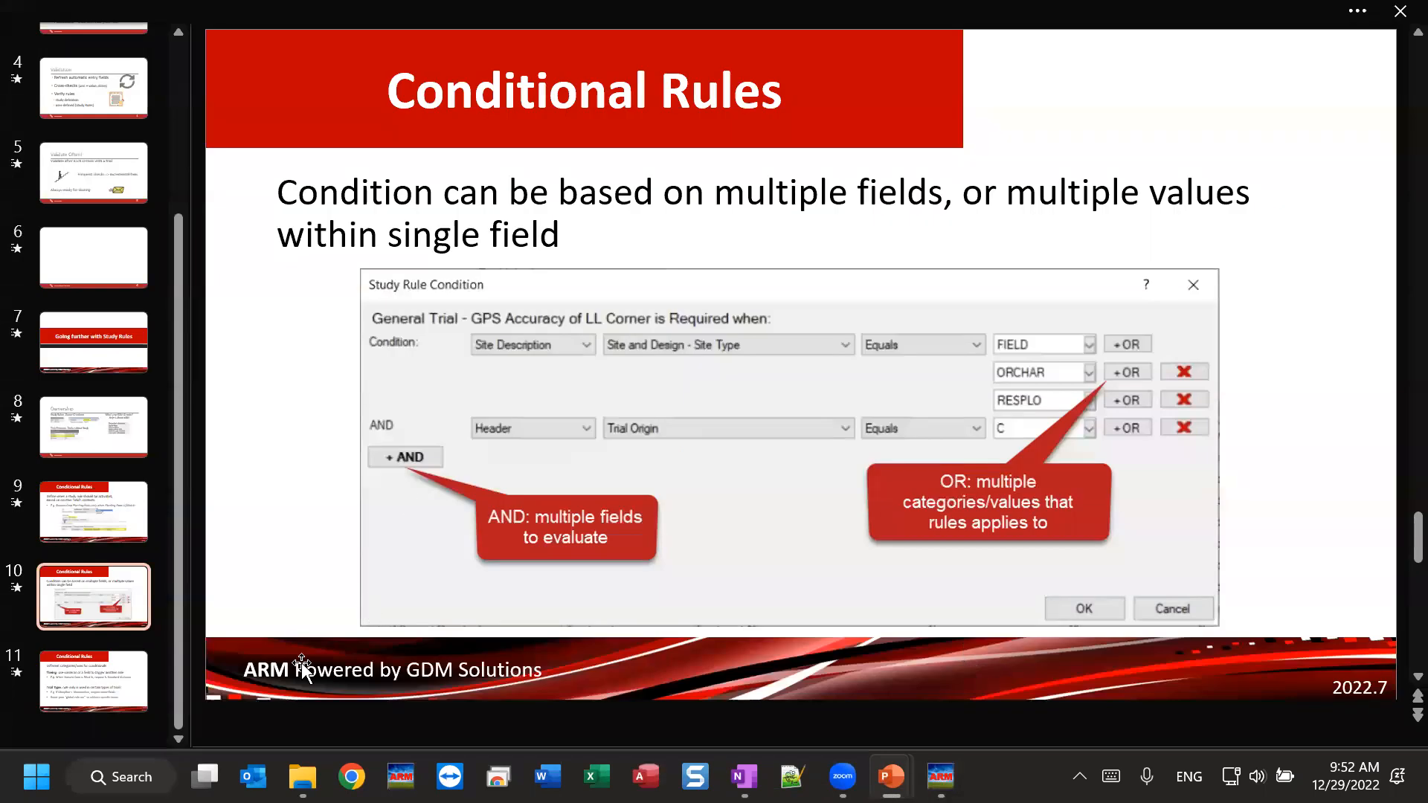
click(119, 690)
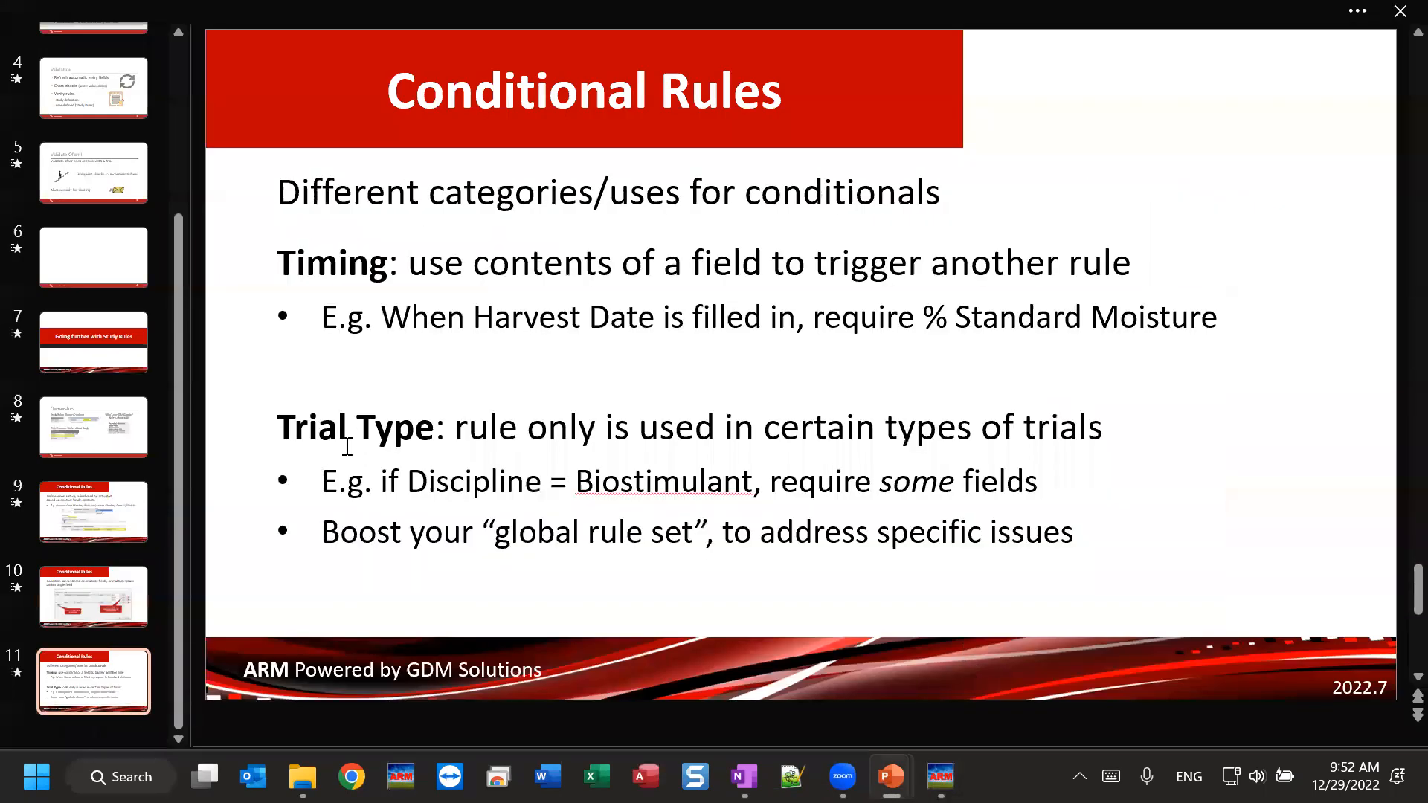
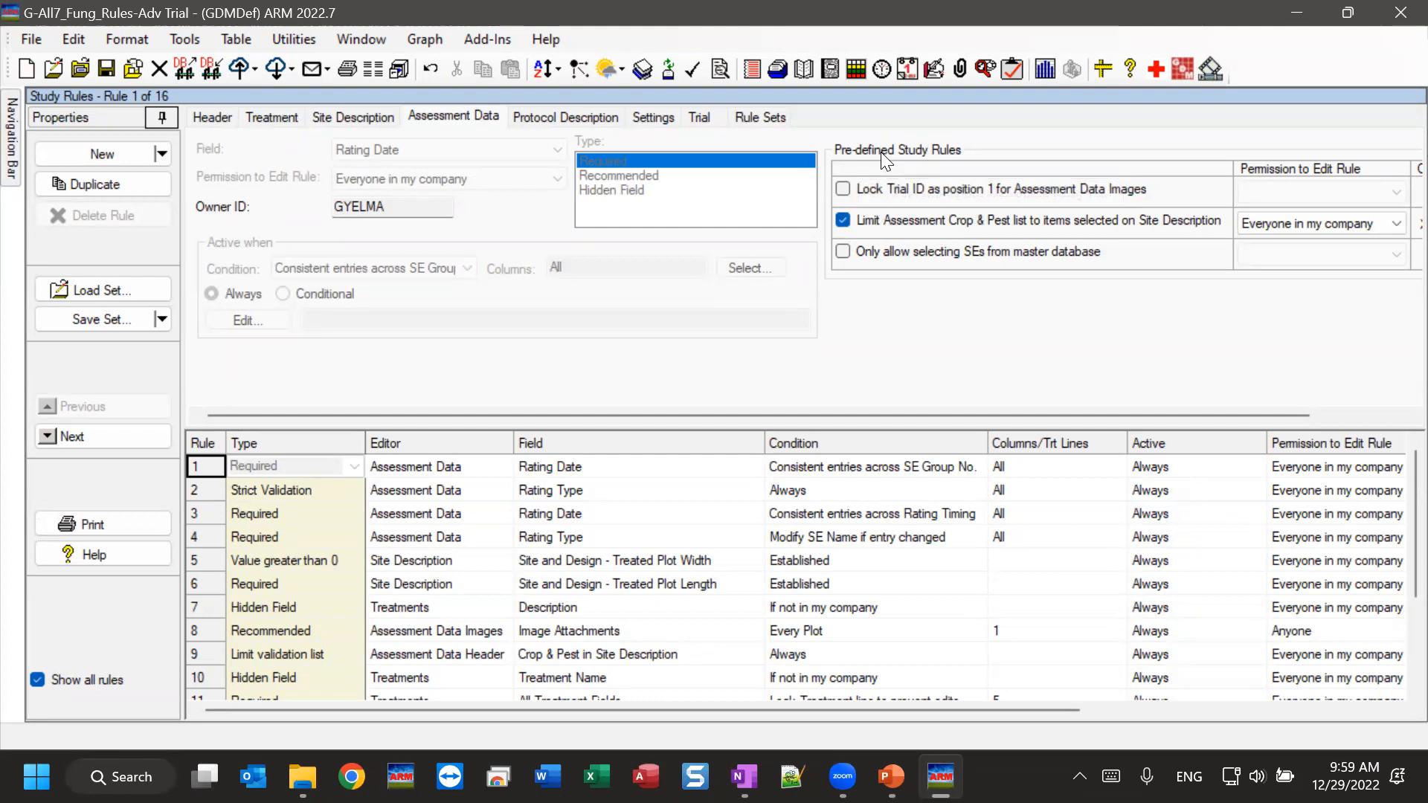
Look through the predefined study rules offered for Site Description, Assessment Data, Protocol Description, Settings and Trial
click(347, 119)
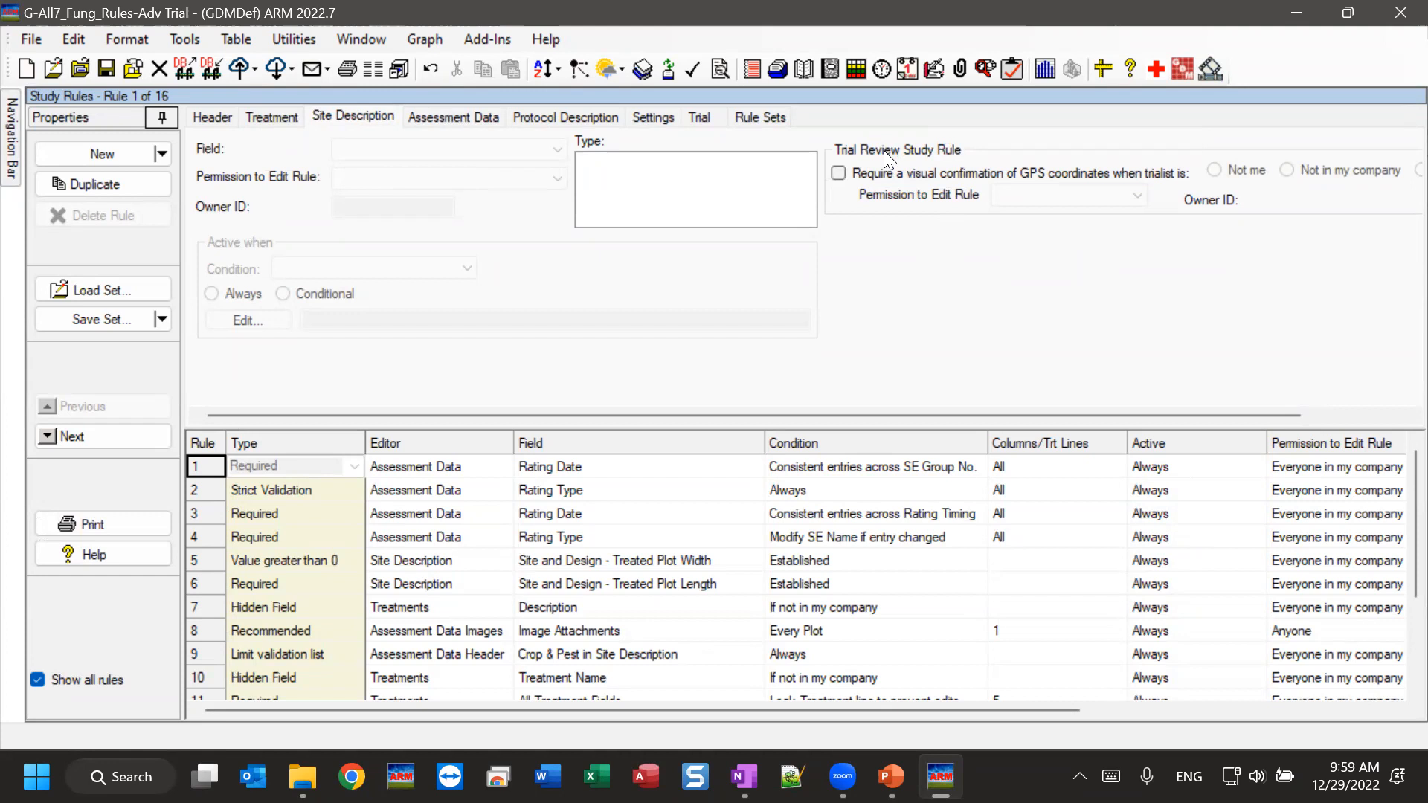
click(445, 117)
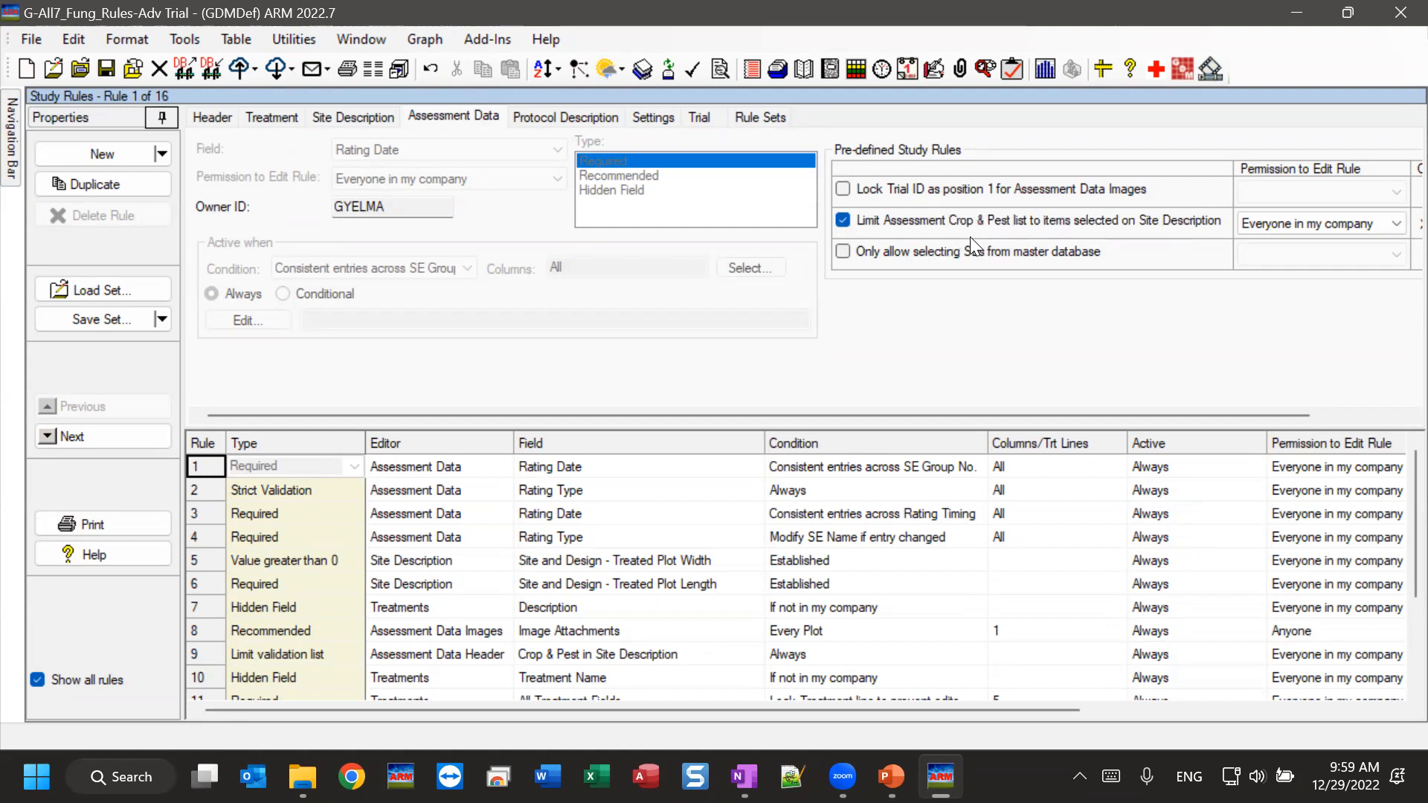
click(536, 119)
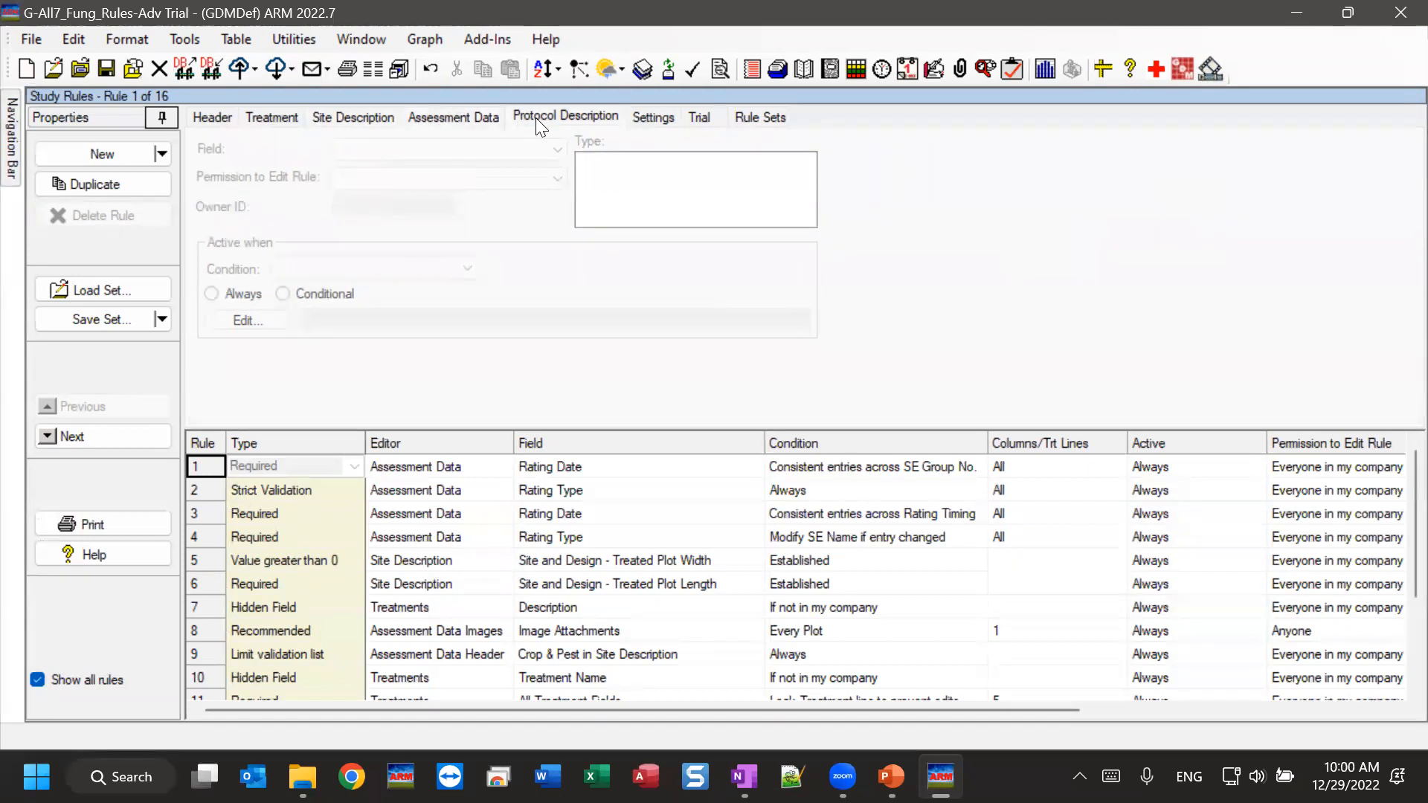
click(654, 117)
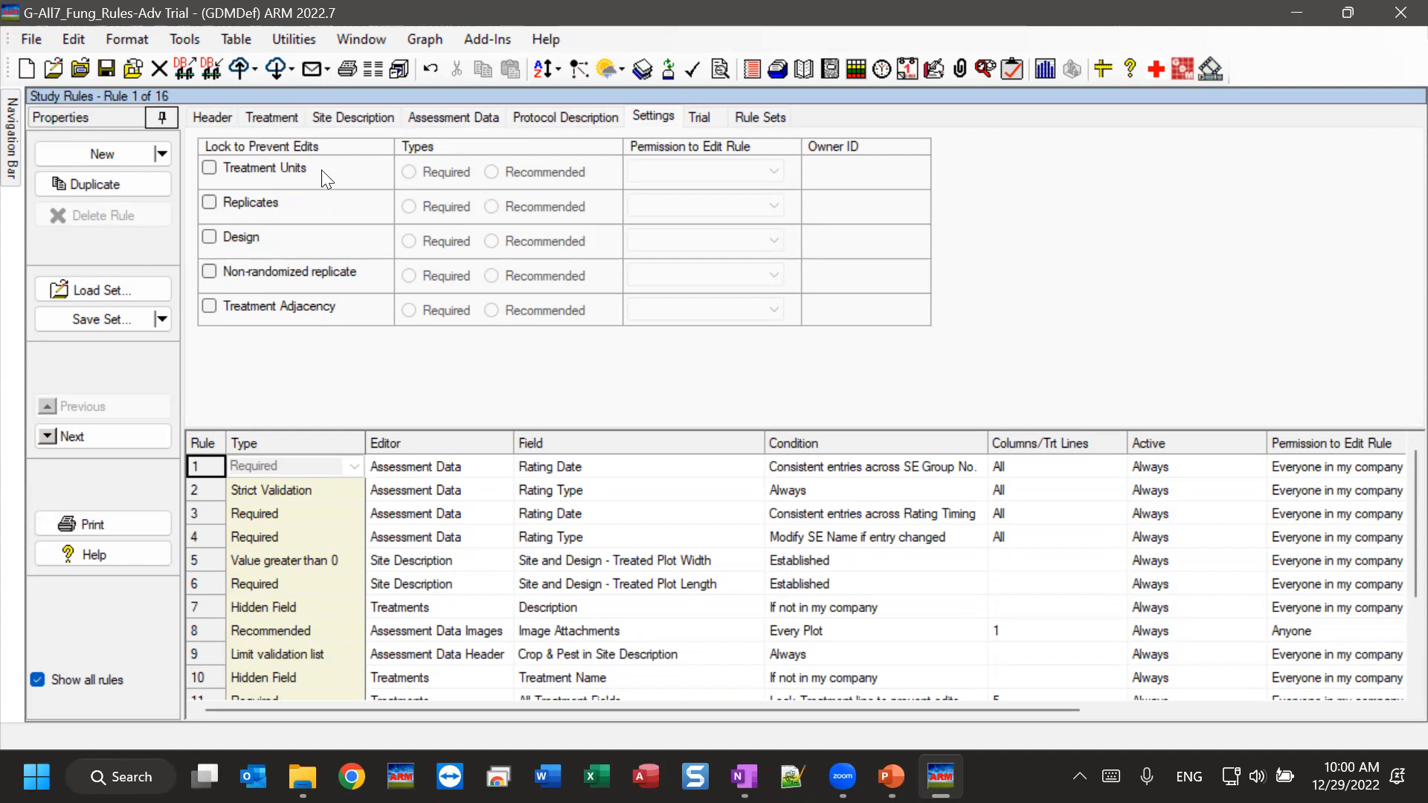
click(699, 117)
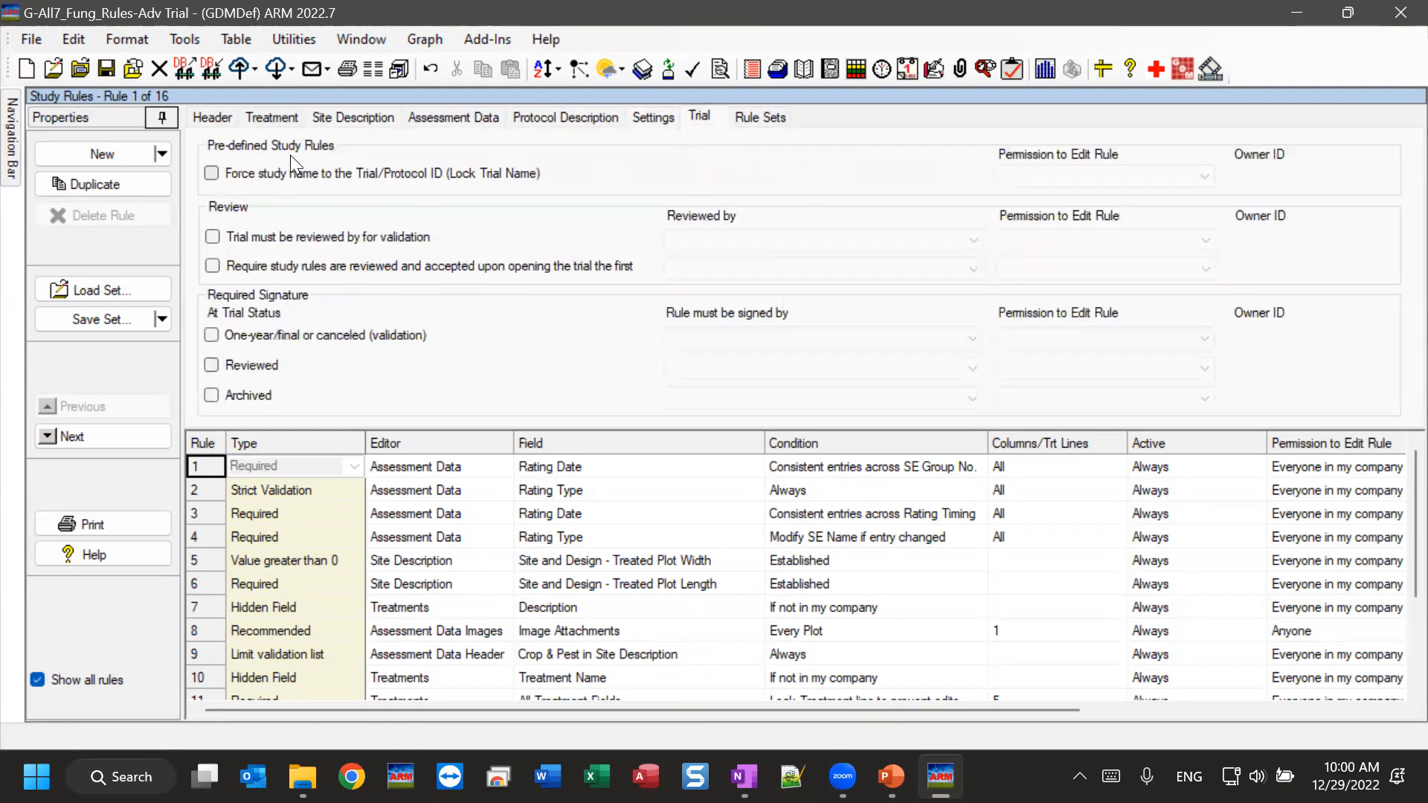